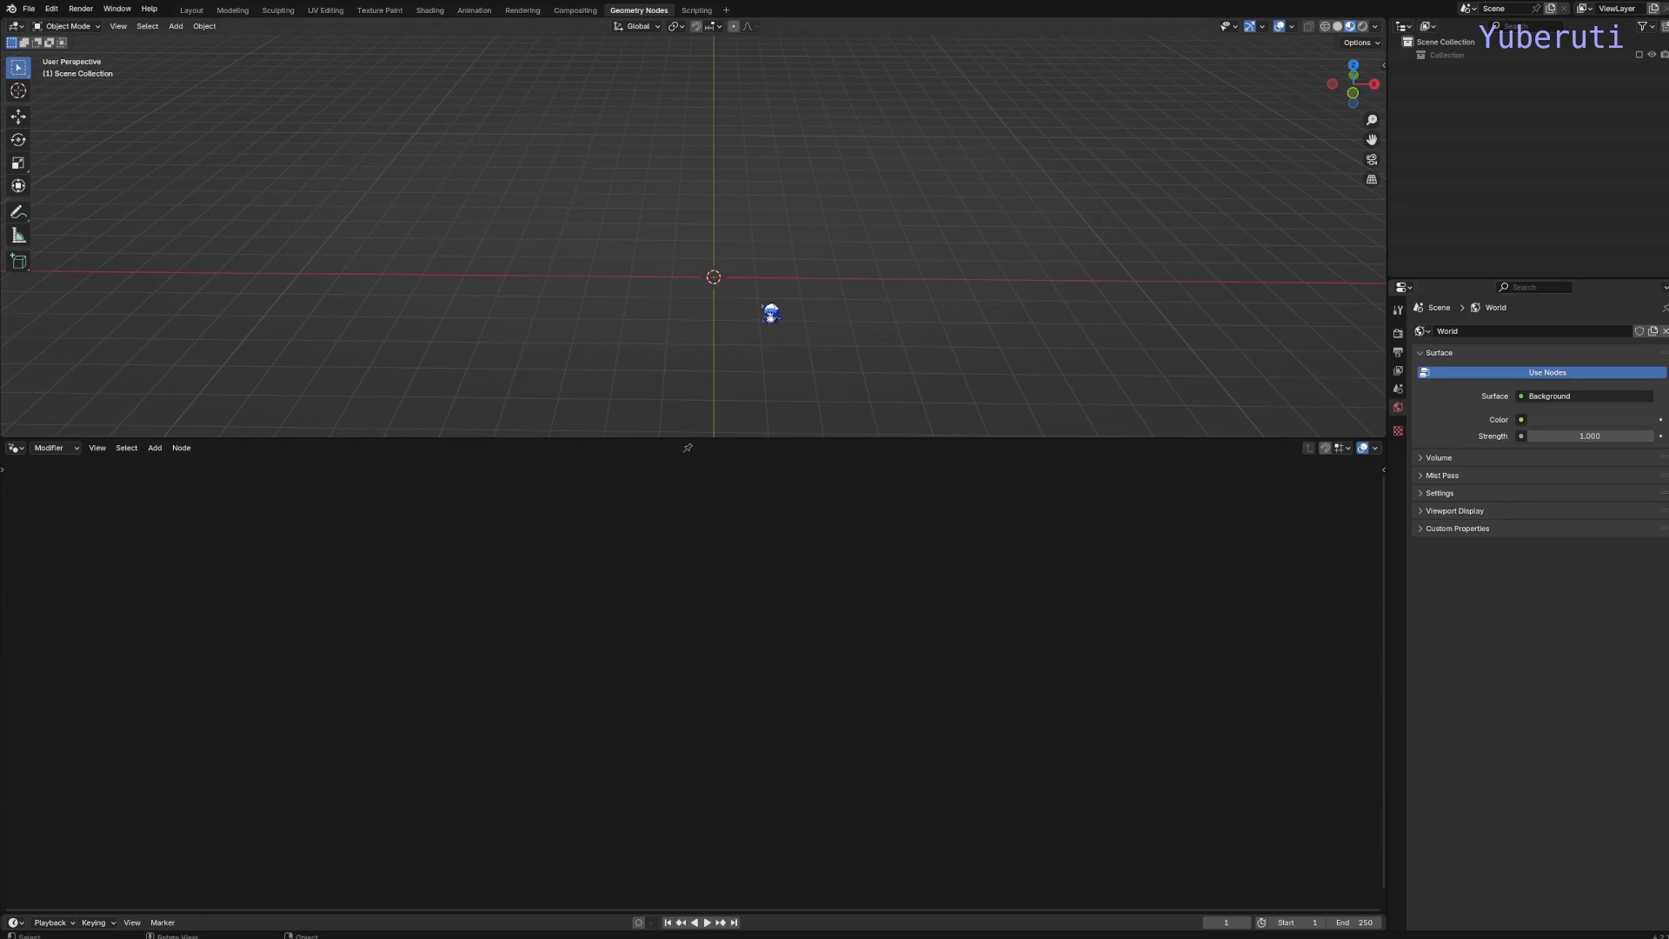
Add a plane mesh to the empty scene.
key(shift+a)
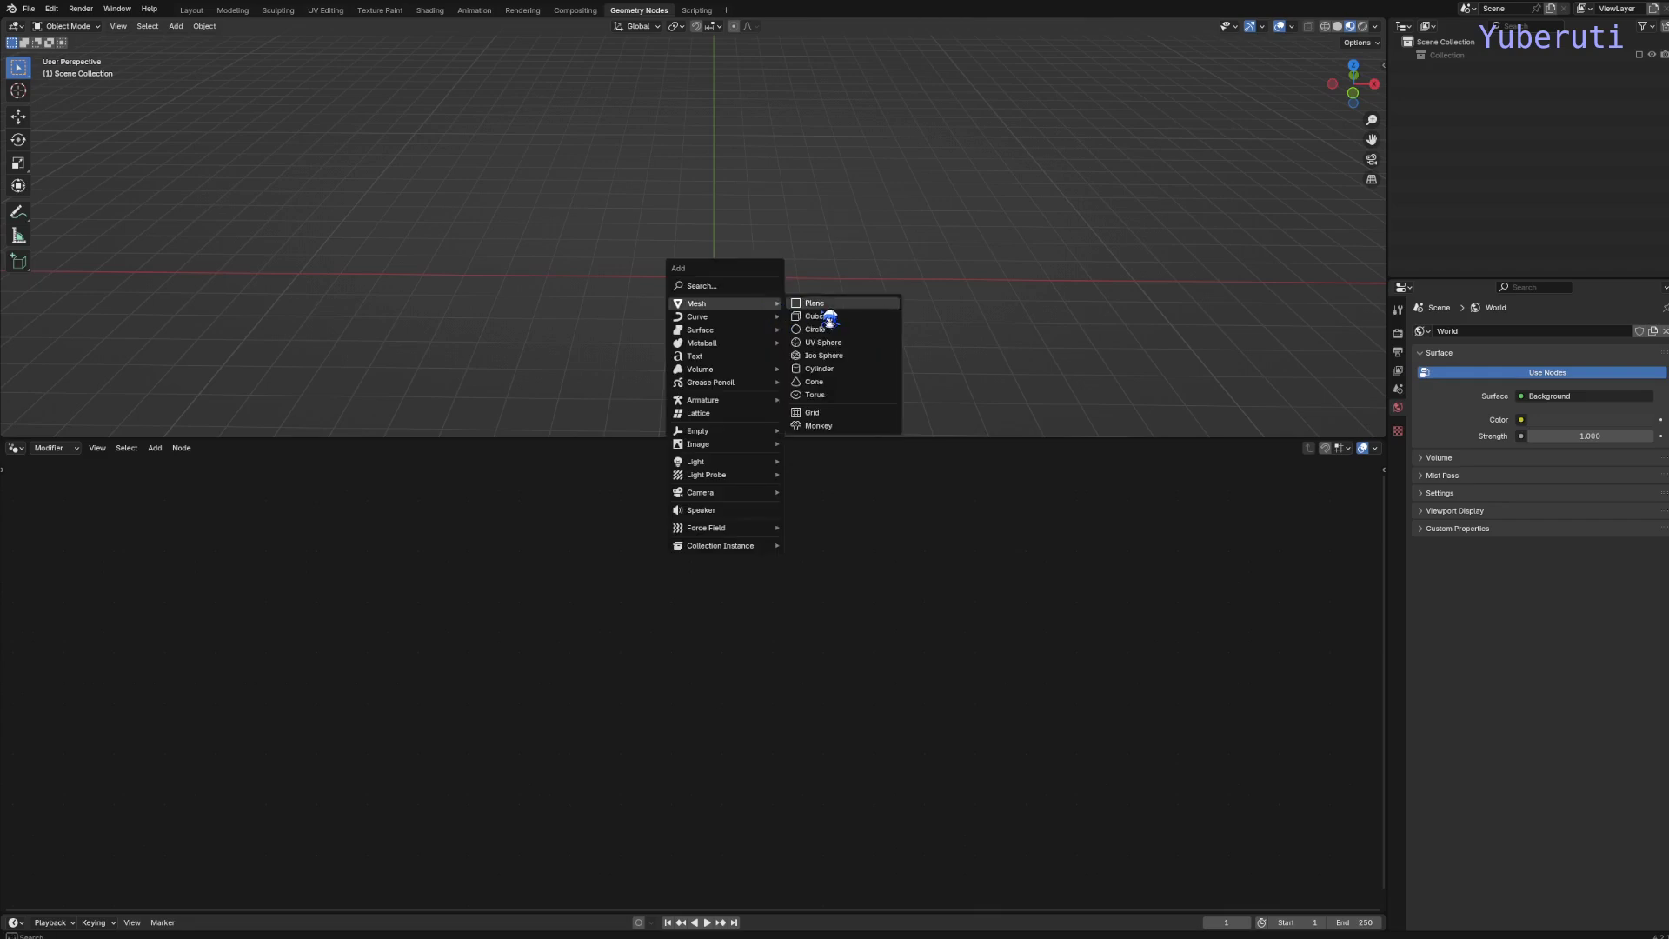
click(815, 303)
middle_drag(820, 313, 749, 295)
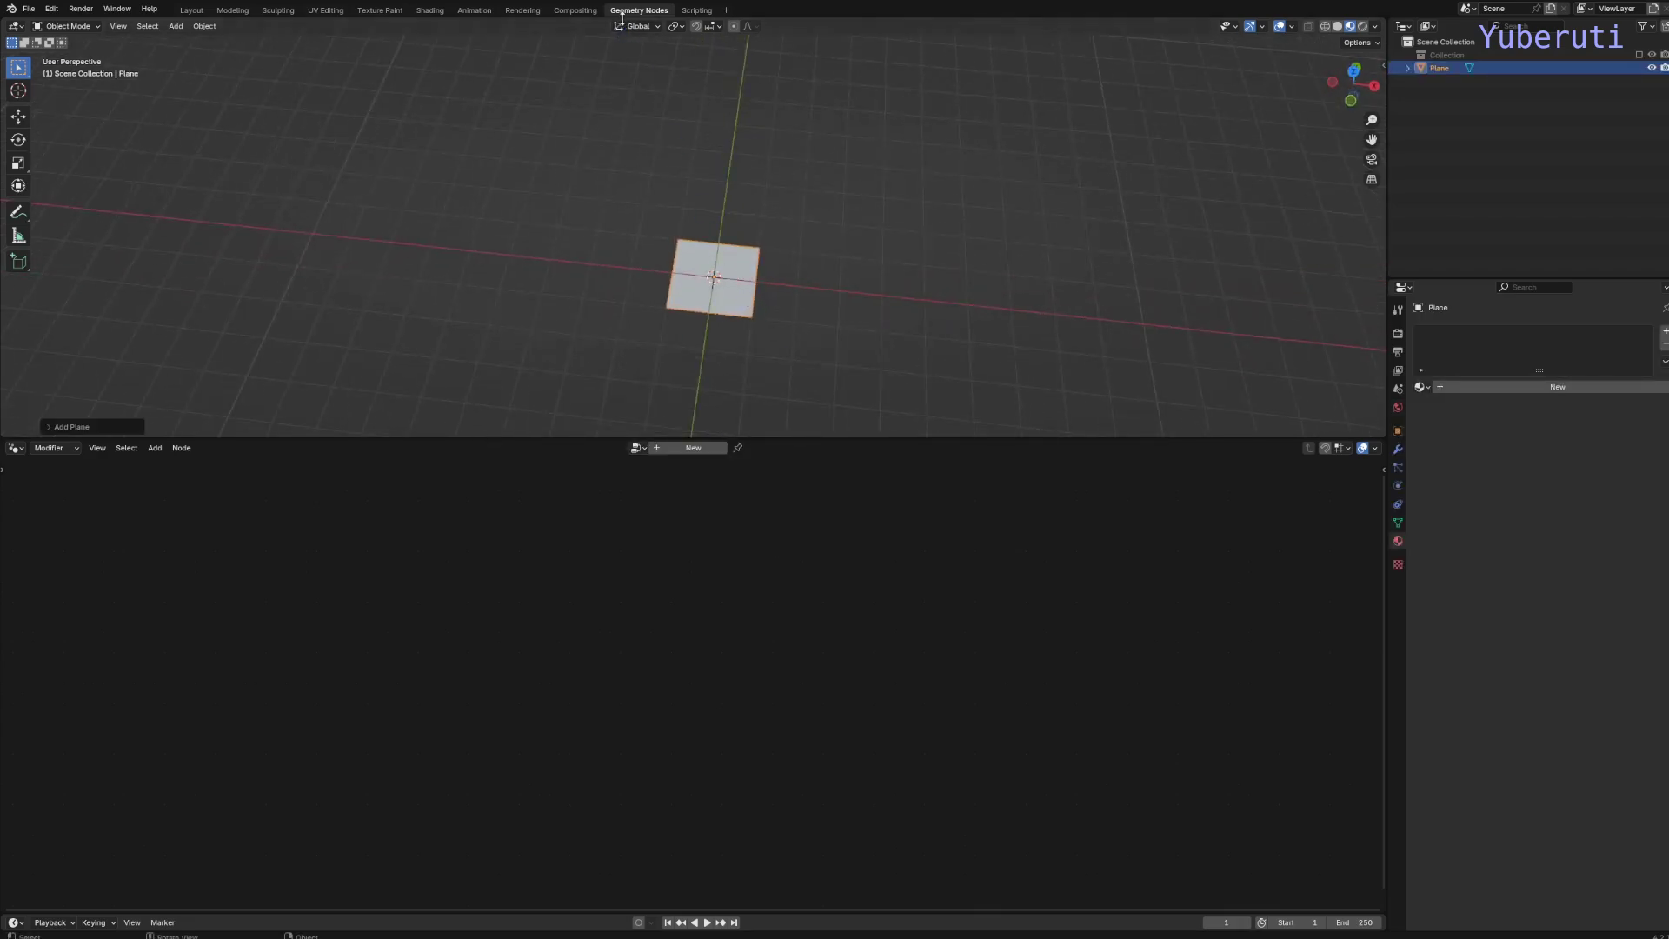
Create a new geometry node tree on the plane.
click(687, 449)
scroll(565, 606, down, 2)
middle_drag(565, 606, 939, 605)
scroll(875, 686, up, 9)
middle_drag(1011, 704, 443, 729)
scroll(503, 700, up, 1)
middle_drag(755, 351, 765, 321)
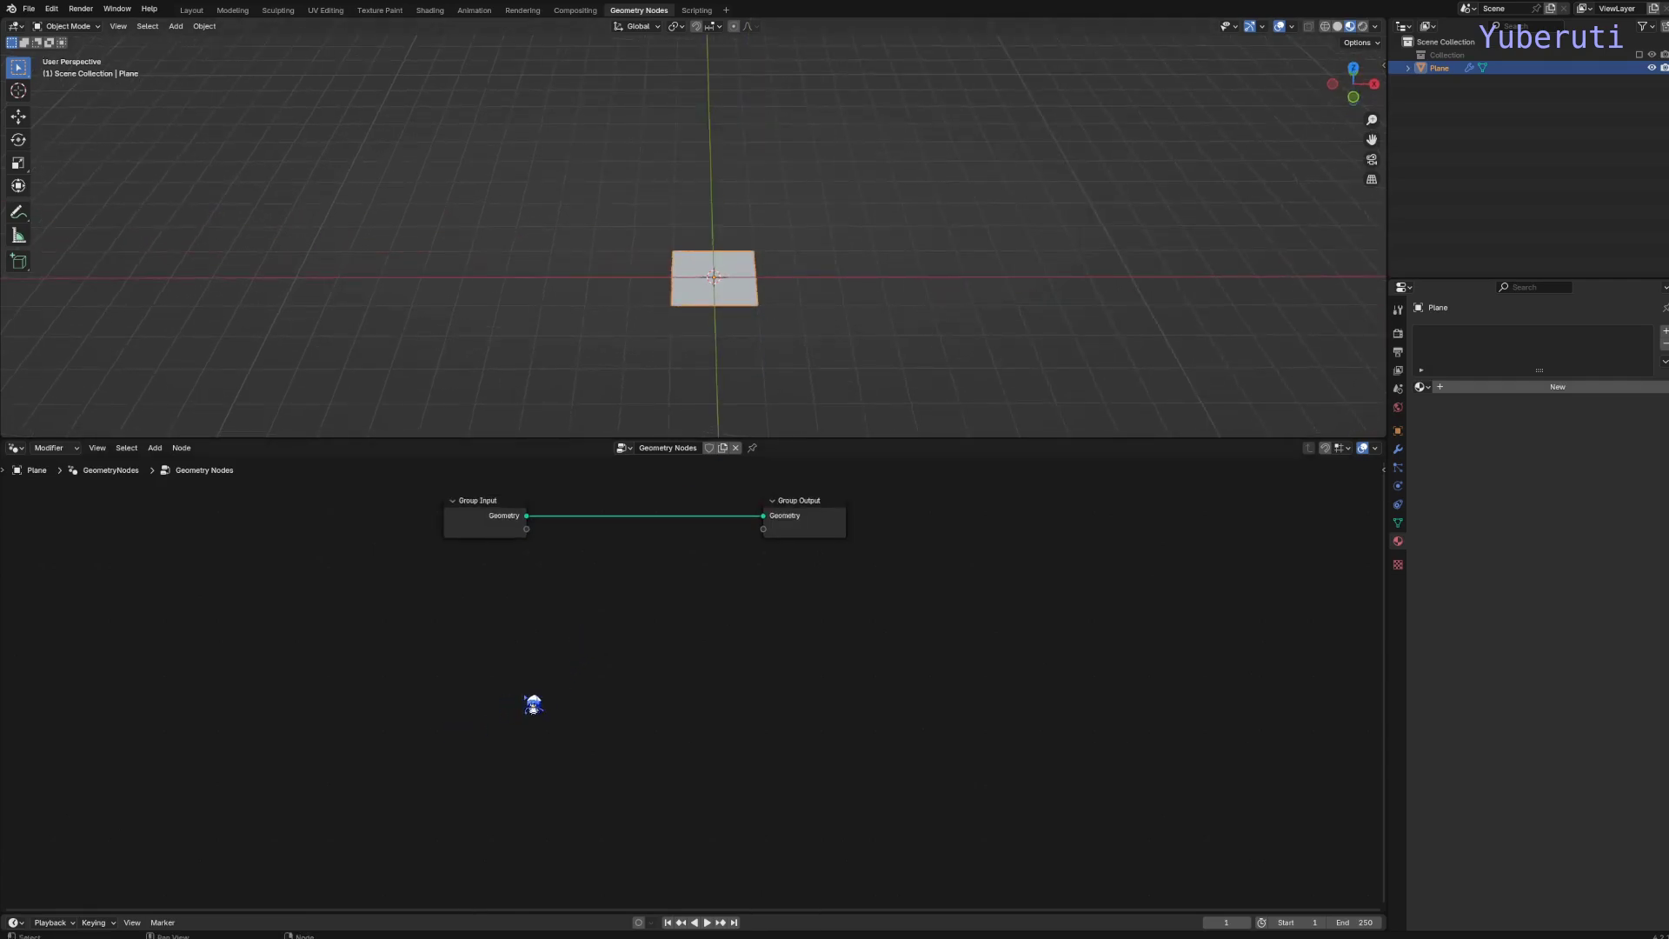
Add a Curve Line node and connect its Curve output to the Group Output's Geometry input.
middle_drag(533, 701, 624, 679)
key(shift+a)
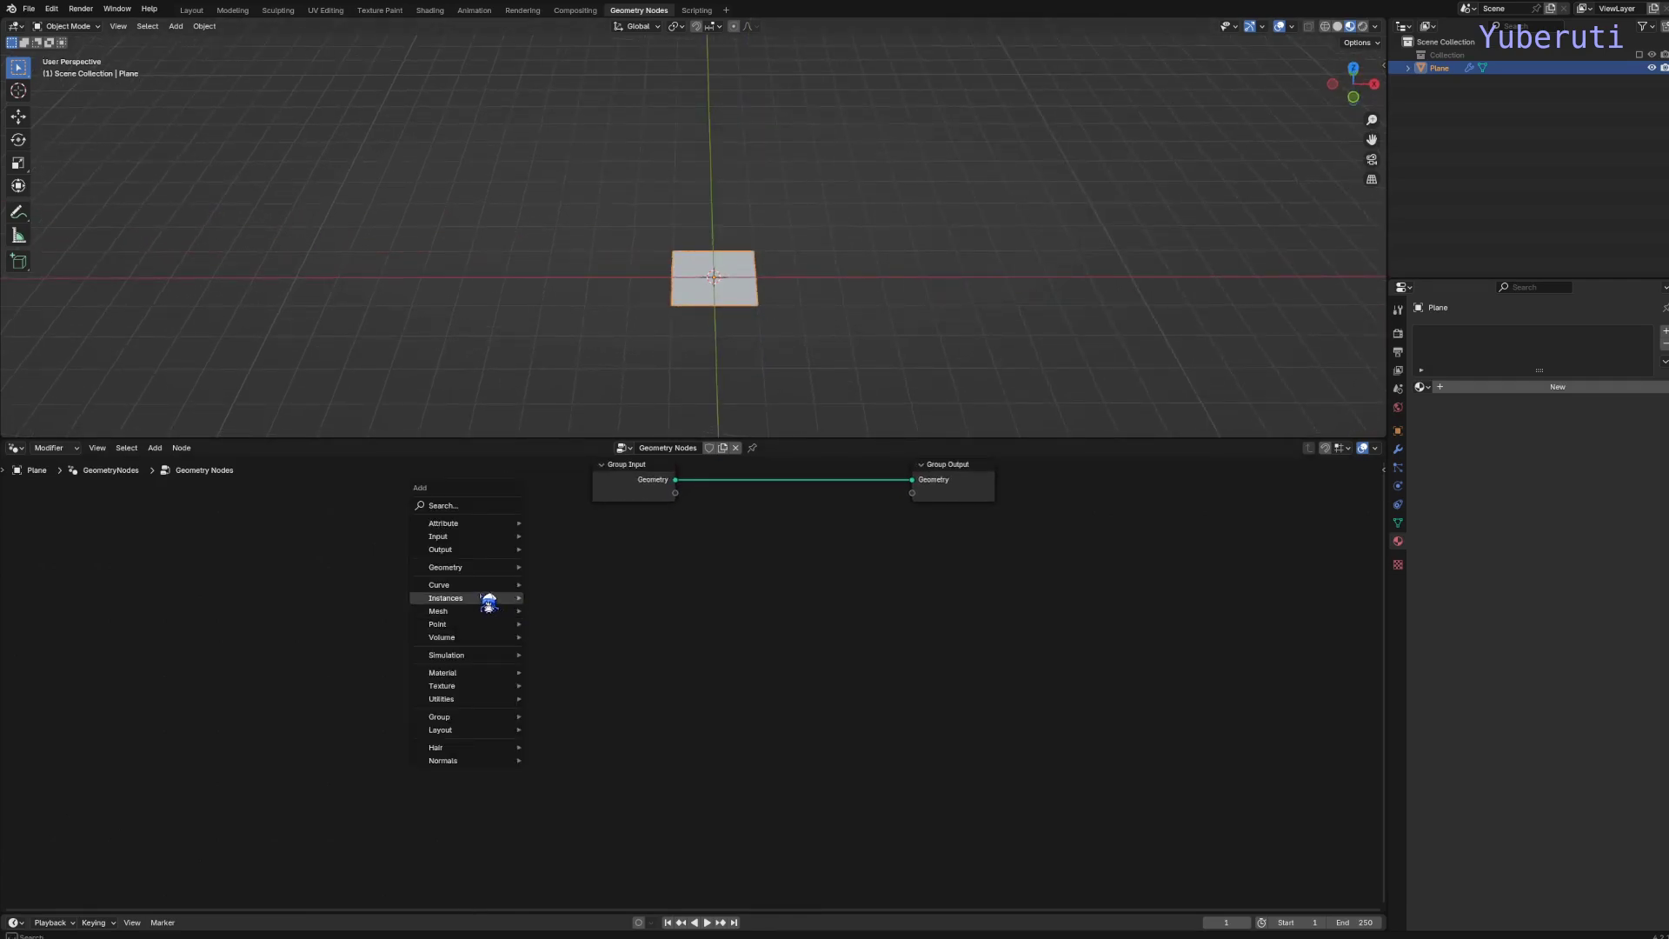
mouse_move(489, 585)
mouse_move(600, 643)
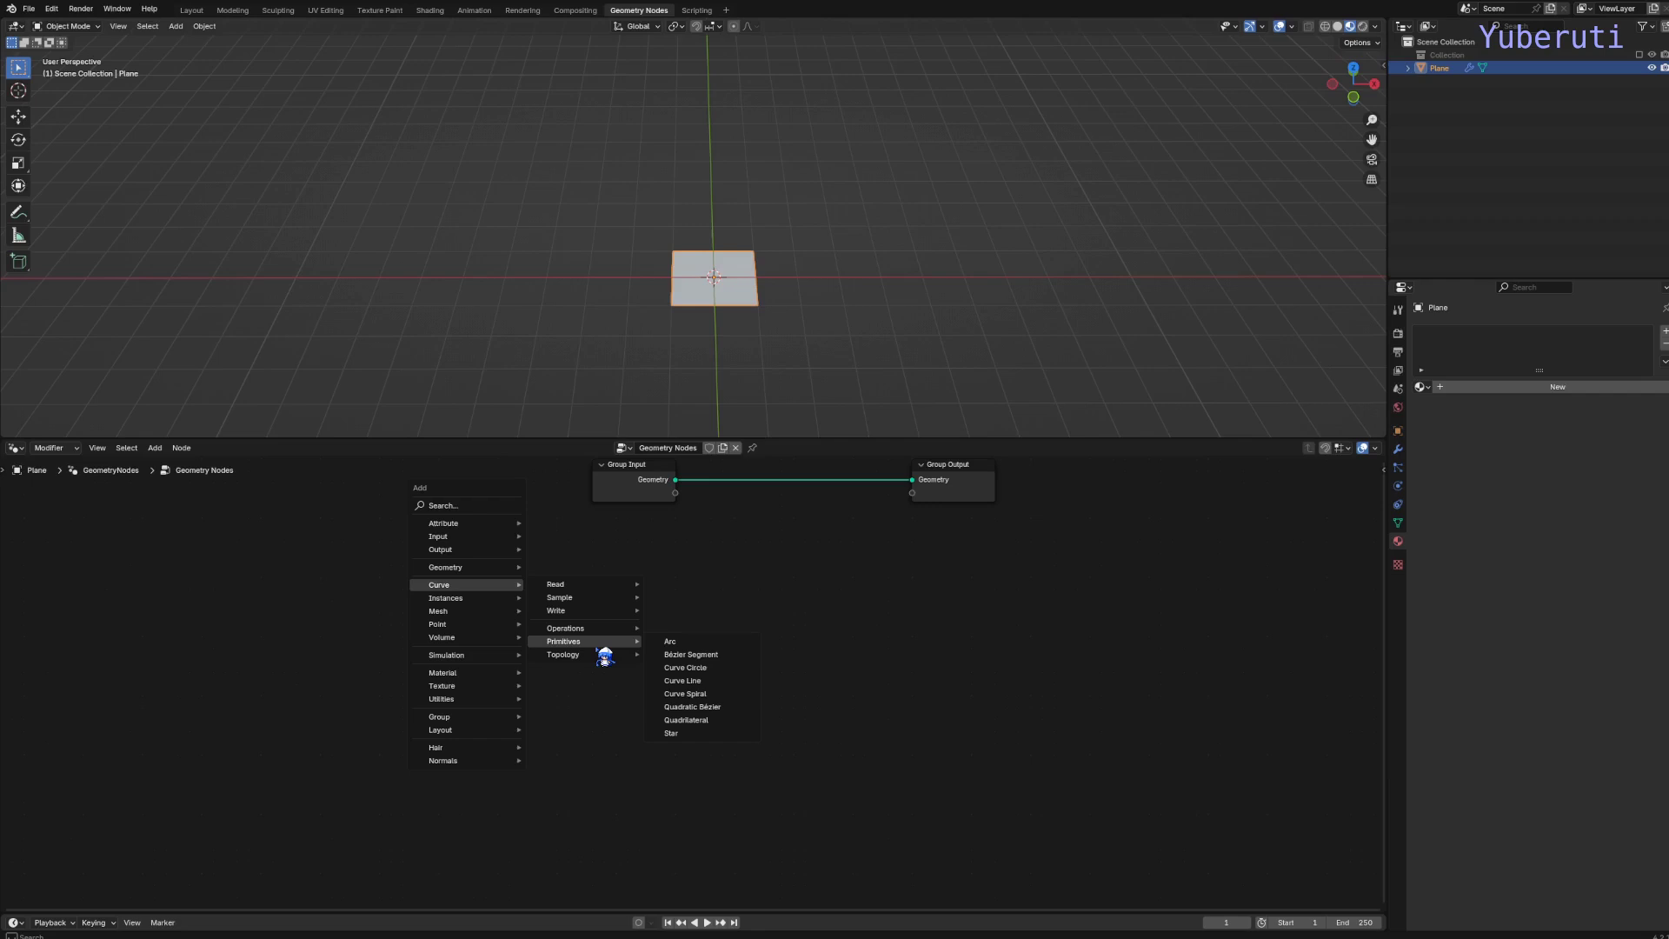
click(713, 682)
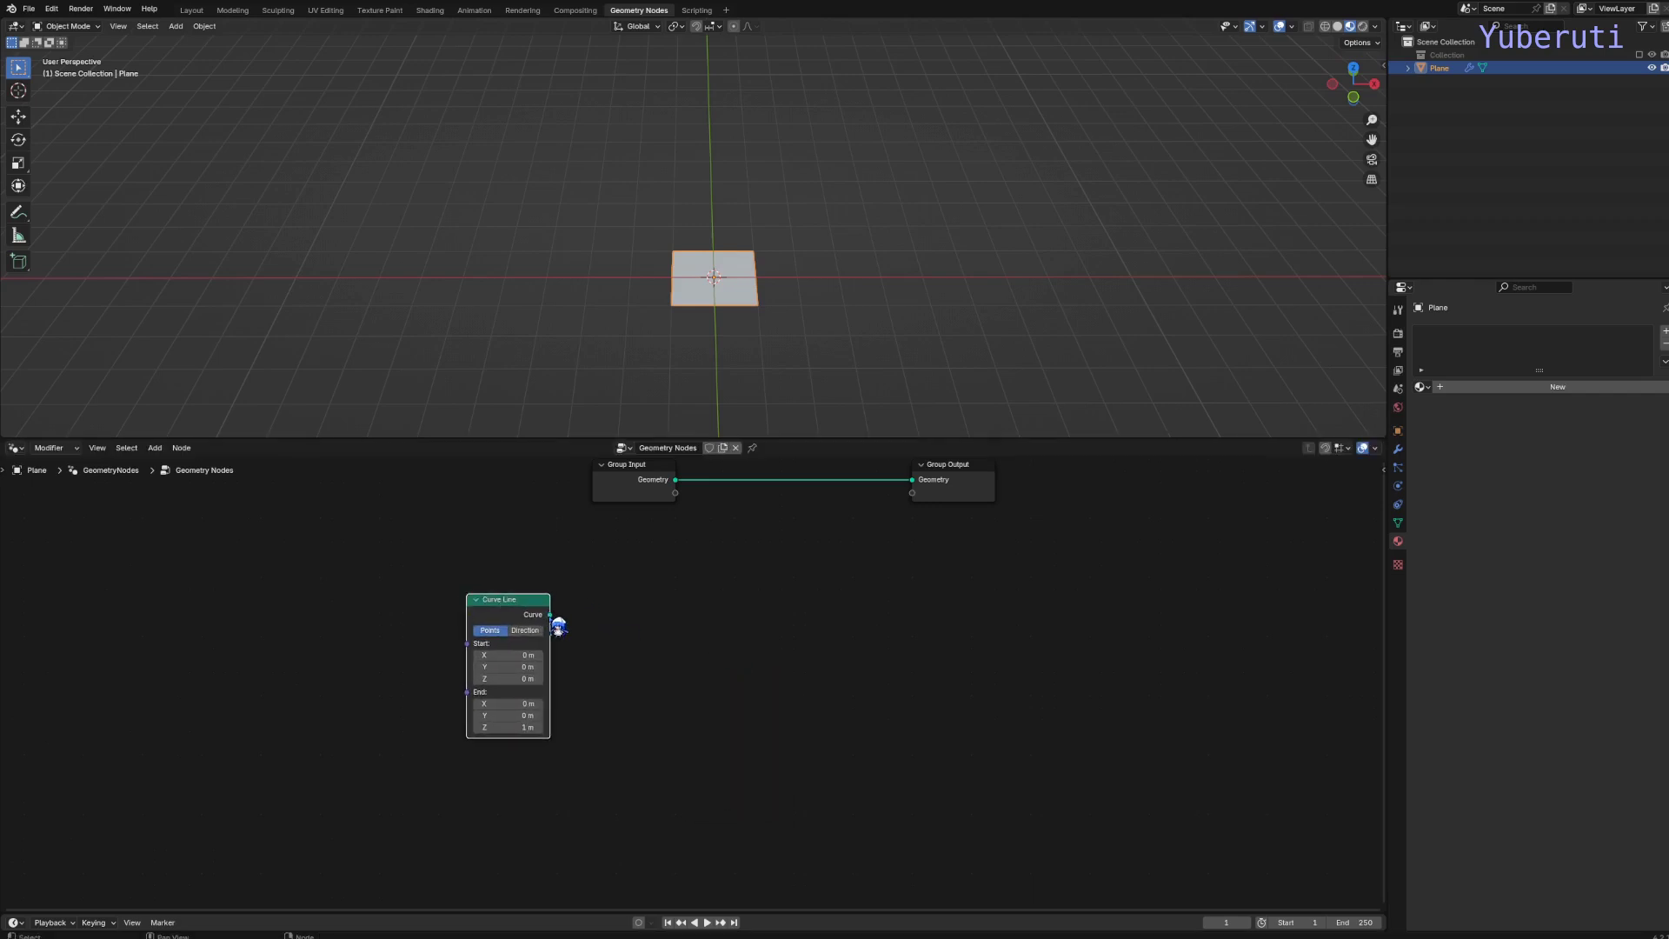
drag(551, 617, 918, 487)
drag(550, 629, 912, 494)
mouse_move(801, 337)
middle_down()
mouse_move(772, 290)
mouse_move(792, 362)
mouse_move(799, 335)
middle_up()
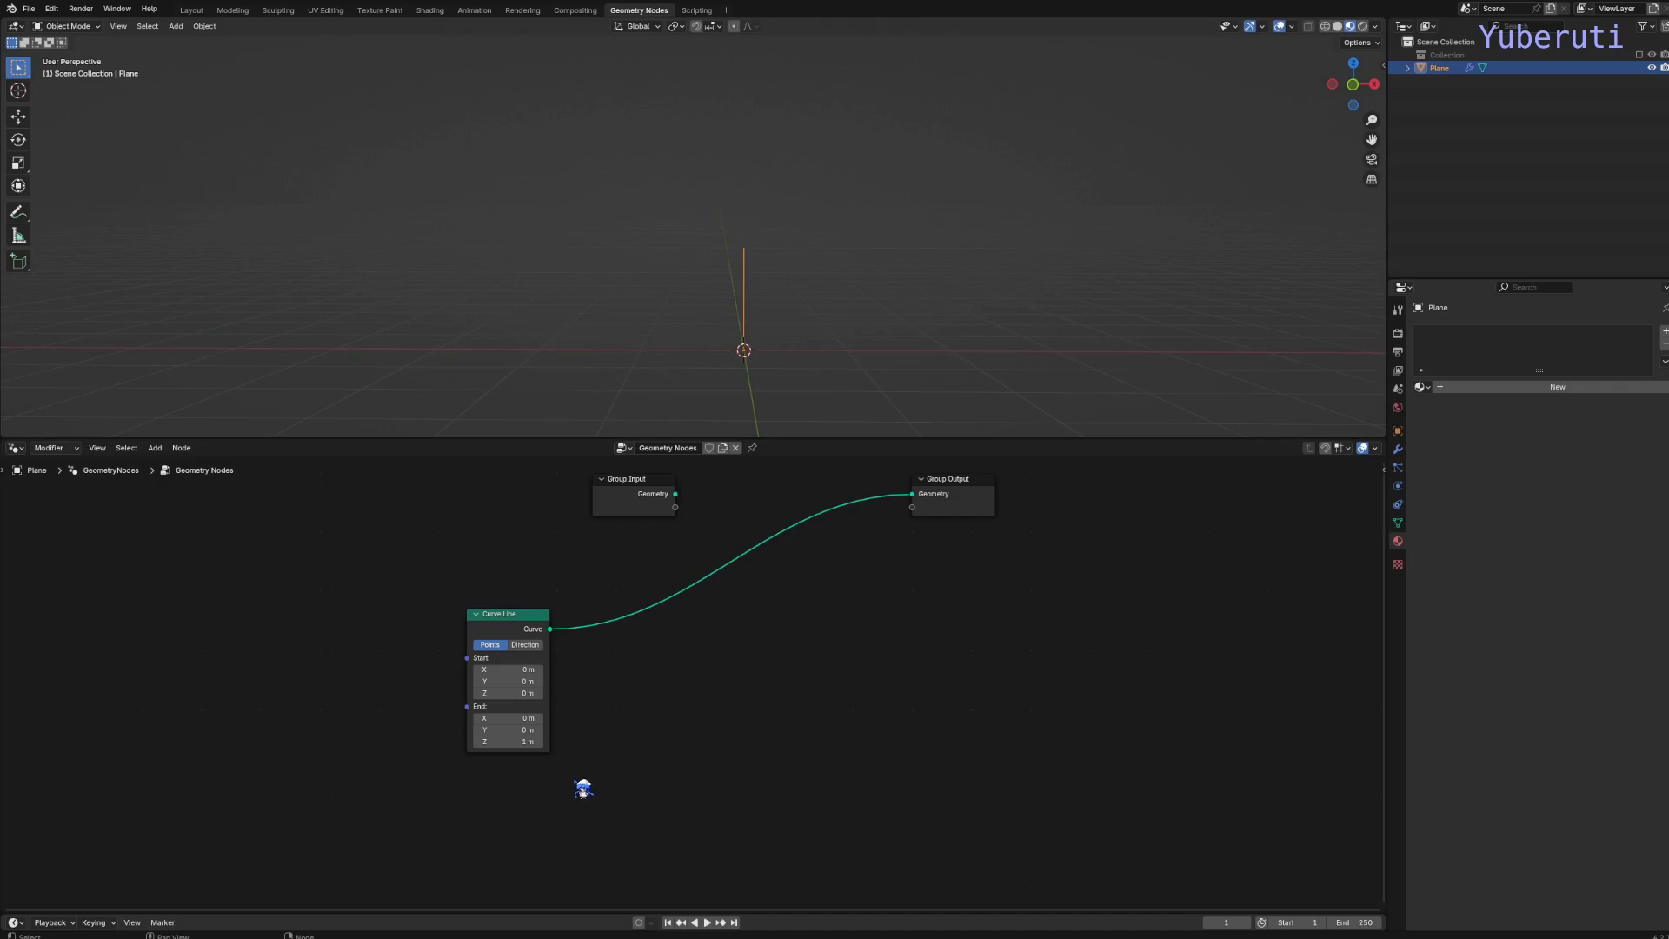
Set the Curve Line's End Z value to 10.1 m.
drag(513, 743, 557, 741)
scroll(704, 362, down, 4)
middle_drag(846, 129, 809, 253)
drag(518, 741, 557, 741)
mouse_move(791, 313)
middle_down()
mouse_move(768, 287)
mouse_move(774, 257)
mouse_move(782, 317)
middle_up()
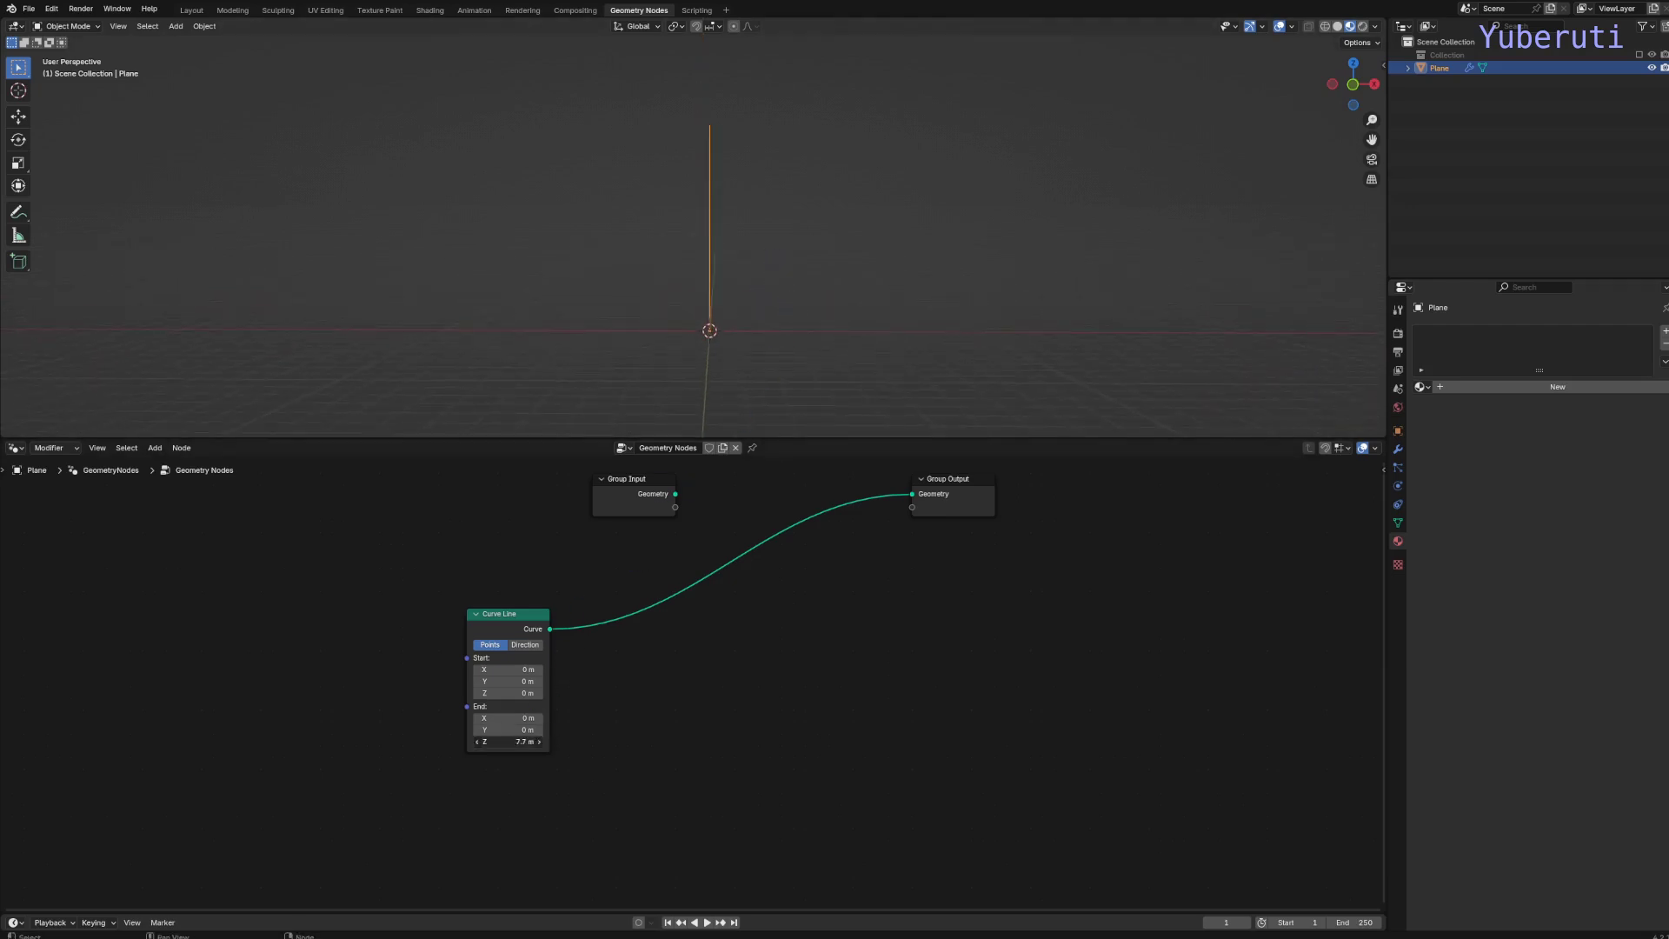
drag(522, 742, 513, 742)
Spread out the Curve Line and Group Output nodes and insert a Set Curve Radius node on the link between them.
drag(507, 614, 445, 577)
drag(919, 519, 993, 537)
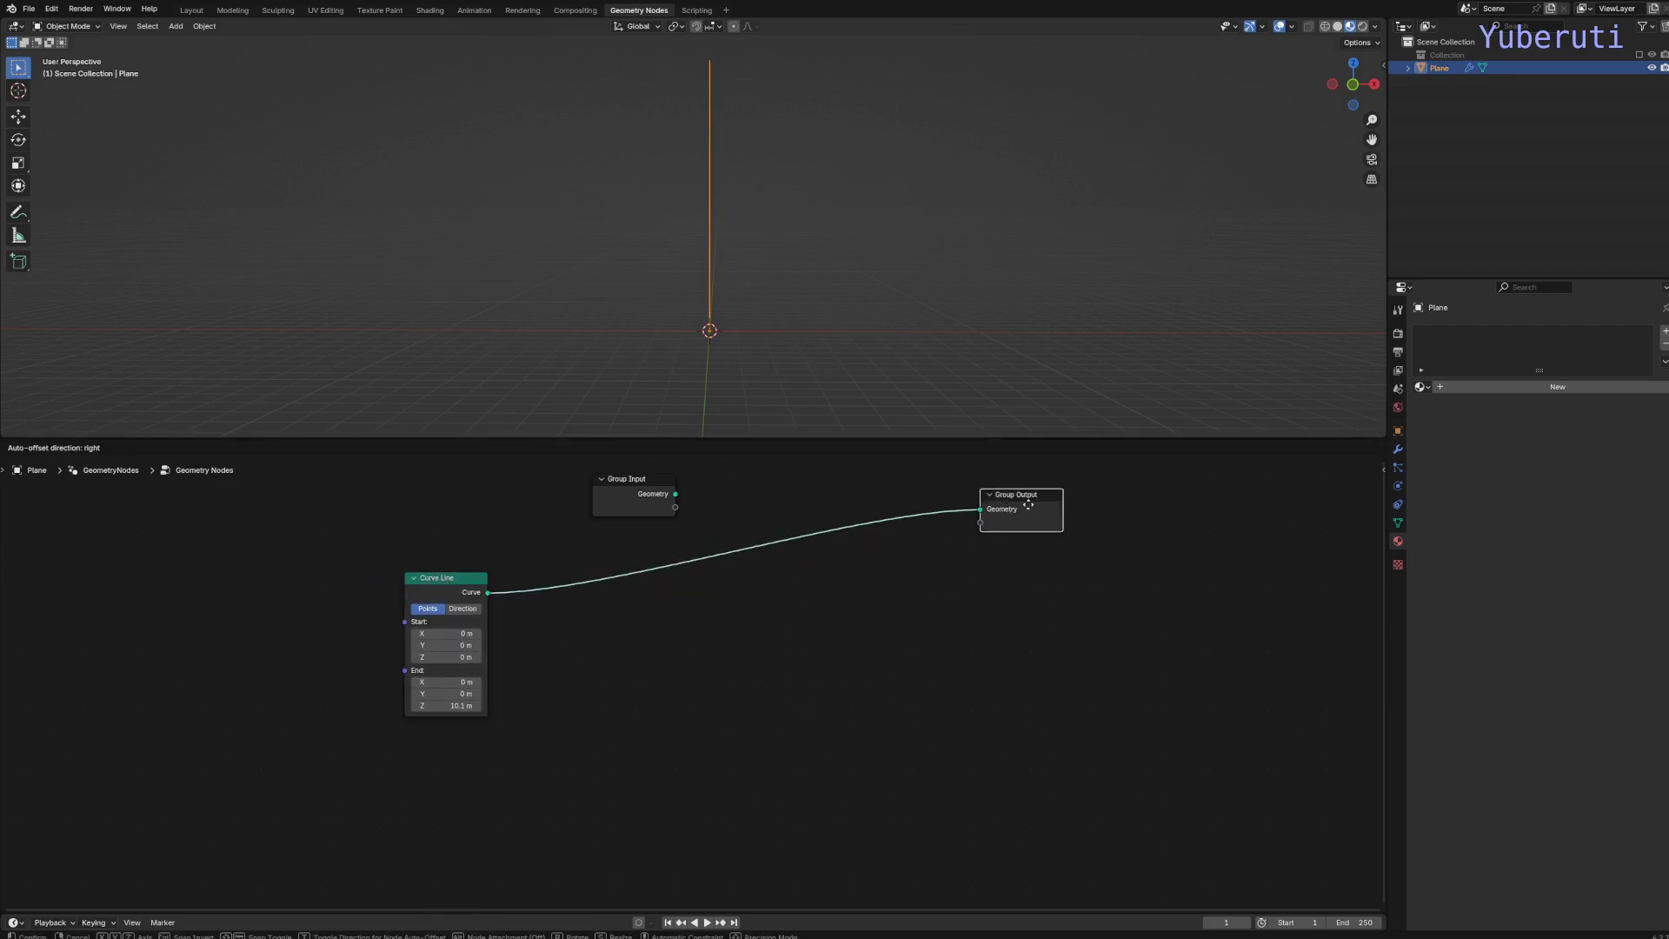
key(shift+a)
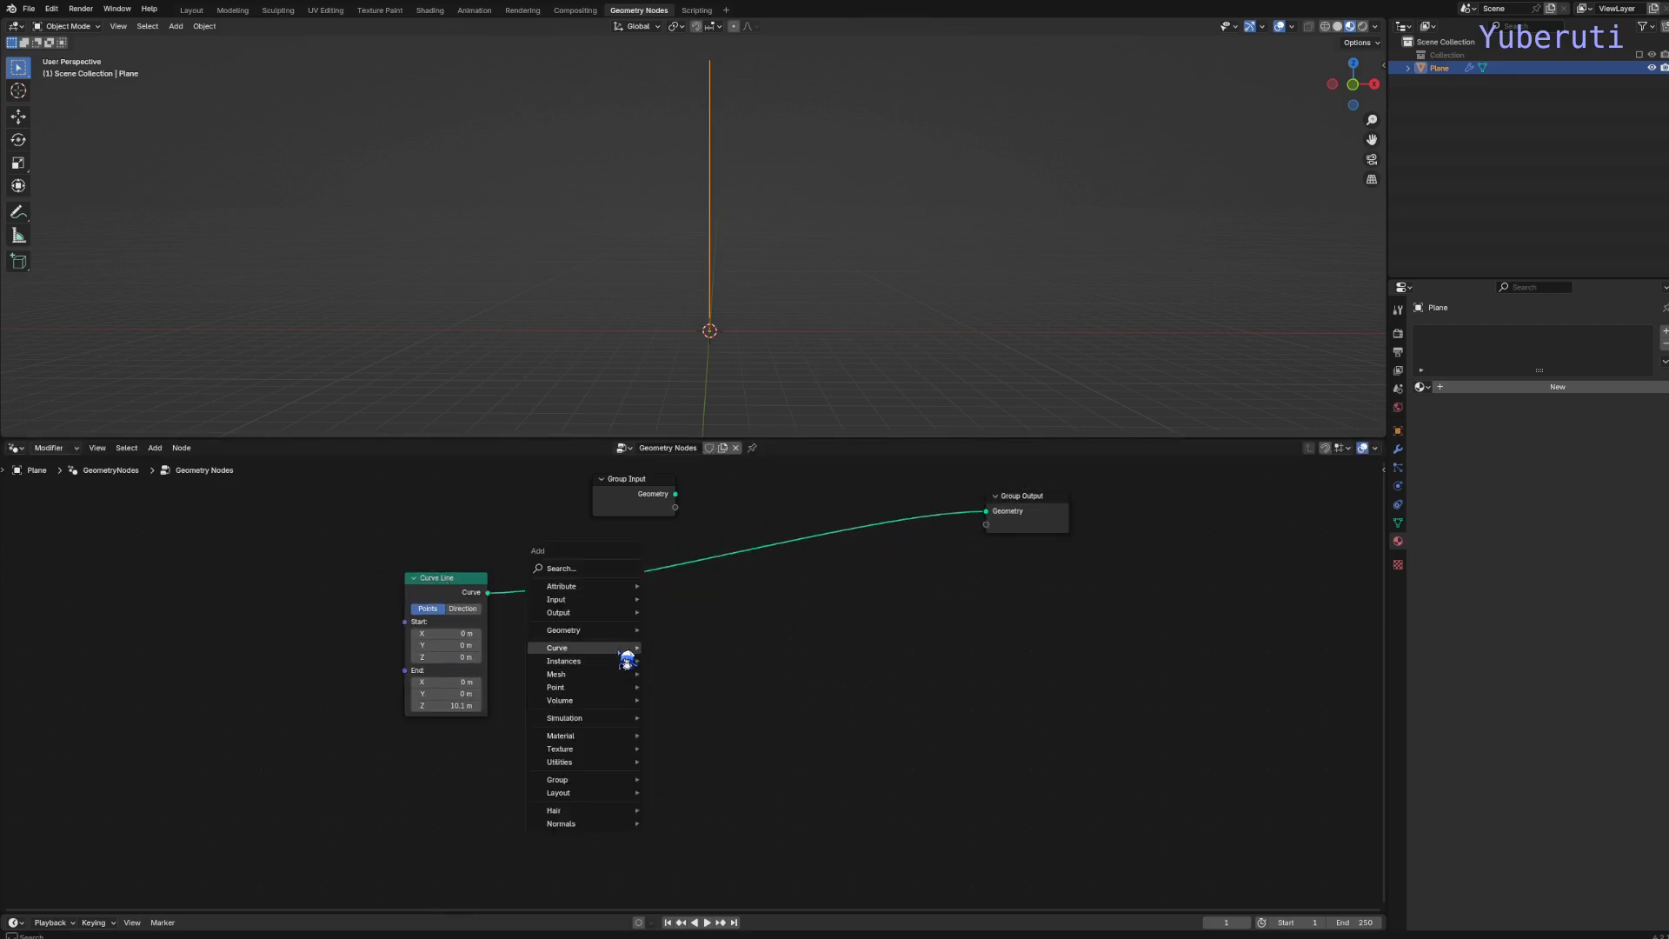
mouse_move(626, 648)
mouse_move(718, 677)
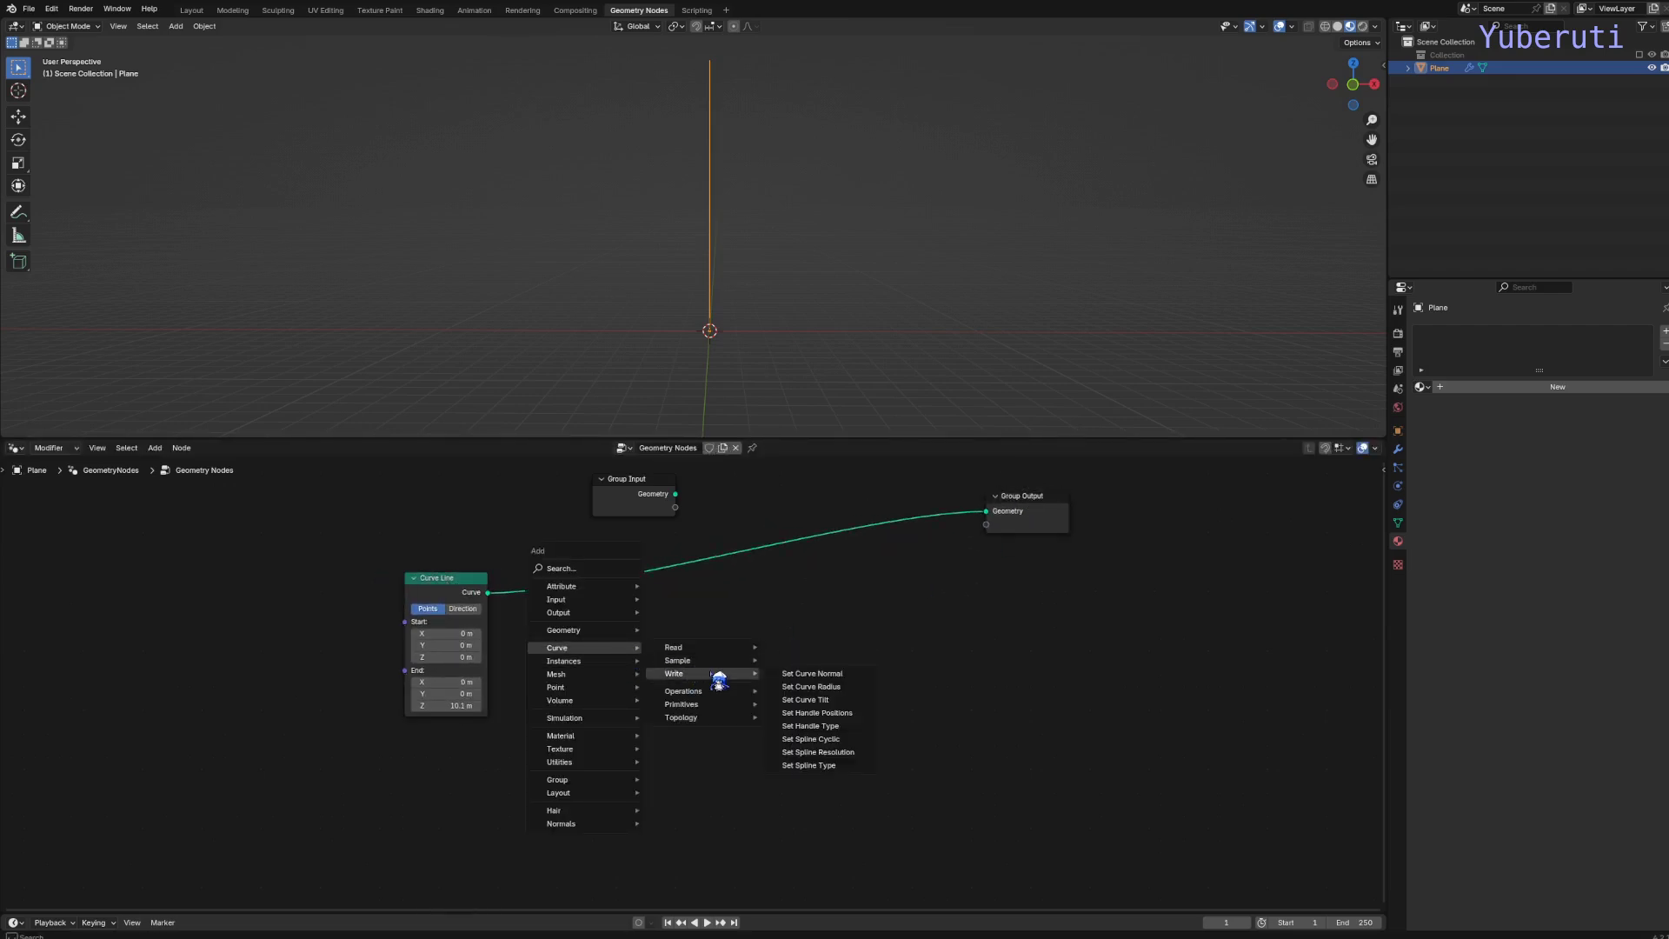
click(812, 687)
click(584, 583)
Insert a Curve to Mesh node between Set Curve Radius and Group Output, with Fill Caps enabled.
key(shift+a)
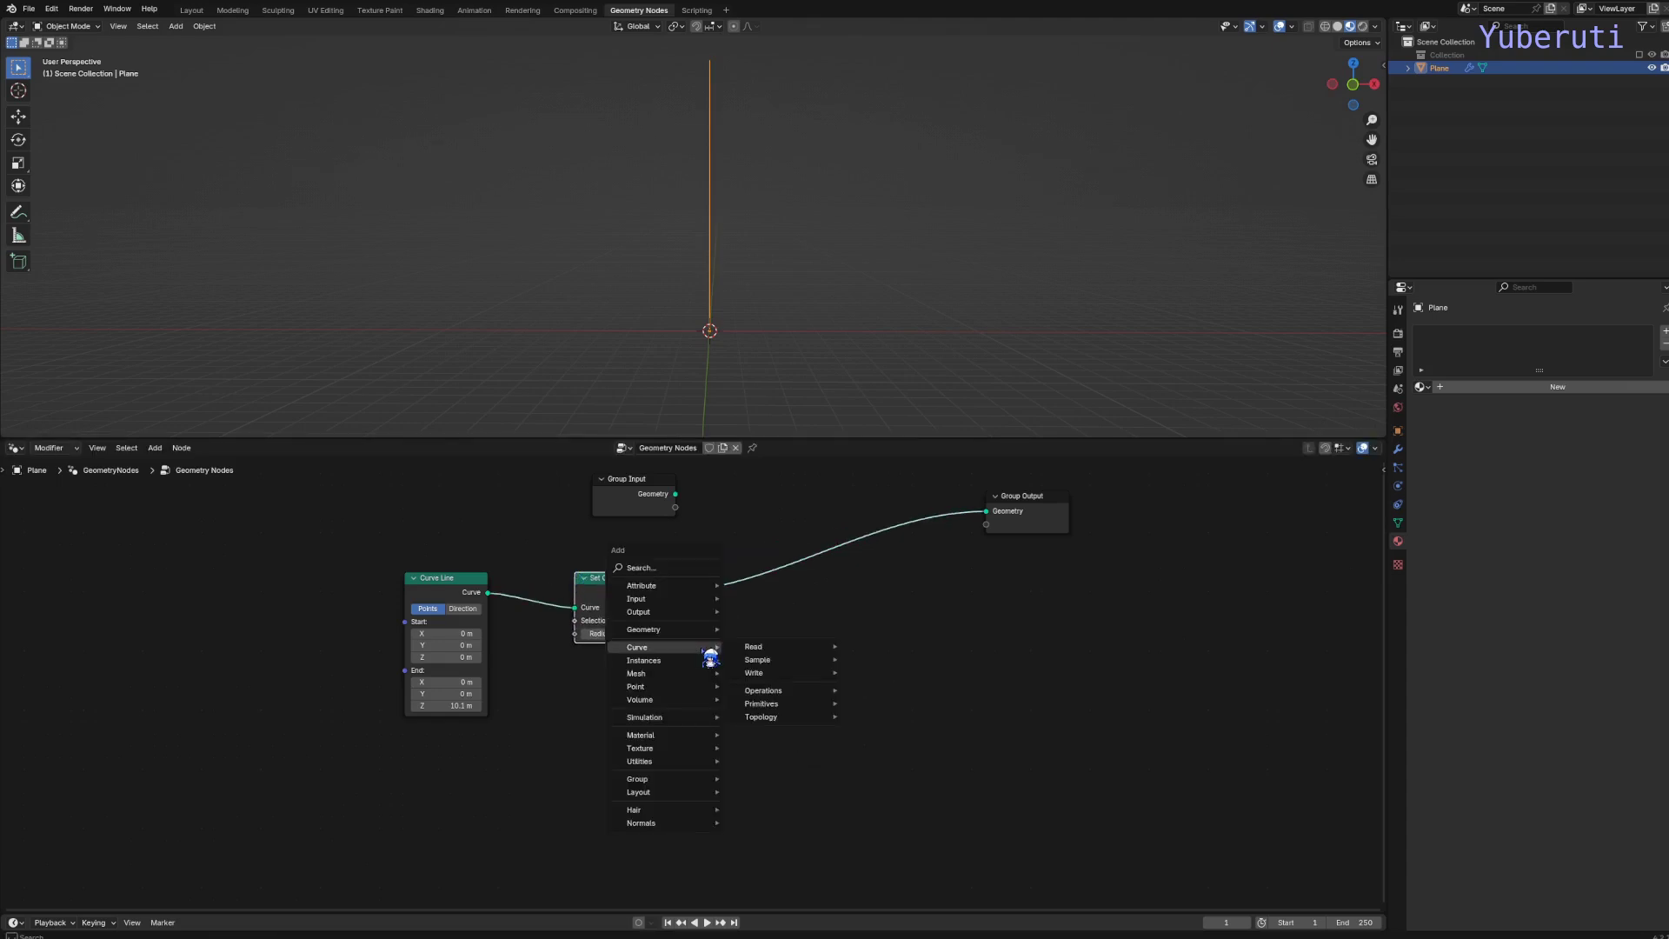
mouse_move(700, 675)
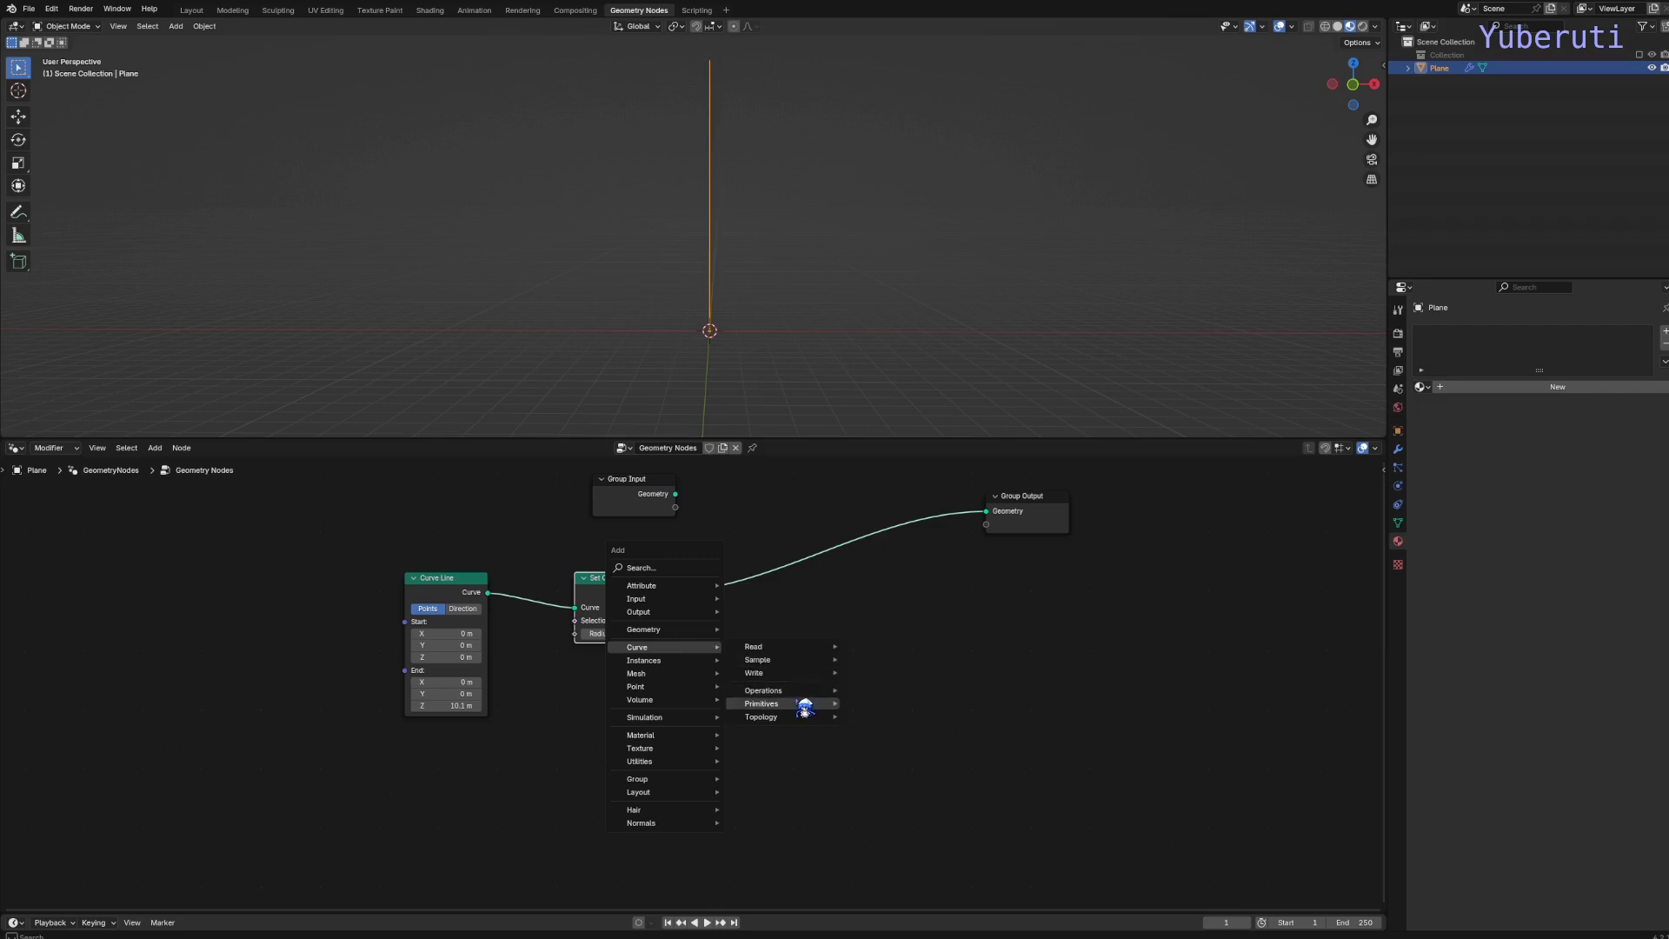
mouse_move(787, 691)
click(882, 690)
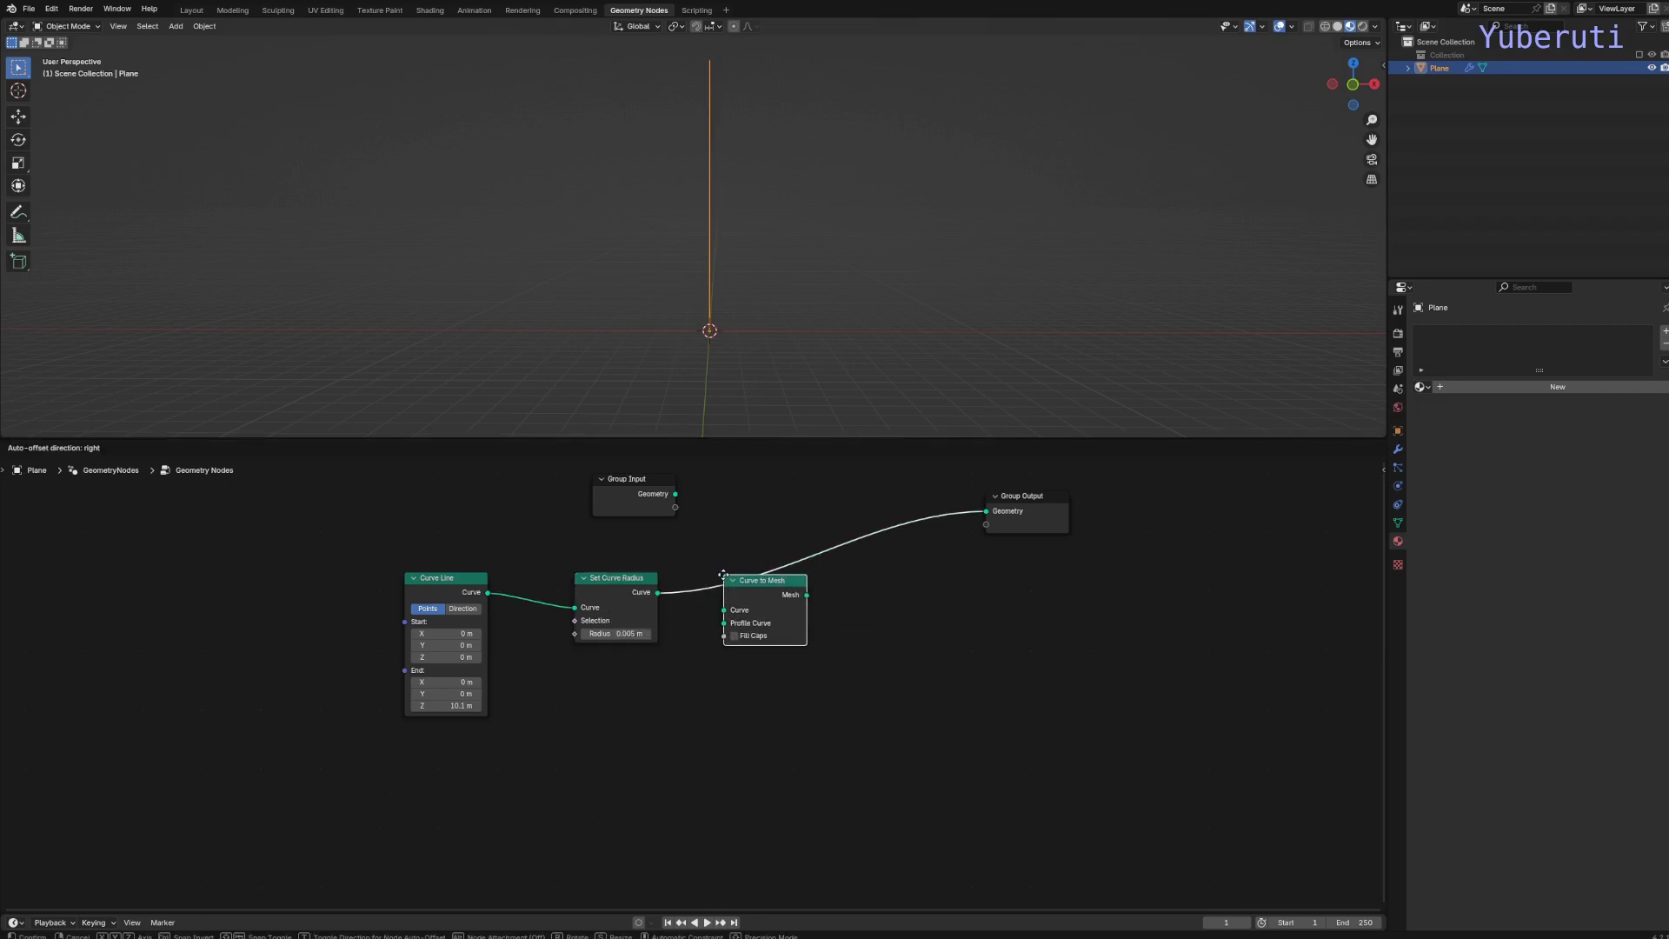
click(778, 588)
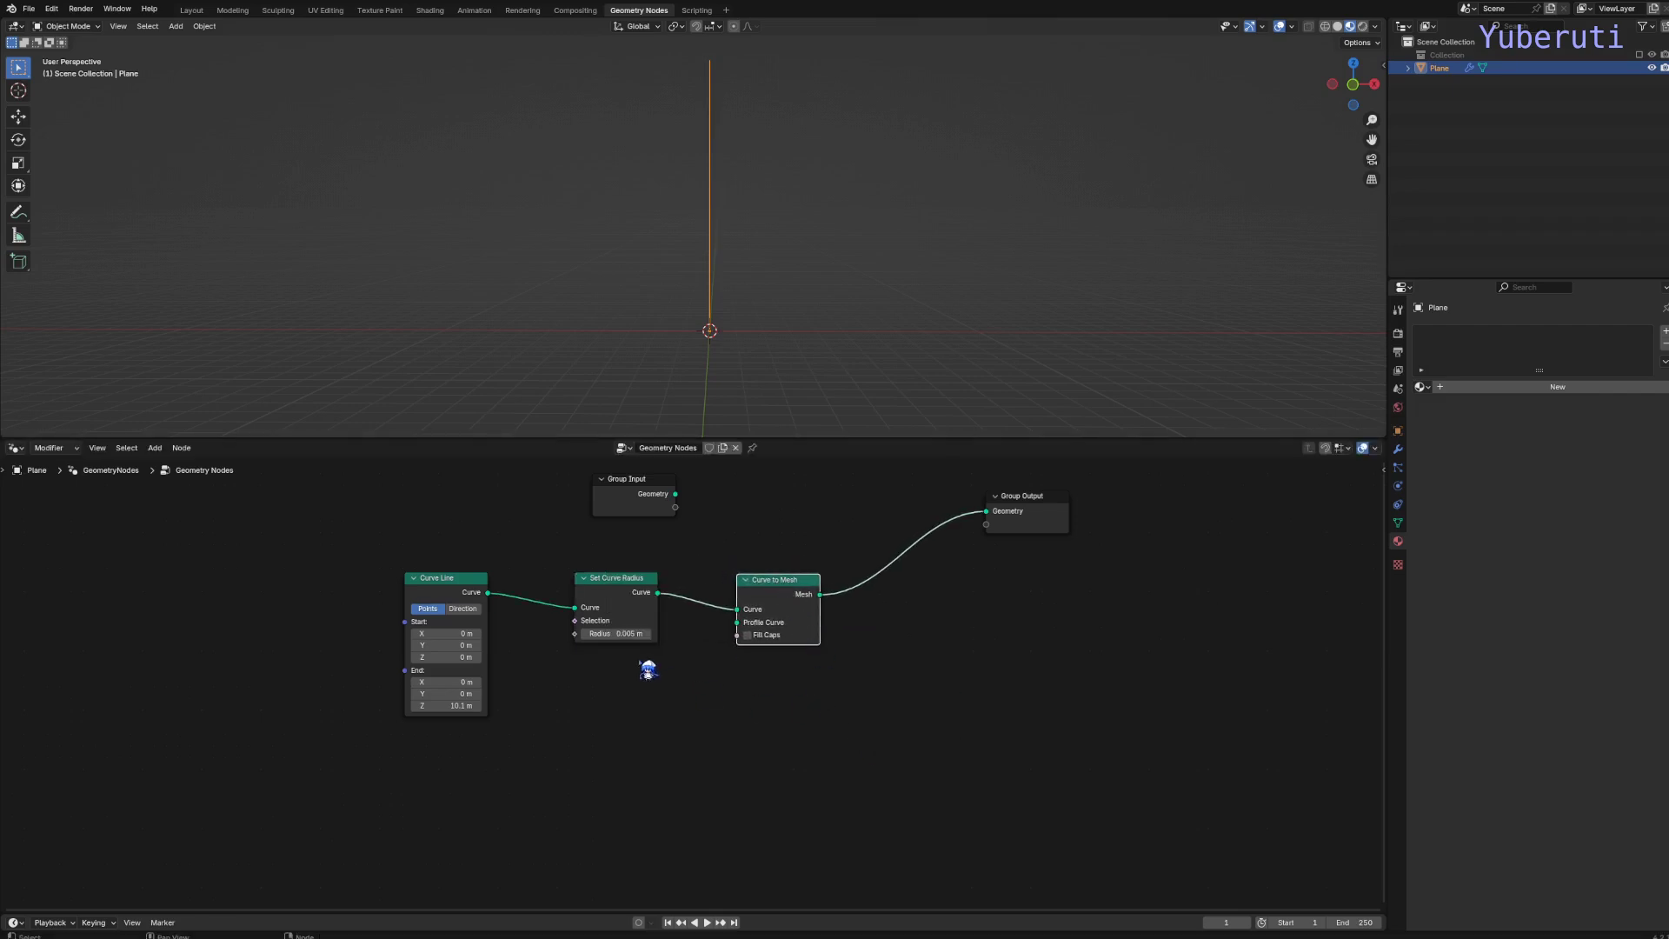
drag(619, 602, 585, 602)
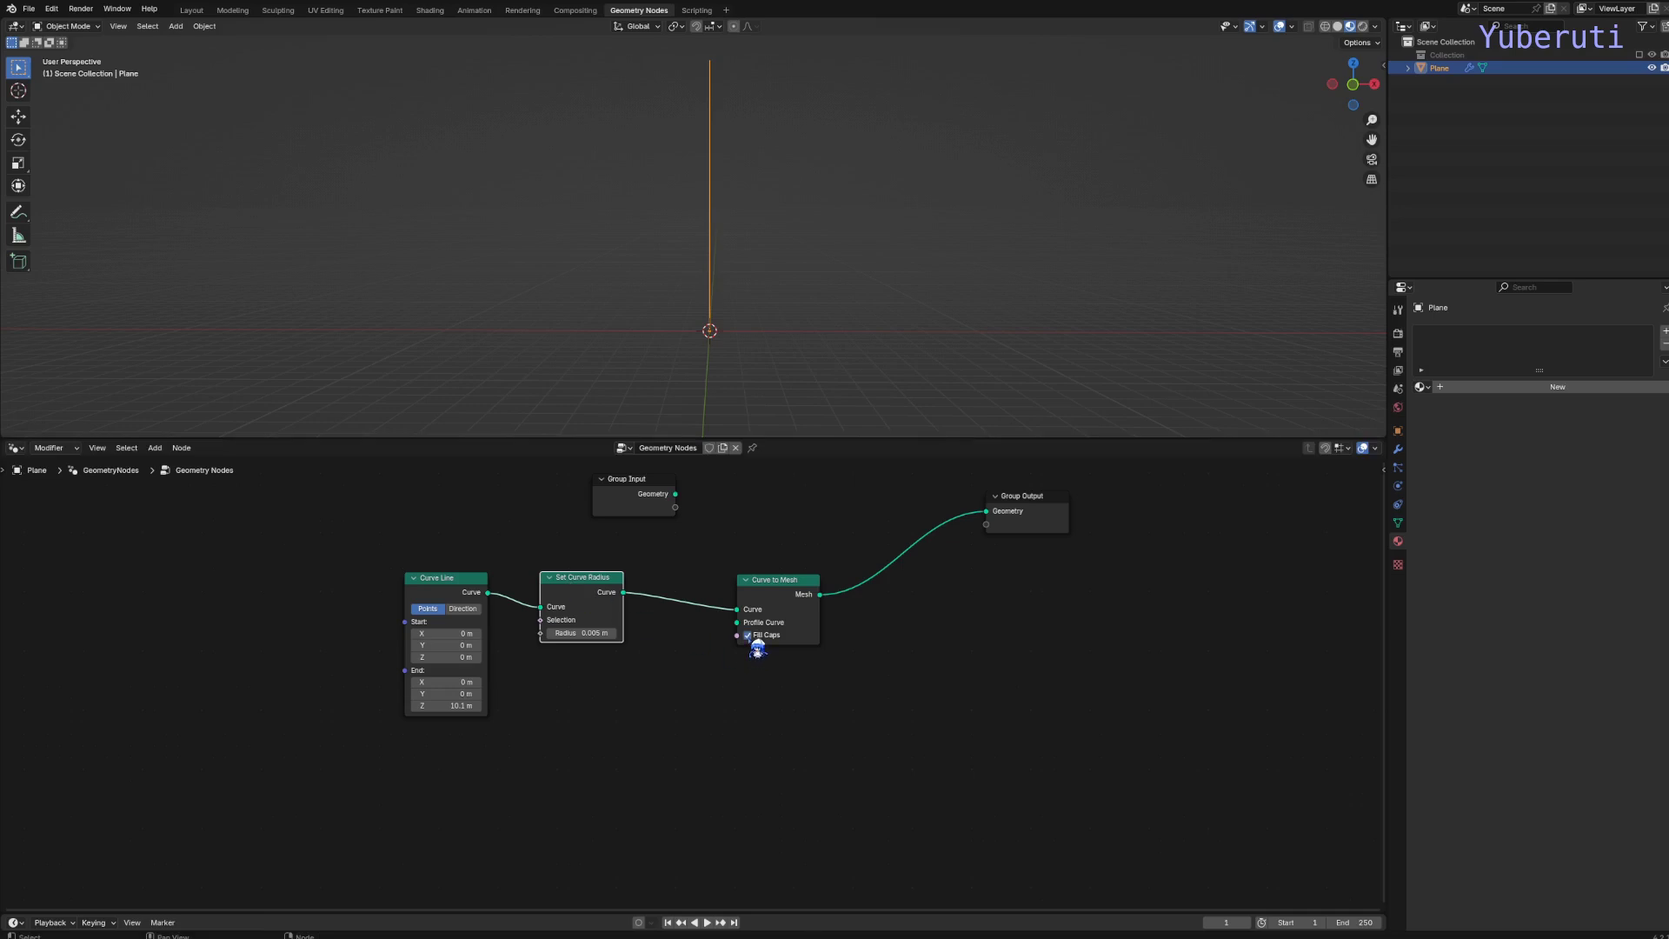
drag(785, 600, 798, 599)
Add a Quadrilateral curve node and connect it to the Profile Curve input of Curve to Mesh.
key(shift+a)
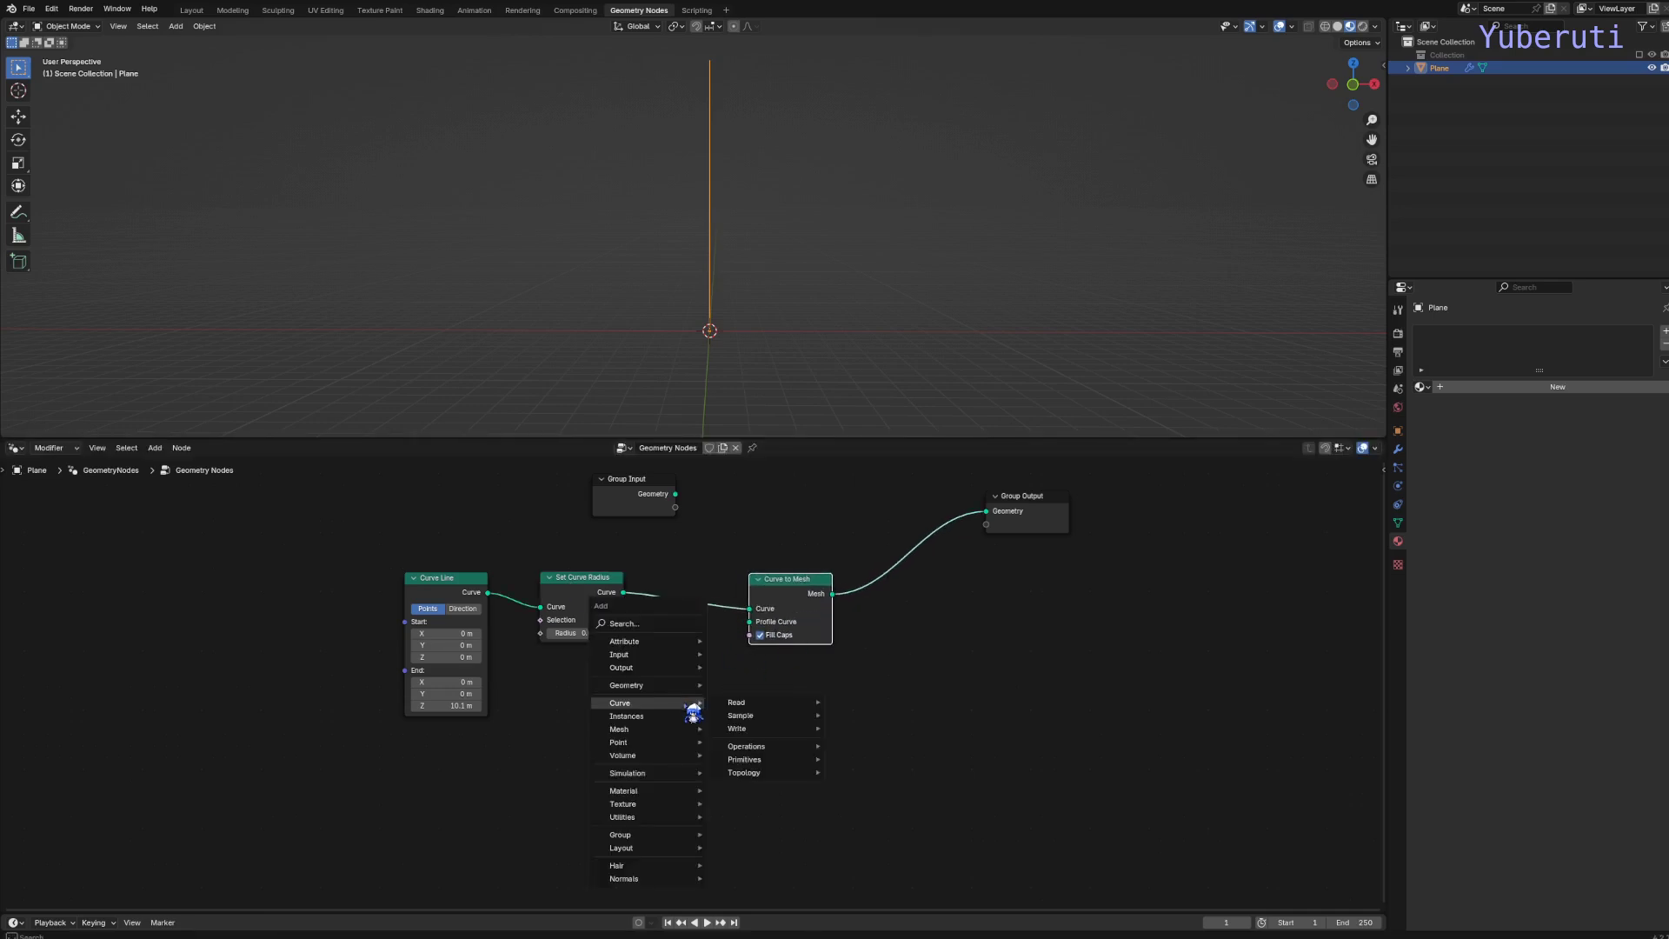
mouse_move(772, 760)
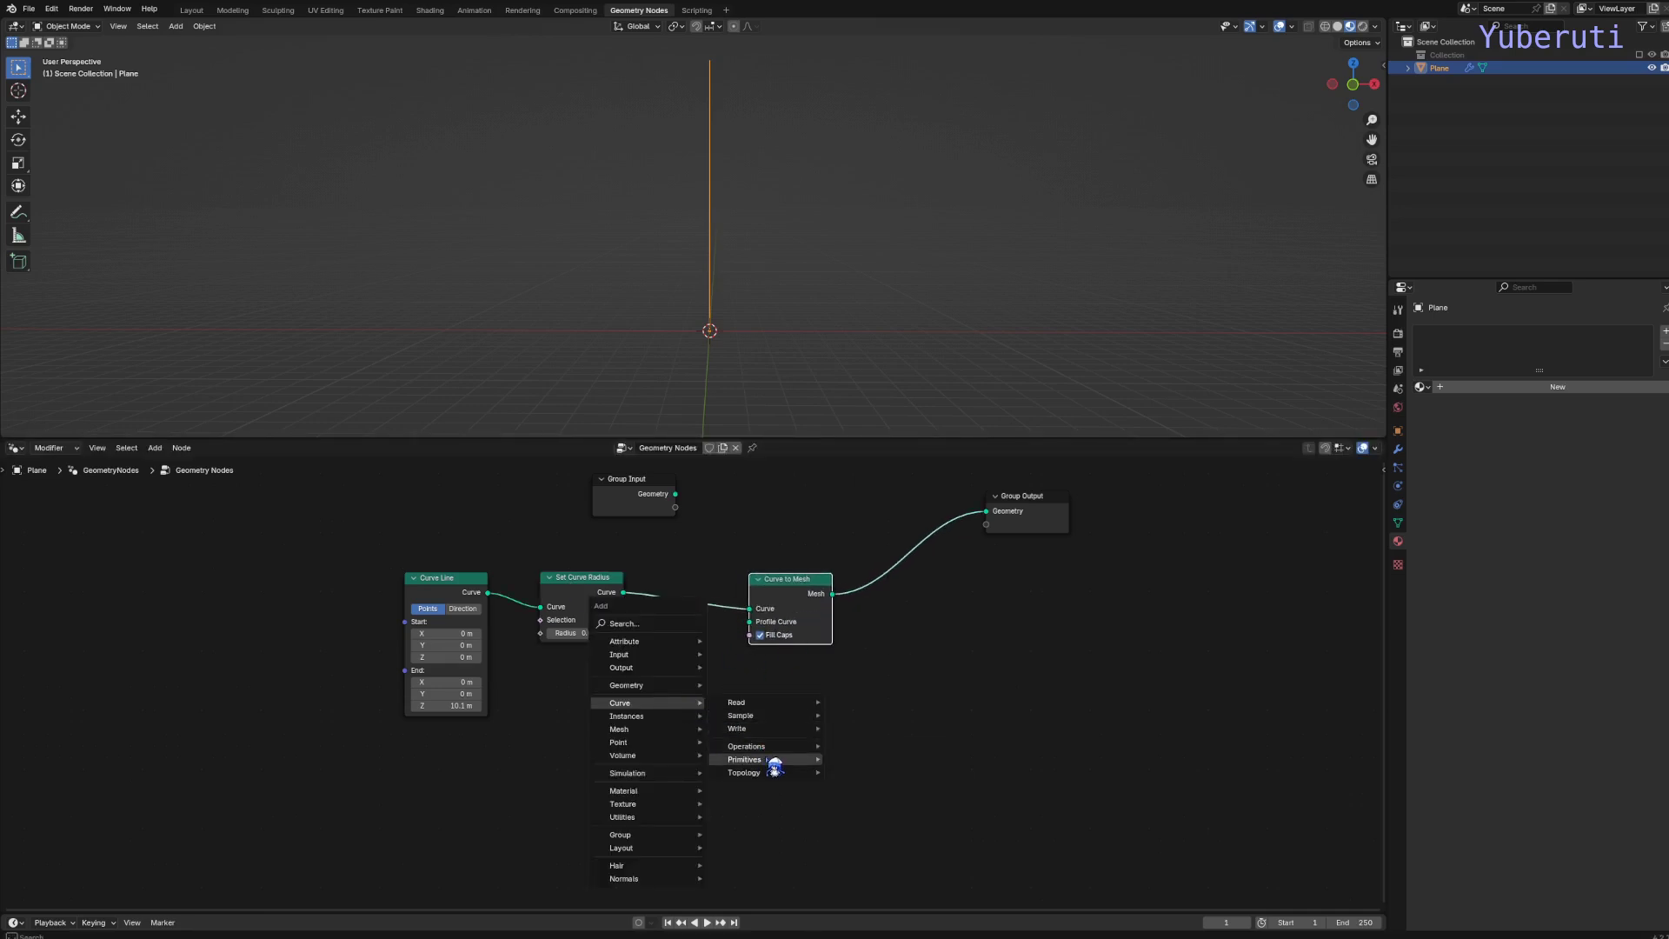
click(887, 838)
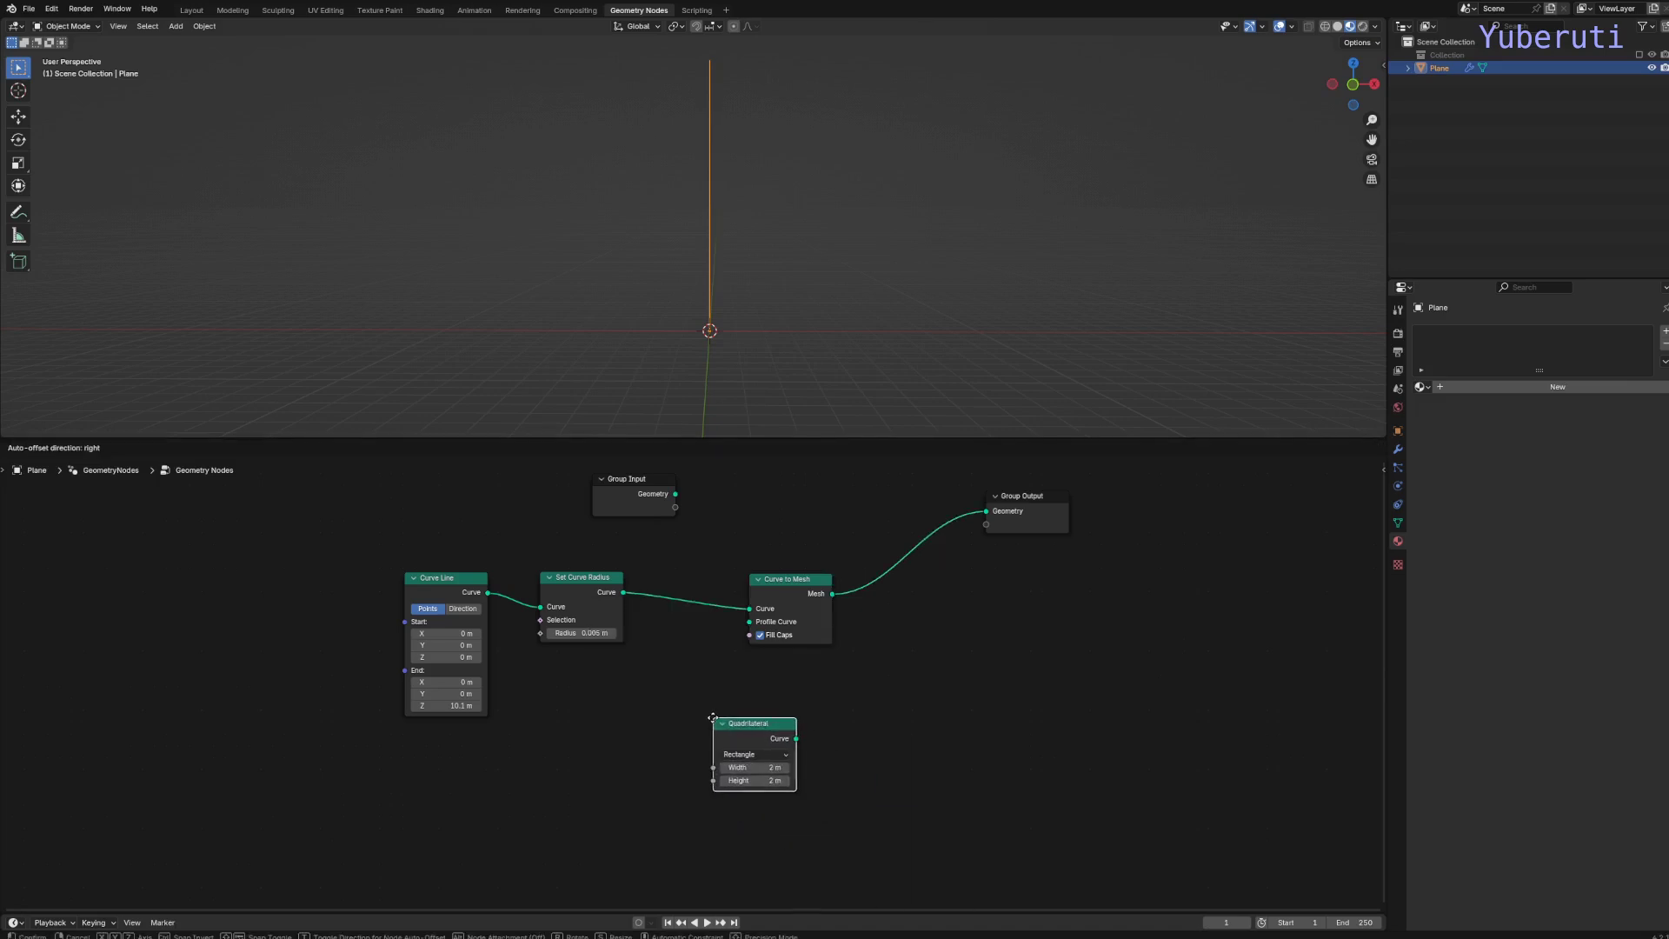
click(745, 722)
drag(822, 735, 760, 628)
drag(778, 739, 771, 737)
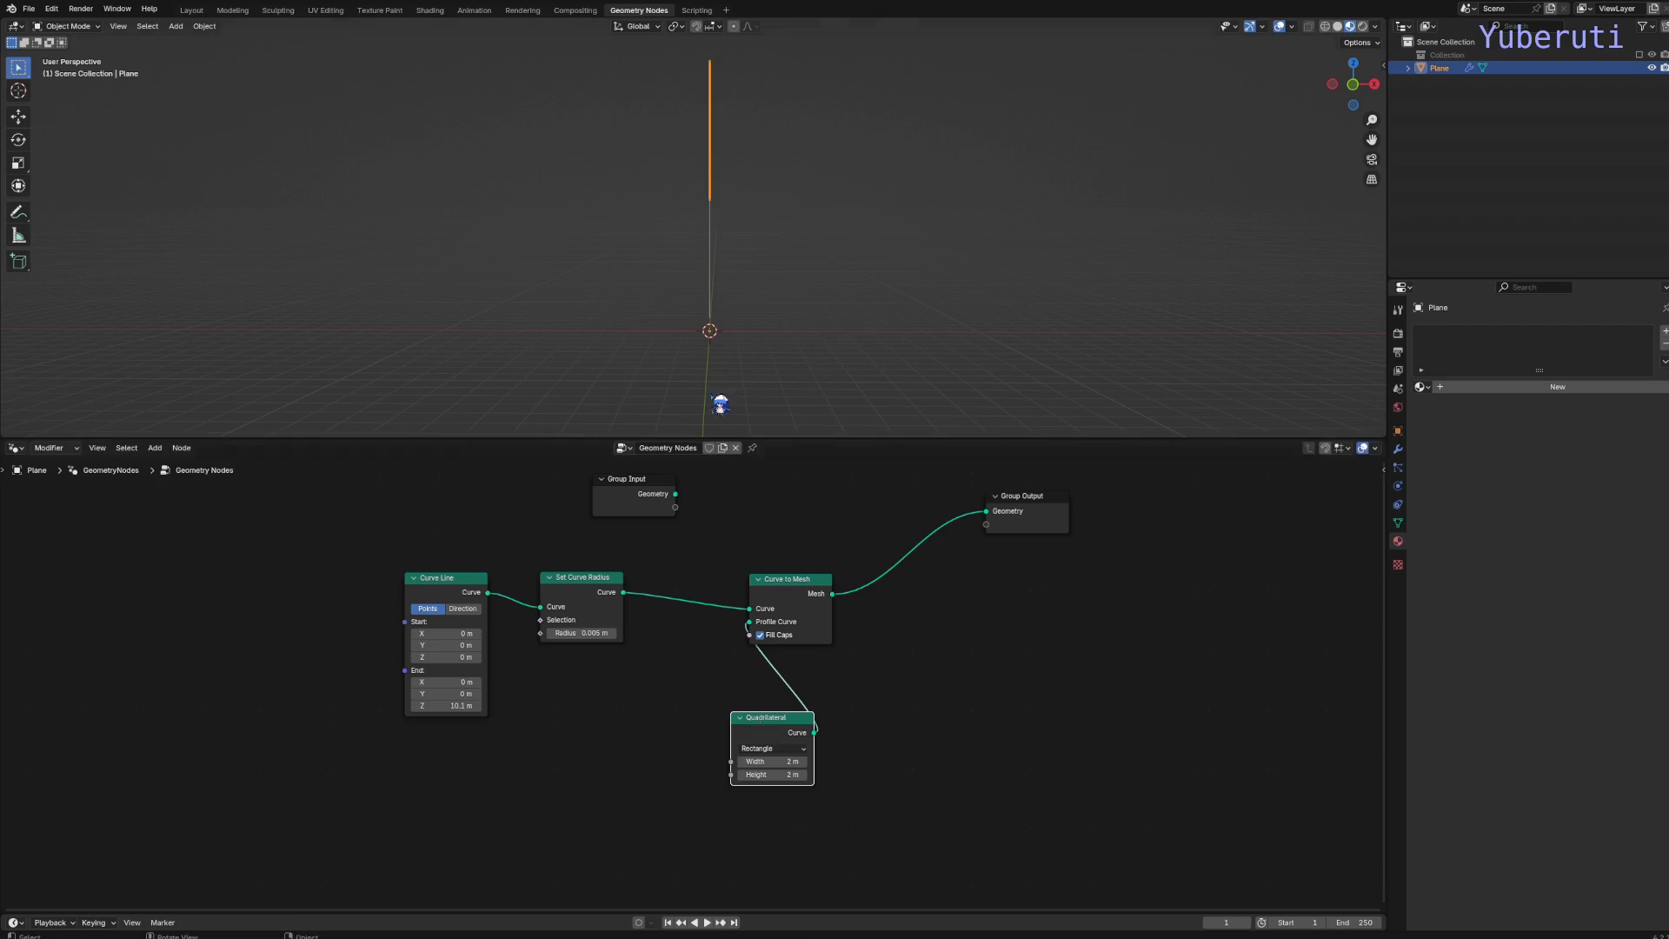
Set the Set Curve Radius node's radius to 1.5 m.
scroll(757, 259, up, 3)
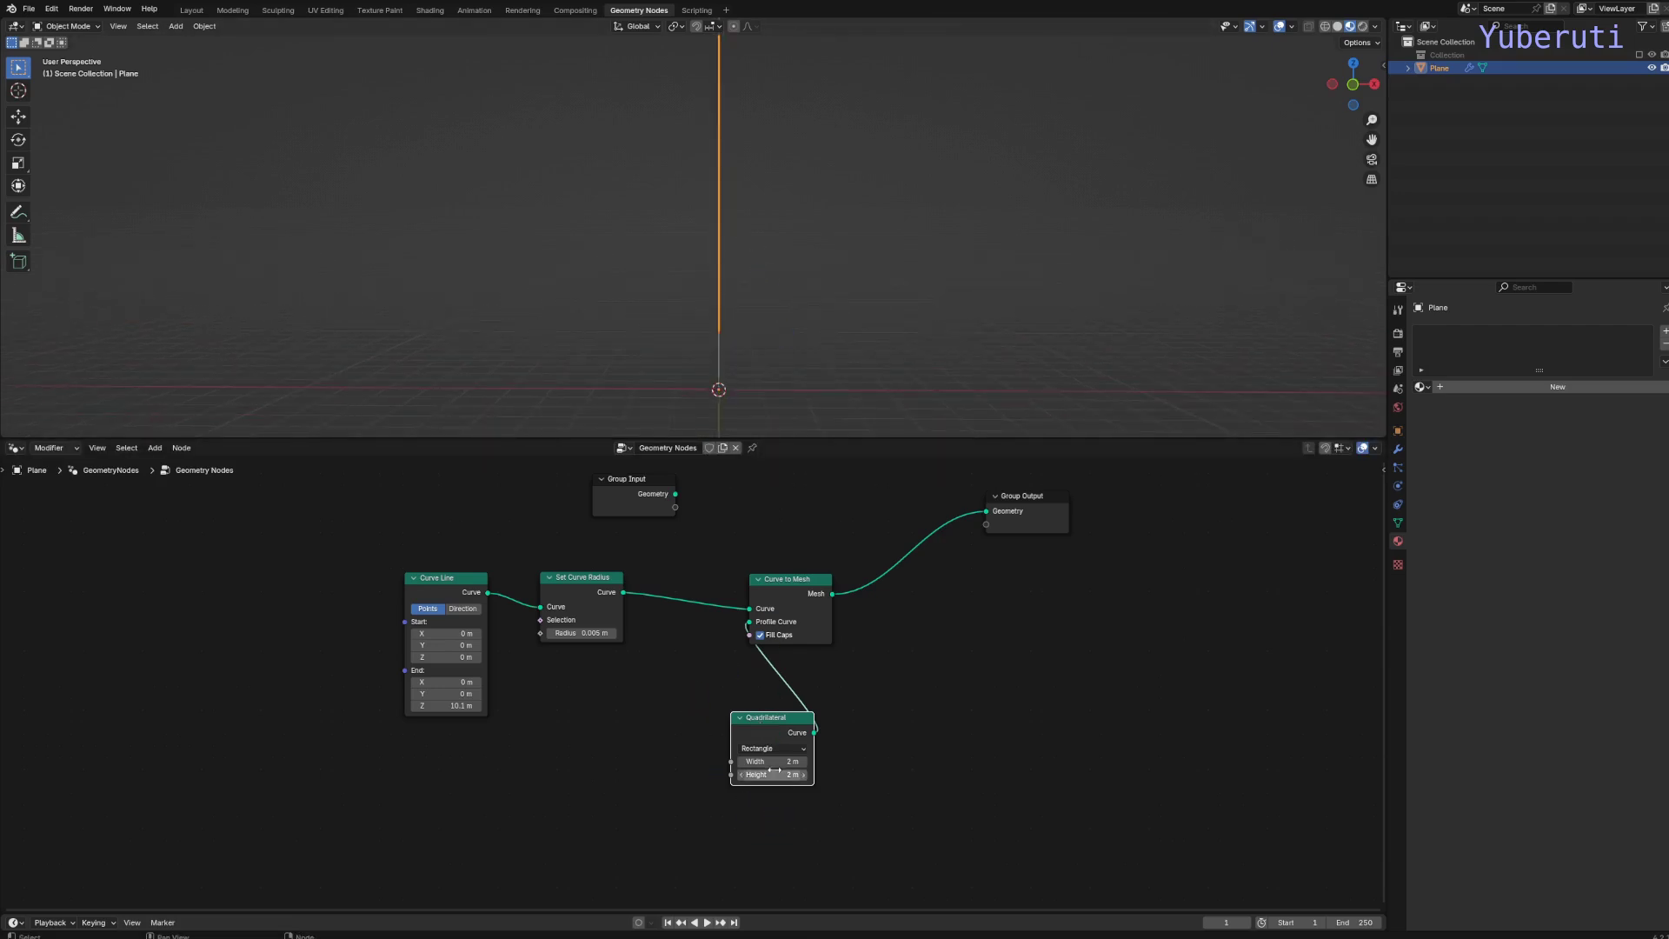
drag(461, 626, 423, 629)
click(561, 634)
text(1.4)
key(Return)
drag(581, 633, 589, 633)
scroll(669, 271, down, 2)
scroll(670, 265, up, 1)
middle_drag(669, 265, 724, 196)
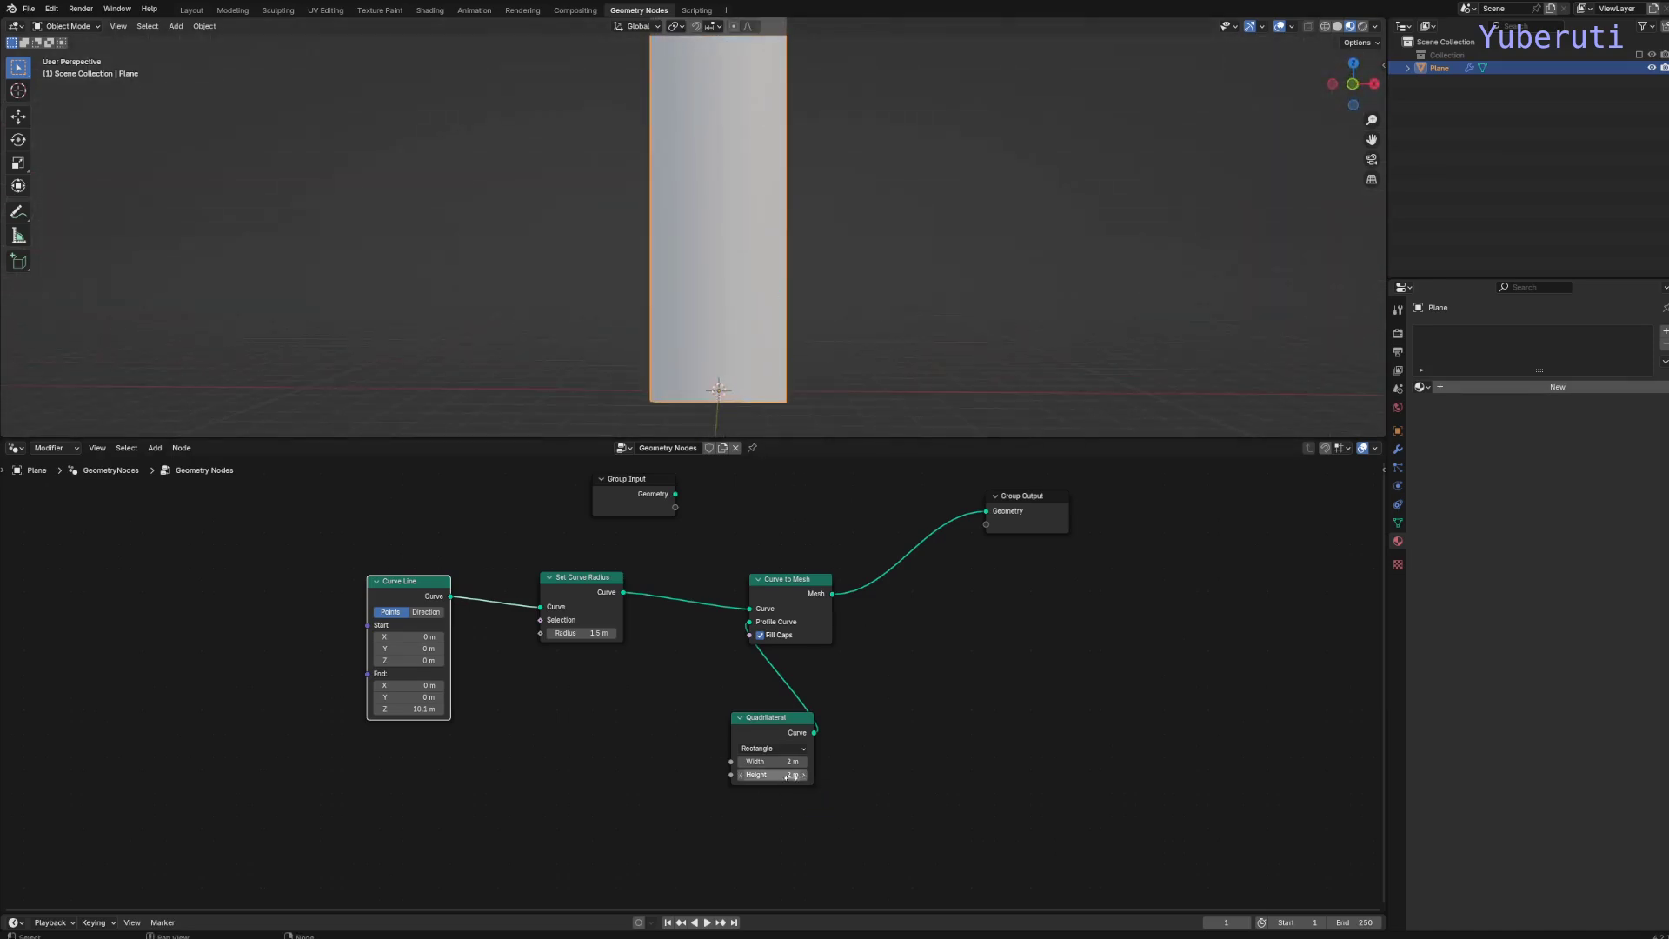
Set the Quadrilateral profile's height to 0 m to flatten the mesh.
drag(770, 775, 739, 775)
mouse_move(641, 287)
middle_down()
mouse_move(774, 328)
mouse_move(649, 296)
middle_up()
drag(593, 591, 633, 589)
scroll(708, 278, down, 2)
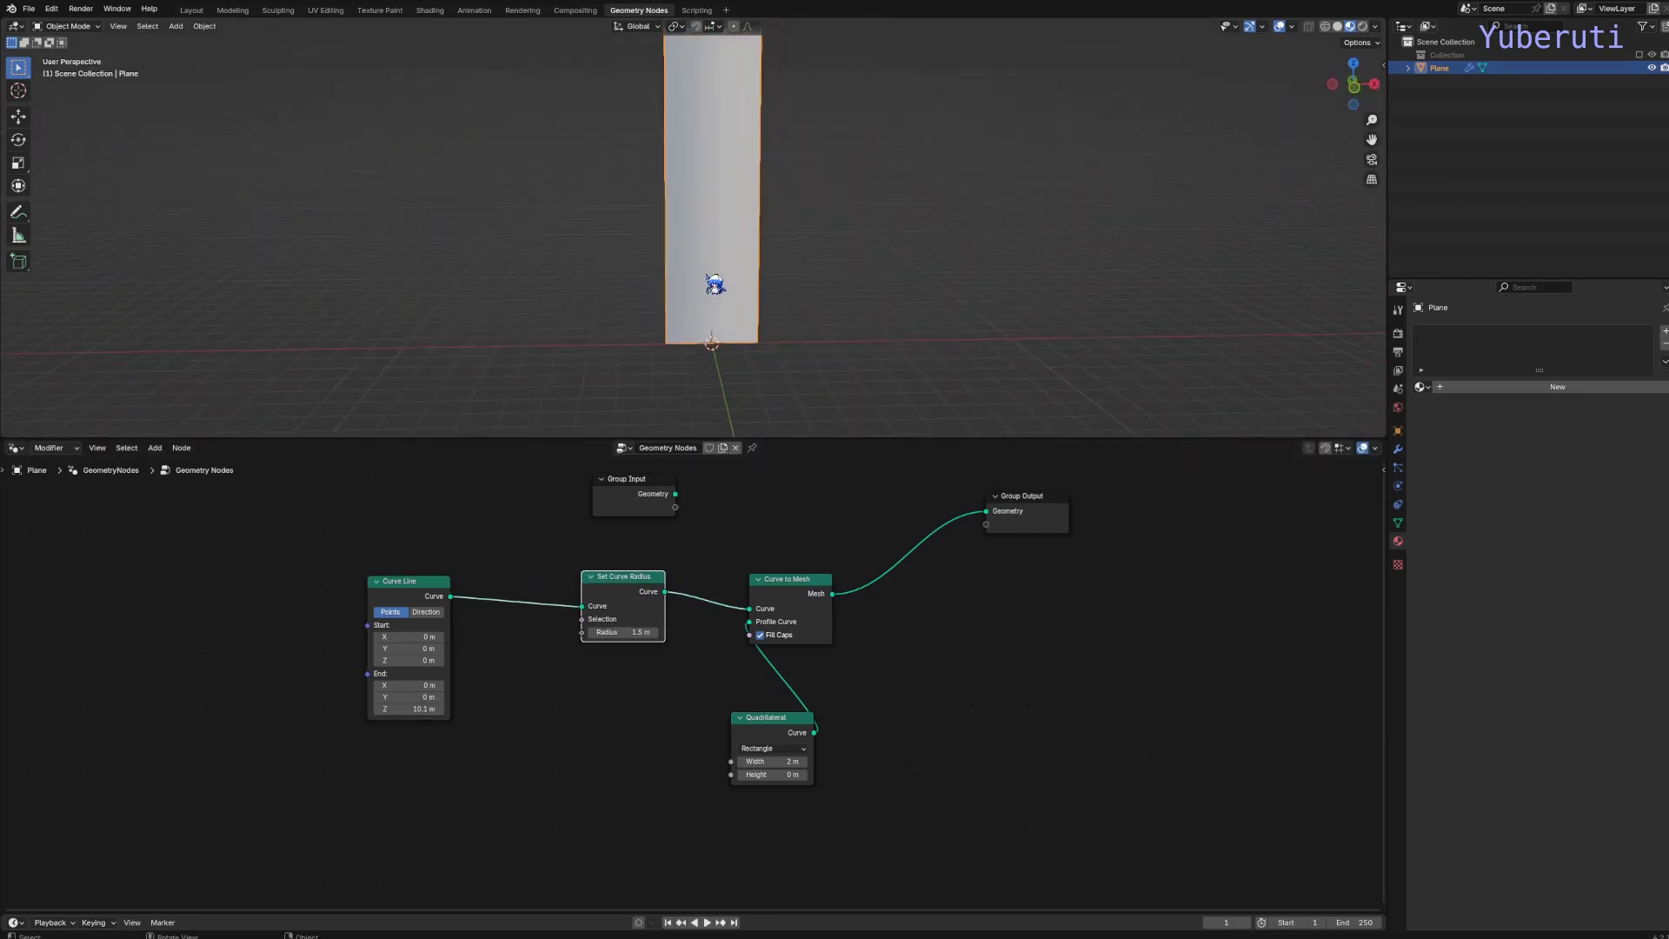
mouse_move(722, 230)
shift+middle_down()
mouse_move(730, 285)
mouse_move(734, 257)
shift+middle_up()
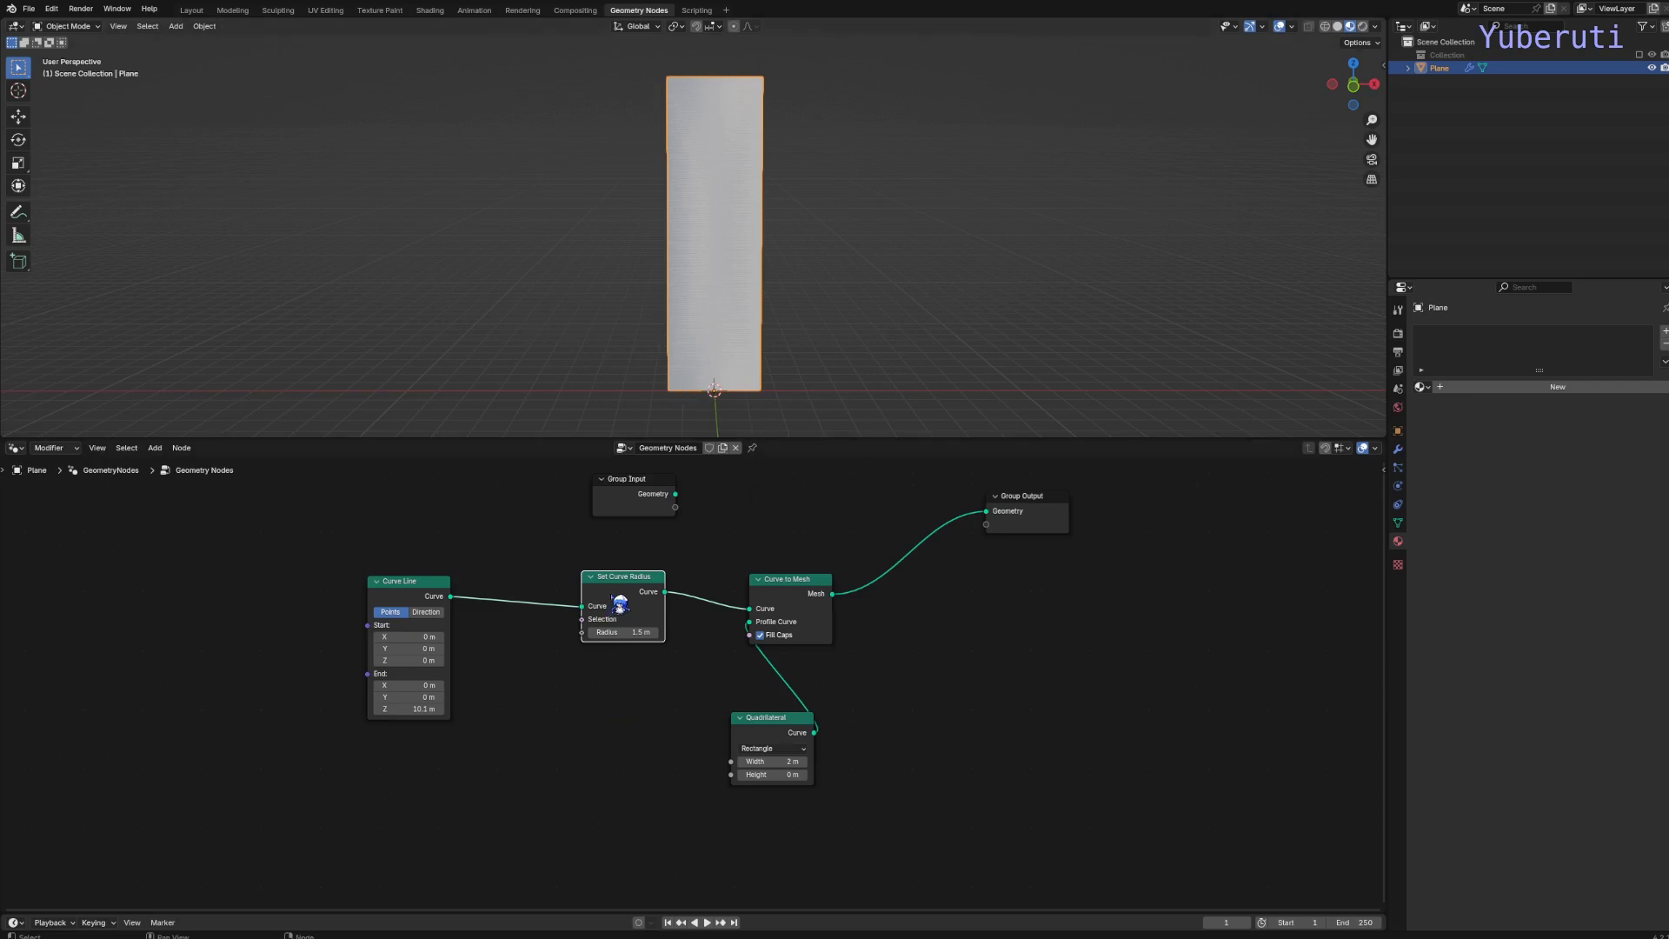
Add a Spline Parameter node and connect its Factor output to the Radius input of Set Curve Radius.
drag(621, 602, 630, 607)
key(shift+a)
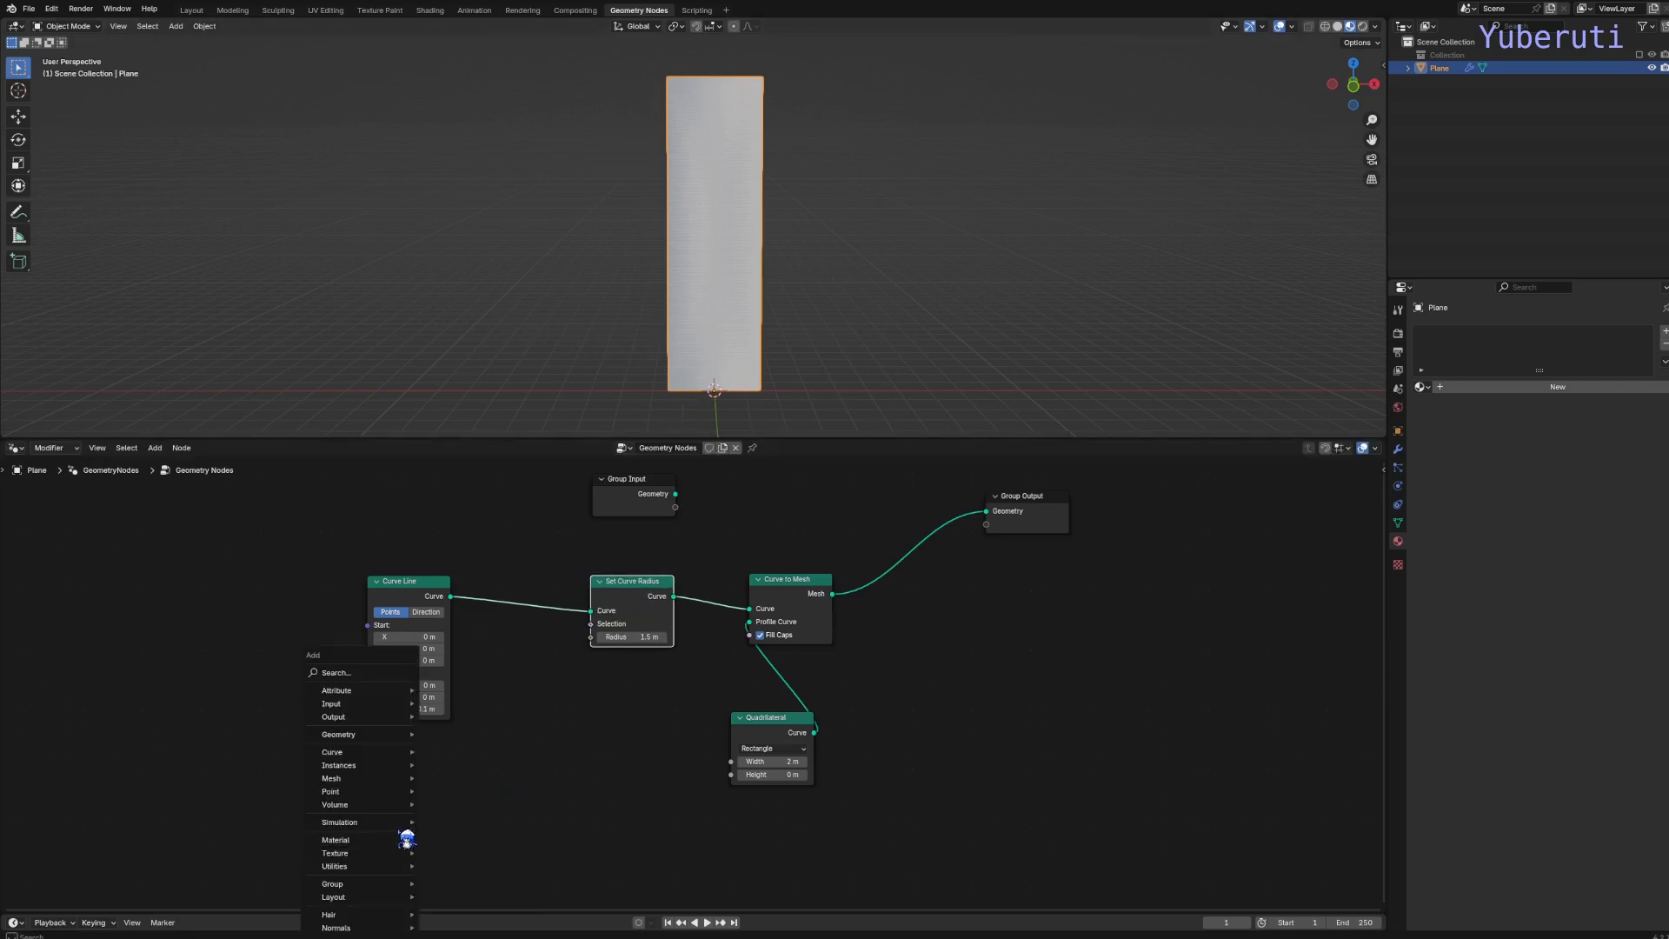
mouse_move(383, 753)
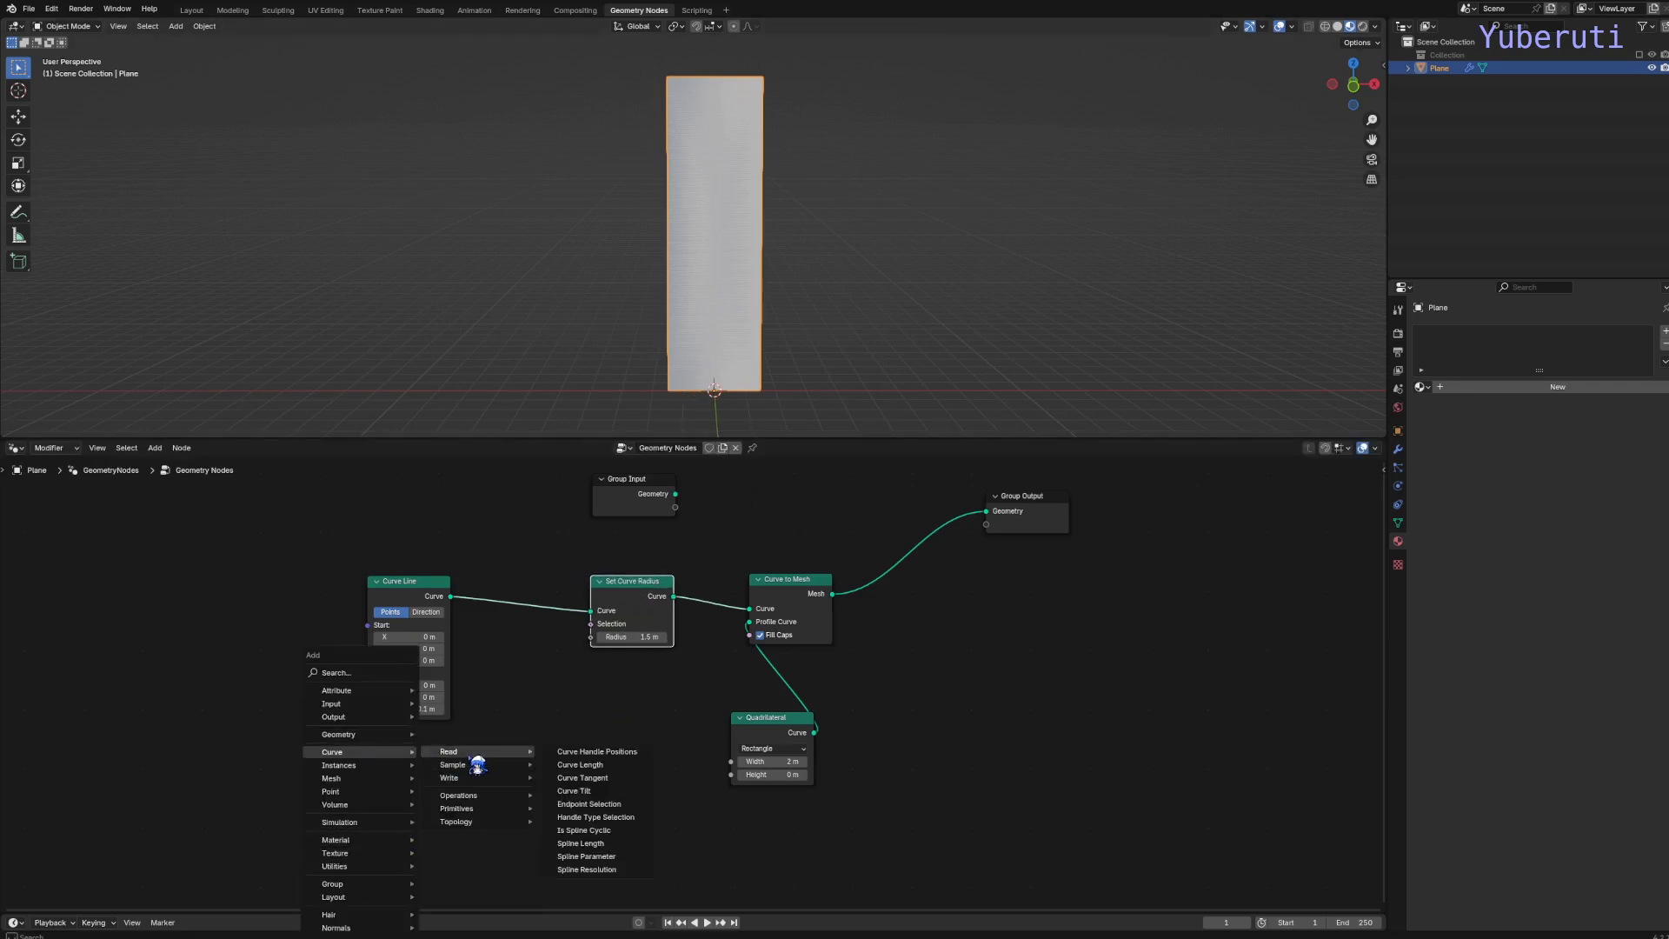
click(587, 856)
click(402, 778)
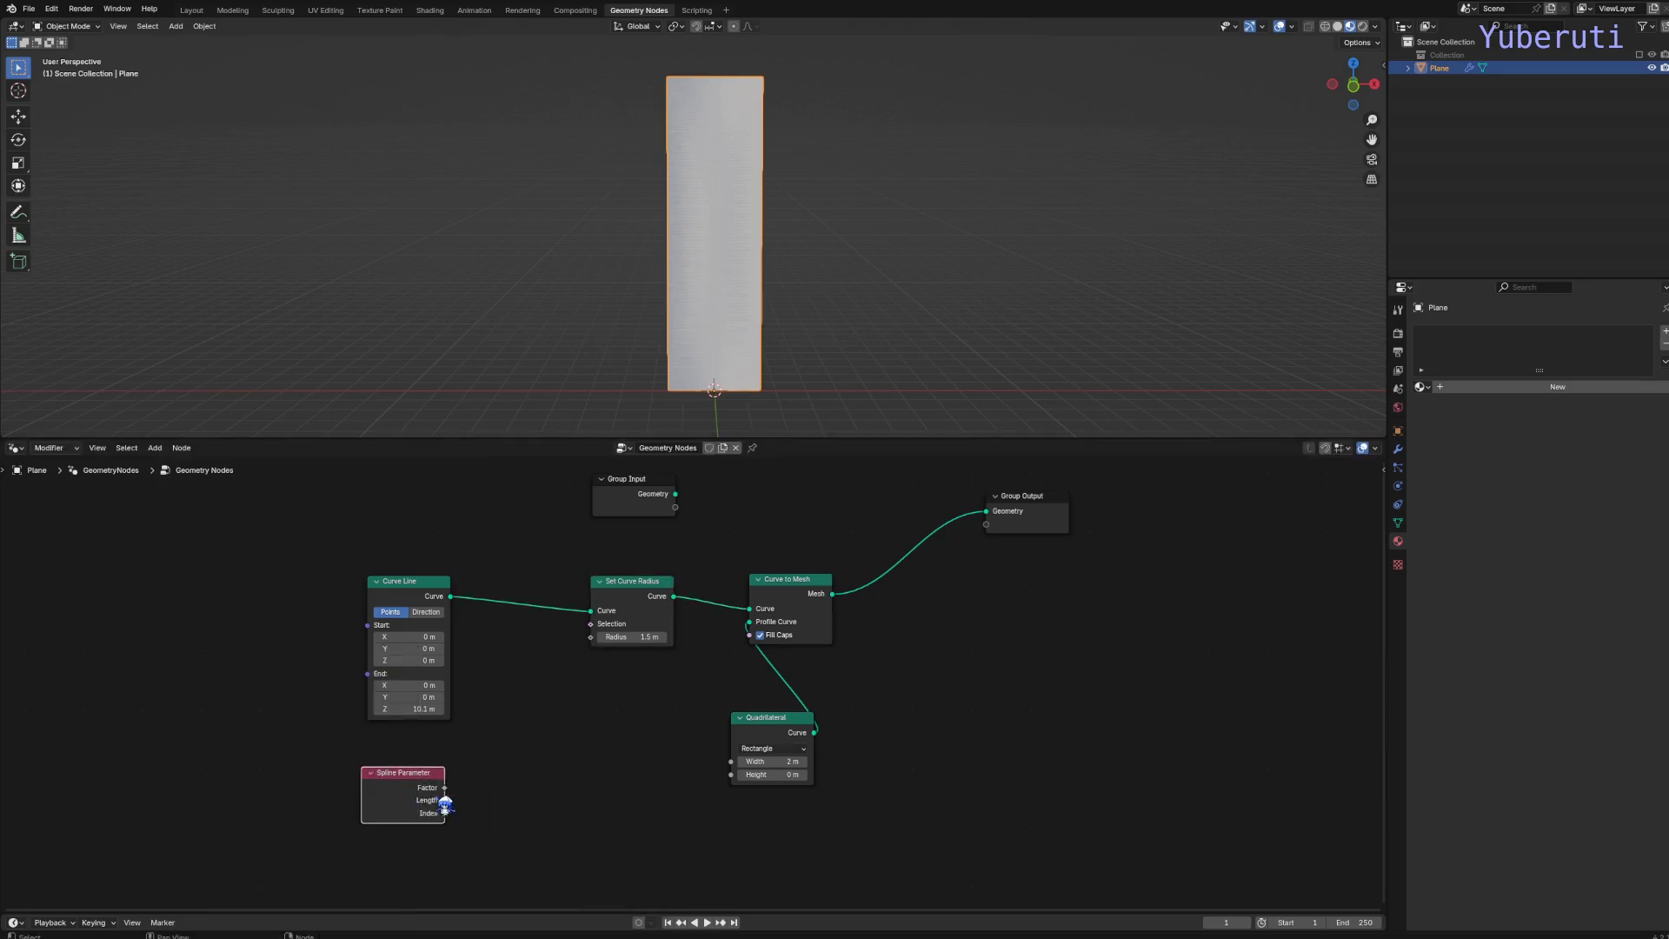
drag(445, 788, 602, 643)
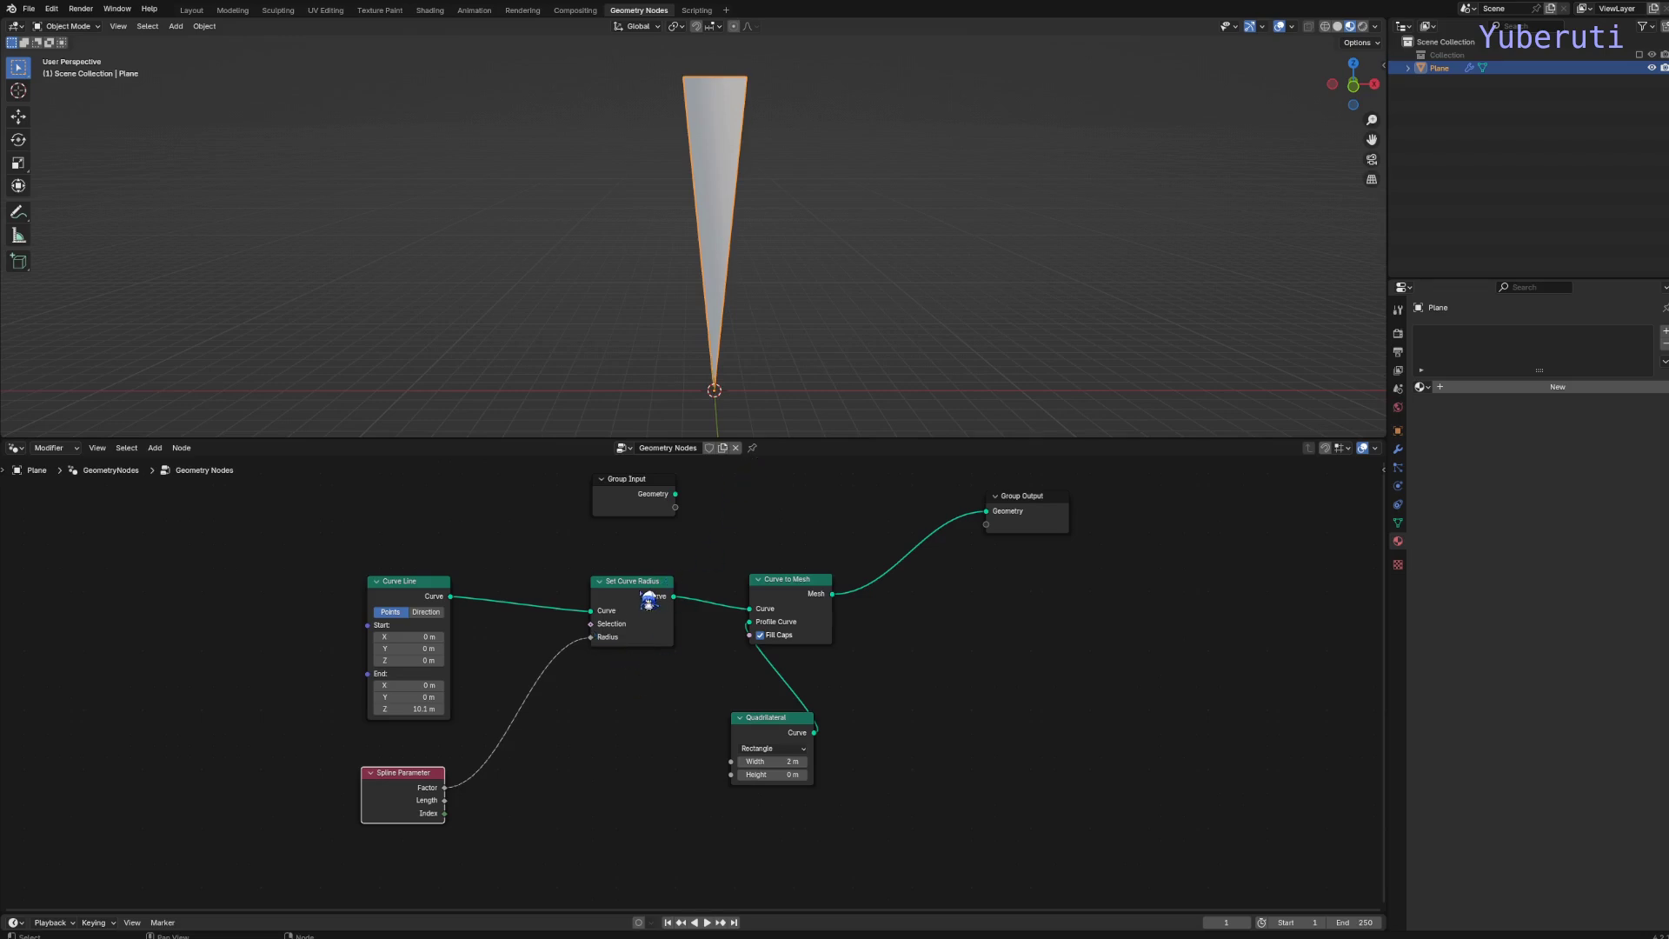
drag(650, 600, 653, 596)
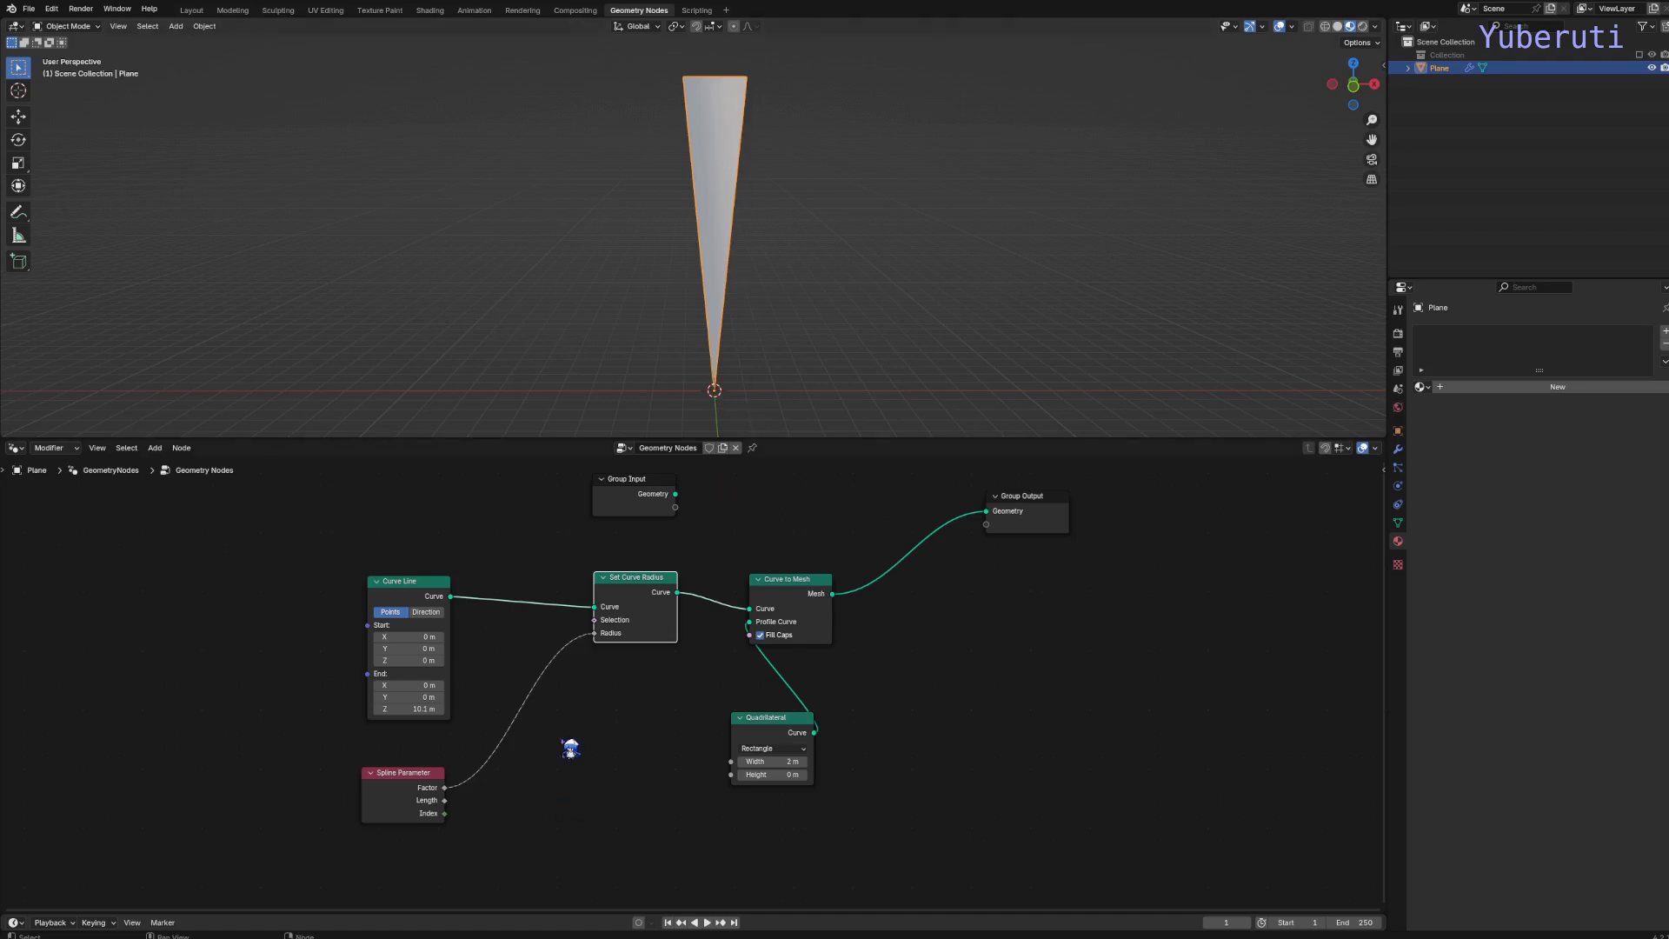
Insert a Float Curve node on the link between Spline Parameter and Set Curve Radius.
drag(645, 589, 673, 589)
key(shift+a)
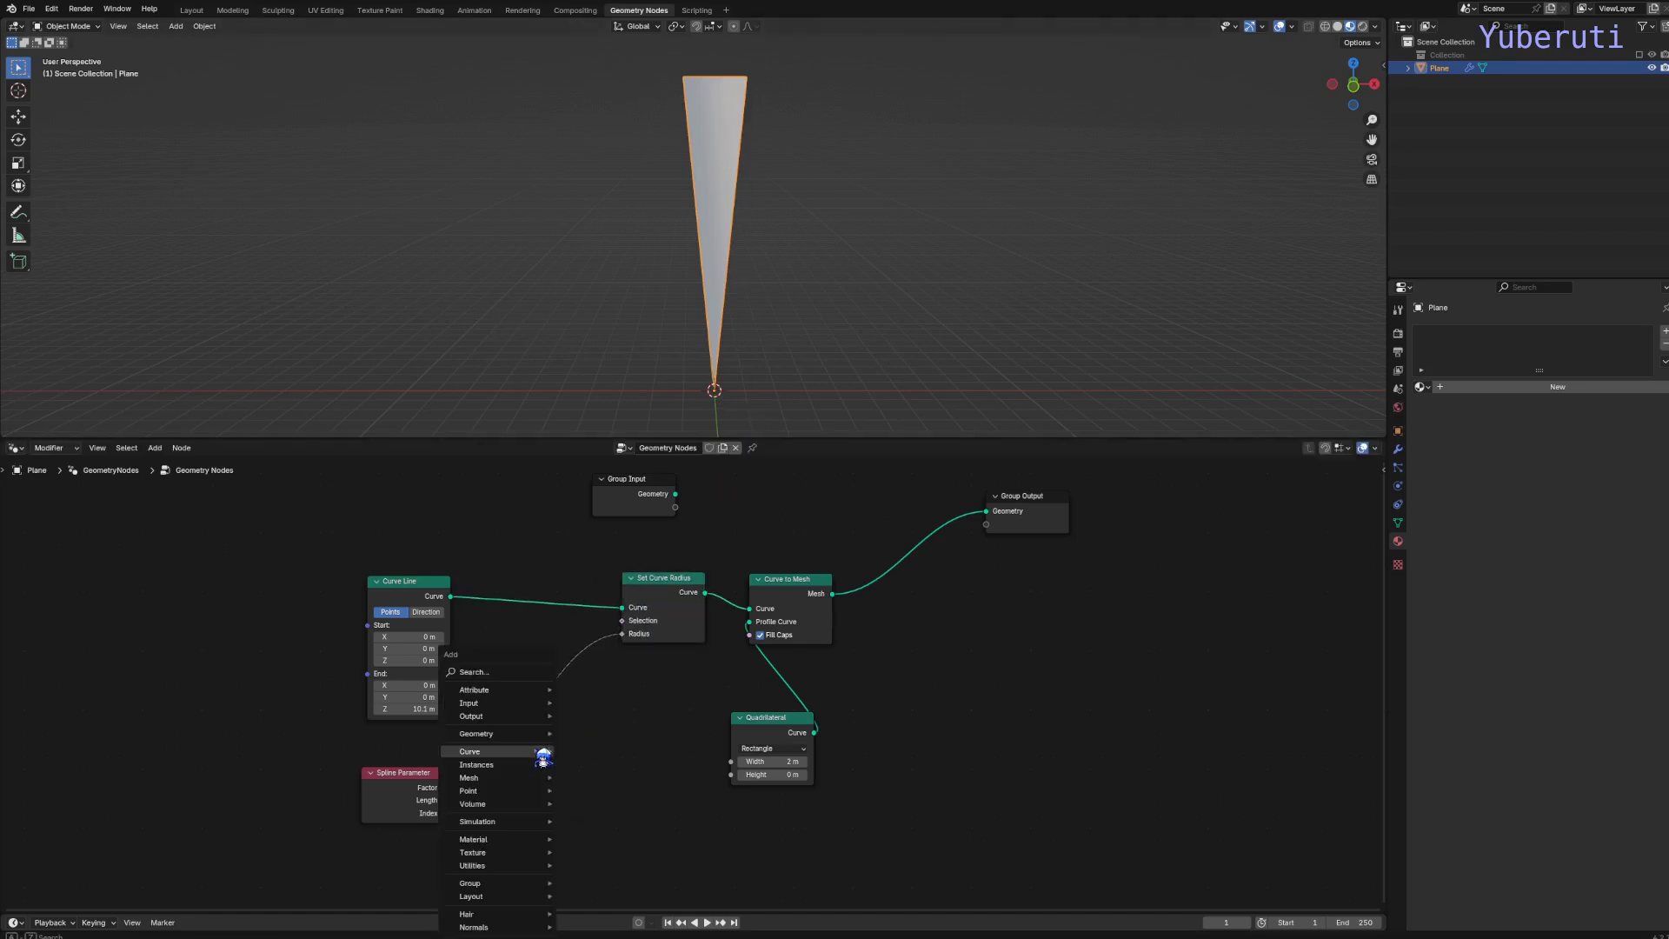
mouse_move(541, 753)
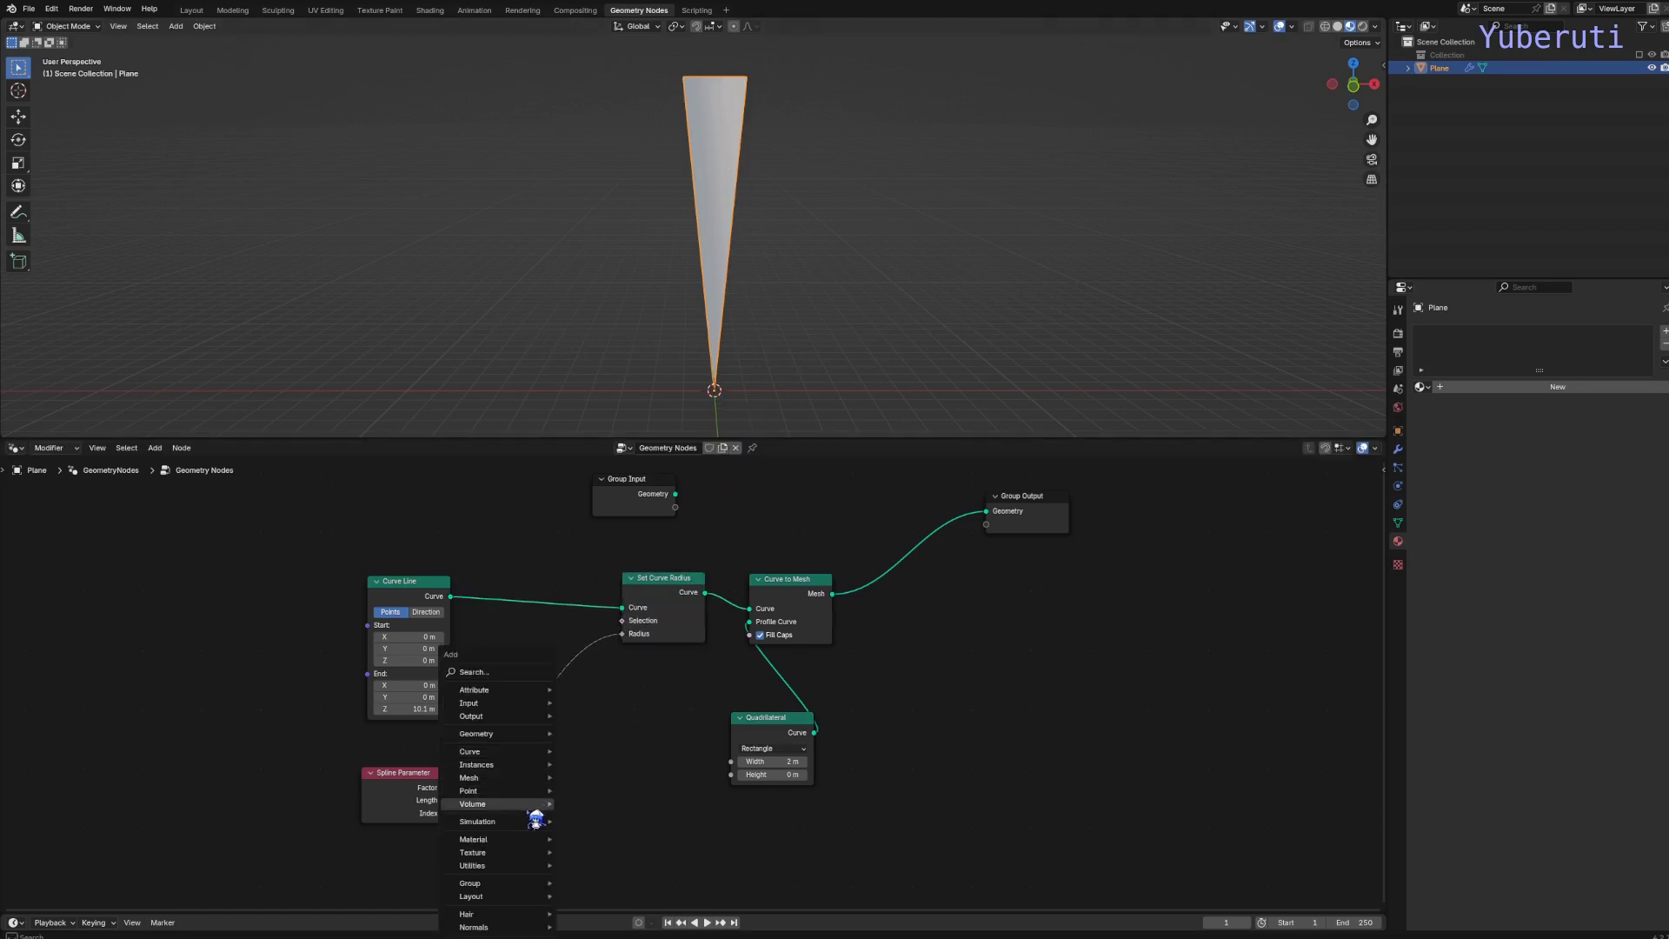
mouse_move(524, 868)
mouse_move(609, 755)
click(743, 797)
click(566, 693)
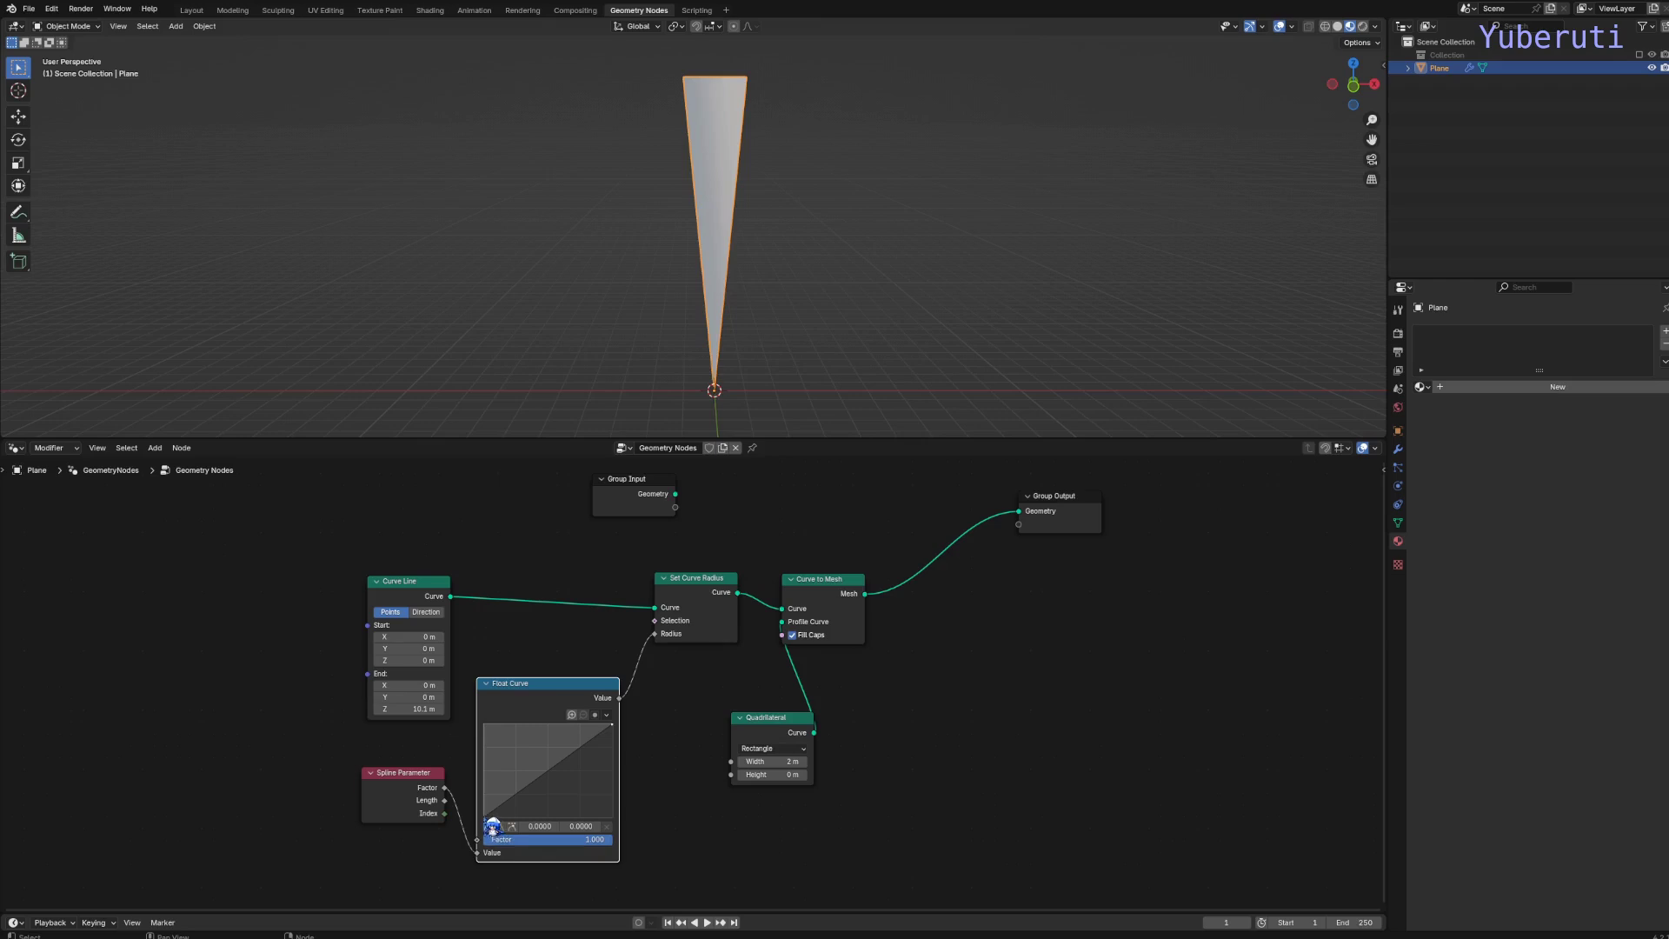
Invert the Float Curve so it falls from 1 at the start to 0 at the end, and tidy the node layout.
drag(484, 816, 486, 726)
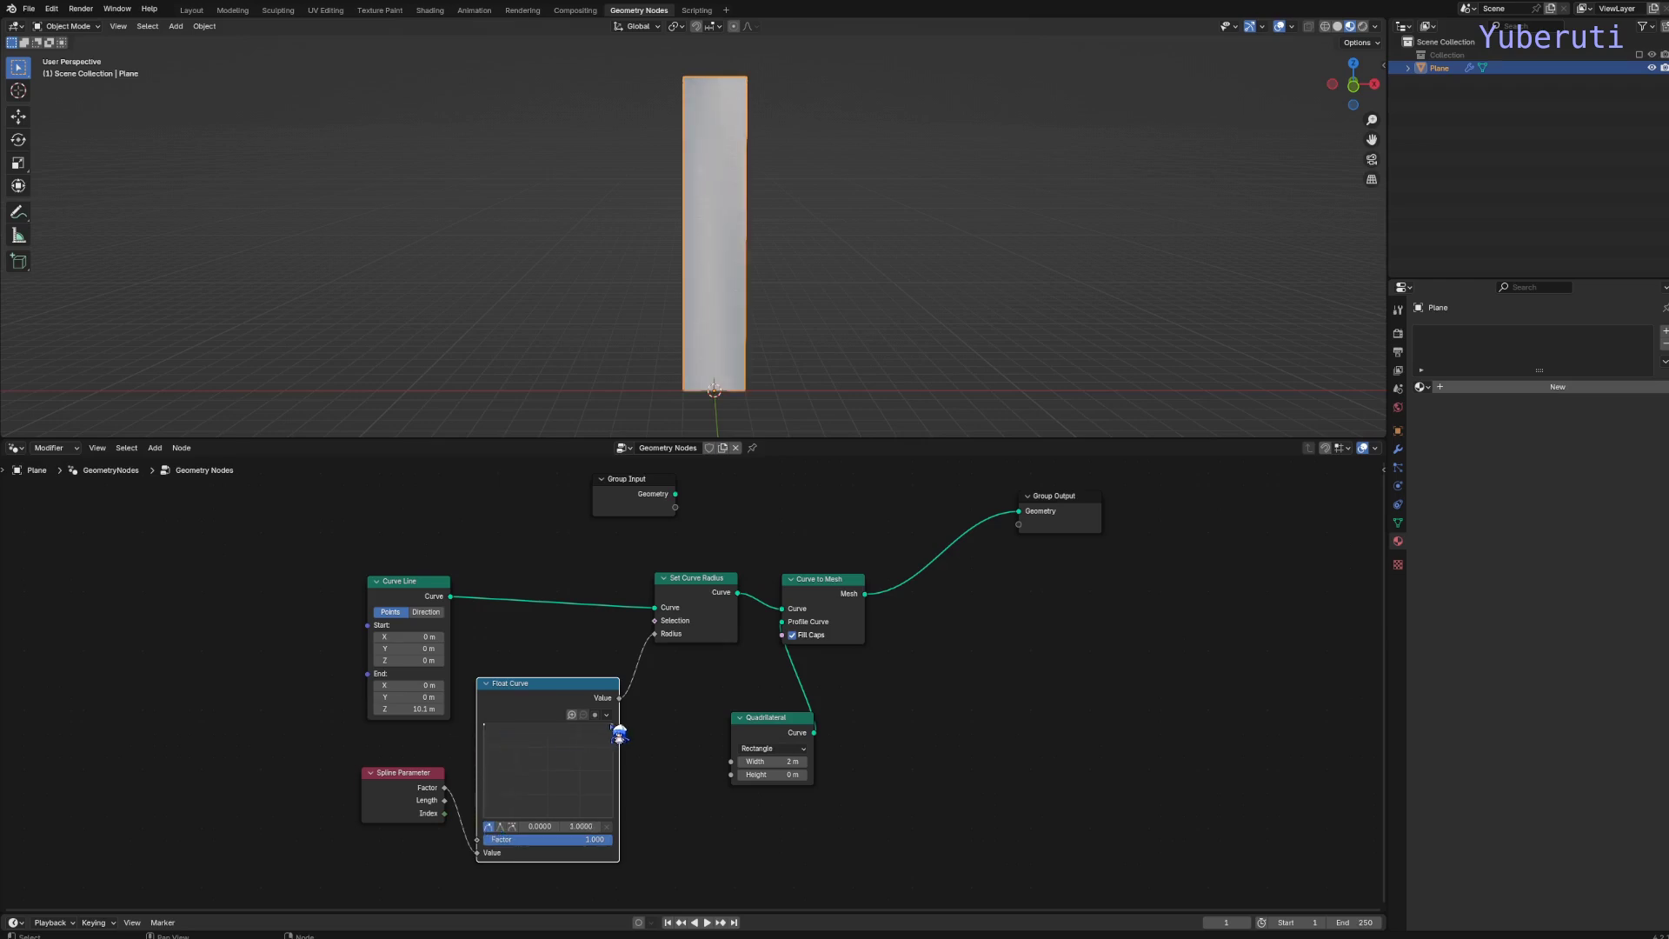
drag(614, 727, 620, 829)
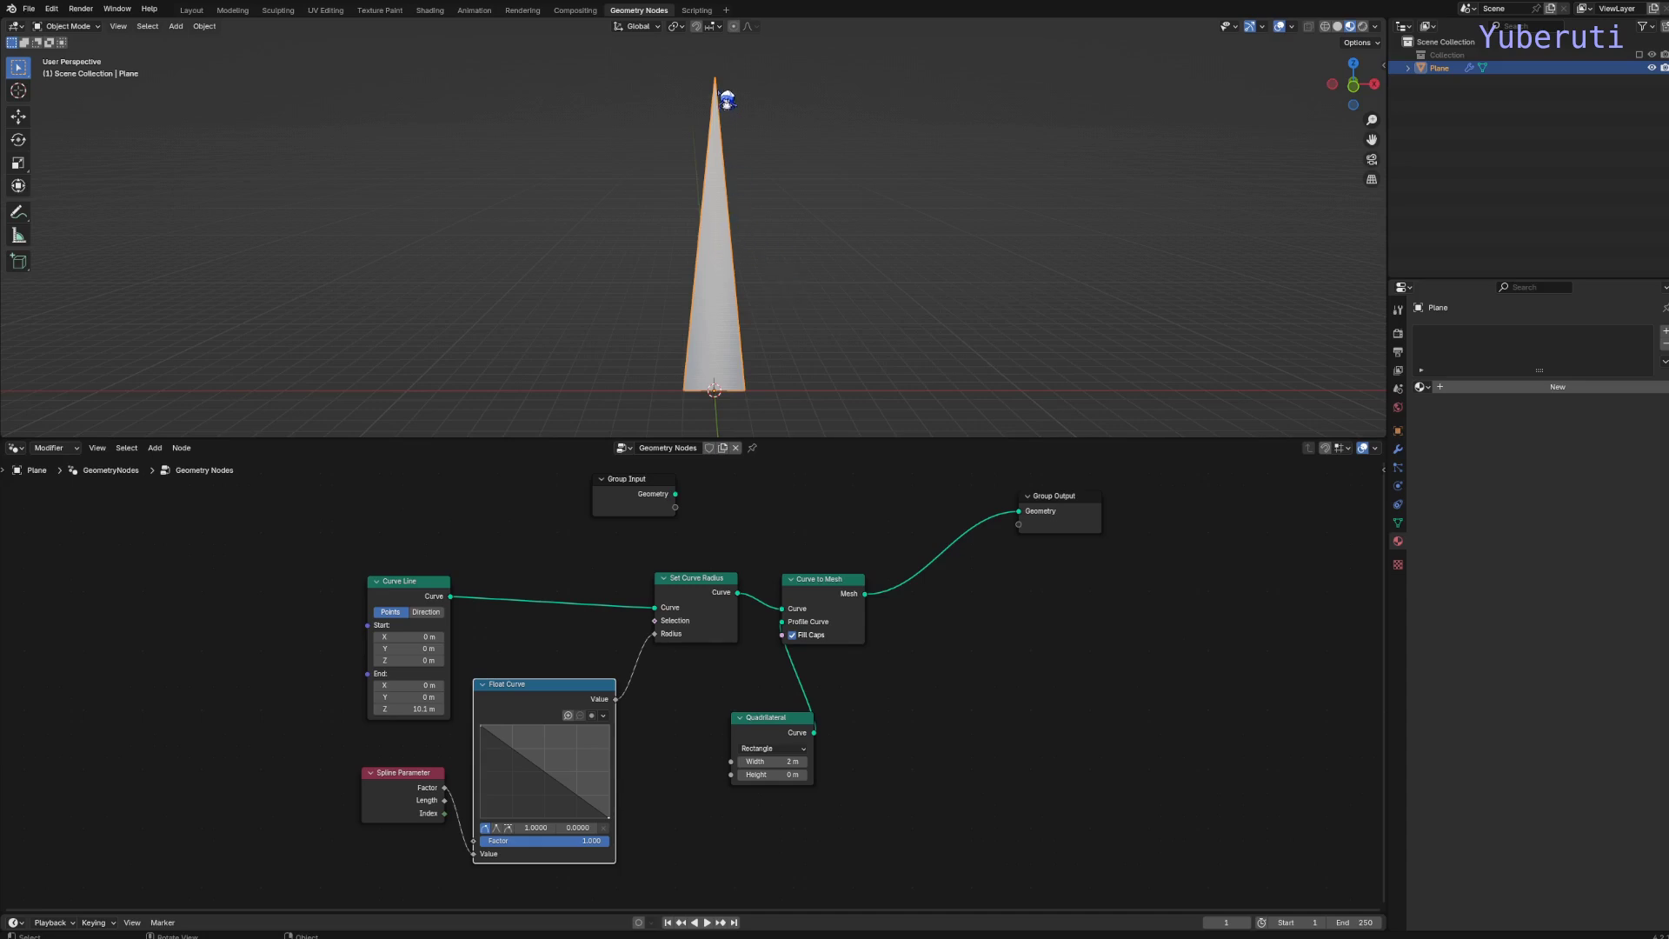
drag(592, 700, 606, 687)
drag(778, 723, 821, 709)
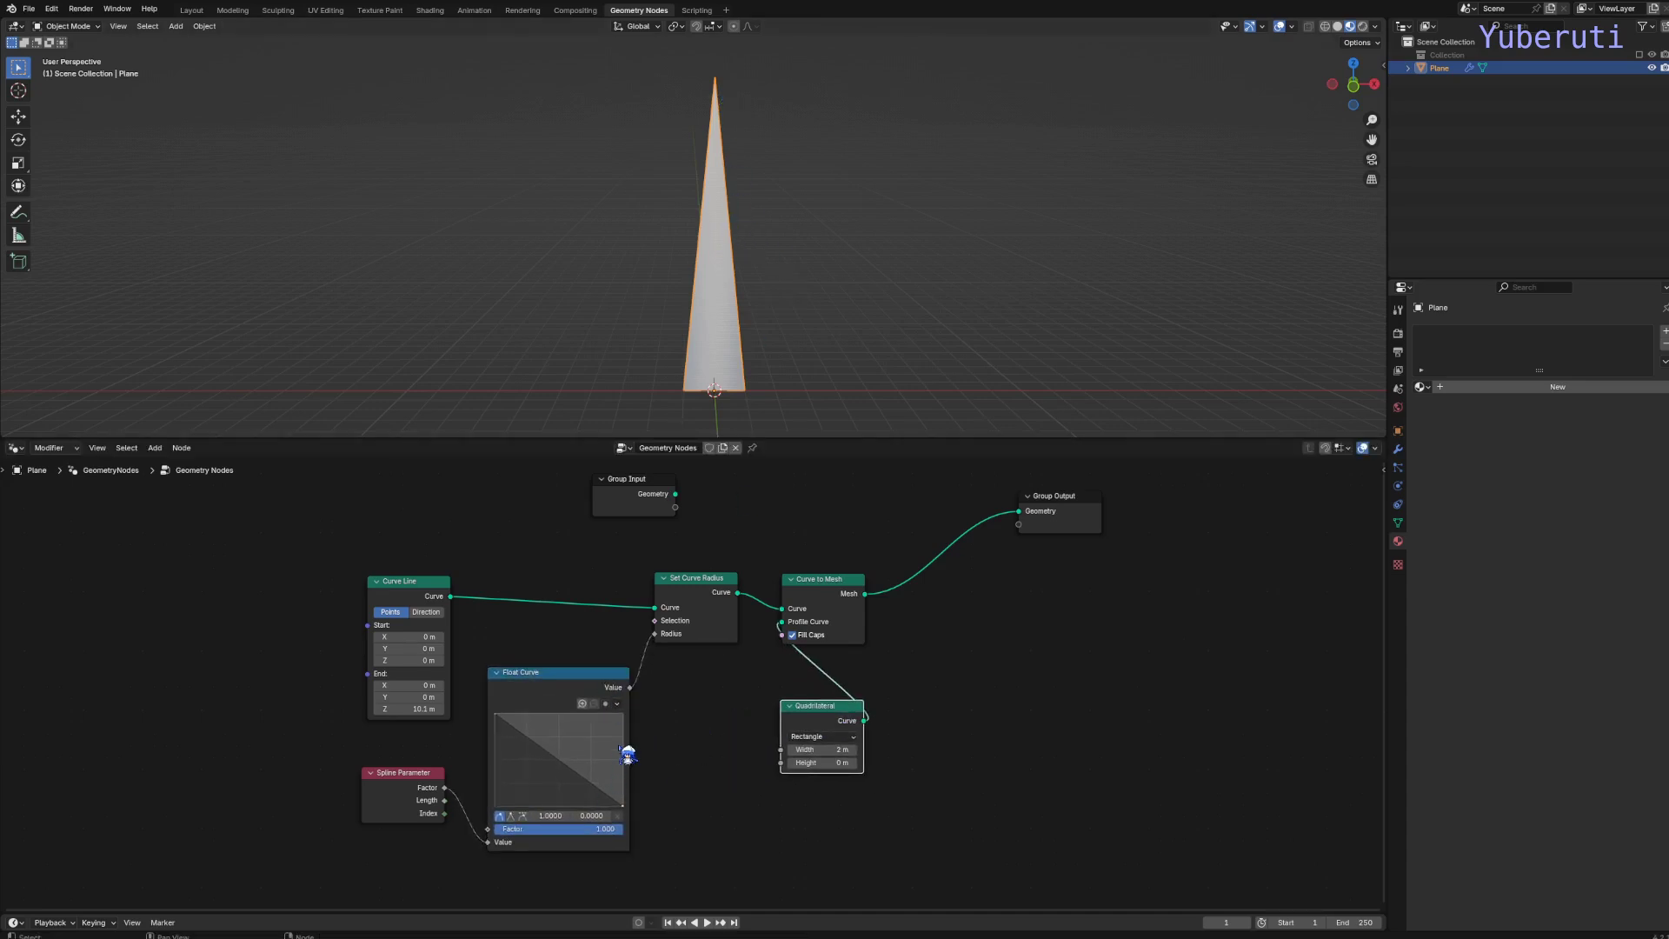
Insert a Resample Curve node between Curve Line and Set Curve Radius and set its count to 100.
scroll(630, 756, up, 4)
drag(651, 558, 653, 663)
scroll(664, 607, down, 4)
middle_drag(698, 530, 720, 666)
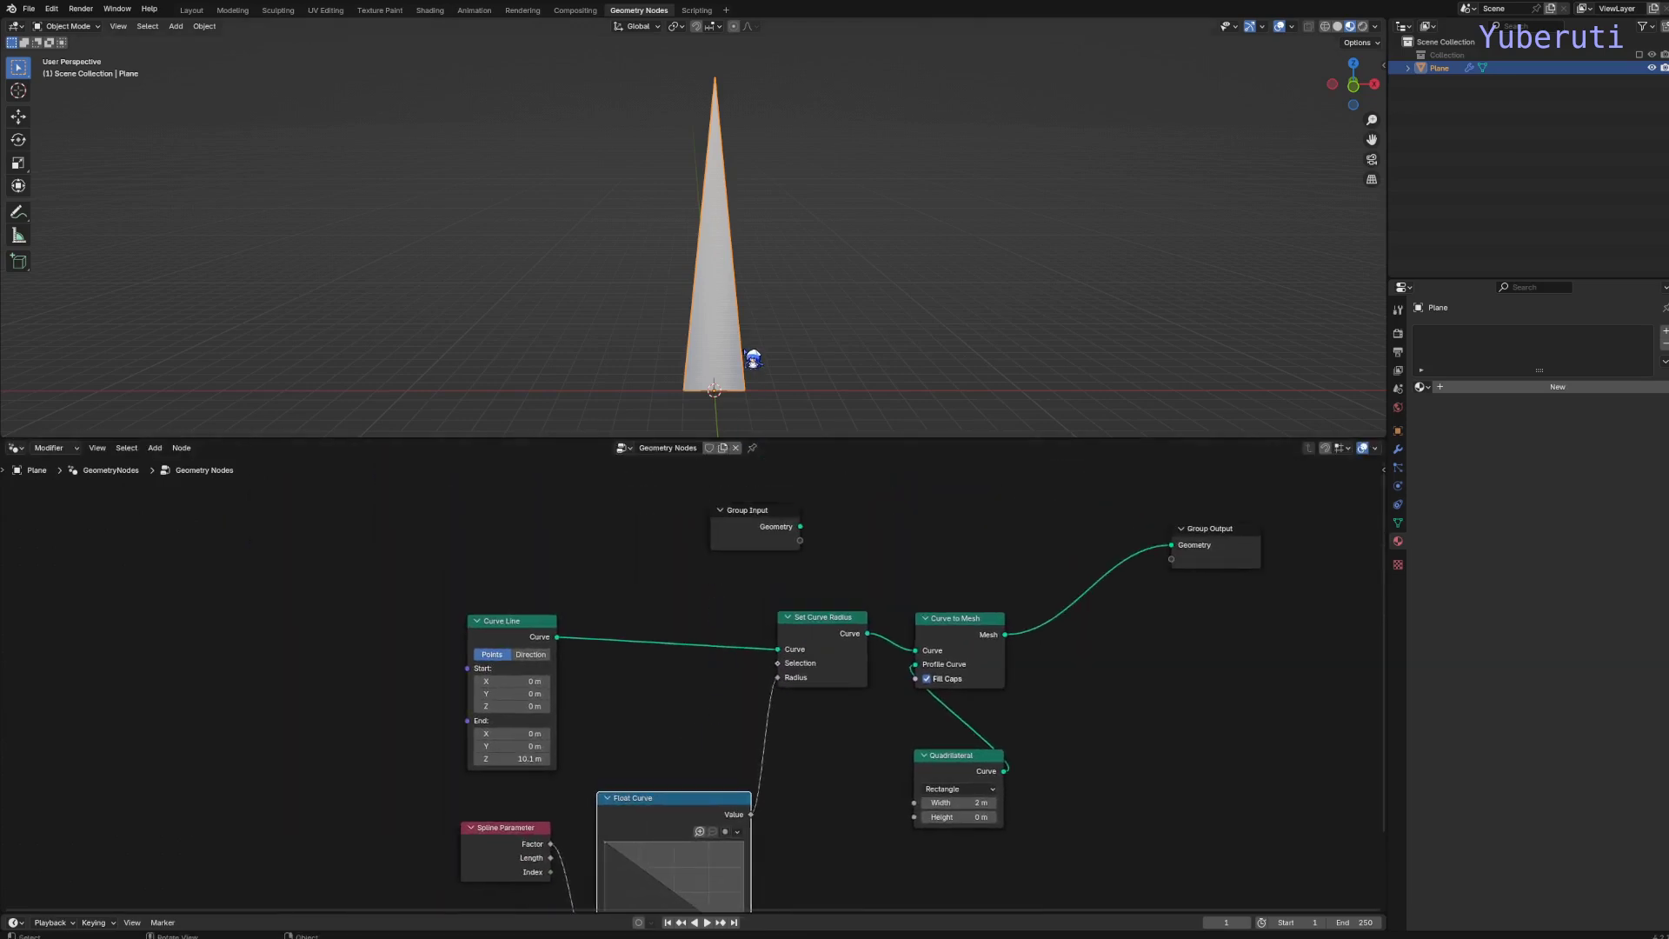
drag(534, 642, 516, 639)
key(shift+a)
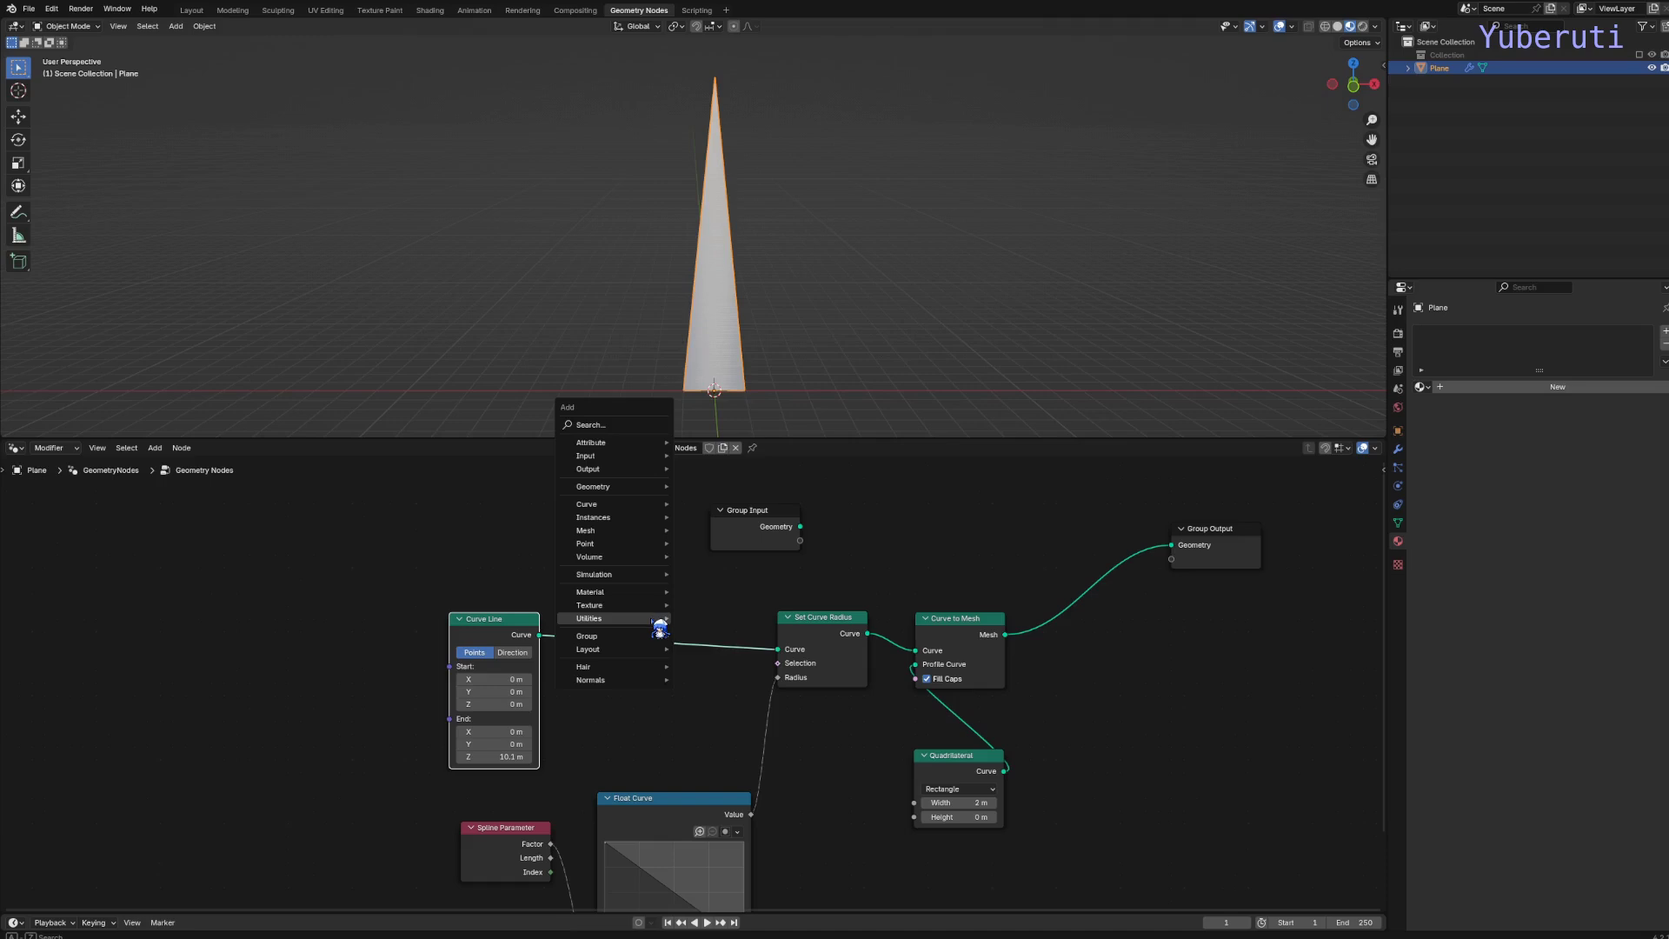
mouse_move(665, 504)
mouse_move(745, 551)
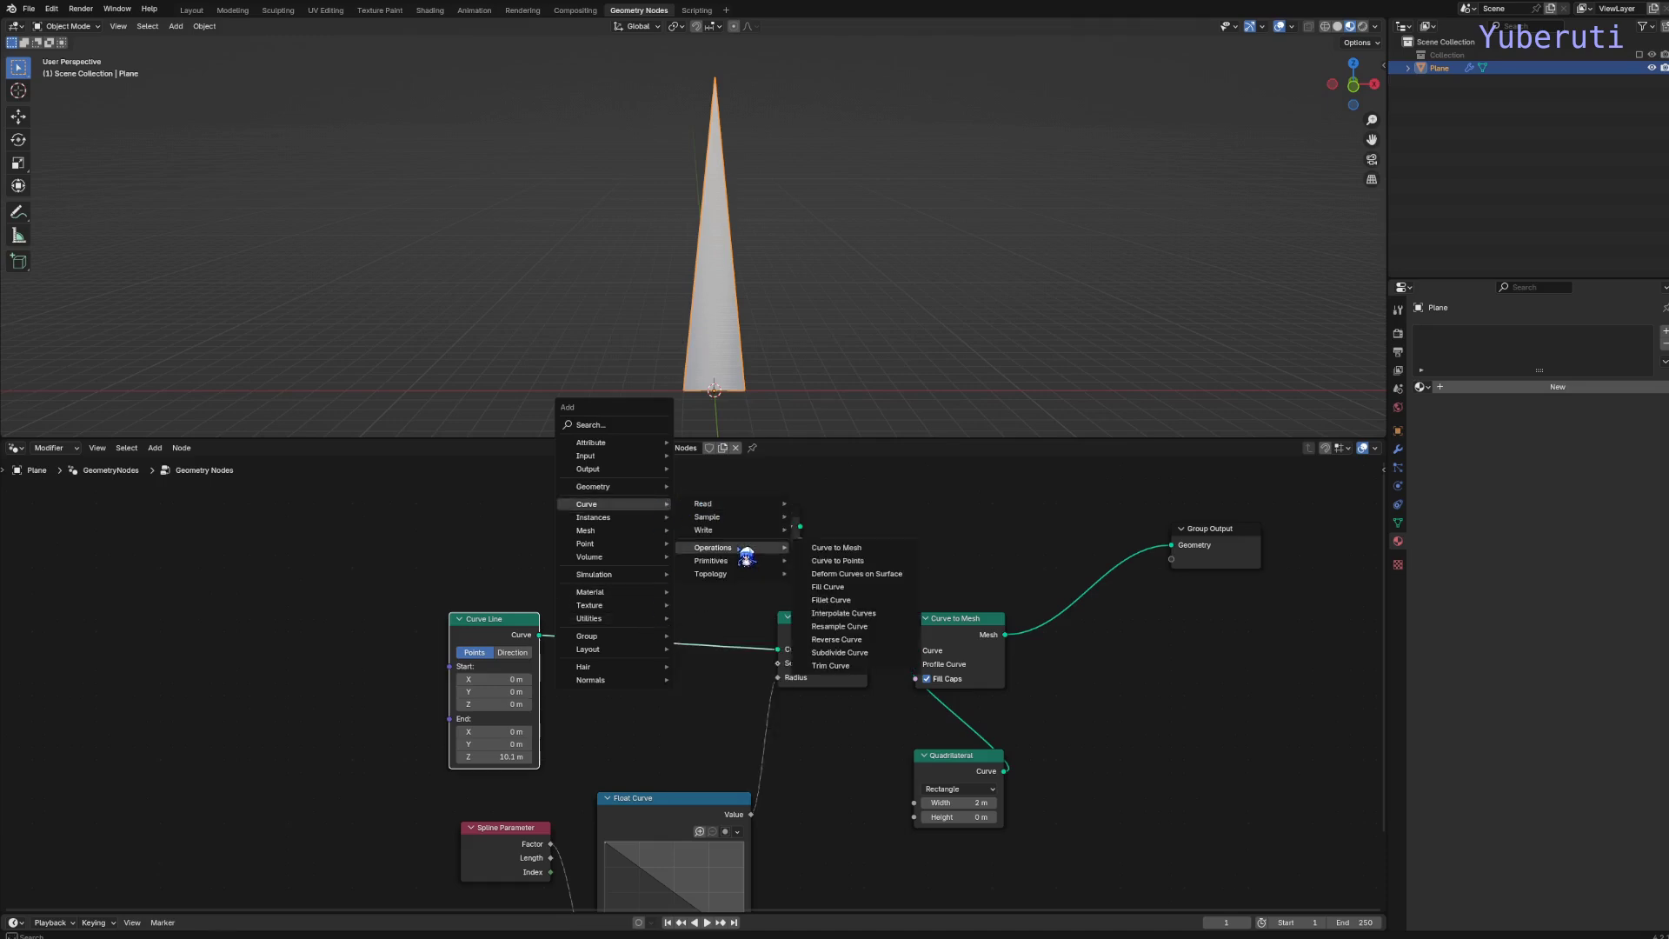
click(839, 626)
click(597, 622)
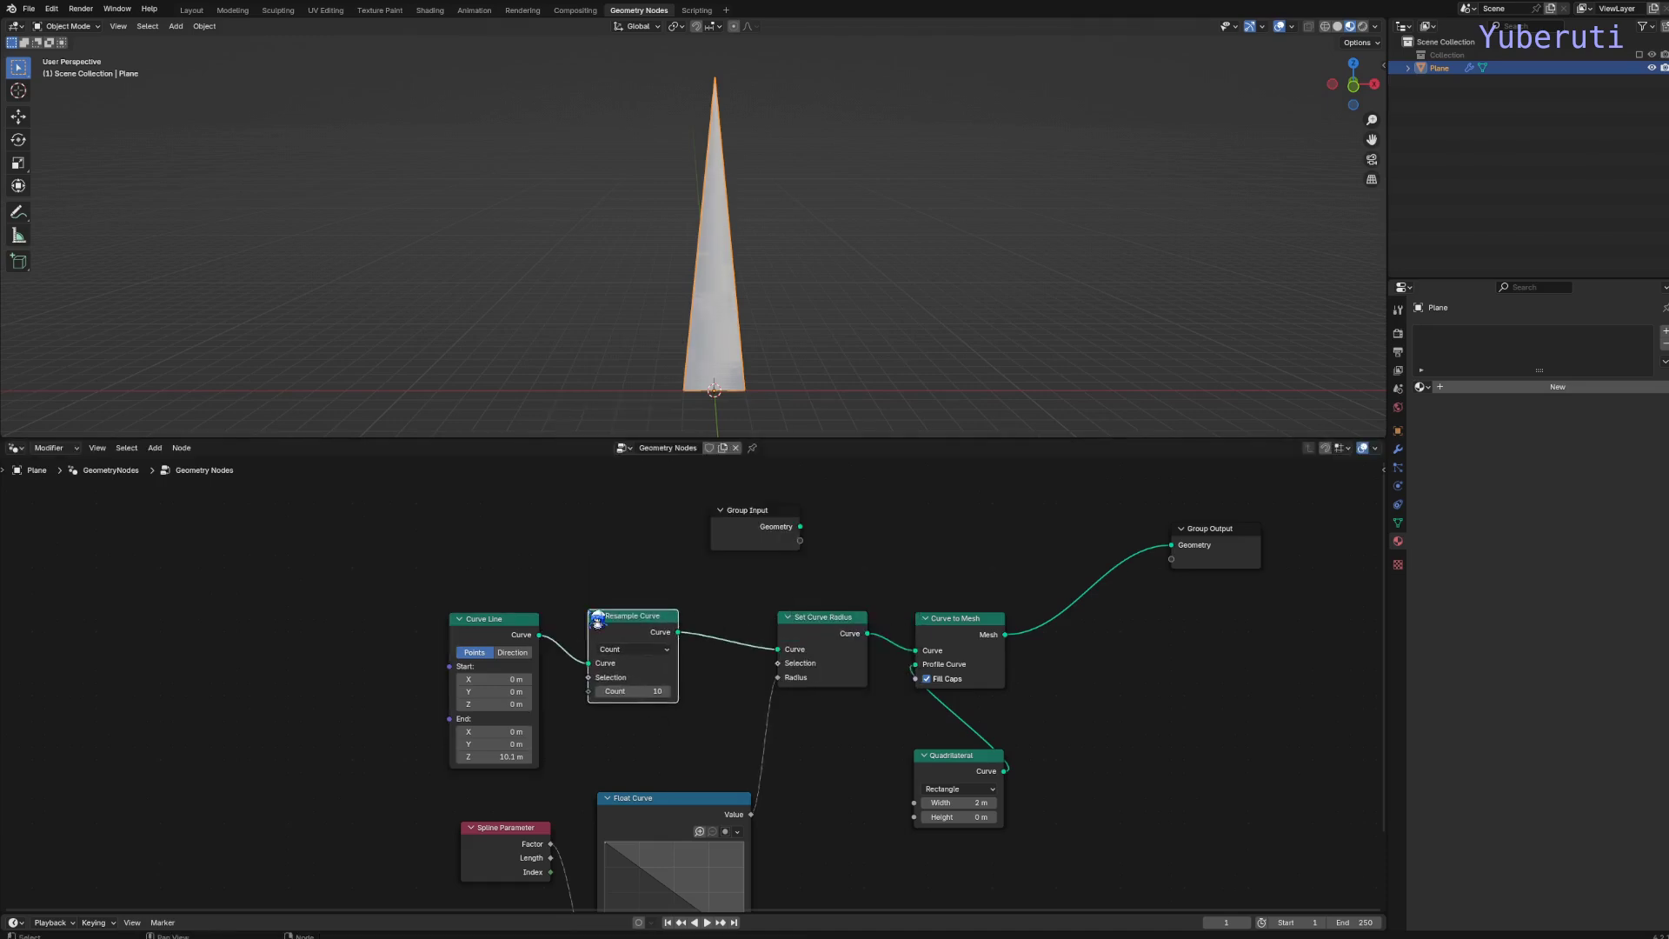
scroll(694, 703, up, 2)
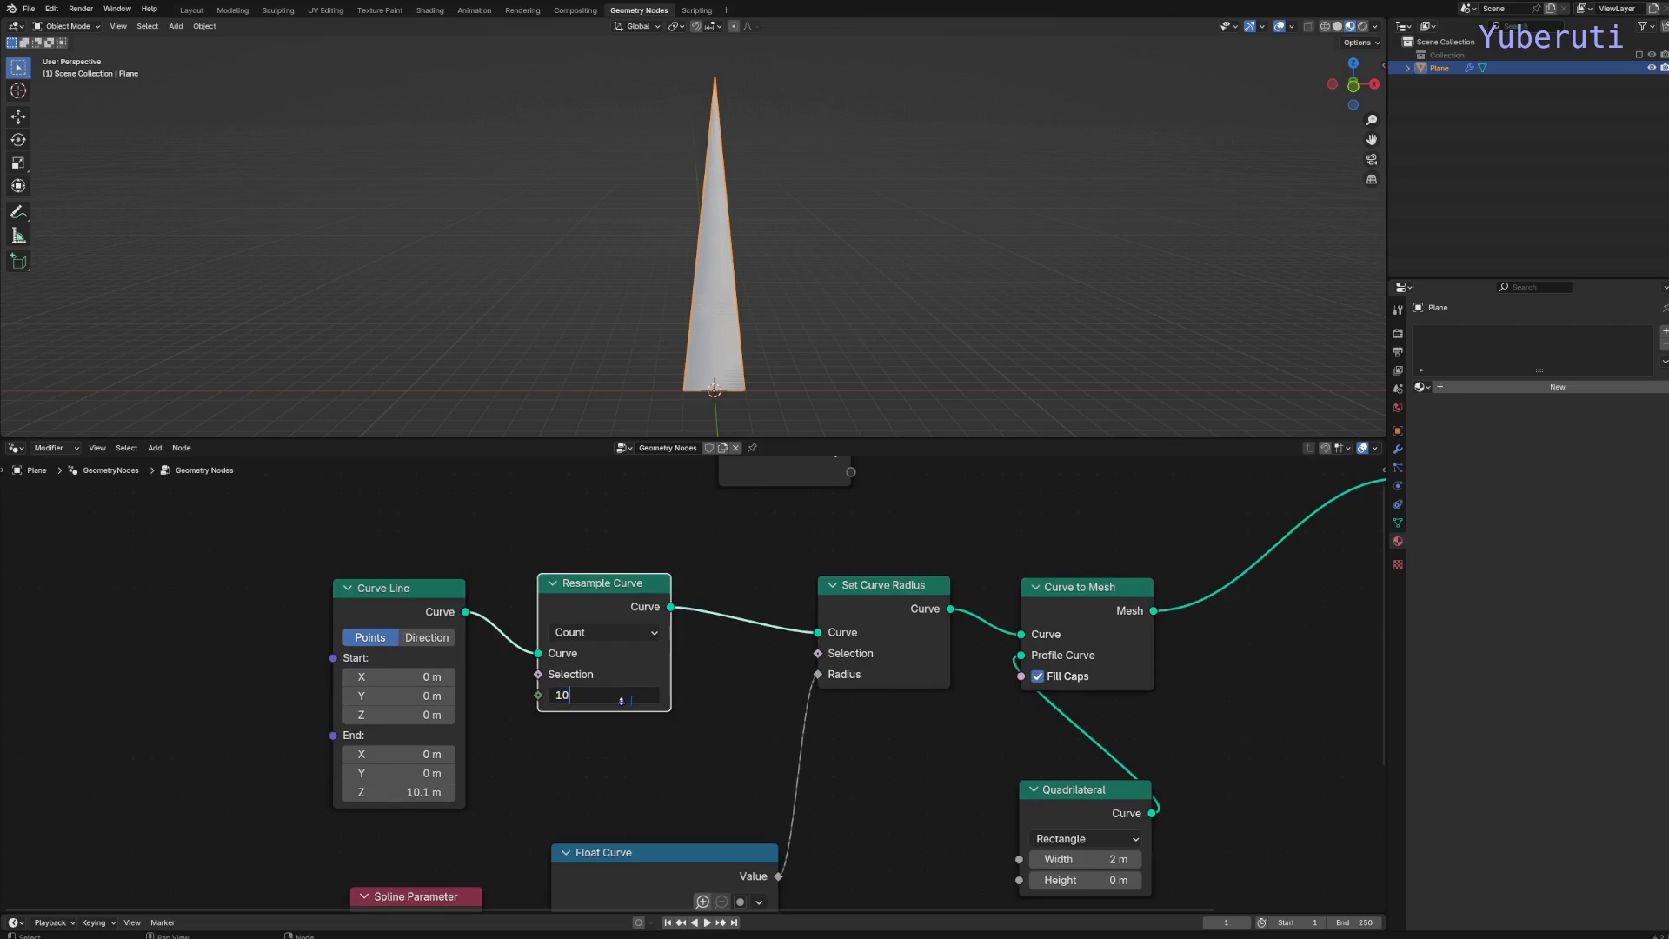
key(Return)
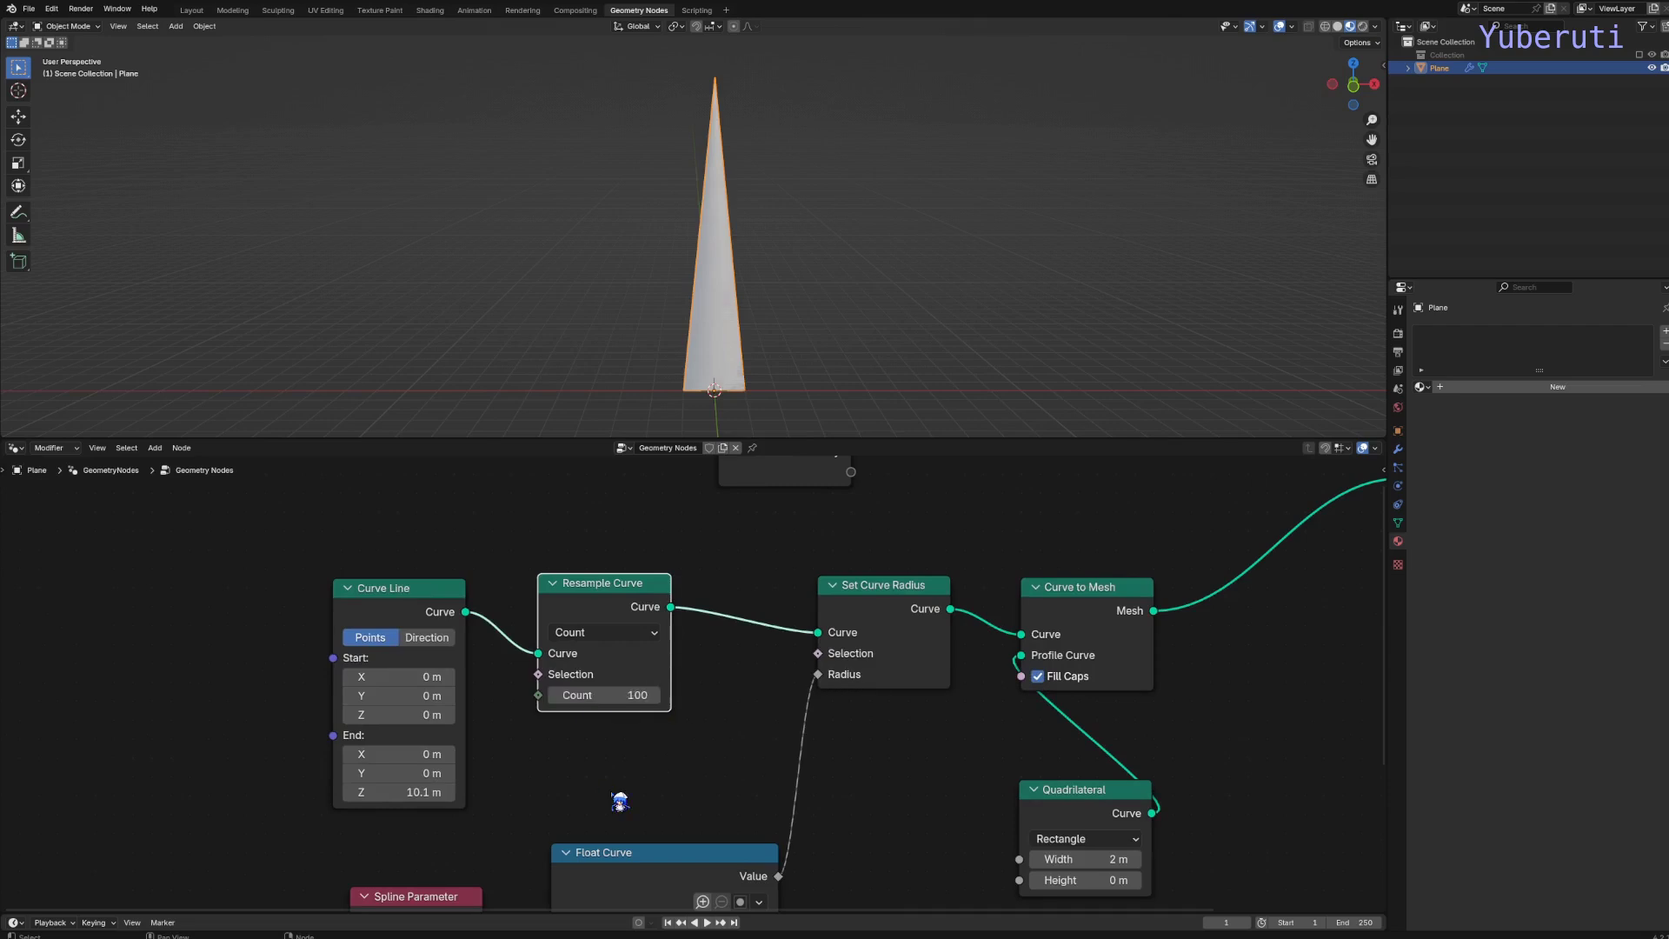
Add a point to the Float Curve at about 0.41, 0.41 for a concave falloff, and tidy the node layout.
scroll(663, 746, down, 2)
middle_drag(637, 747, 637, 514)
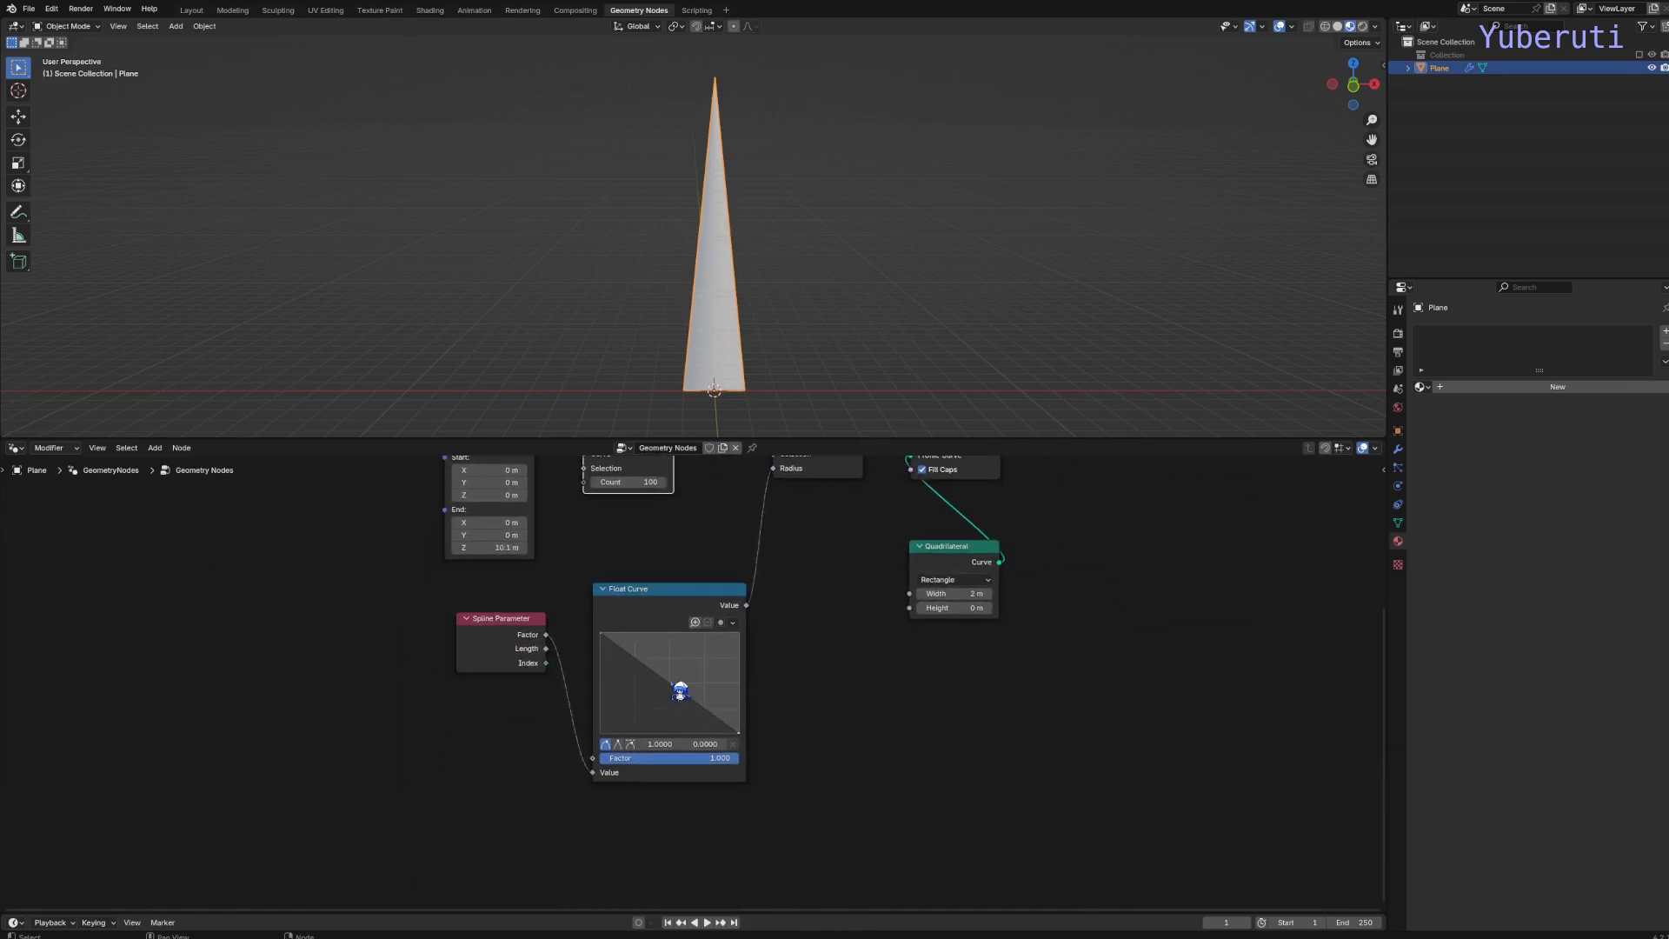
drag(681, 693, 661, 690)
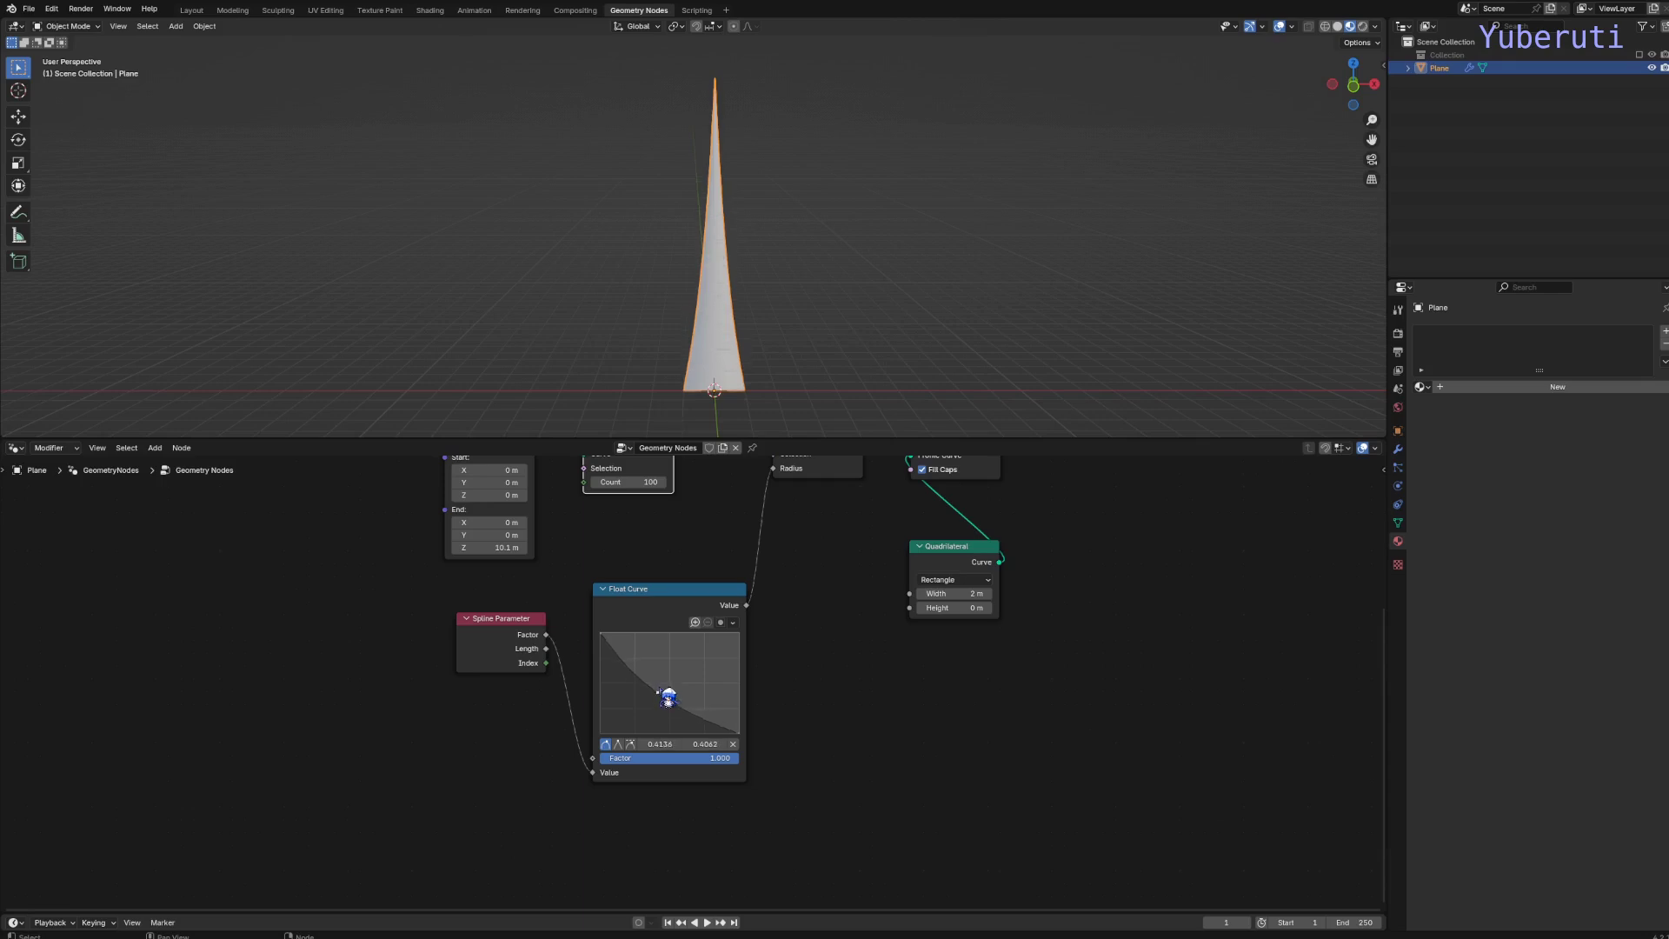
drag(671, 609, 662, 541)
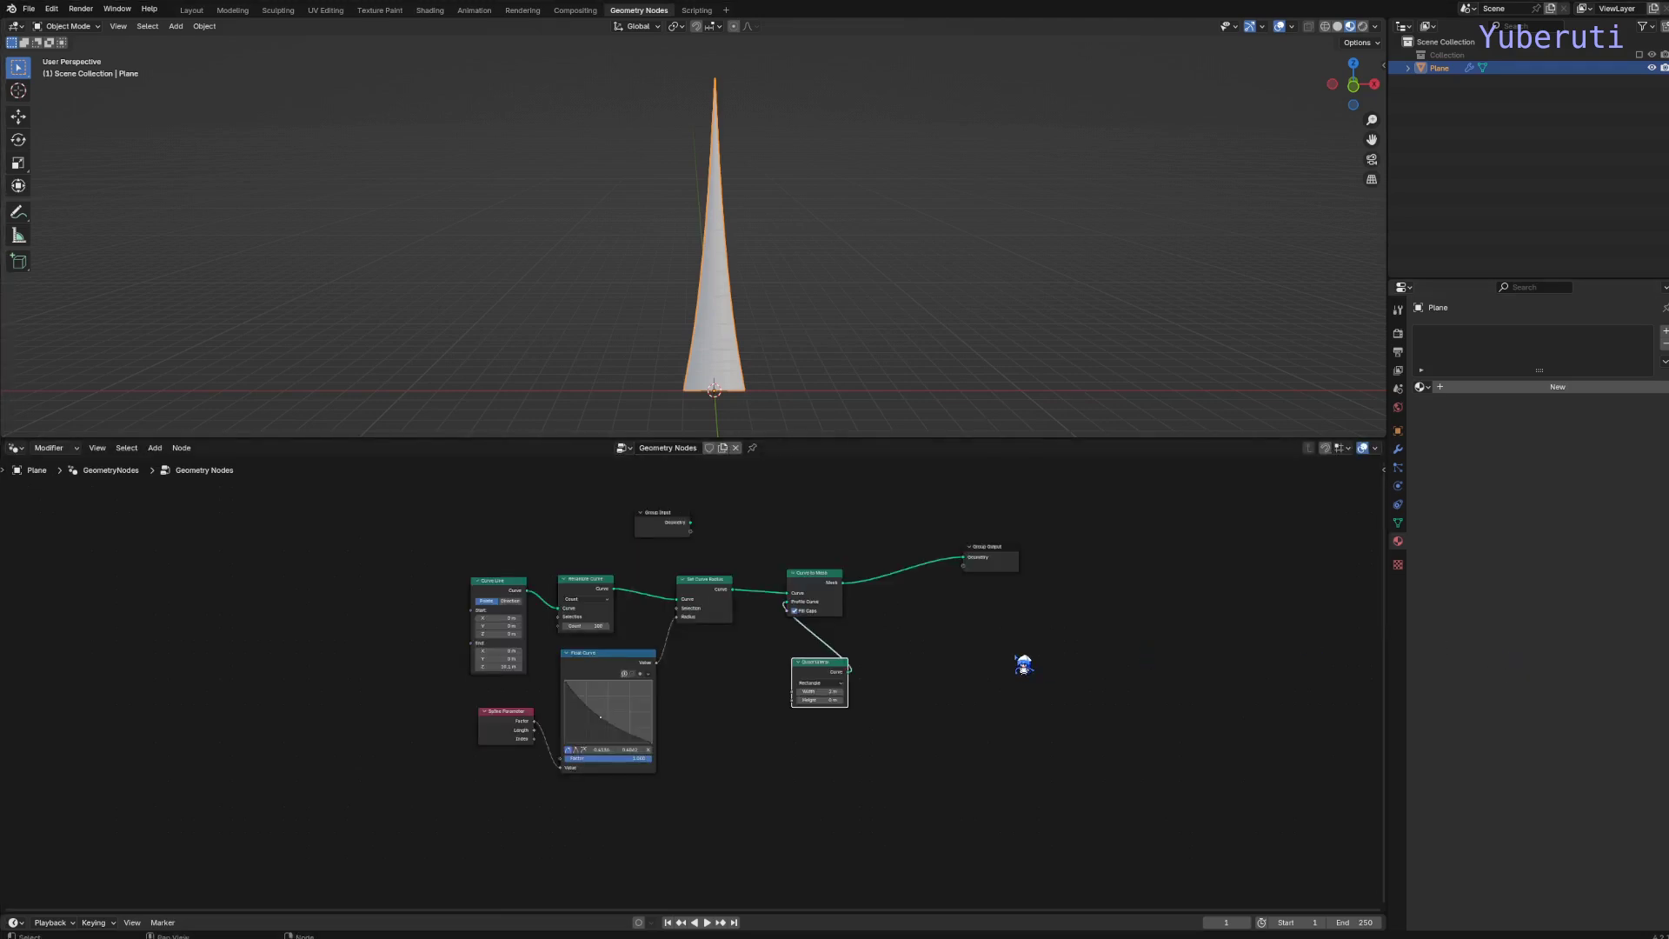
click(1024, 665)
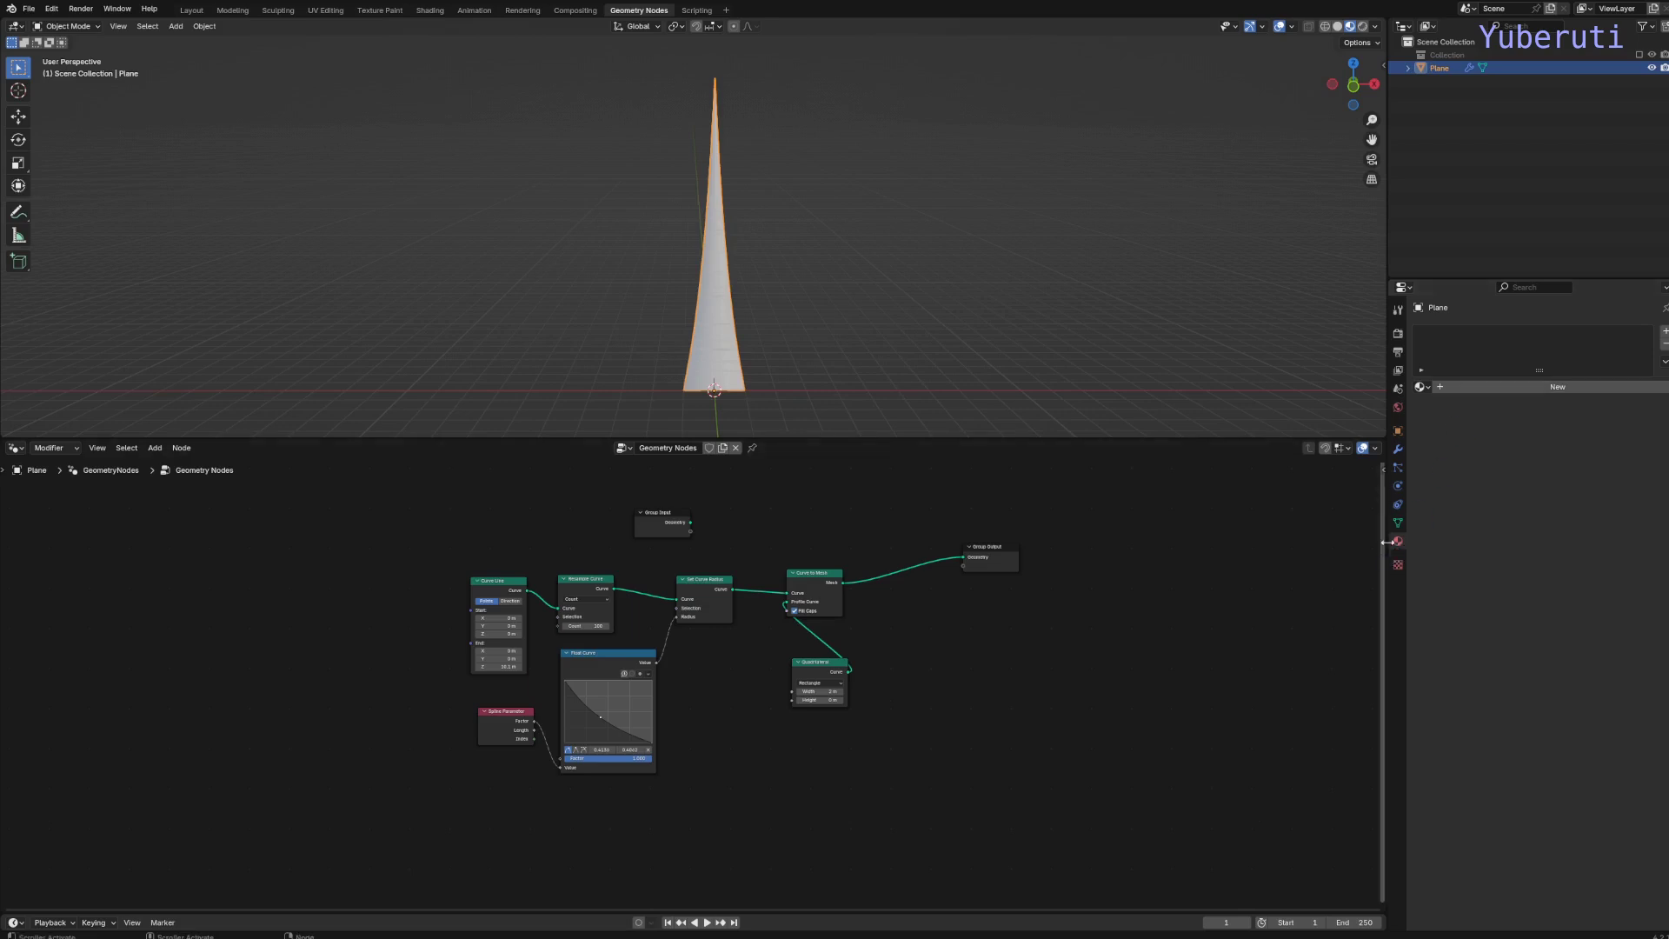
Create a new material on the Plane object and name it "steam".
click(1483, 388)
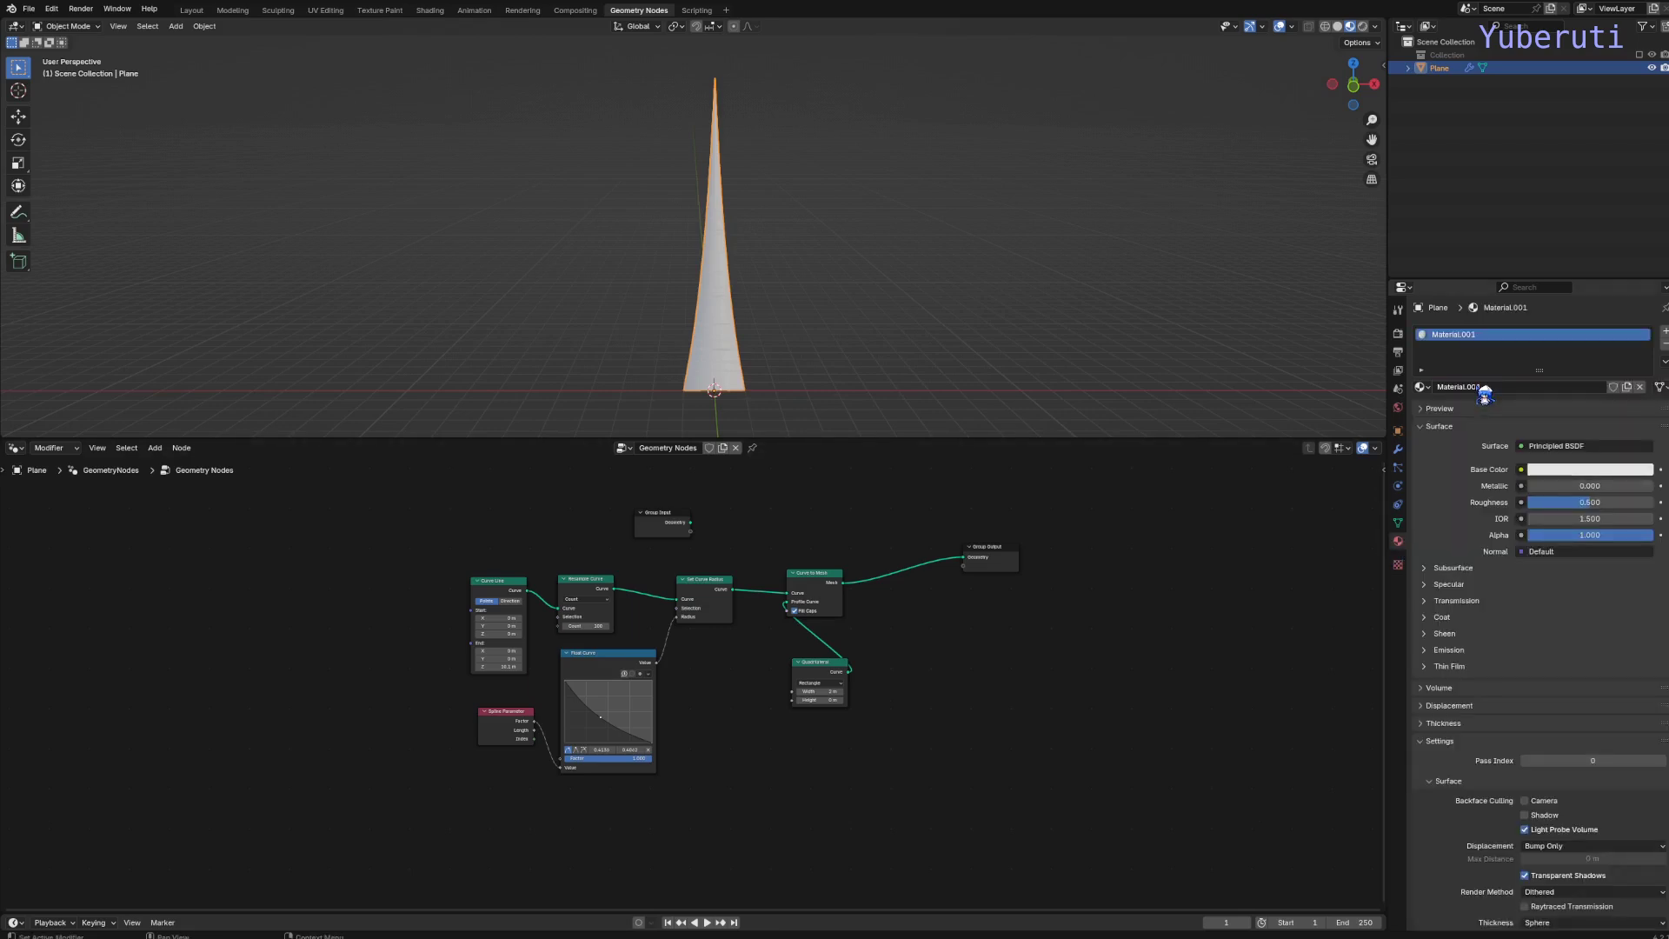
double_click(1465, 387)
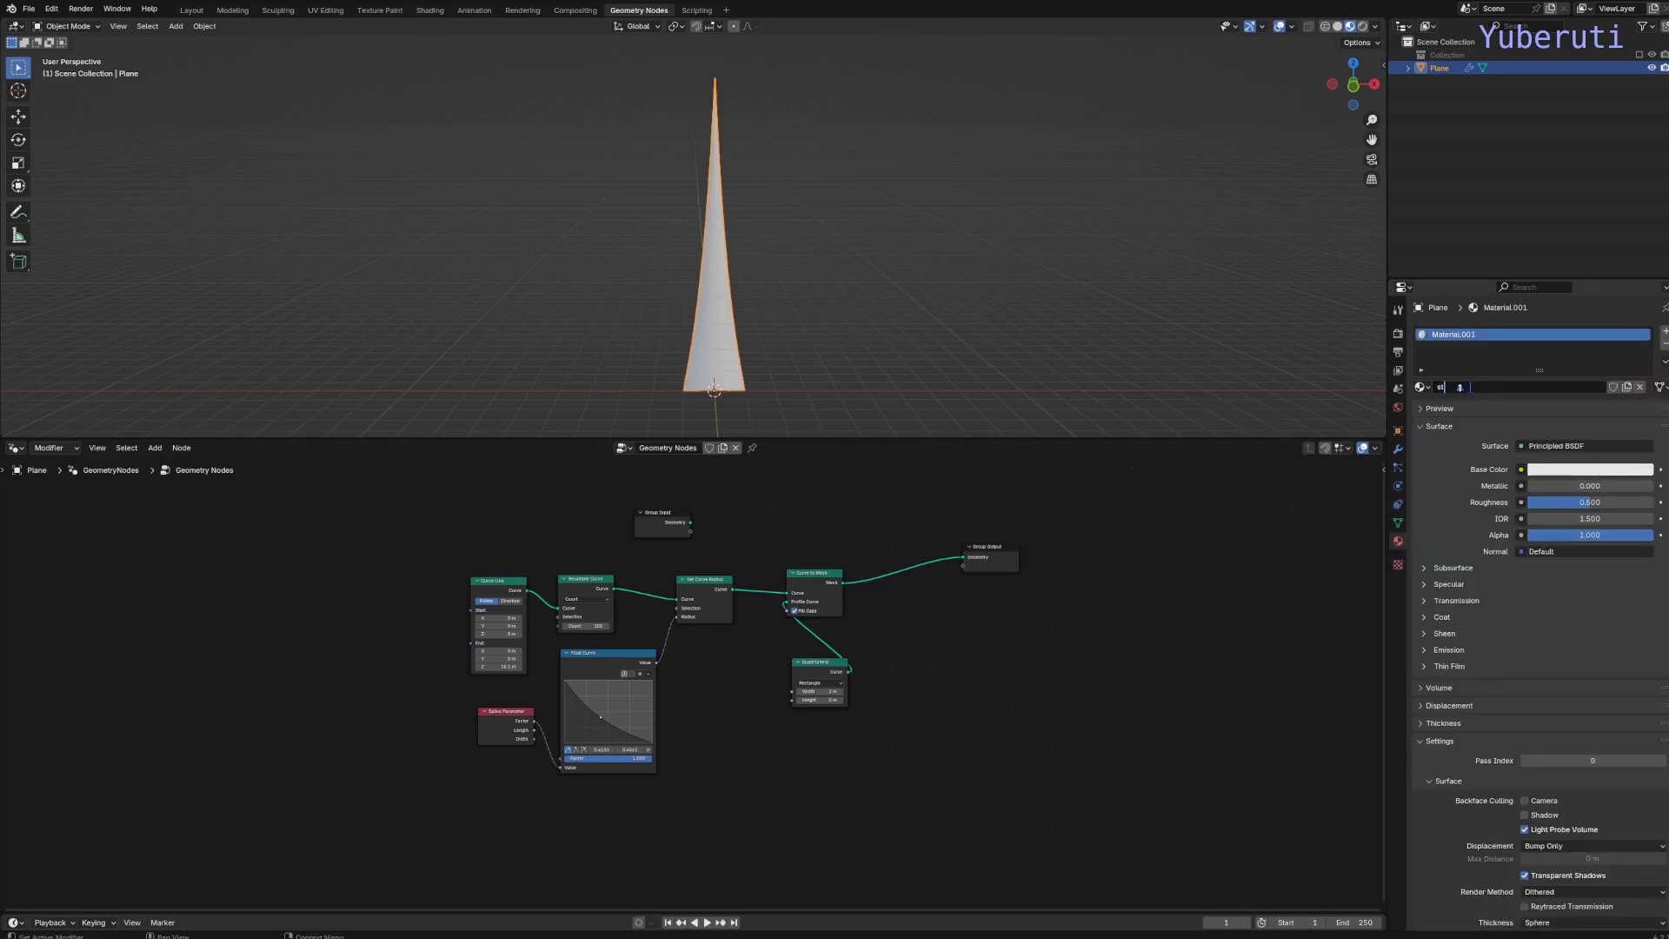
text(steam)
key(Return)
Enlarge the timeline area and turn it into a Shader Editor for the steam material.
drag(448, 914, 53, 689)
click(15, 692)
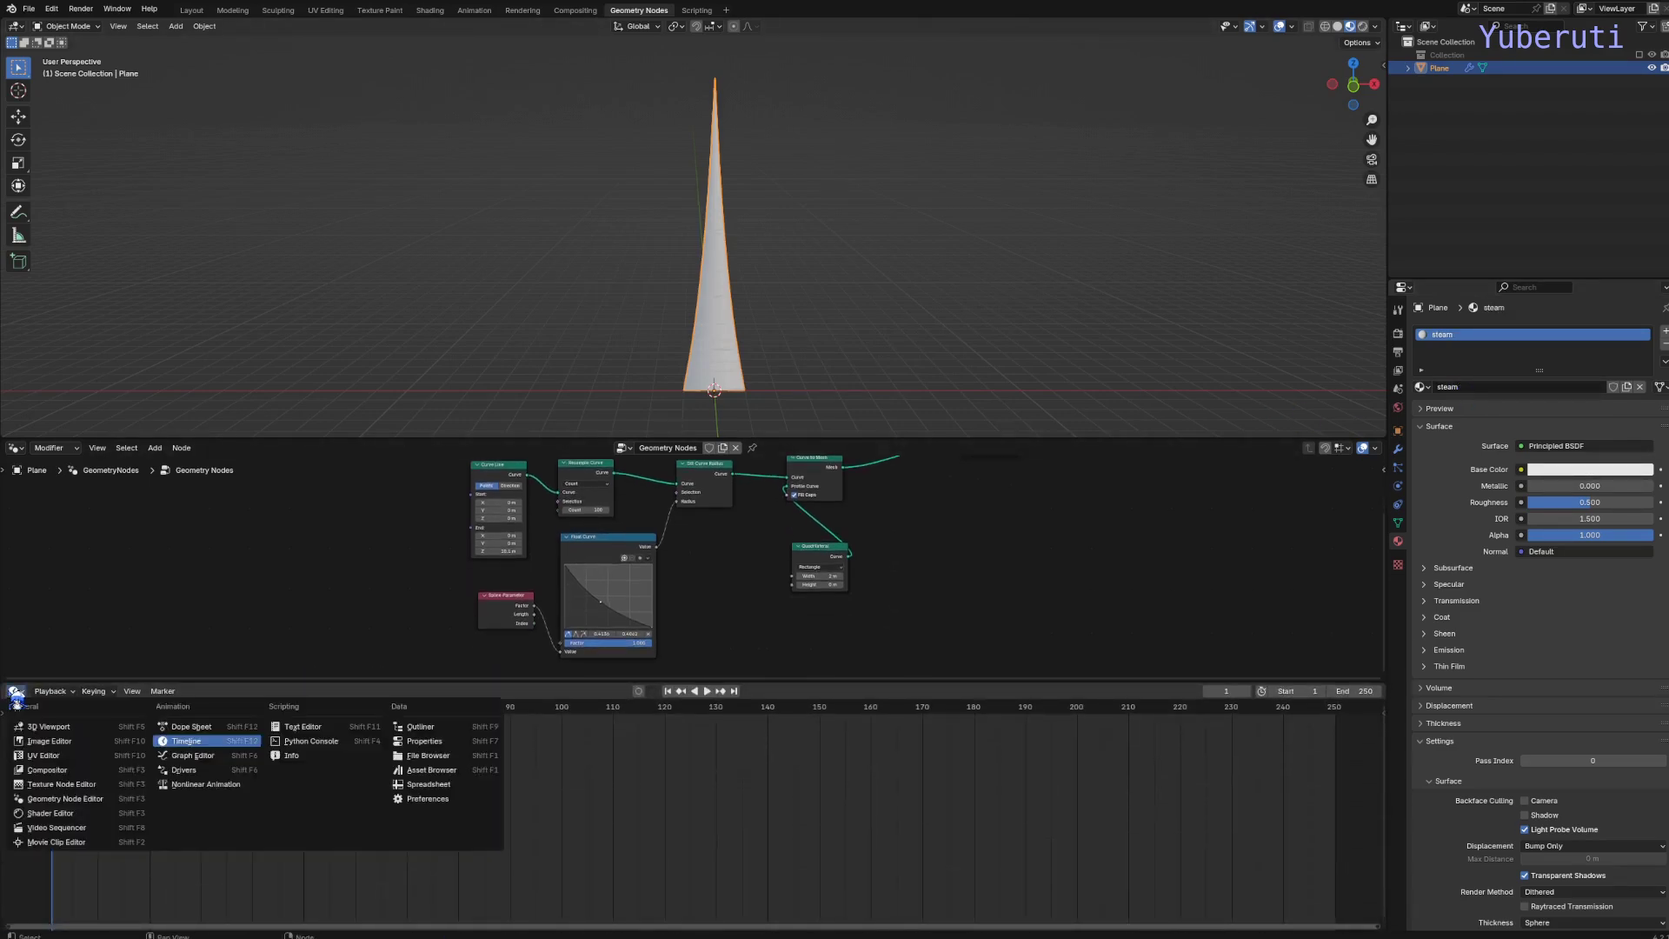
click(54, 813)
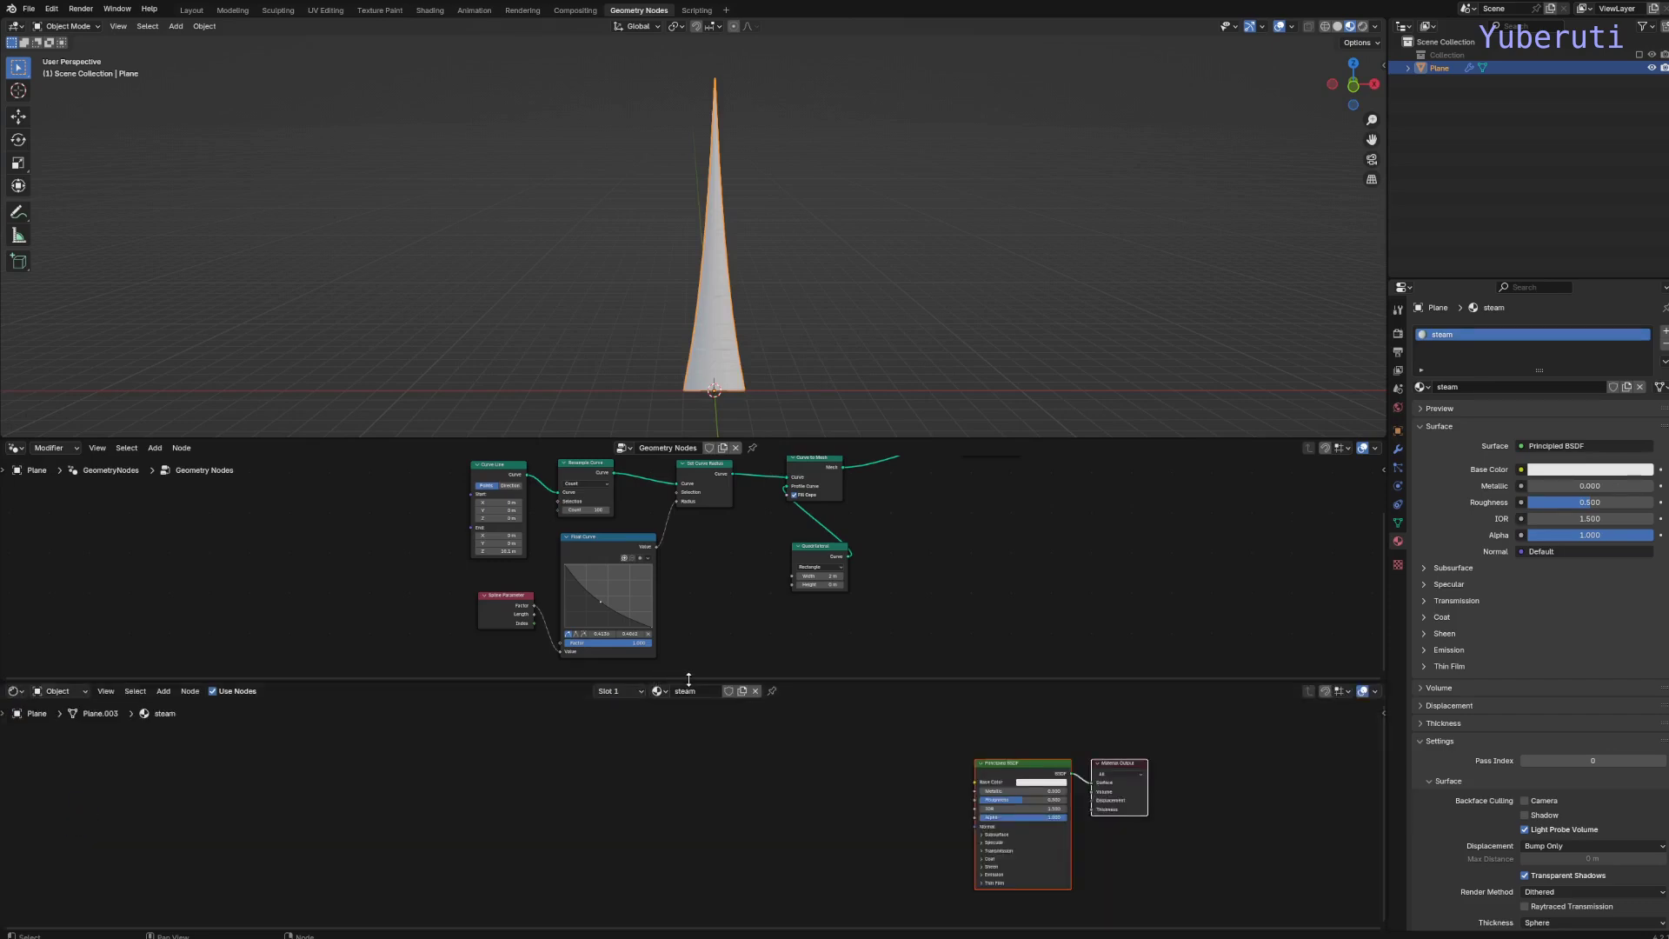
drag(689, 680, 688, 517)
Delete the Principled BSDF node from the steam material and adjust the height of the Shader Editor.
click(1024, 698)
scroll(801, 745, down, 1)
scroll(803, 750, up, 3)
scroll(811, 743, down, 3)
middle_drag(810, 744, 530, 696)
scroll(609, 678, up, 1)
drag(824, 642, 778, 641)
key(x)
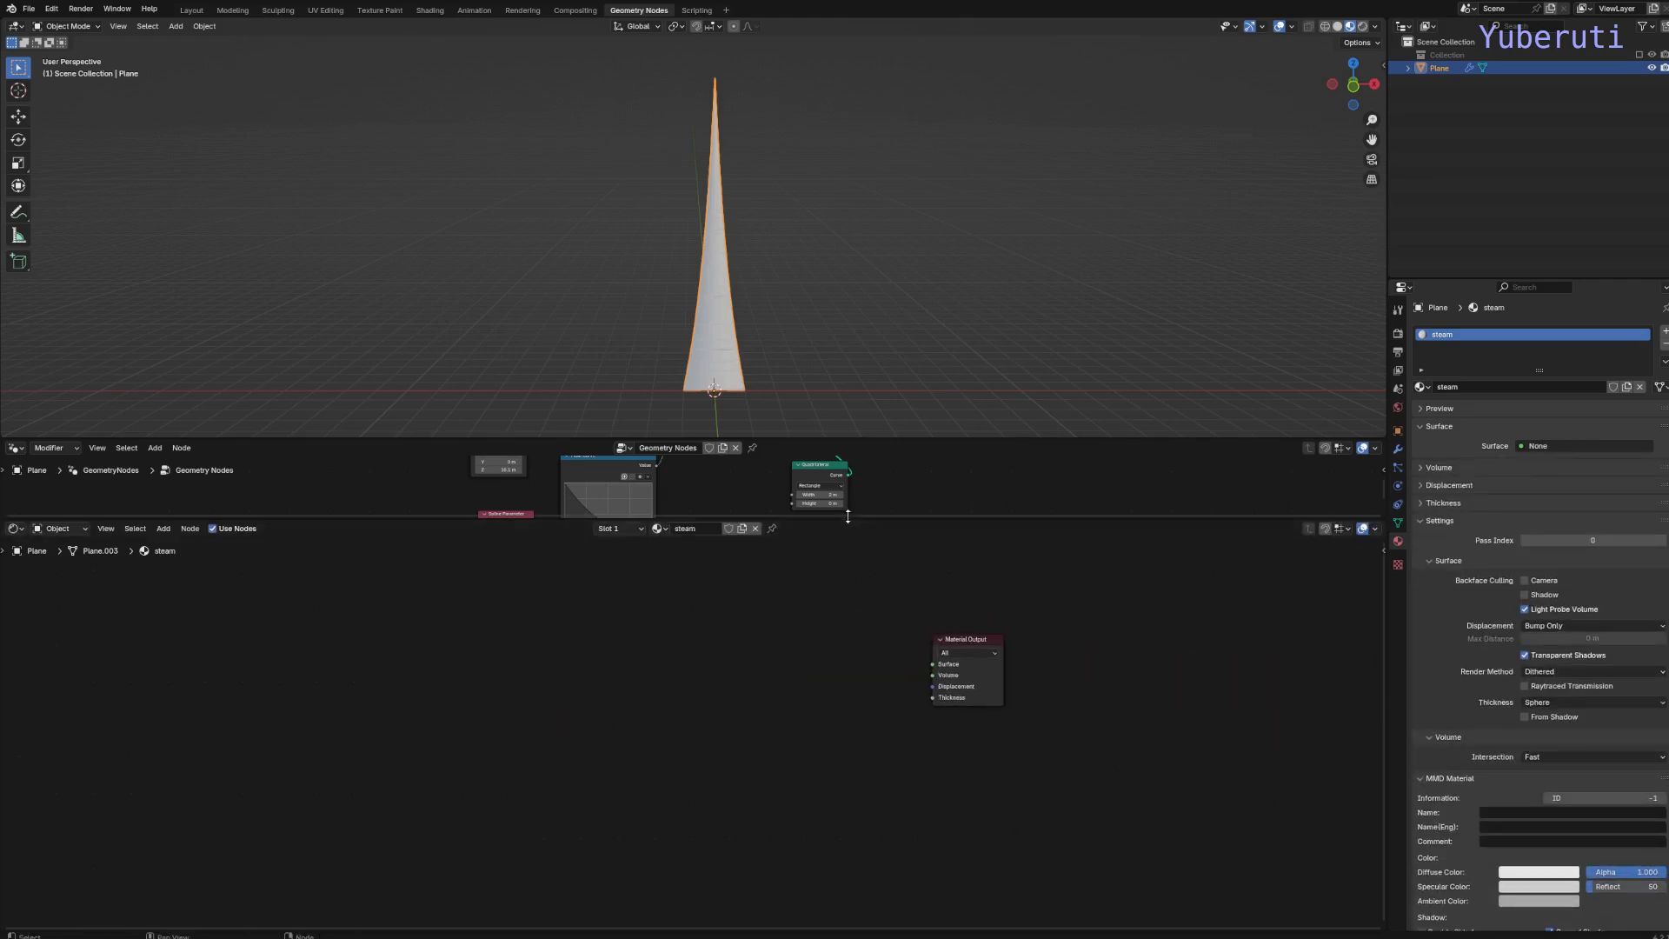
drag(848, 517, 859, 558)
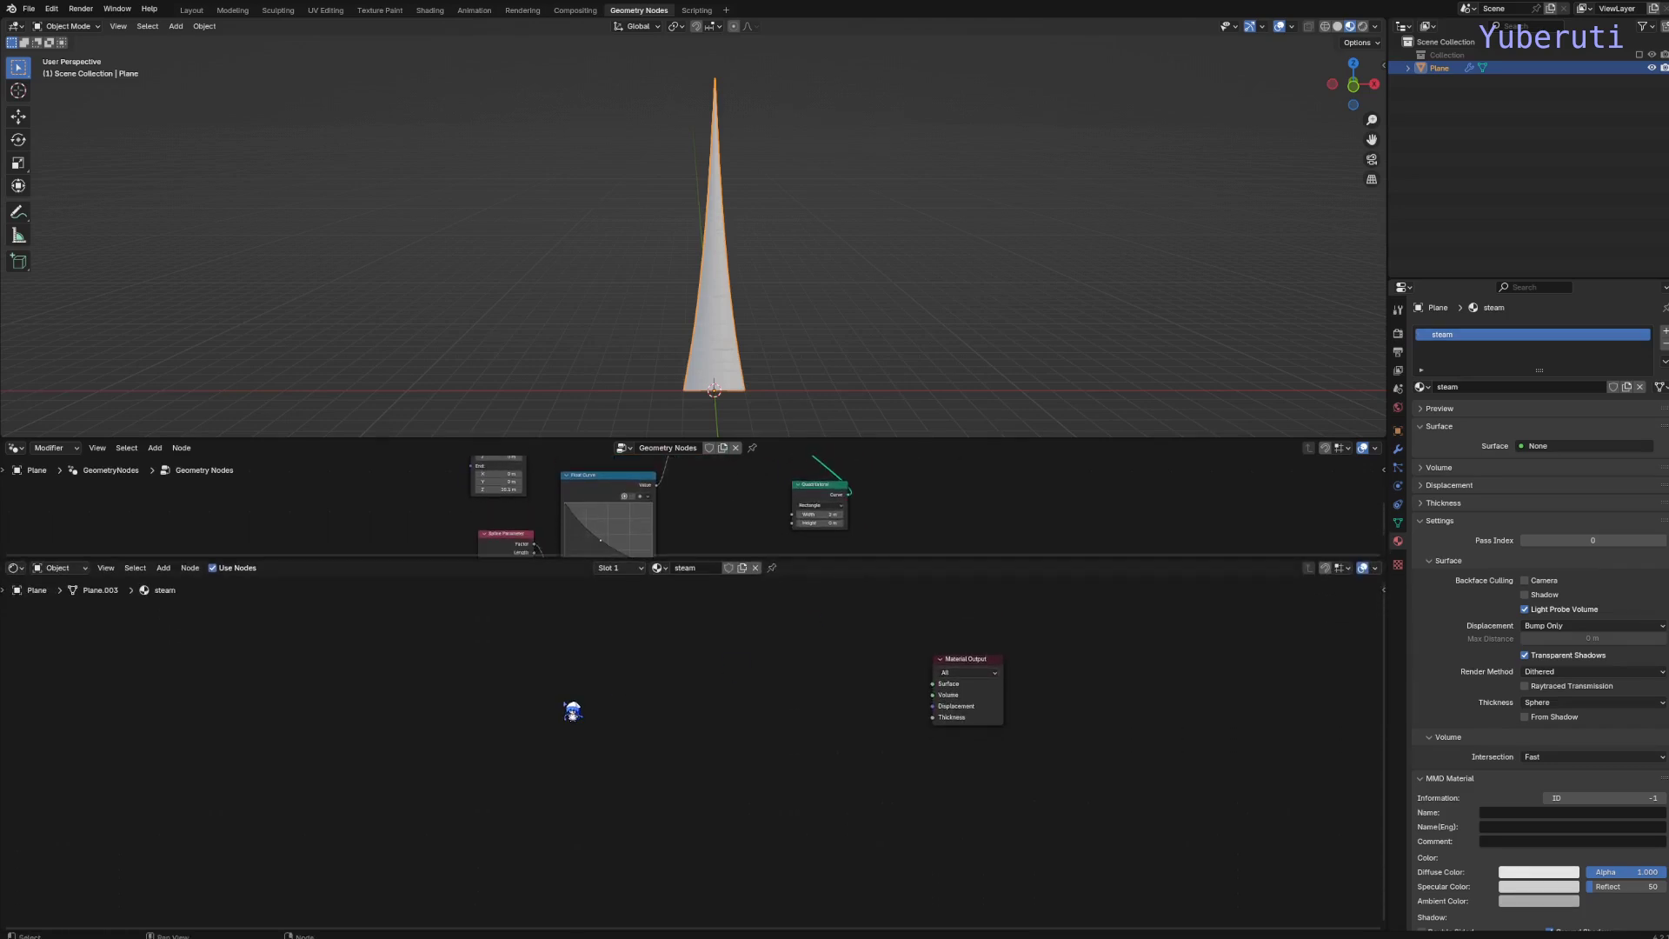
Add a Noise Texture node and a Color Ramp node to the steam material.
key(shift+a)
mouse_move(558, 797)
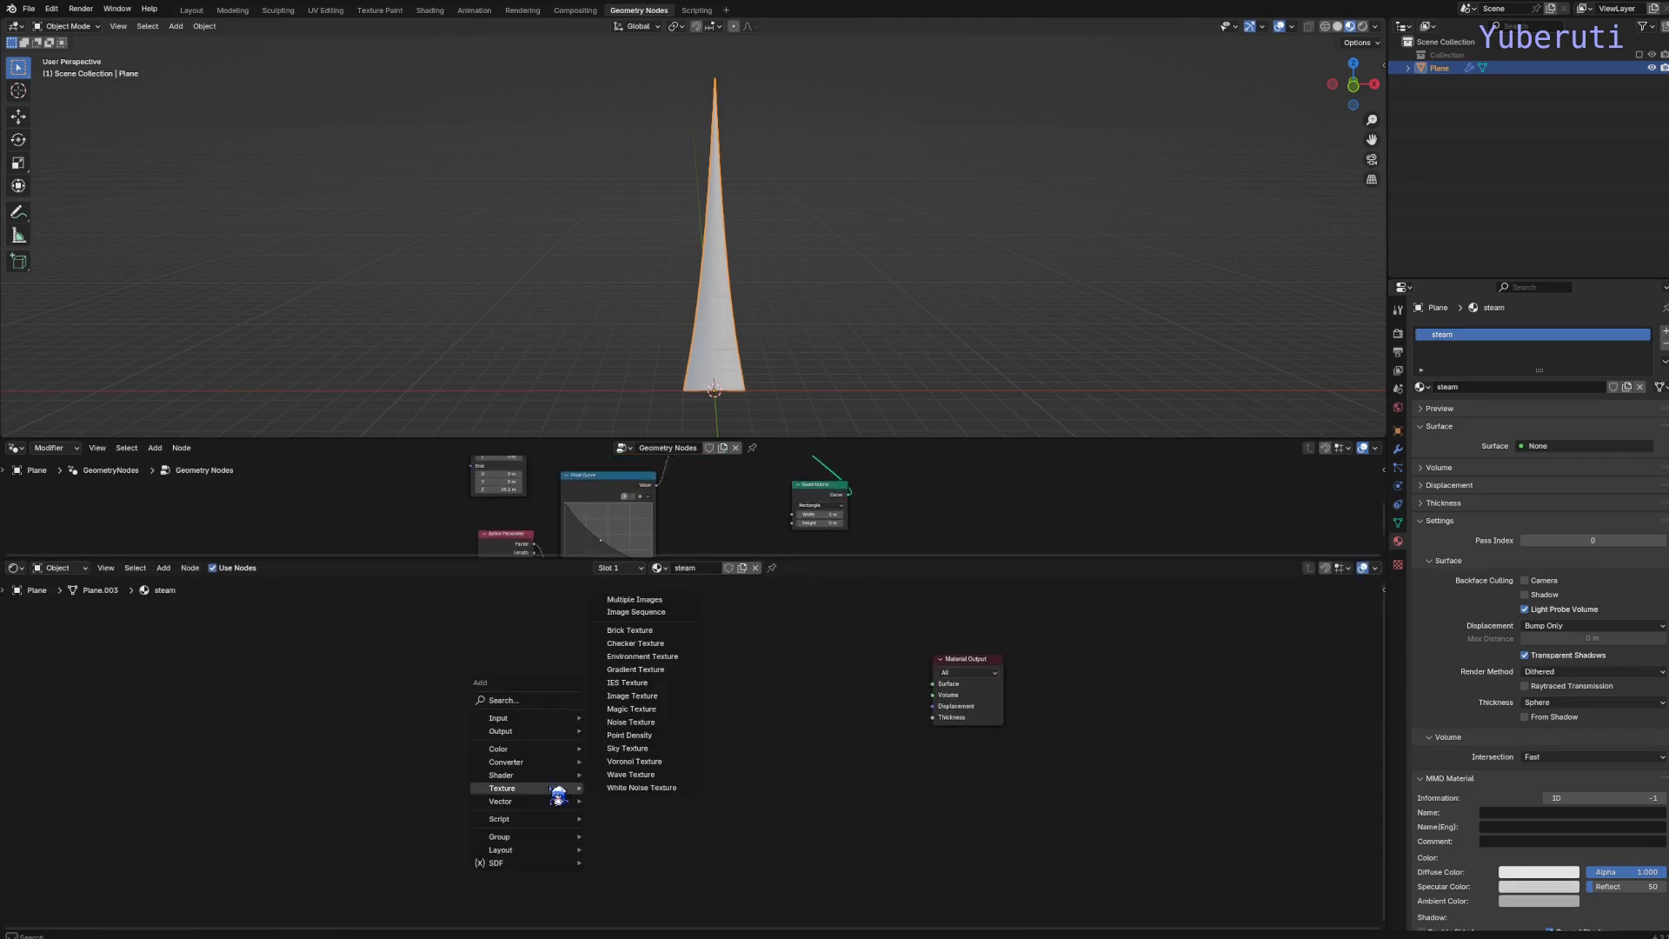
click(643, 722)
click(563, 694)
key(shift+a)
mouse_move(609, 663)
click(725, 688)
click(687, 721)
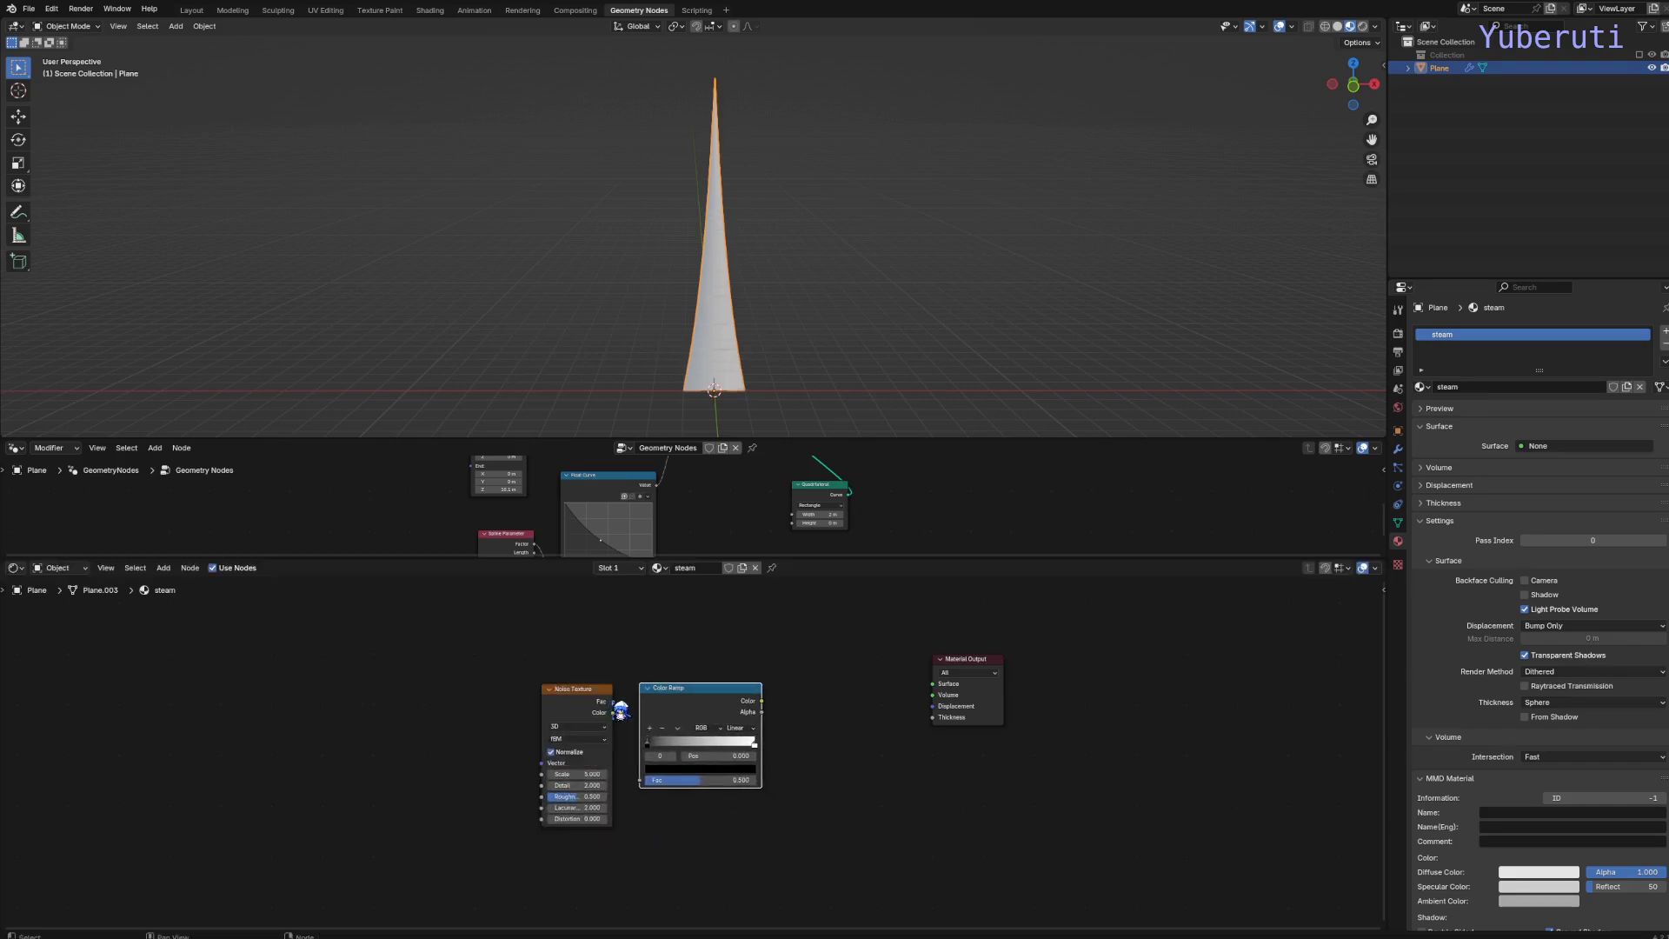
Connect the noise Fac to the Color Ramp's Fac and the ramp's Color to the Material Output's Surface, and reposition the nodes.
drag(613, 701, 644, 780)
drag(762, 701, 933, 684)
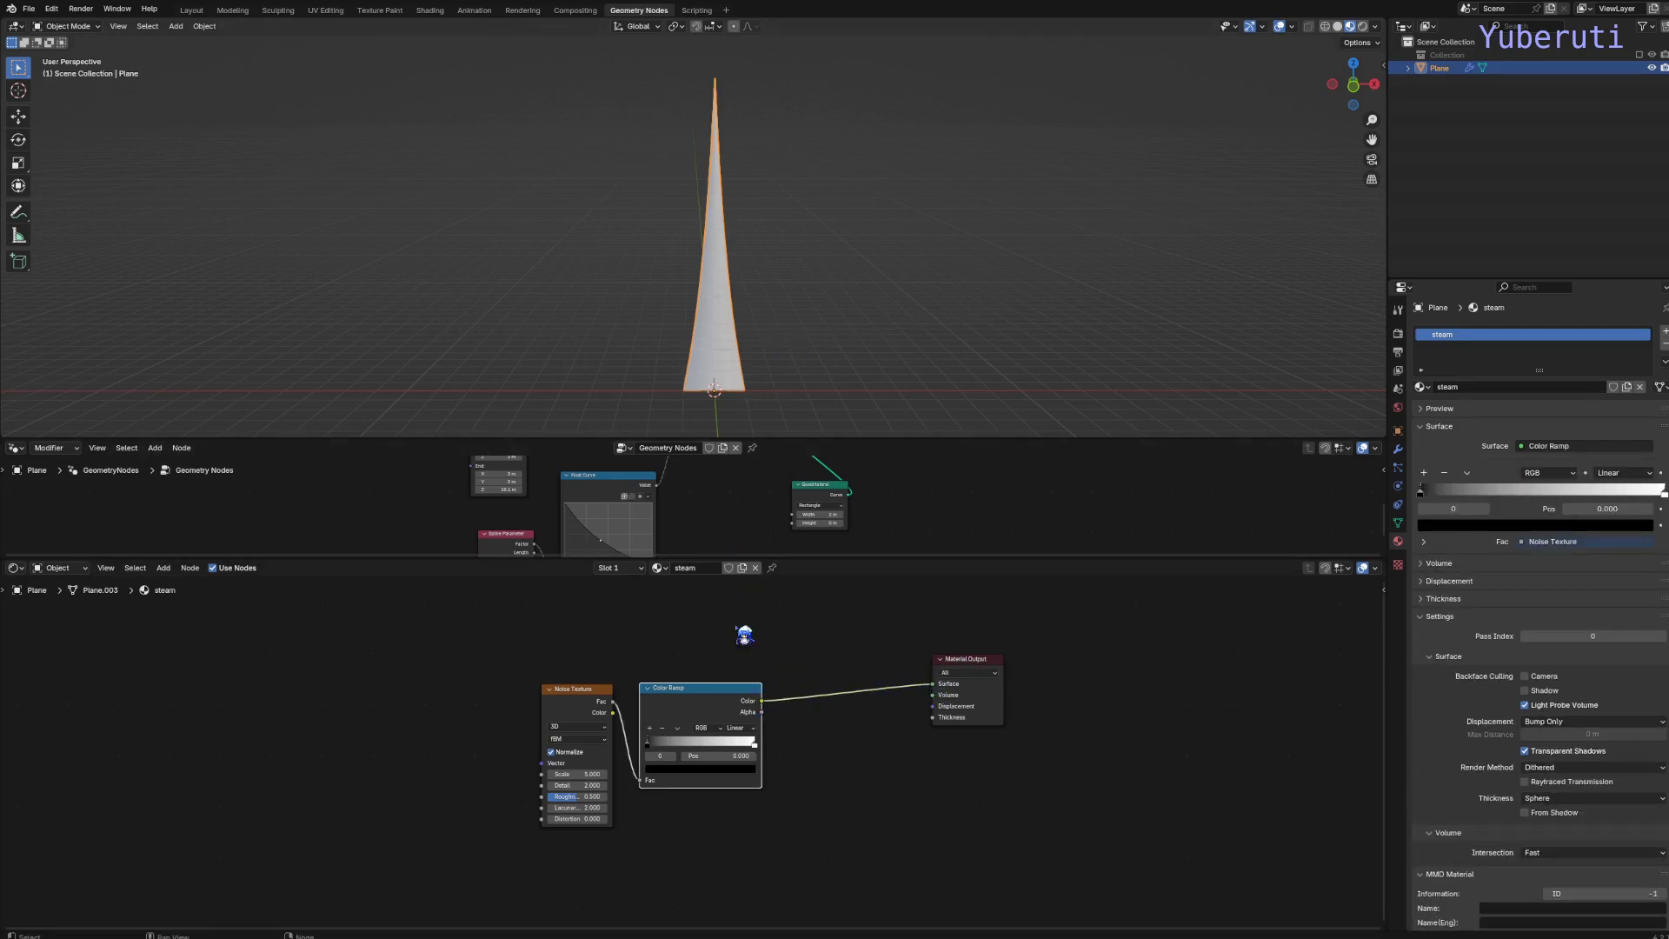
drag(582, 660, 691, 700)
drag(691, 699, 758, 677)
Insert a Set Material node between Curve to Mesh and Group Output and assign the steam material.
drag(826, 559, 835, 726)
middle_drag(899, 562, 818, 648)
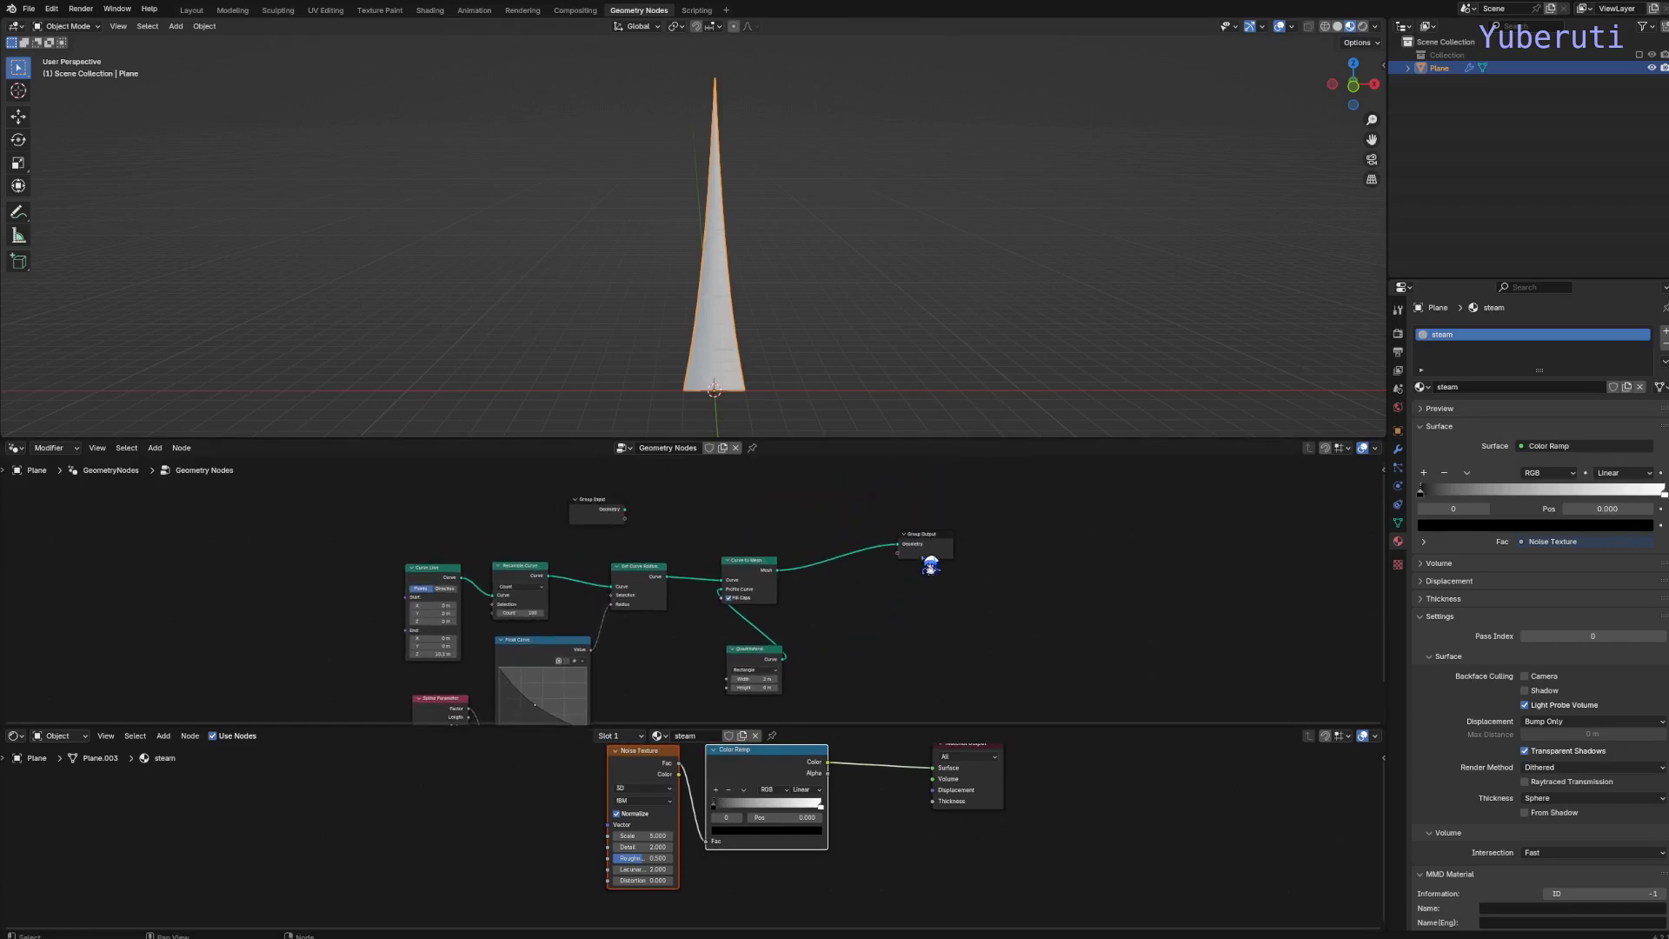
drag(932, 562, 1097, 586)
click(921, 600)
key(shift+a)
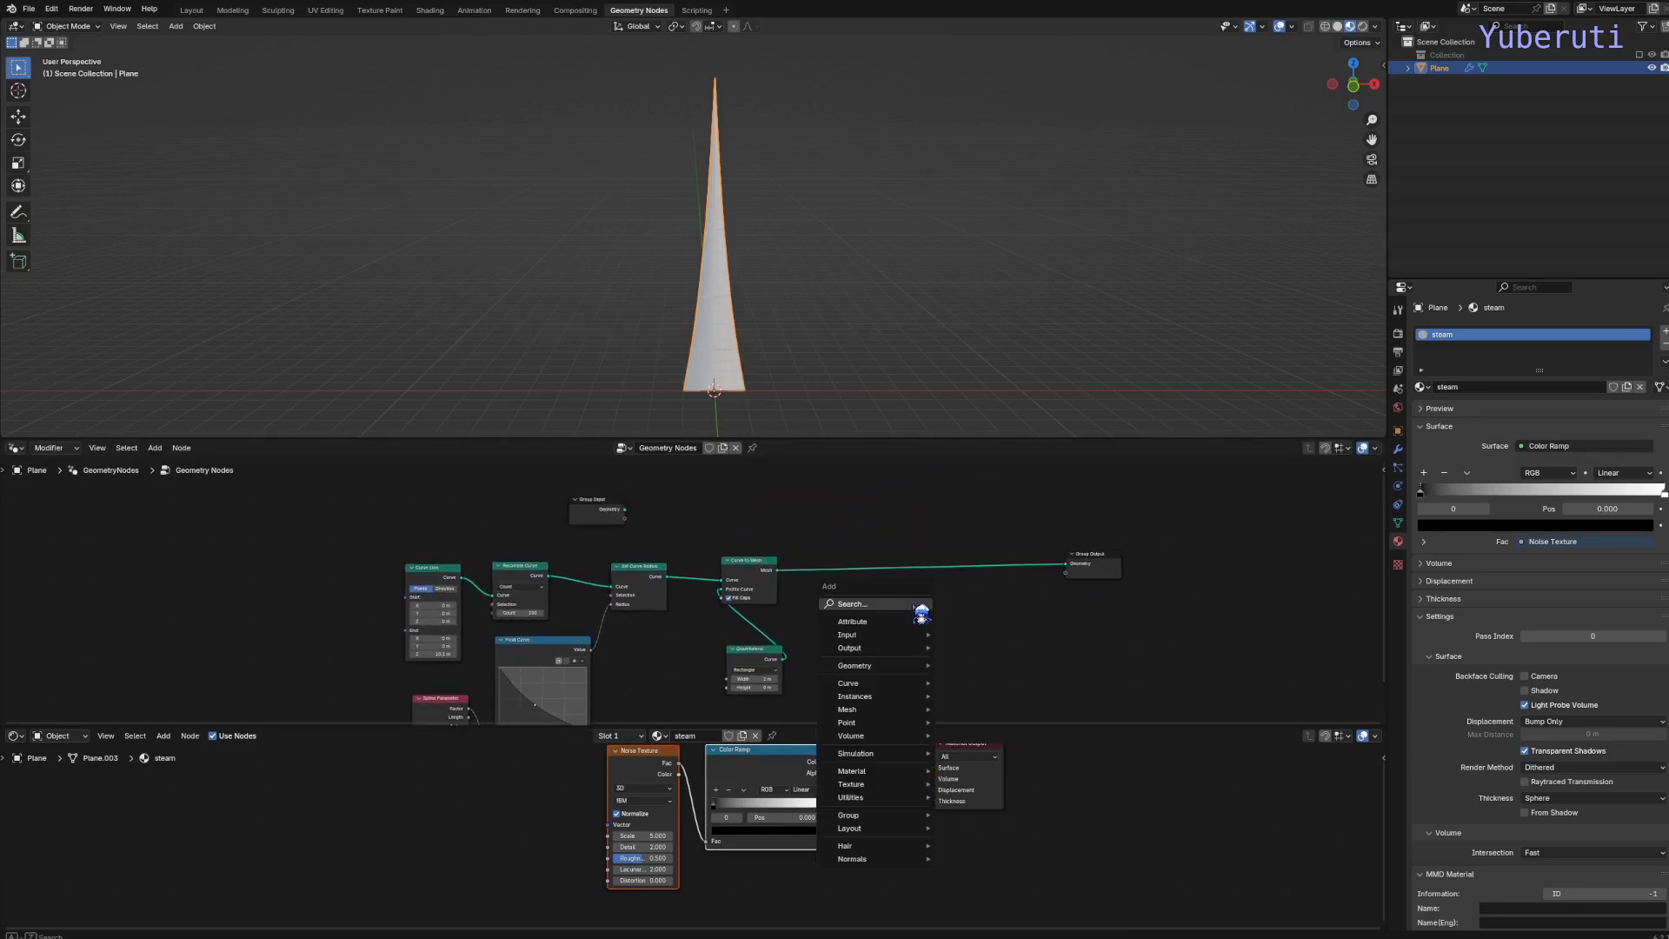
mouse_move(920, 774)
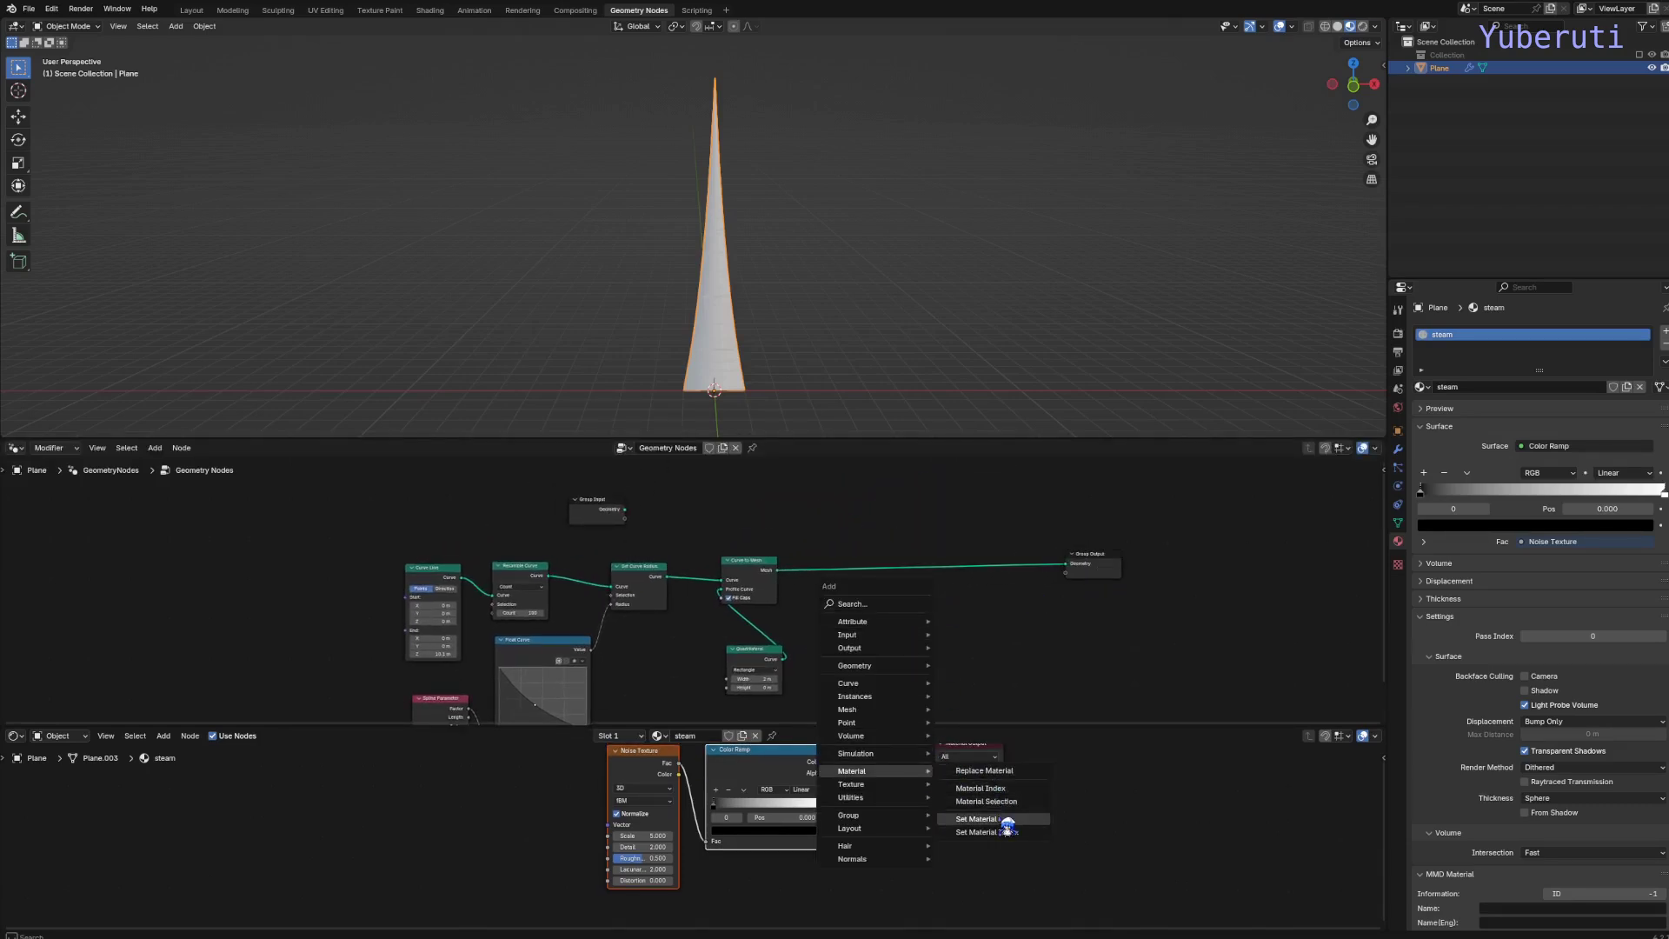
click(1000, 819)
click(961, 614)
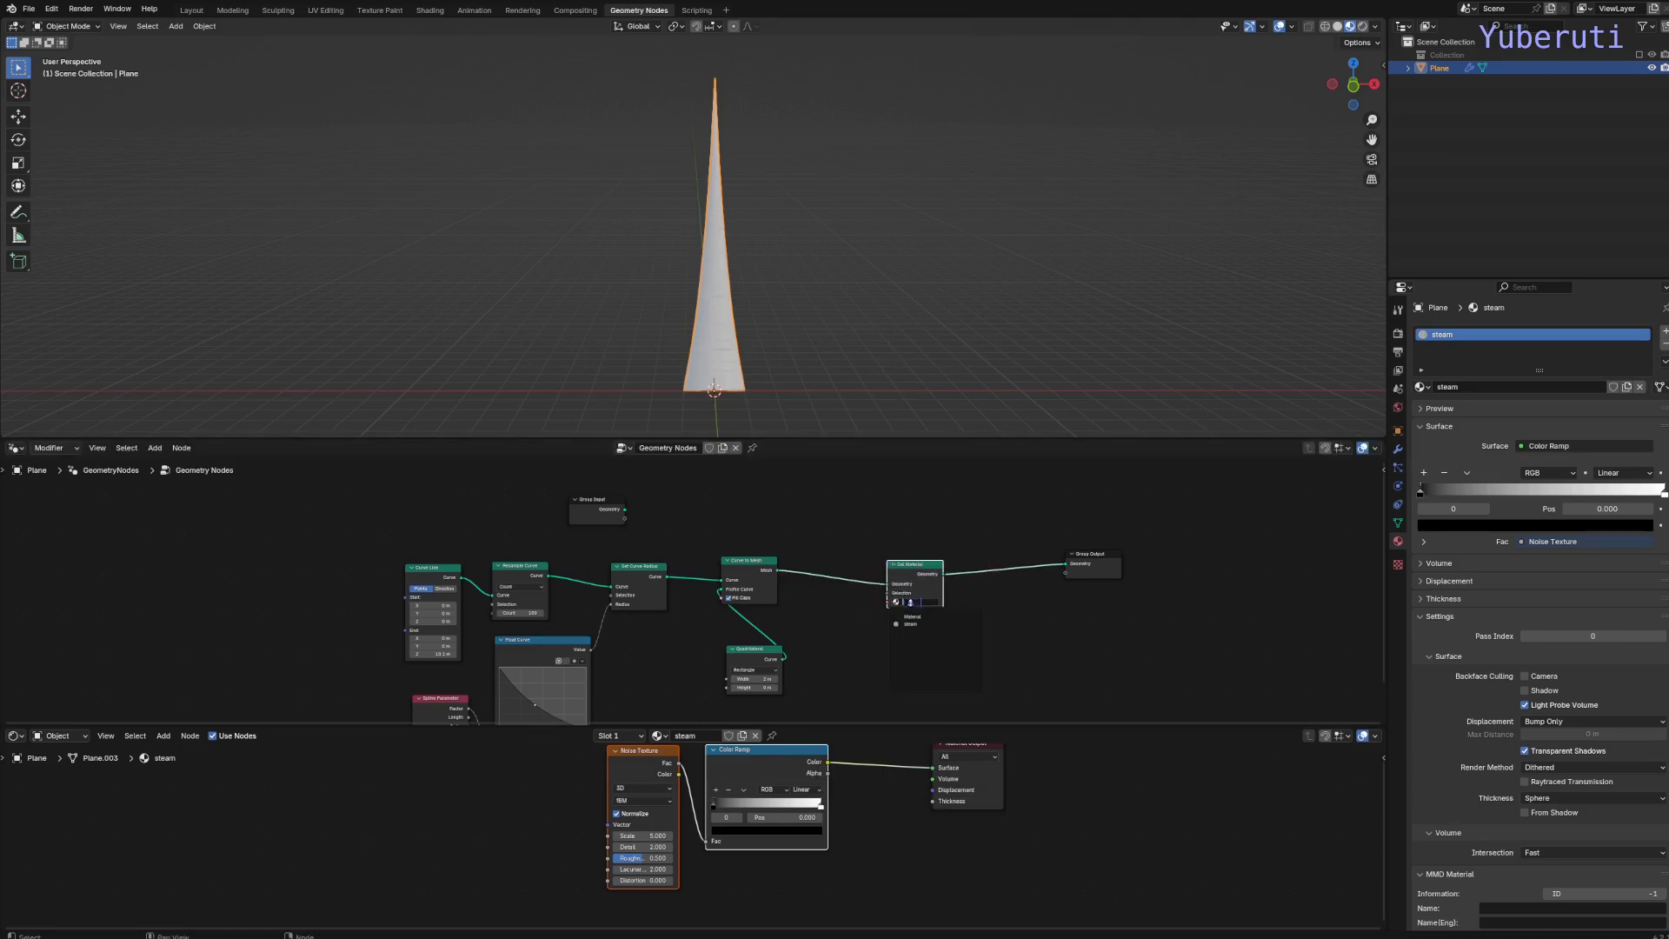
click(921, 625)
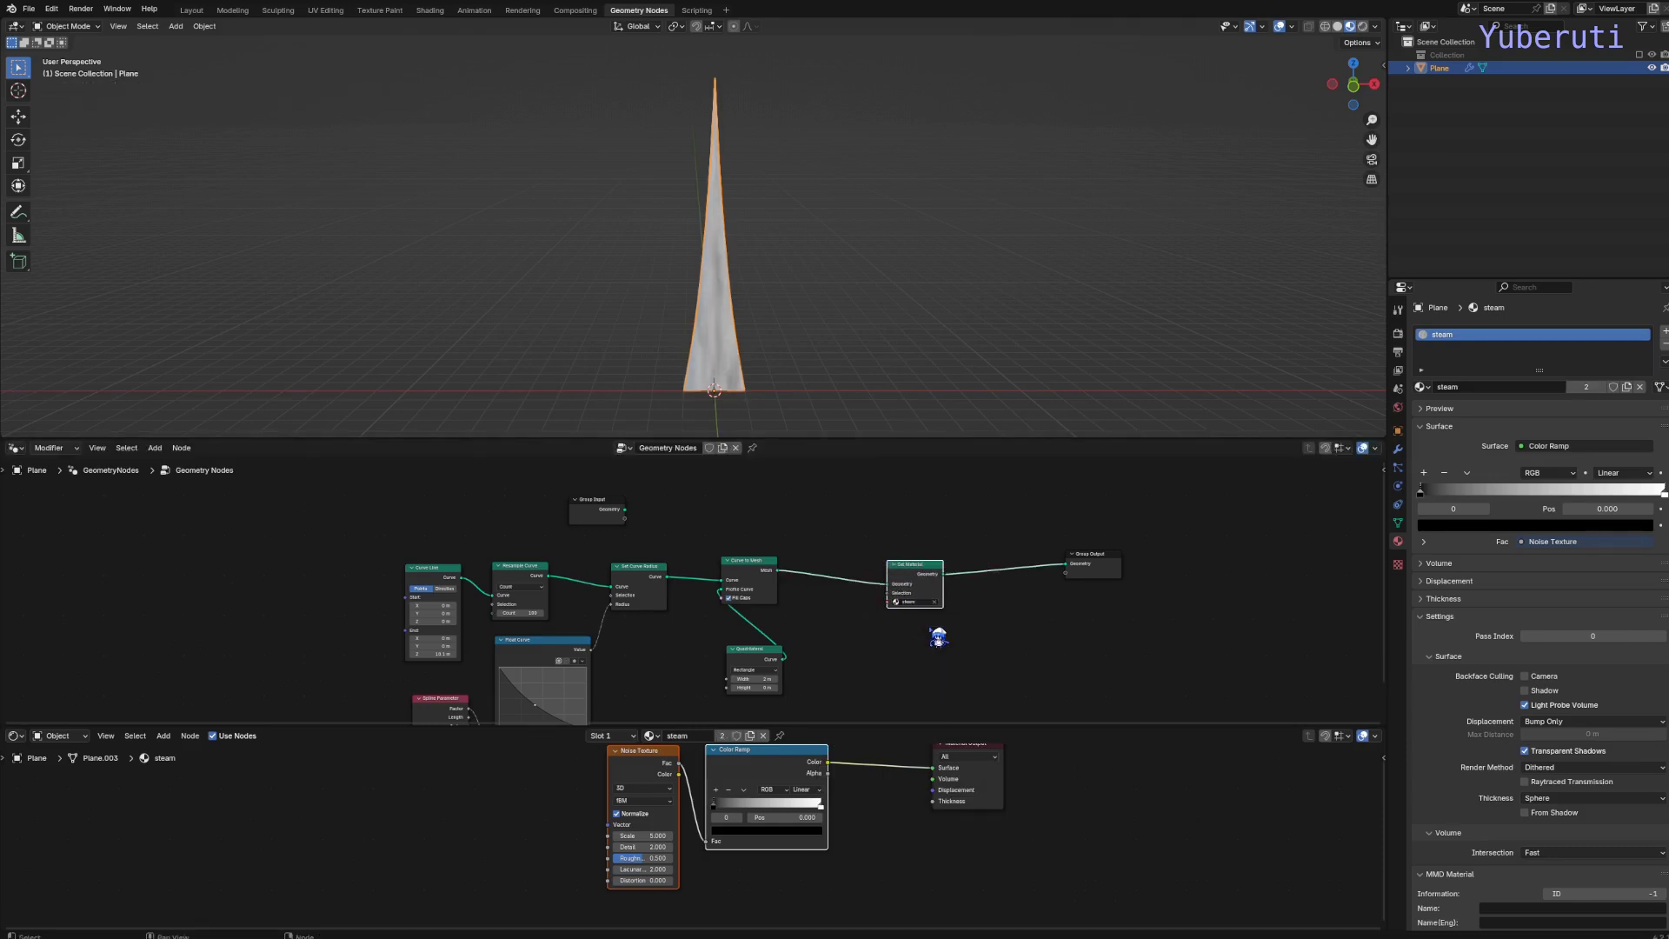
Move the Color Ramp's black stop to position 0.418 to increase the noise contrast.
scroll(811, 348, up, 3)
shift+middle_drag(808, 396, 809, 198)
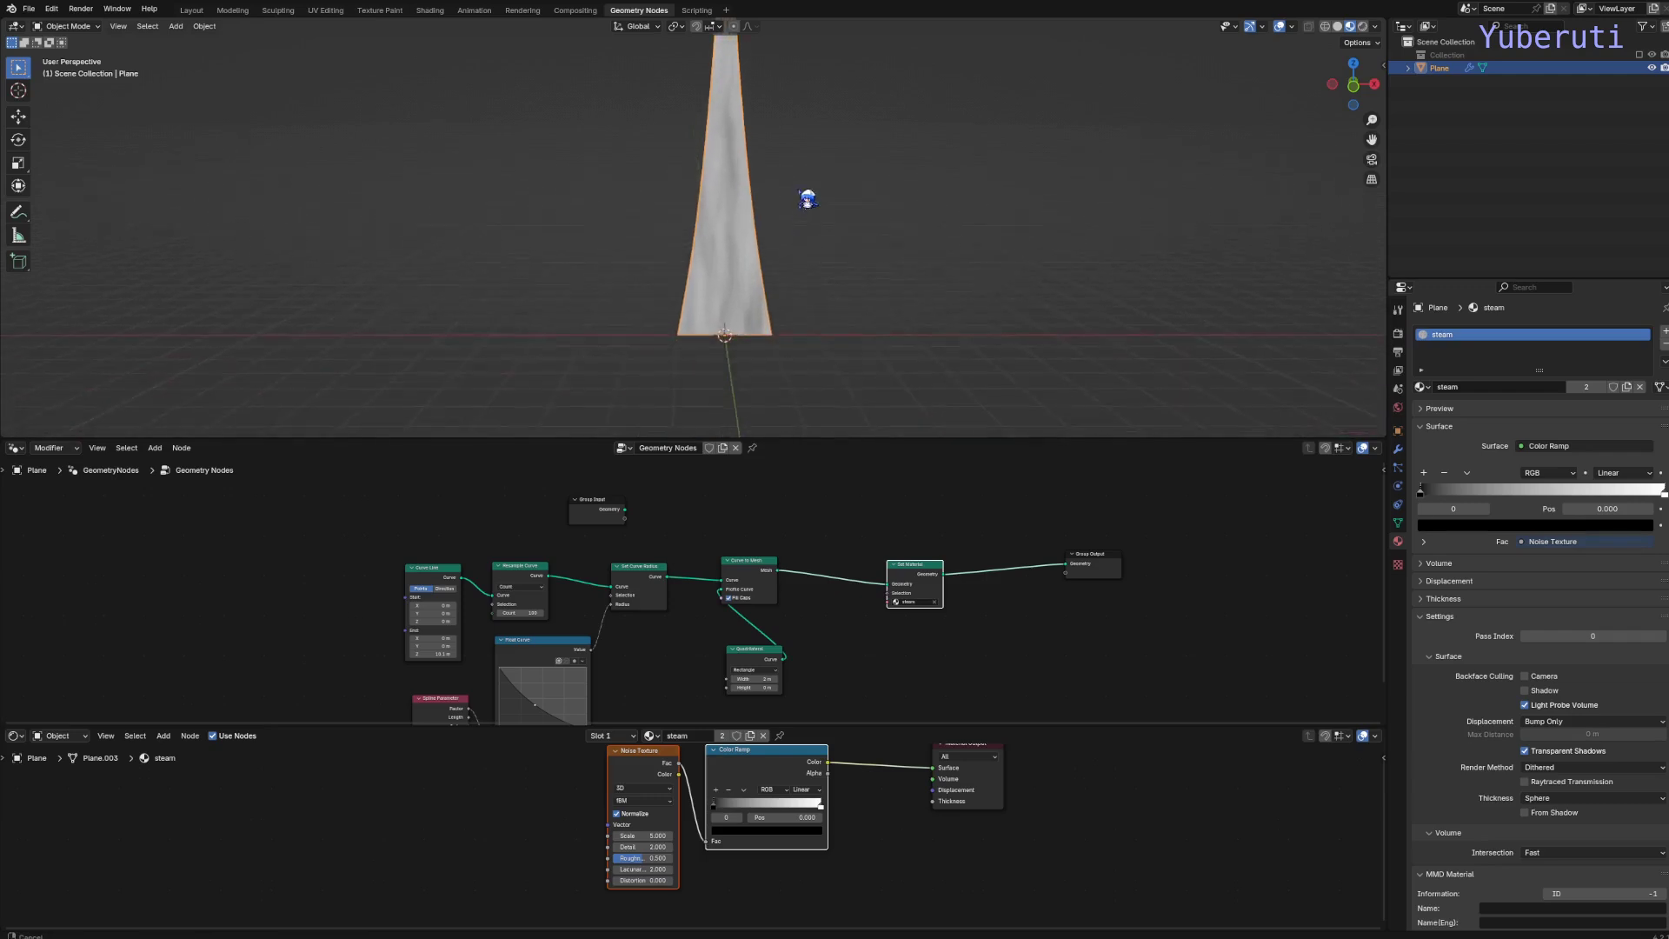
scroll(816, 279, up, 3)
drag(768, 815, 771, 811)
scroll(968, 863, down, 2)
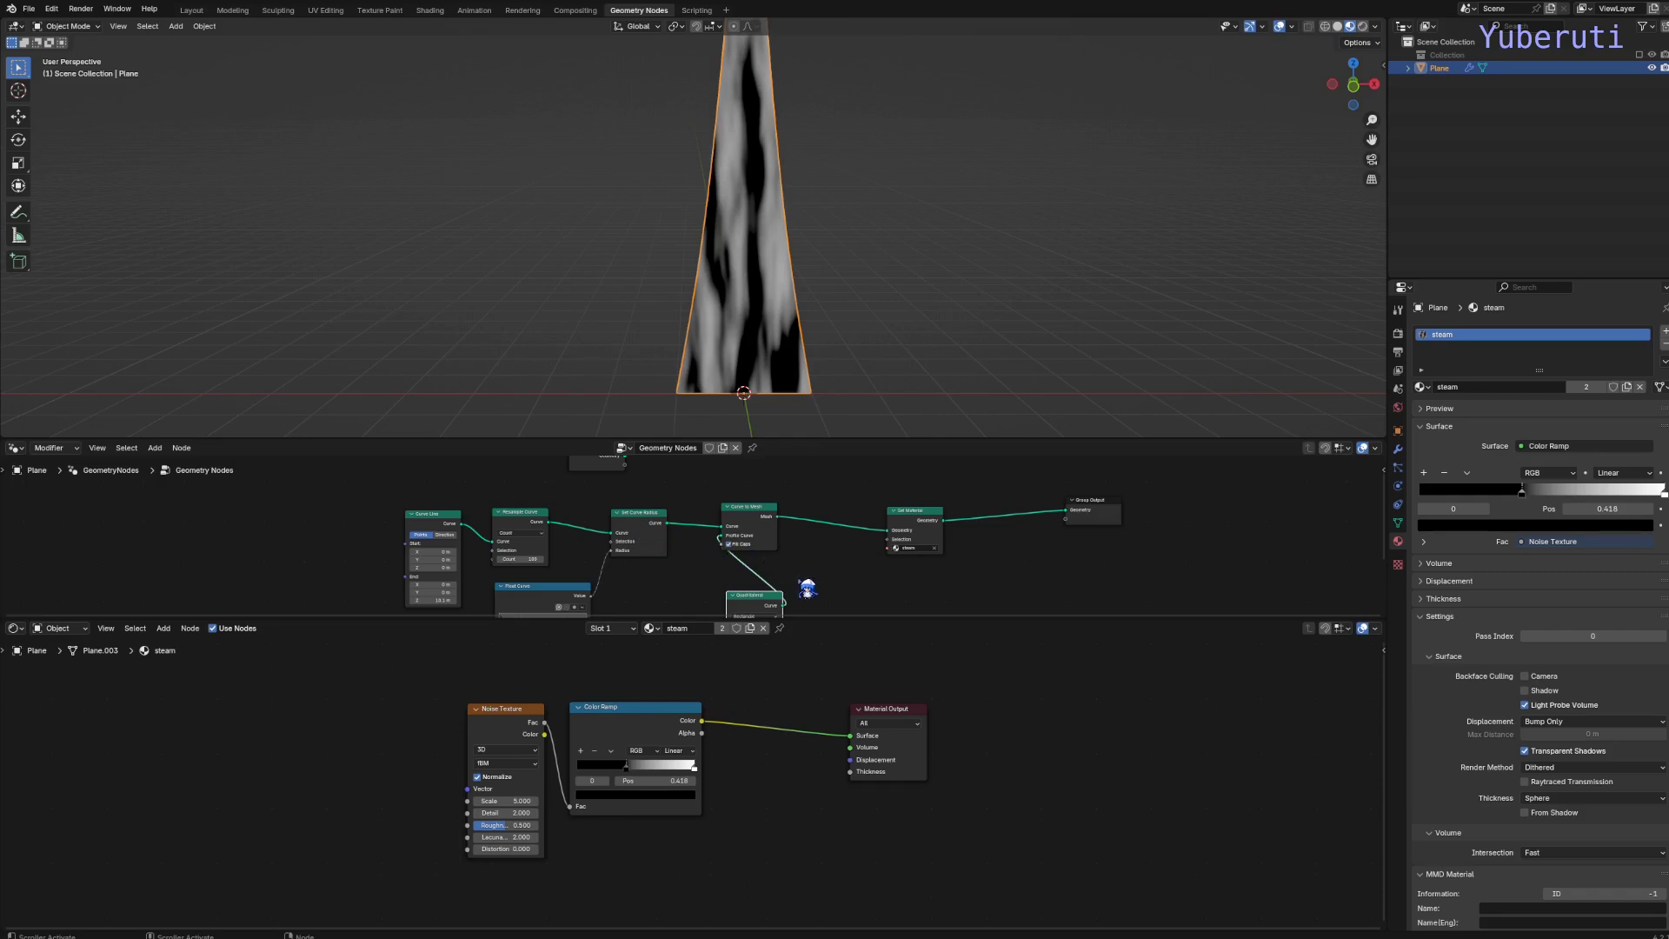
Add an Attribute node named "steam" to the material and connect its Vector output to the Noise Texture's Vector input.
middle_drag(798, 573, 798, 549)
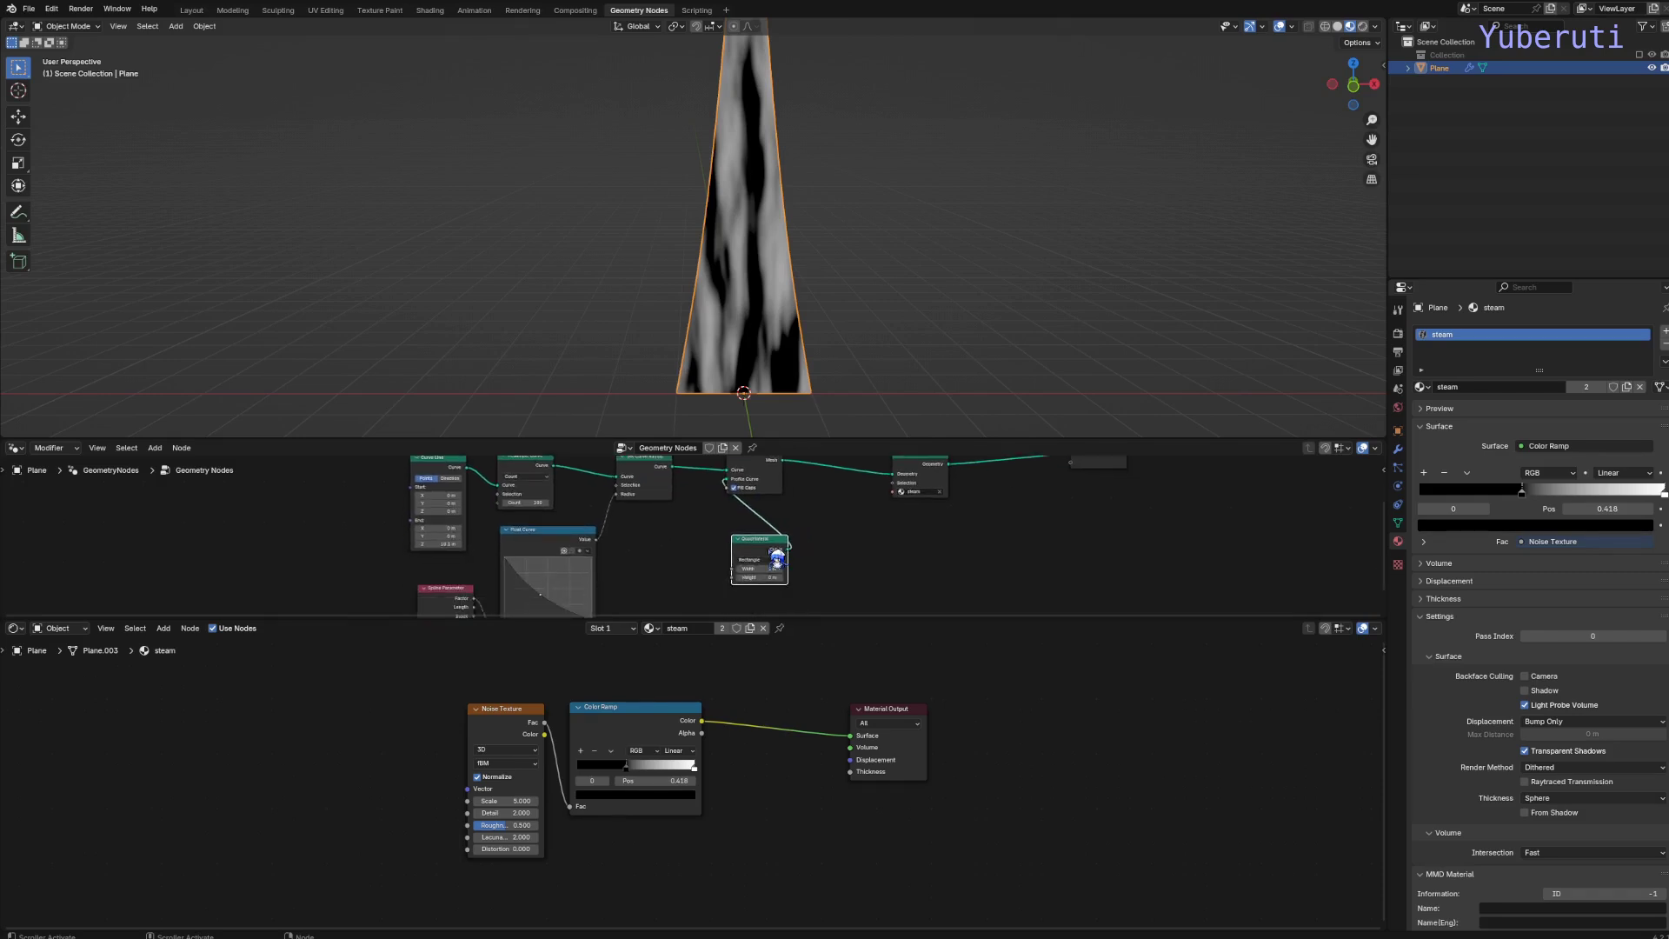
drag(755, 550, 746, 549)
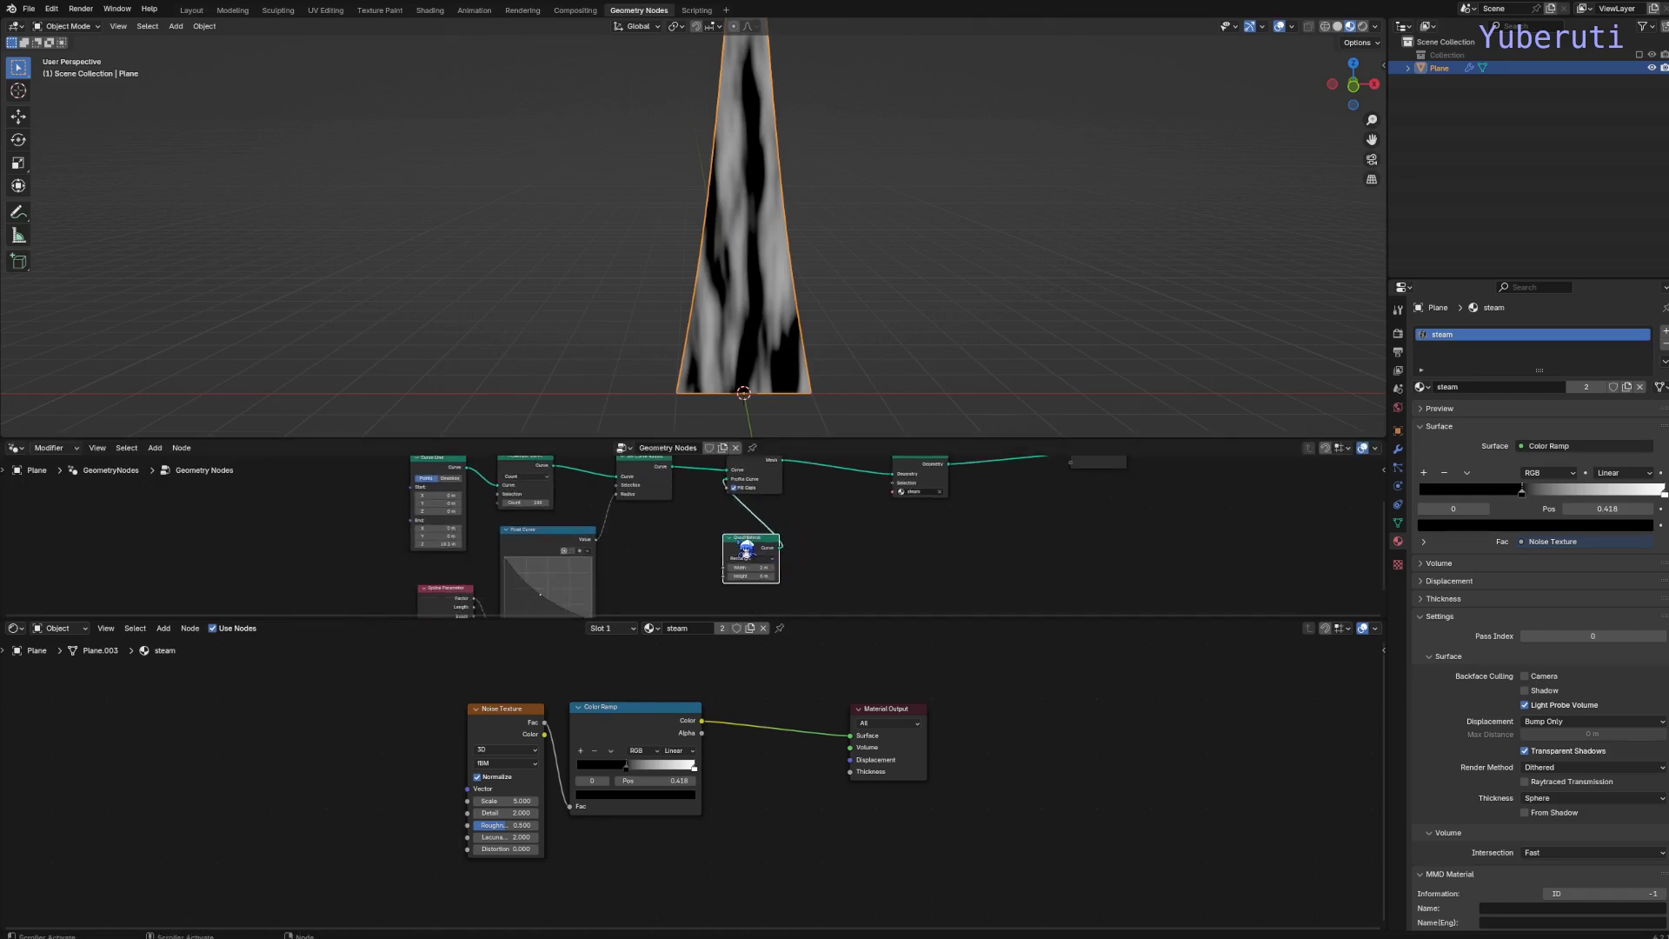
middle_drag(772, 701, 1154, 705)
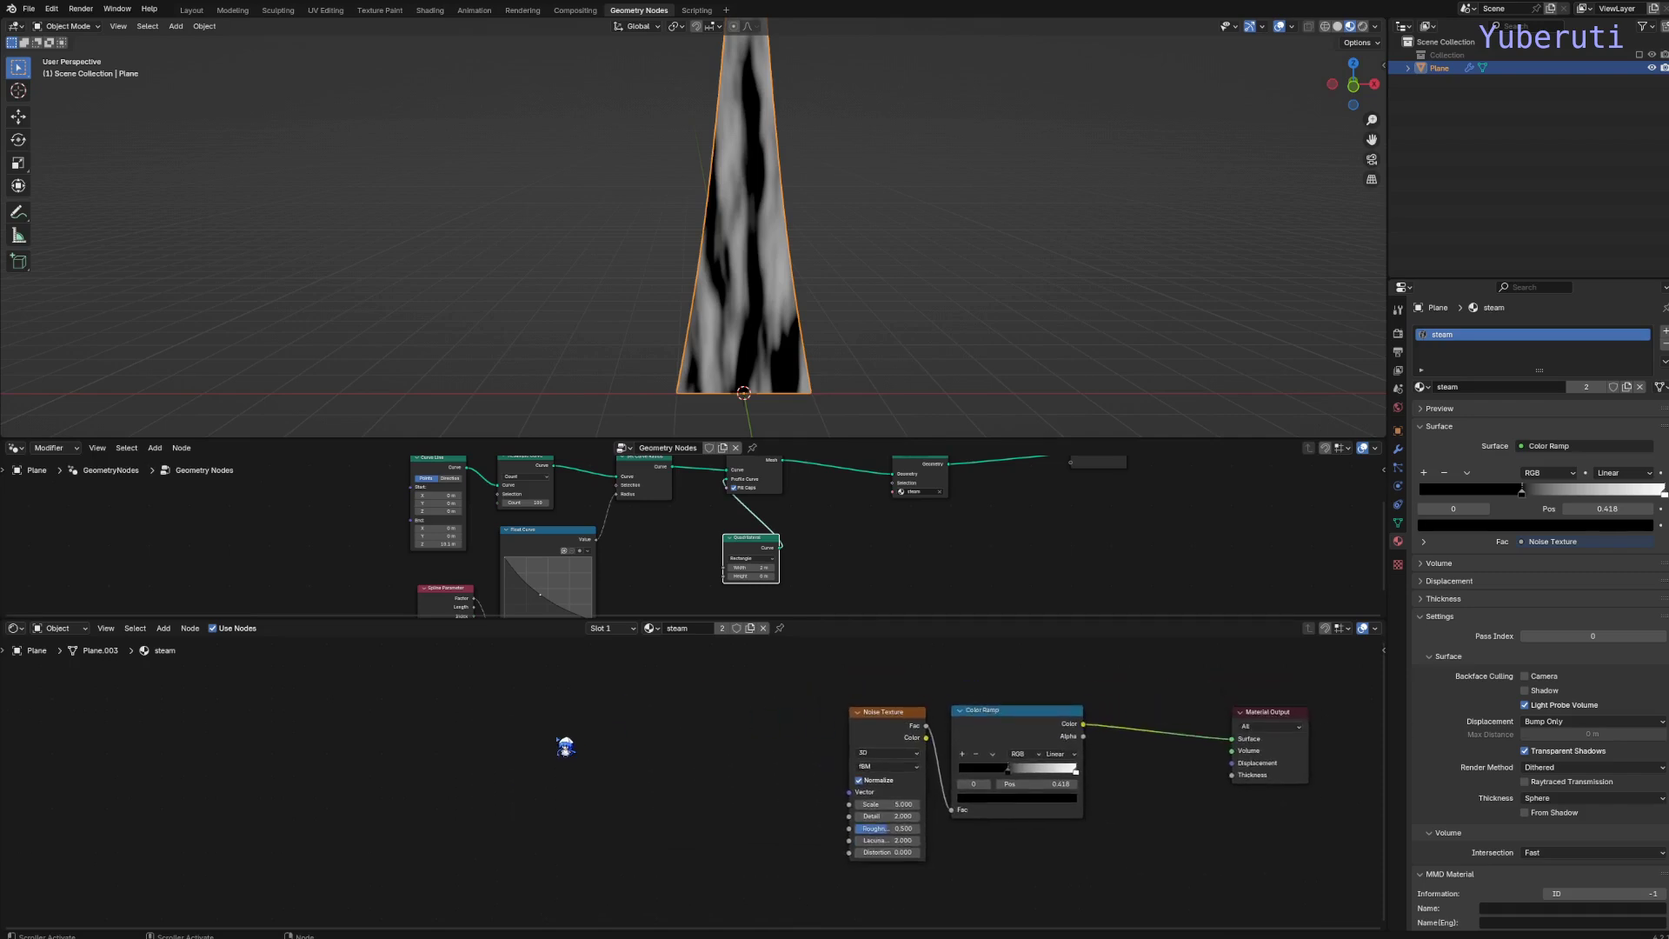
key(shift+a)
mouse_move(650, 734)
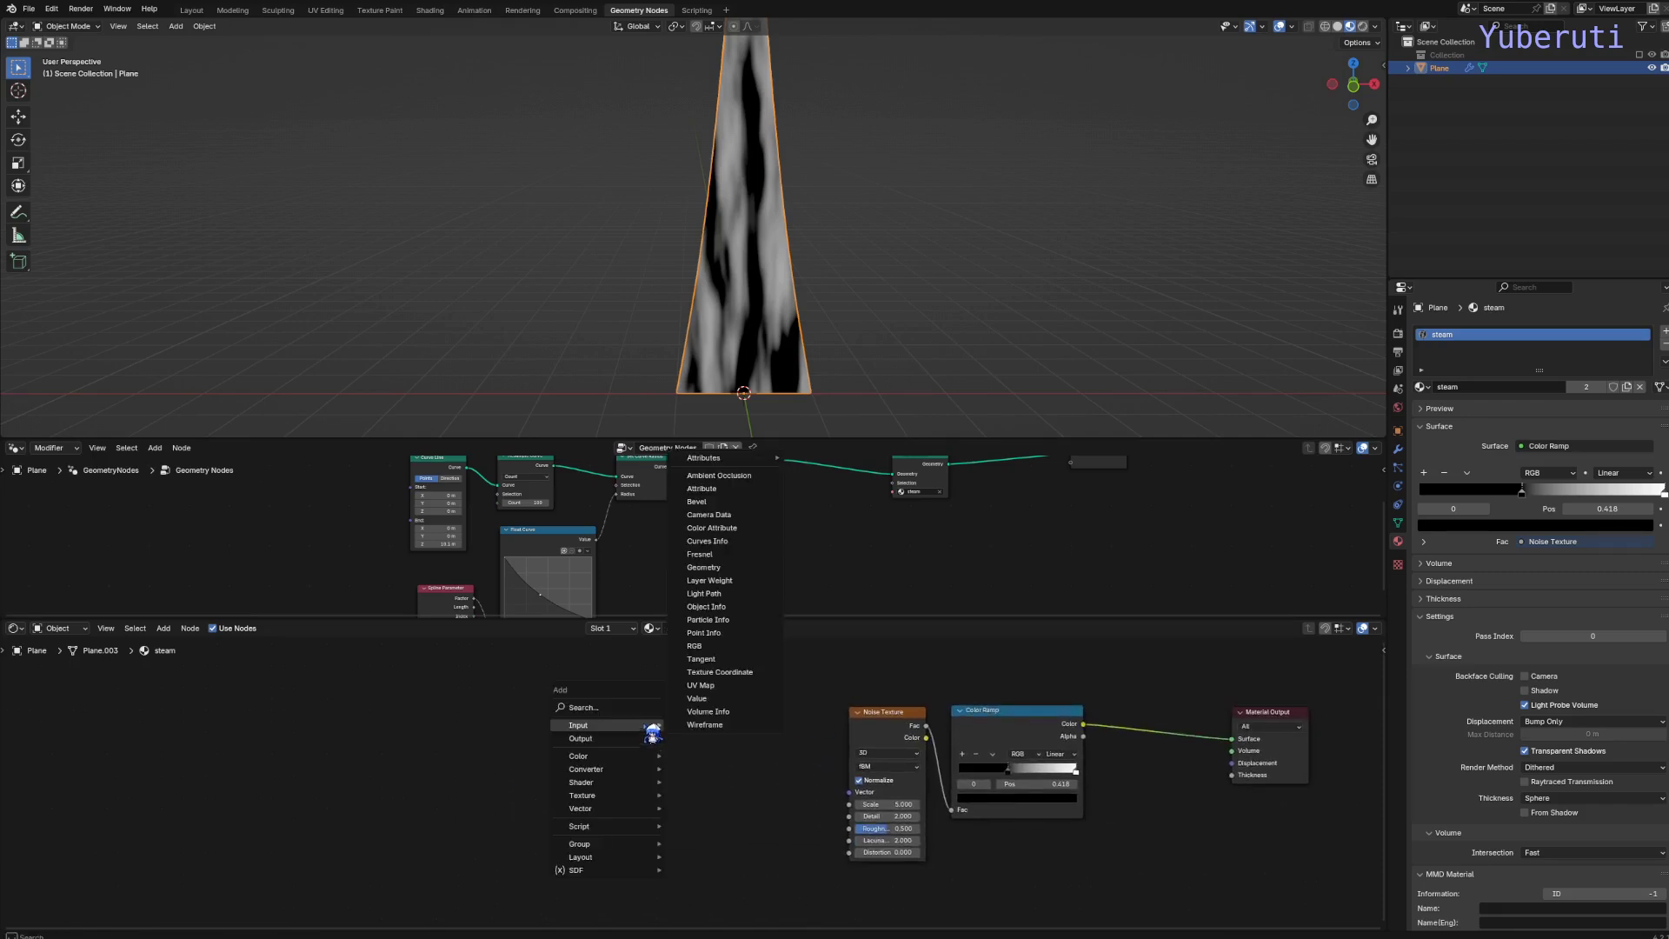
click(701, 488)
click(610, 731)
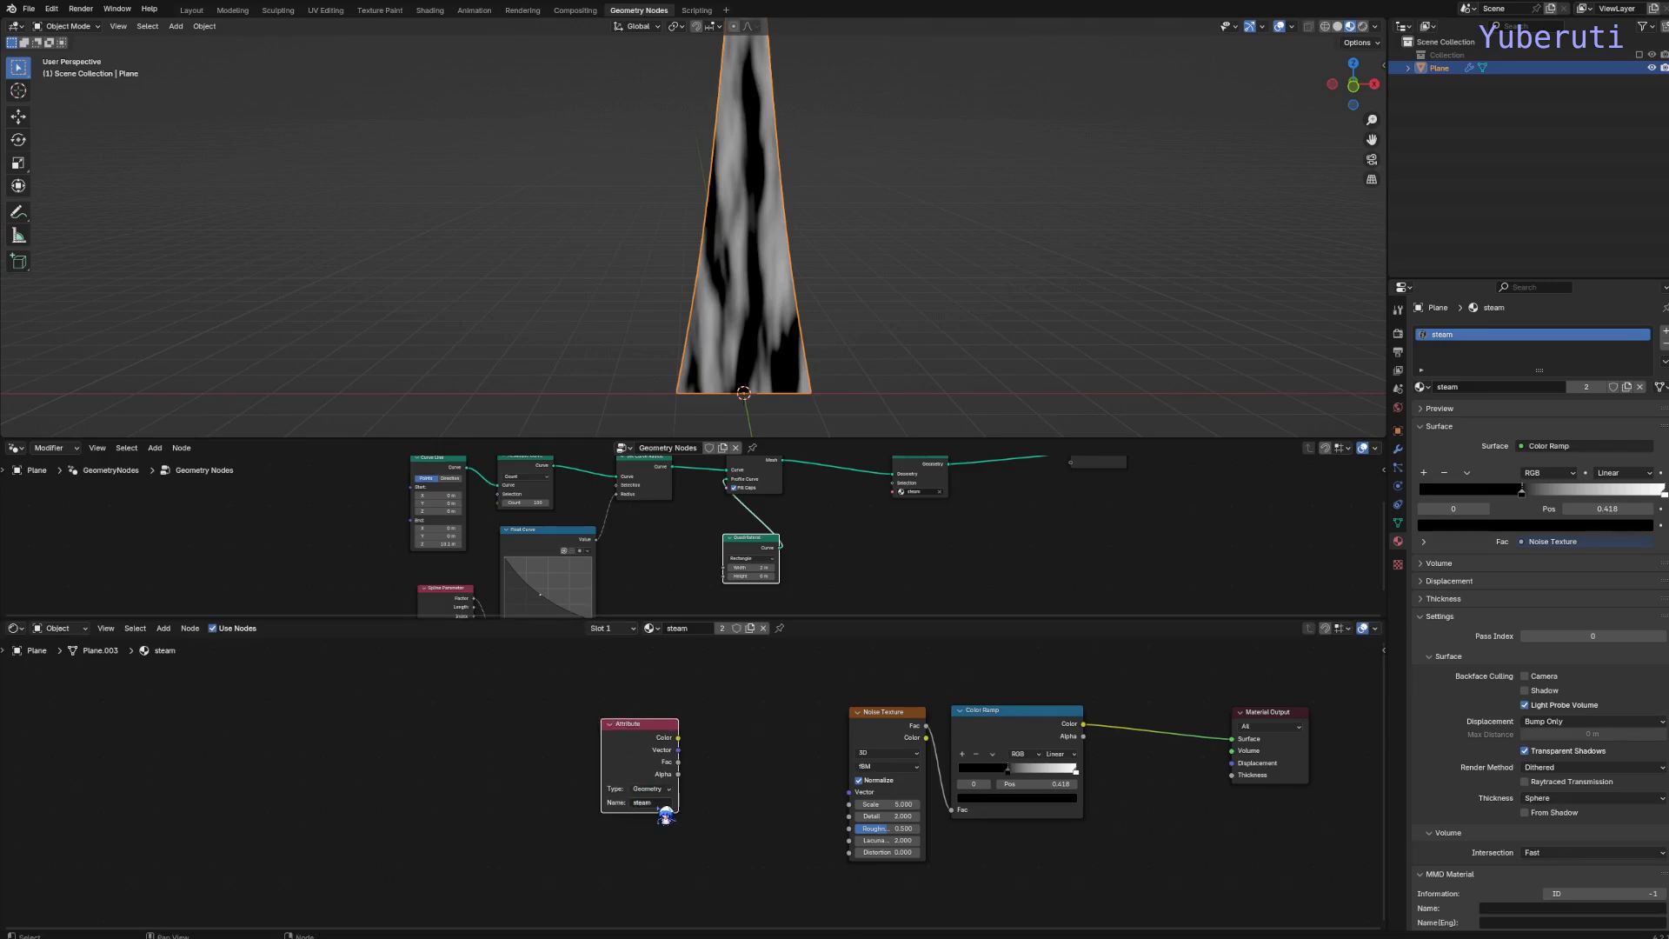
drag(678, 750, 867, 796)
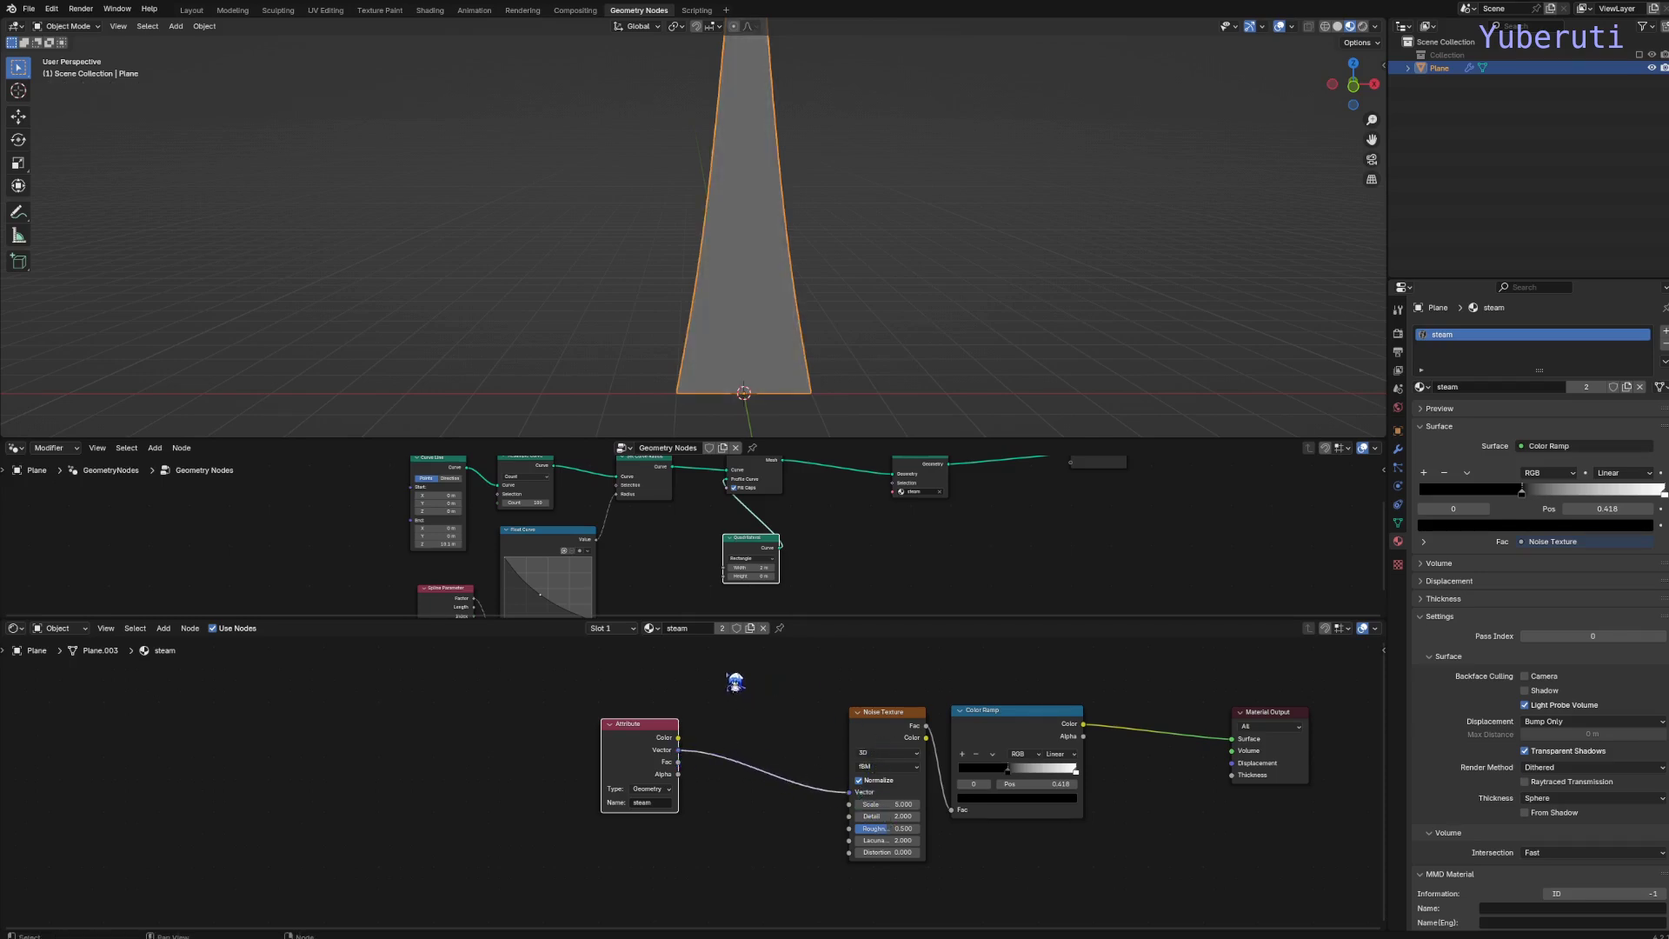
Insert a Store Named Attribute node between Curve to Mesh and Set Material in the geometry node tree.
drag(812, 618, 823, 765)
drag(654, 836, 771, 850)
drag(796, 768, 796, 810)
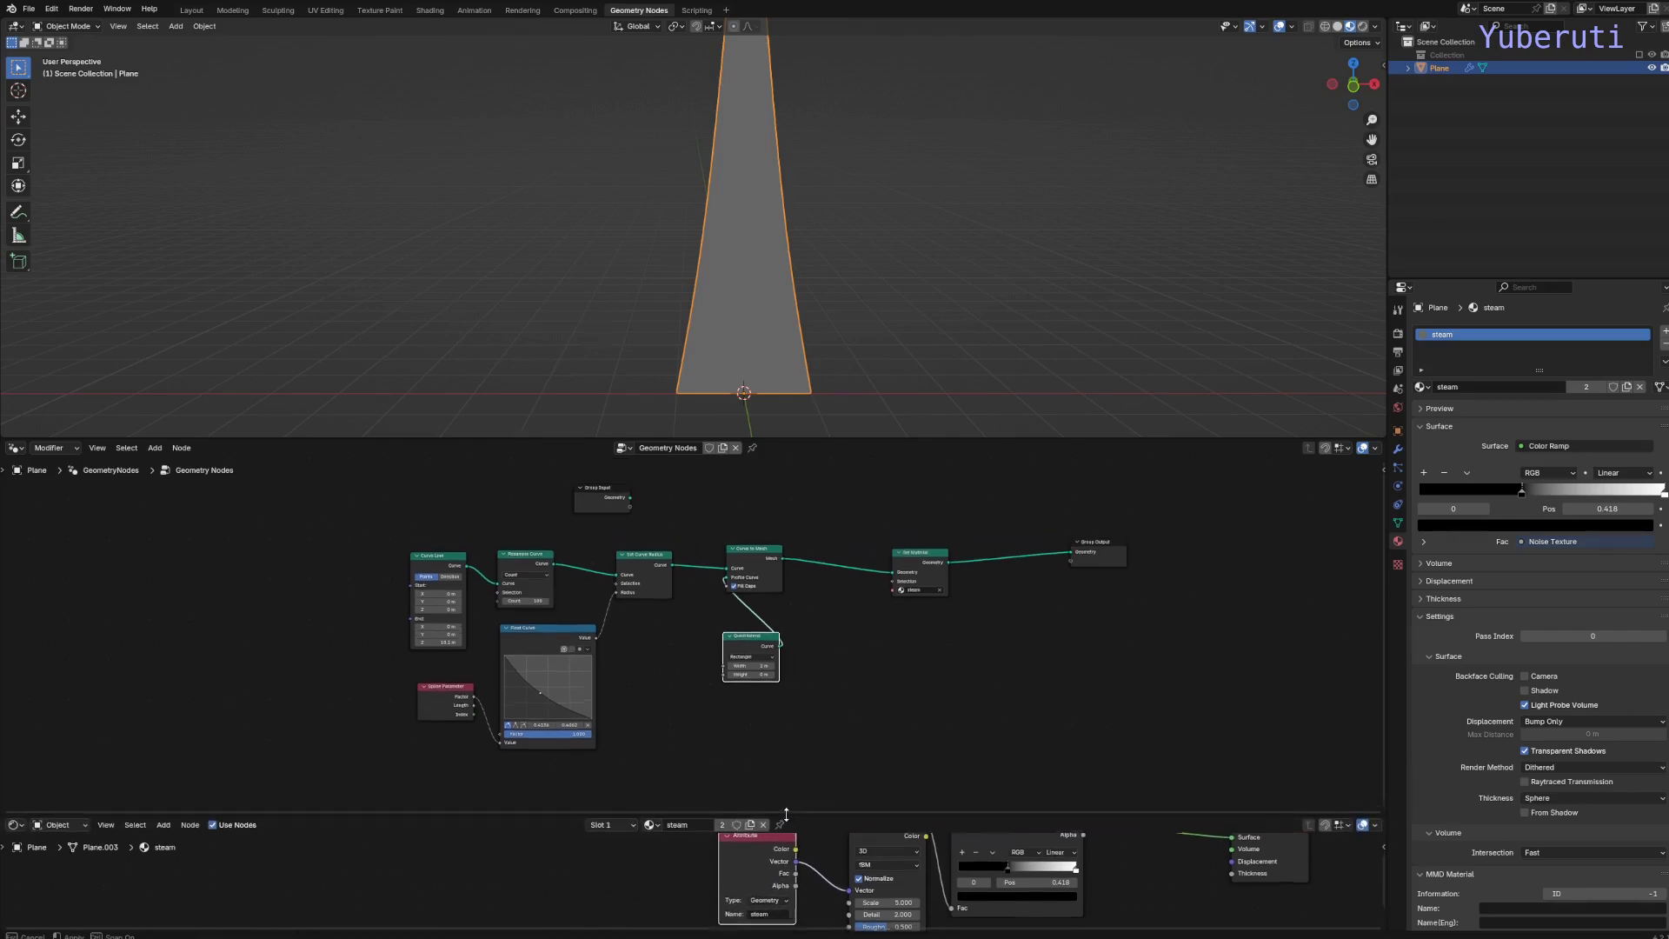
drag(903, 566, 947, 559)
click(863, 606)
key(shift+a)
mouse_move(870, 592)
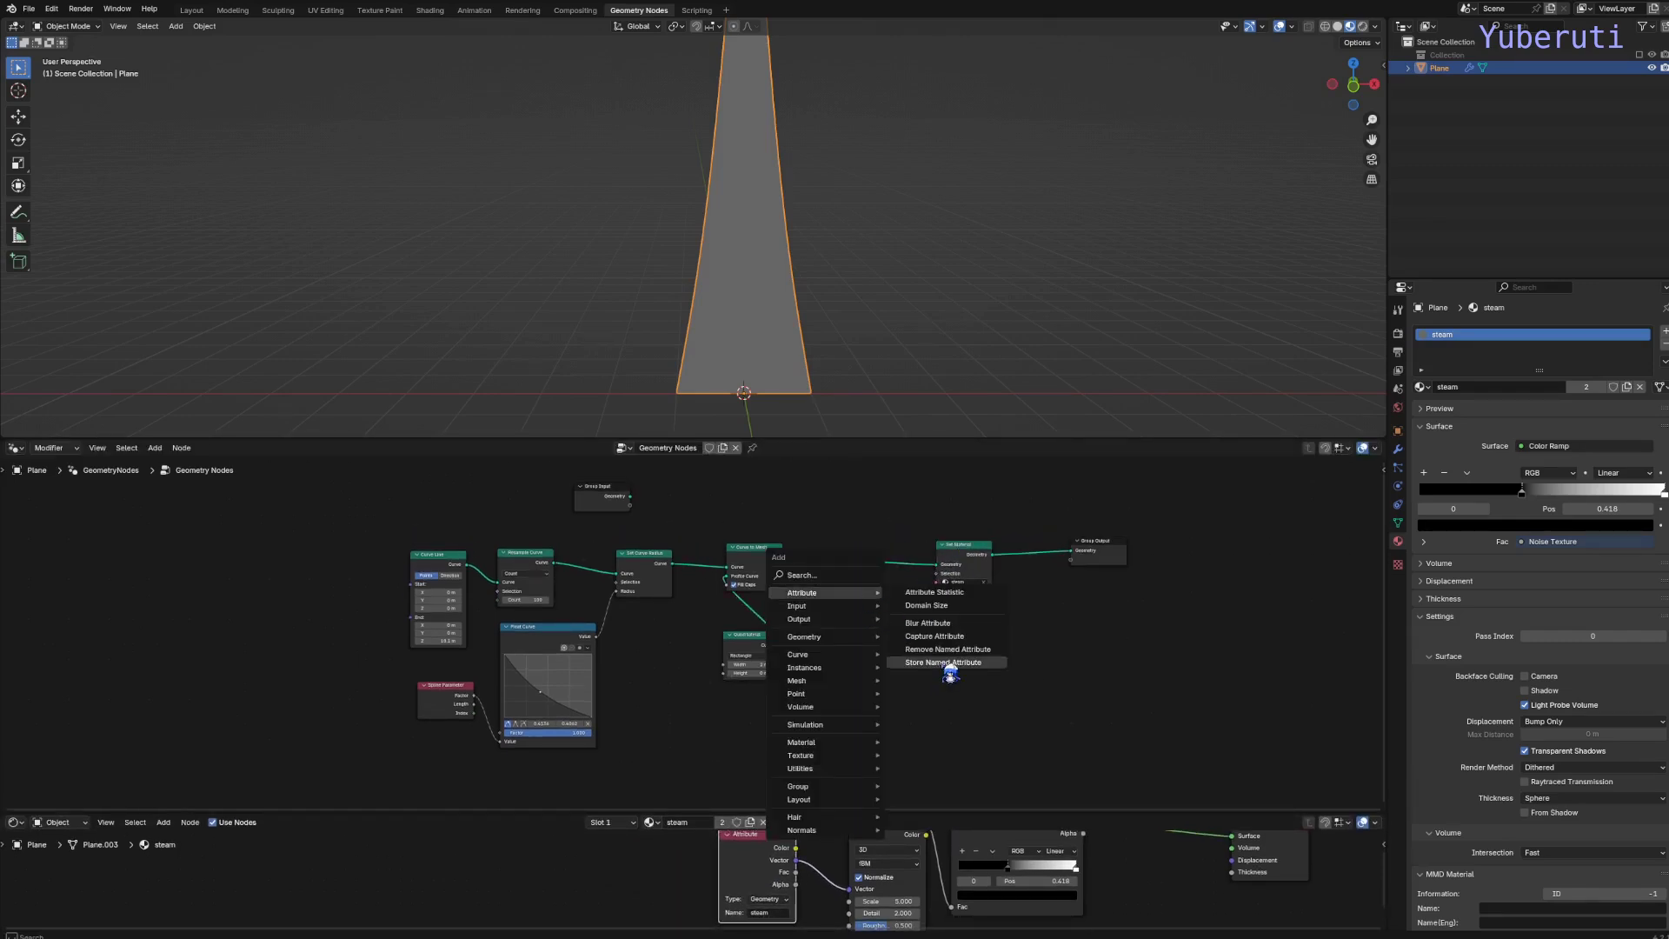
click(953, 663)
click(829, 538)
Set the Store Named Attribute node to 2D Vector data on the Face Corner domain and name it "steam".
click(858, 562)
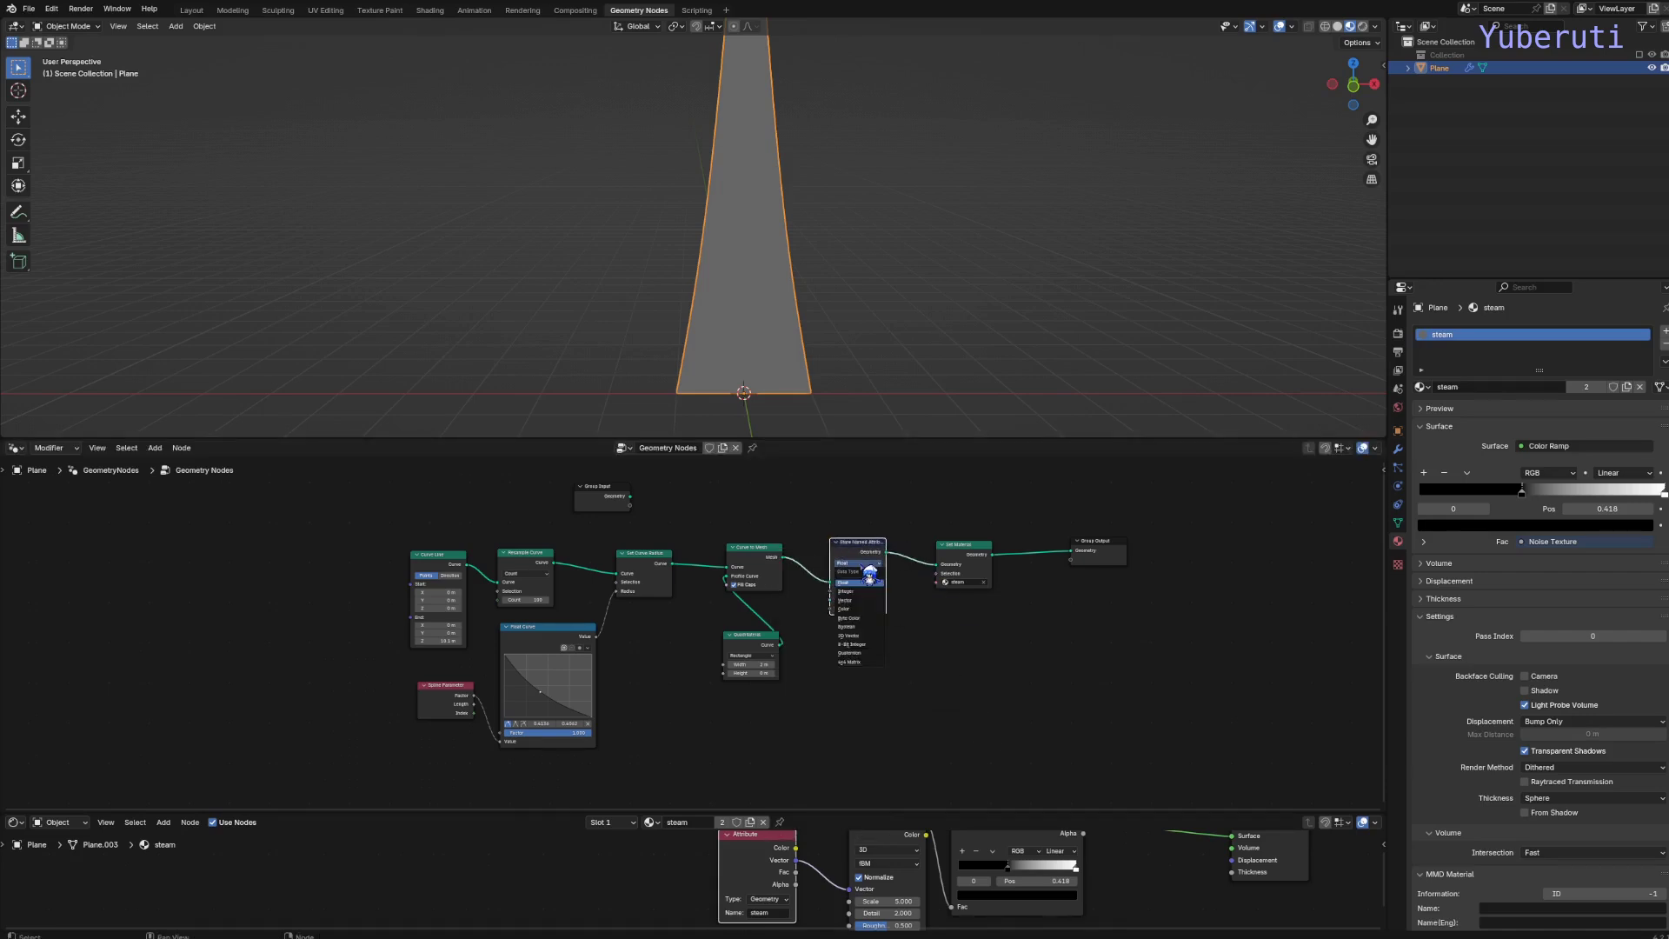
click(867, 644)
click(858, 573)
click(864, 616)
click(862, 599)
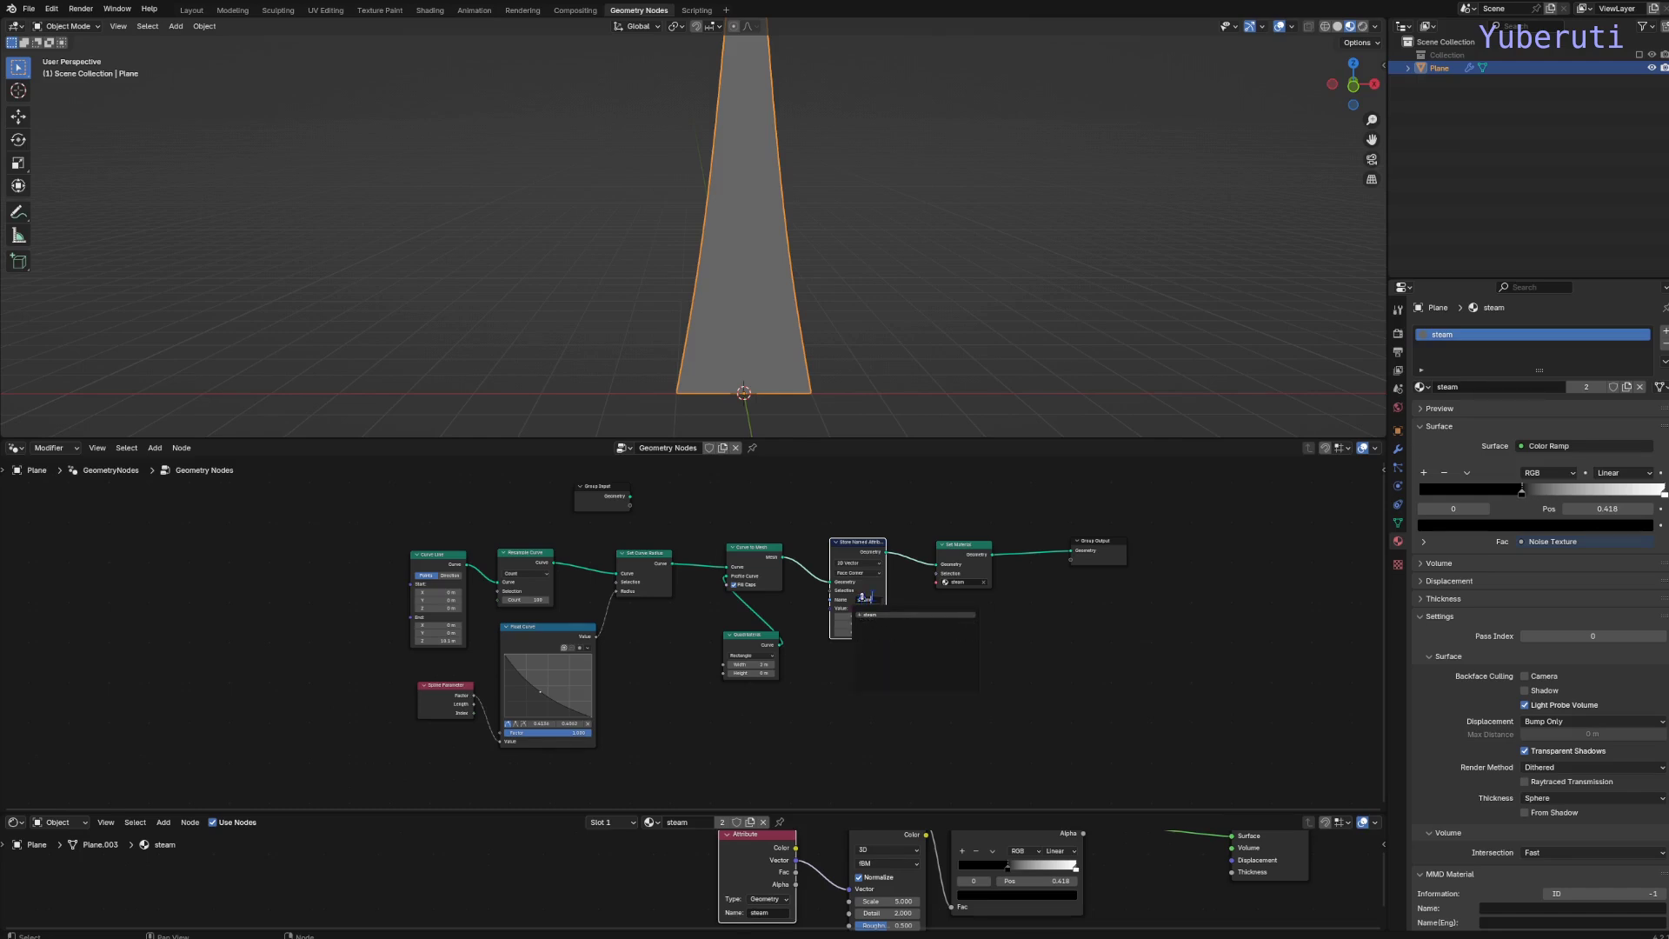
key(Return)
Add a Combine XYZ node and connect its Vector output to the Store Named Attribute node's Value.
drag(856, 507, 957, 549)
key(g)
click(1026, 566)
key(shift+a)
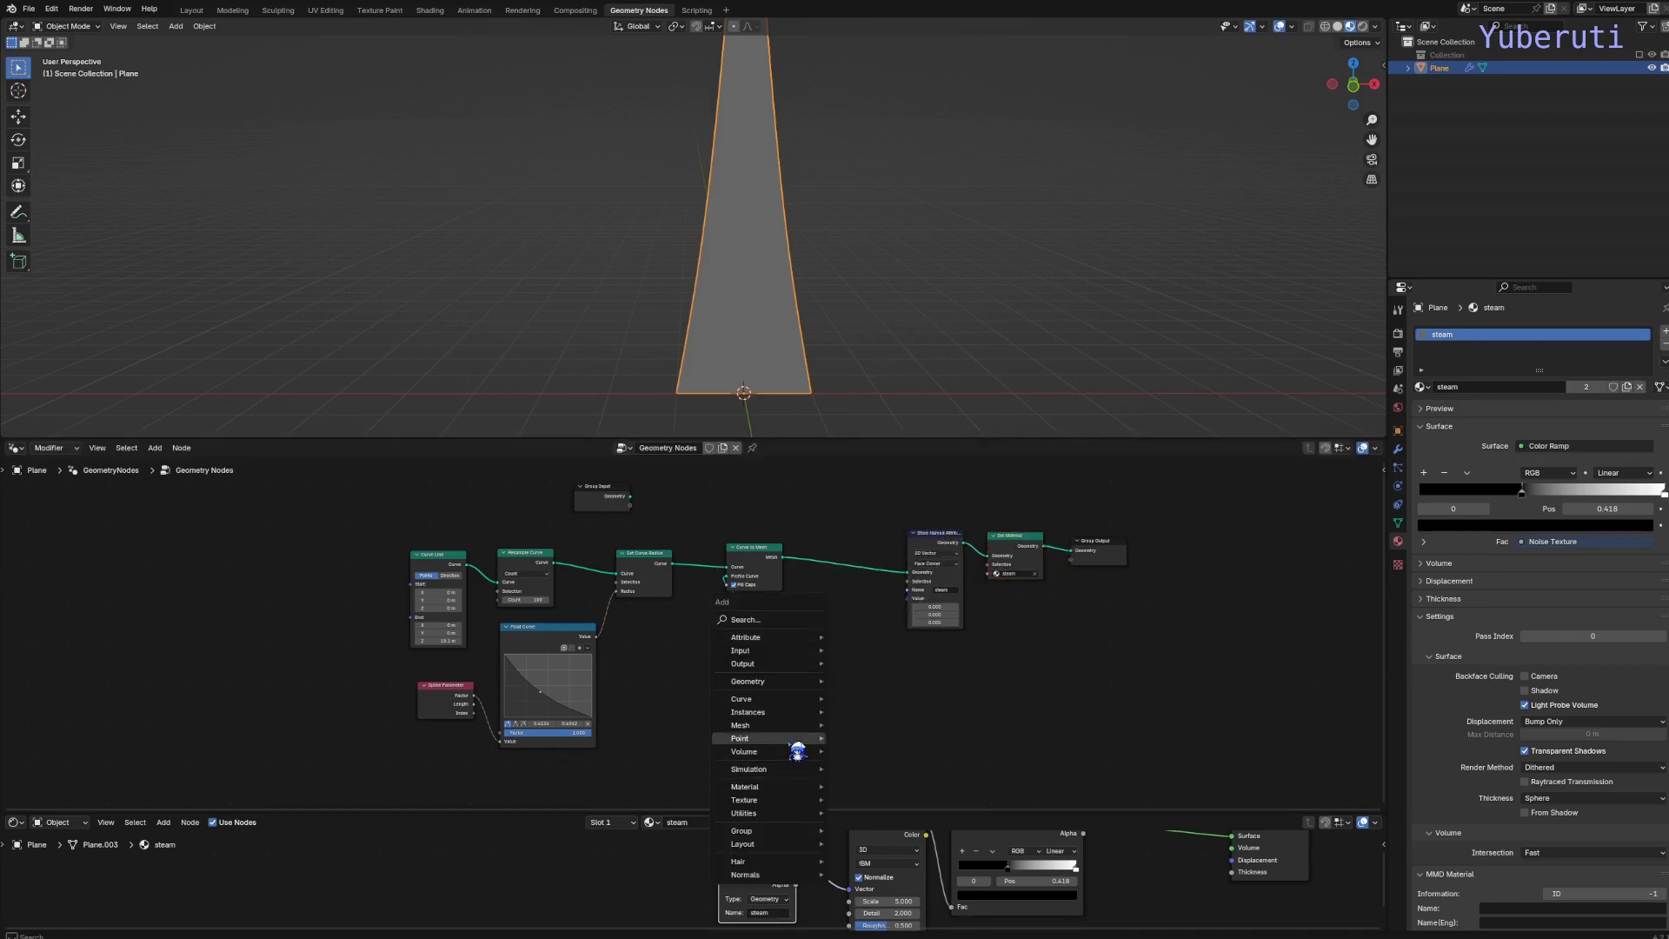
mouse_move(801, 813)
mouse_move(870, 672)
click(999, 729)
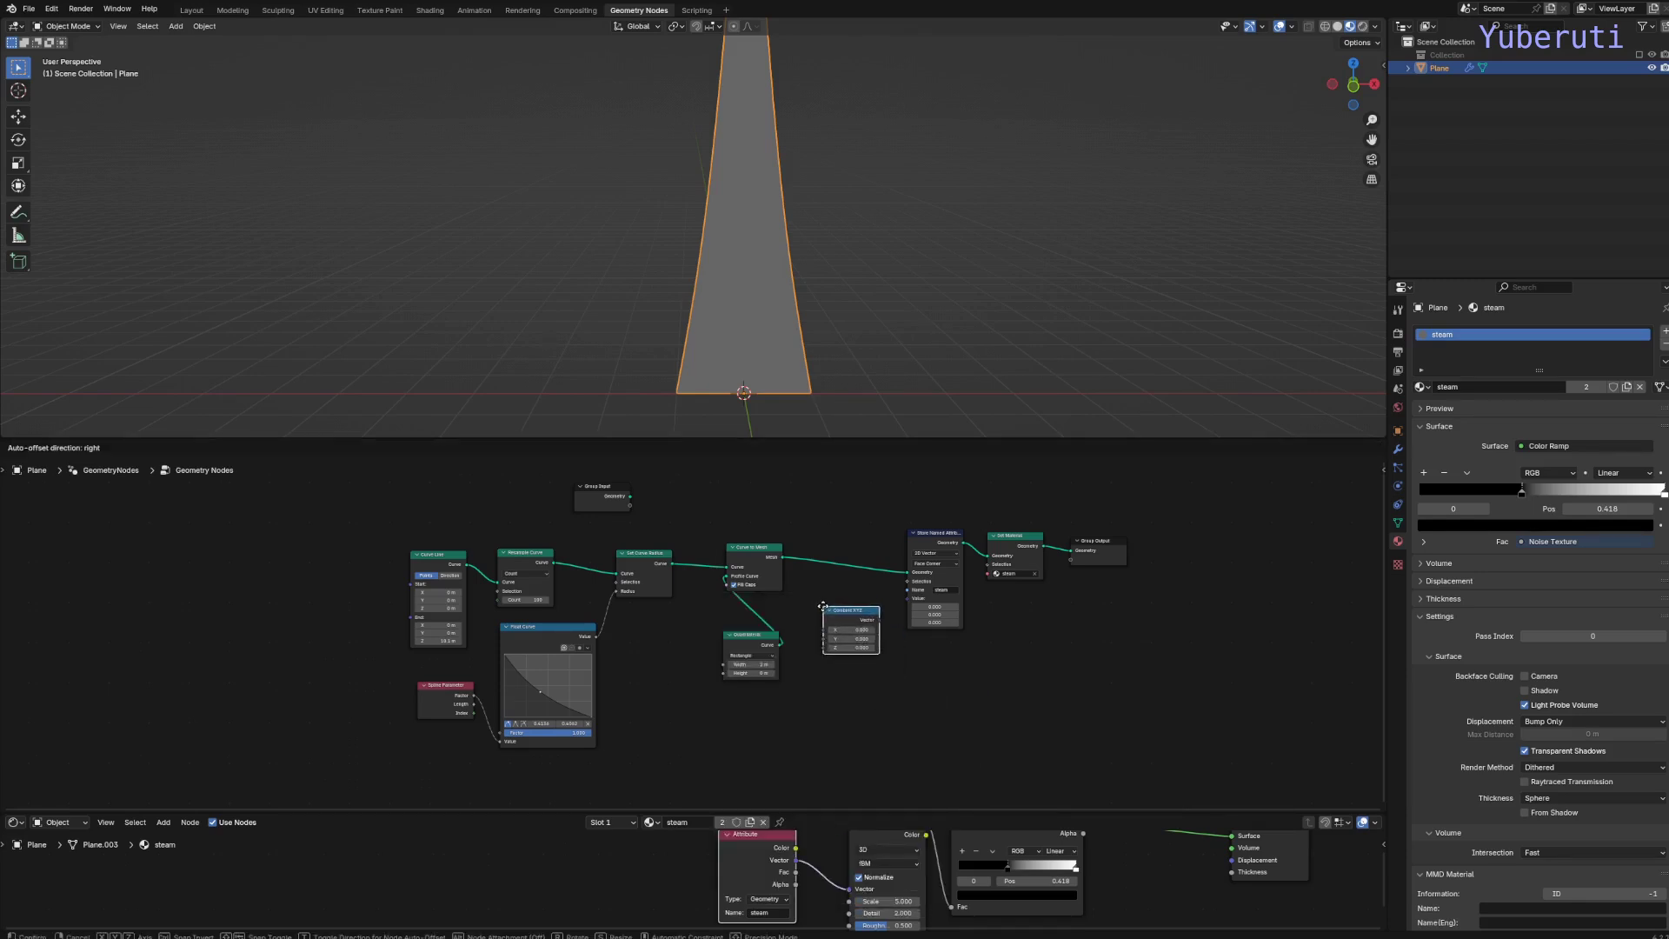
click(824, 605)
mouse_move(888, 626)
mouse_down()
mouse_move(912, 614)
mouse_move(870, 625)
mouse_up()
Insert a Capture Attribute node between Set Curve Radius and Curve to Mesh.
key(shift+a)
mouse_move(792, 593)
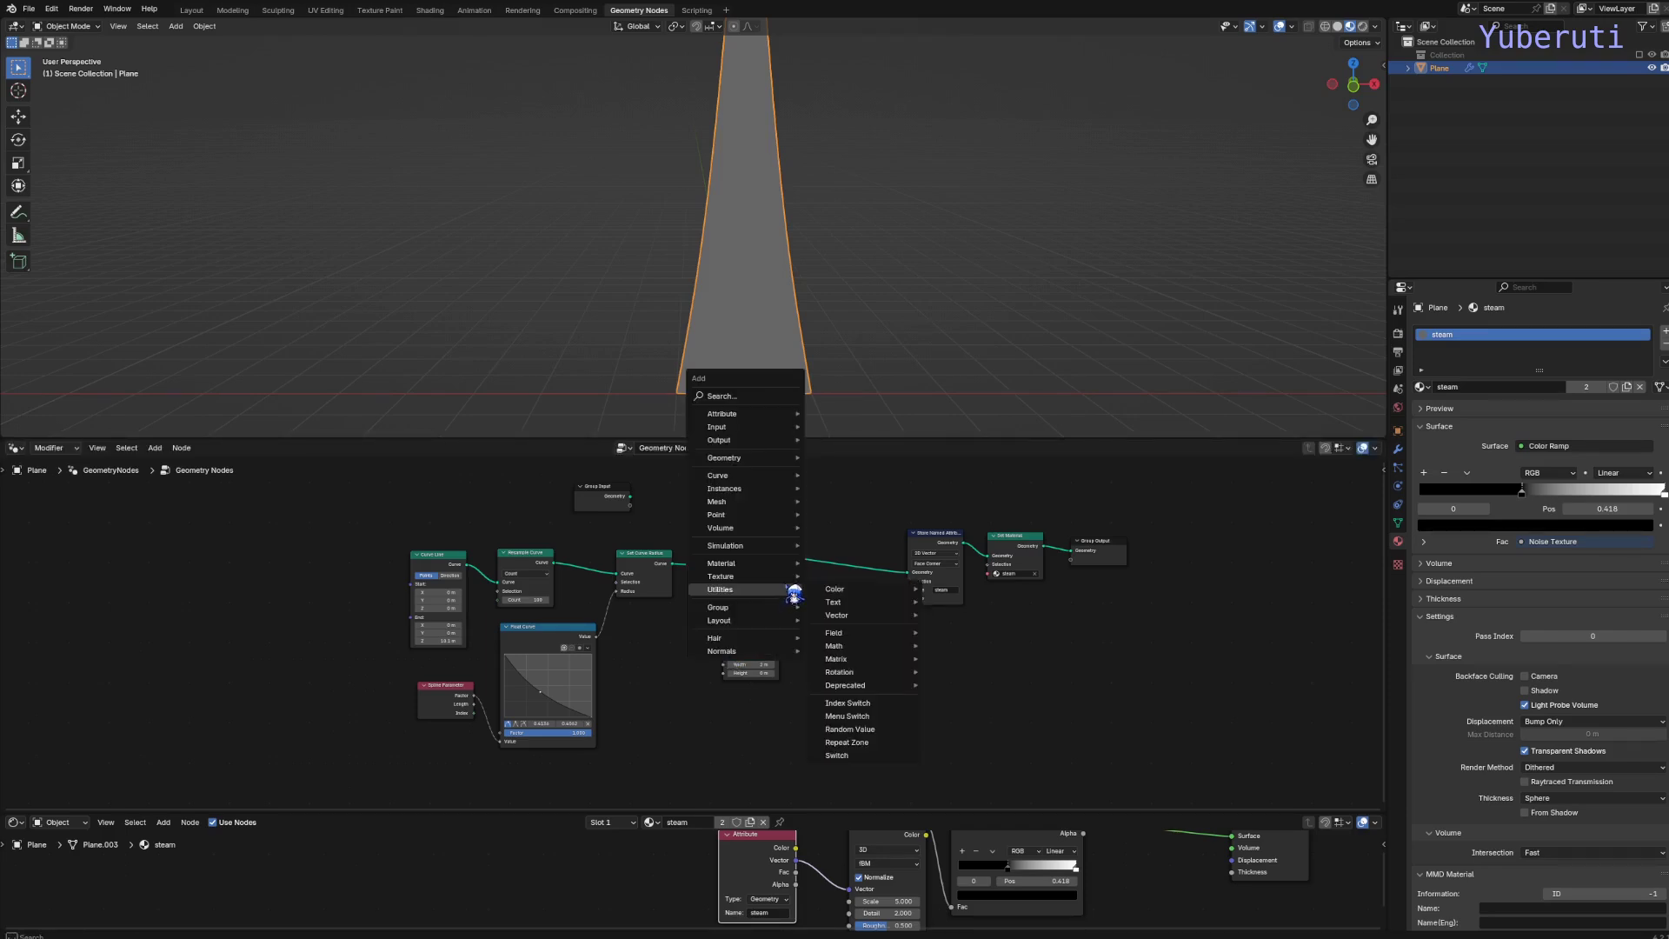
mouse_move(765, 415)
click(905, 461)
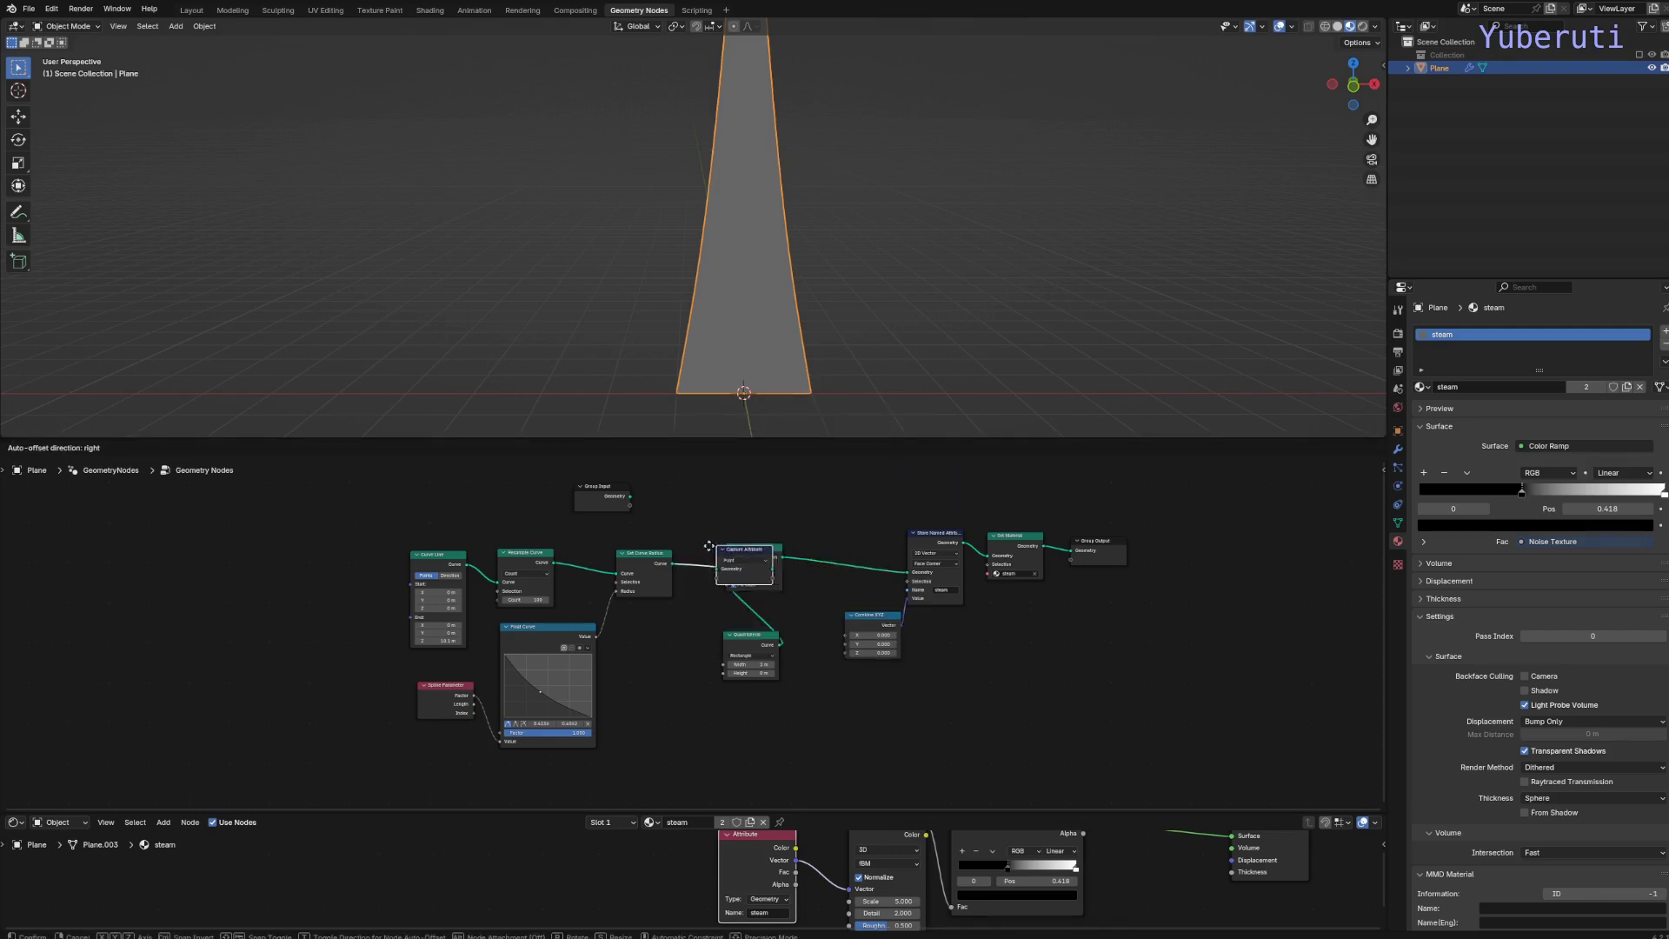
click(682, 550)
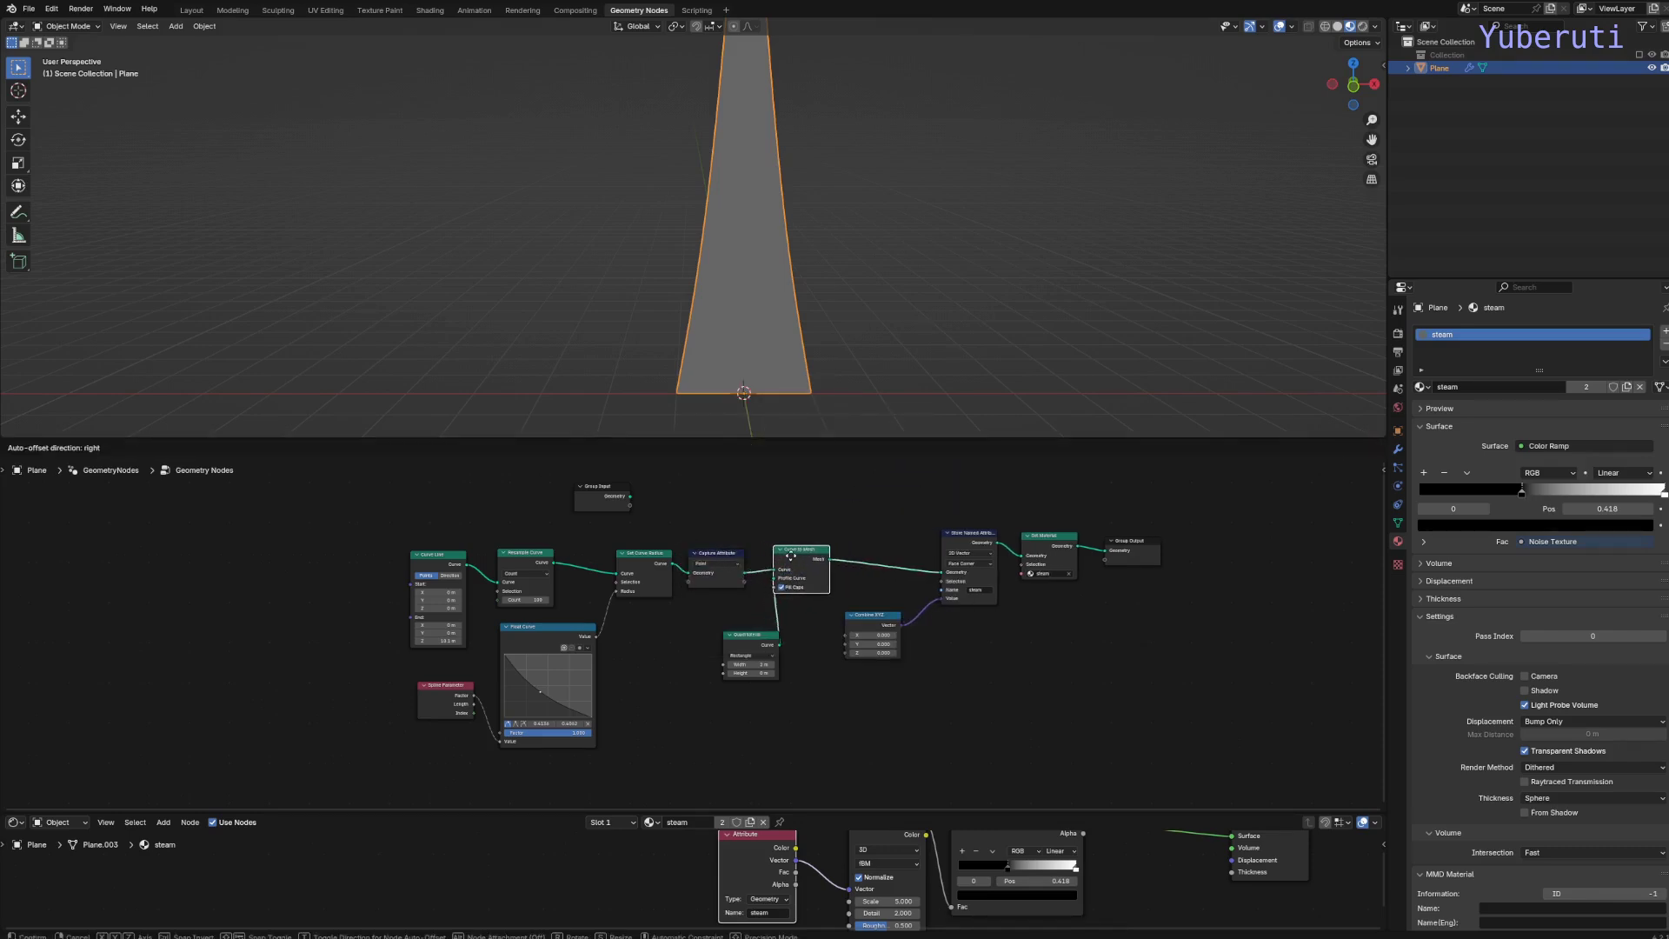
Insert a duplicate of the Capture Attribute node between Quadrilateral and the Profile Curve input, and tidy the surrounding nodes.
drag(764, 633, 740, 690)
click(707, 572)
key(shift+d)
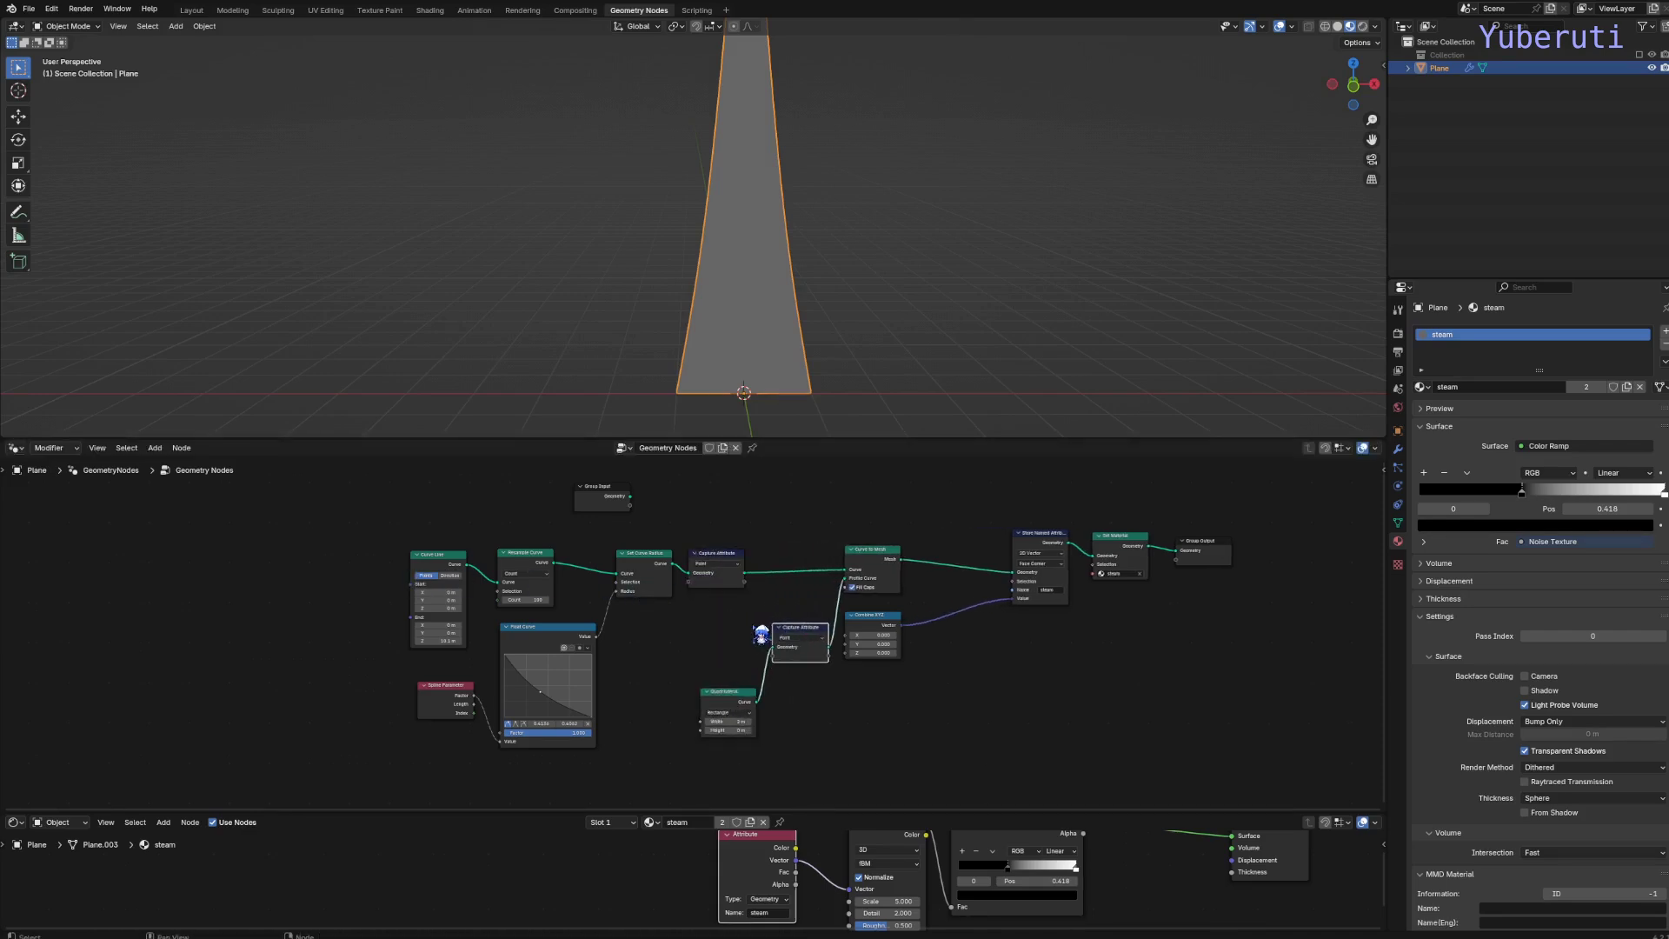
click(713, 633)
drag(870, 567, 769, 567)
click(720, 563)
click(727, 560)
Capture the Spline Parameter's Factor in both Capture Attribute nodes and connect their outputs to Combine XYZ's X and Y.
drag(475, 696, 710, 579)
drag(477, 701, 713, 662)
drag(769, 580, 849, 635)
drag(756, 659, 859, 657)
scroll(802, 279, up, 3)
scroll(803, 278, down, 2)
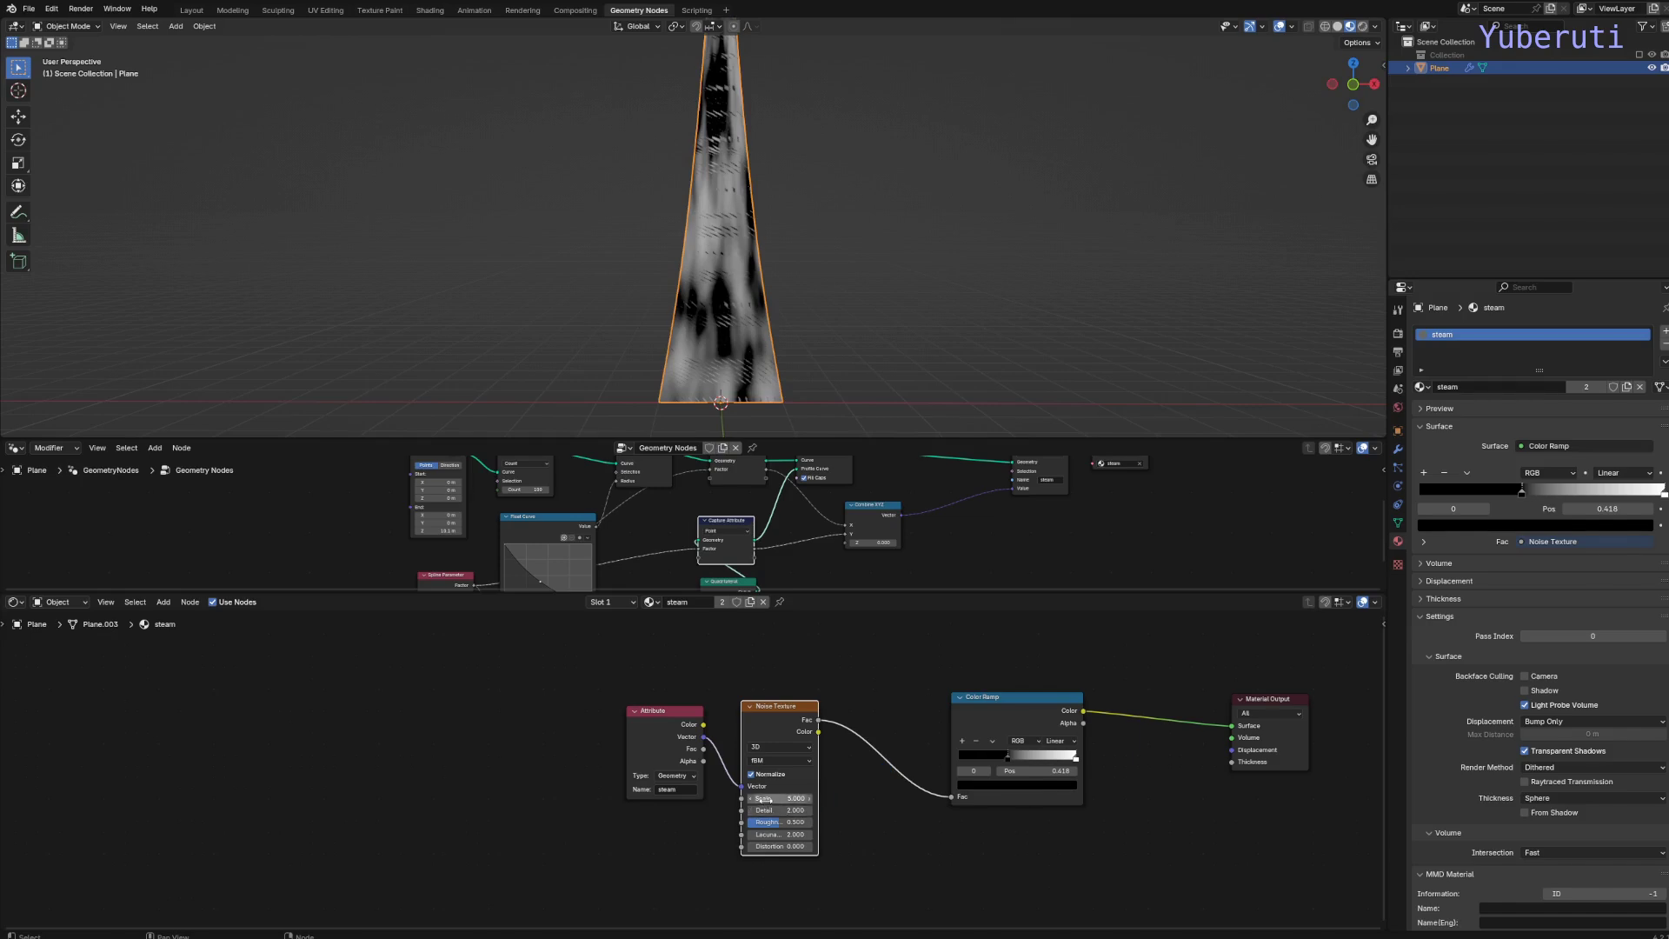
Spread out the material nodes and insert a Vector Math node between Attribute and Noise Texture.
drag(677, 730, 579, 734)
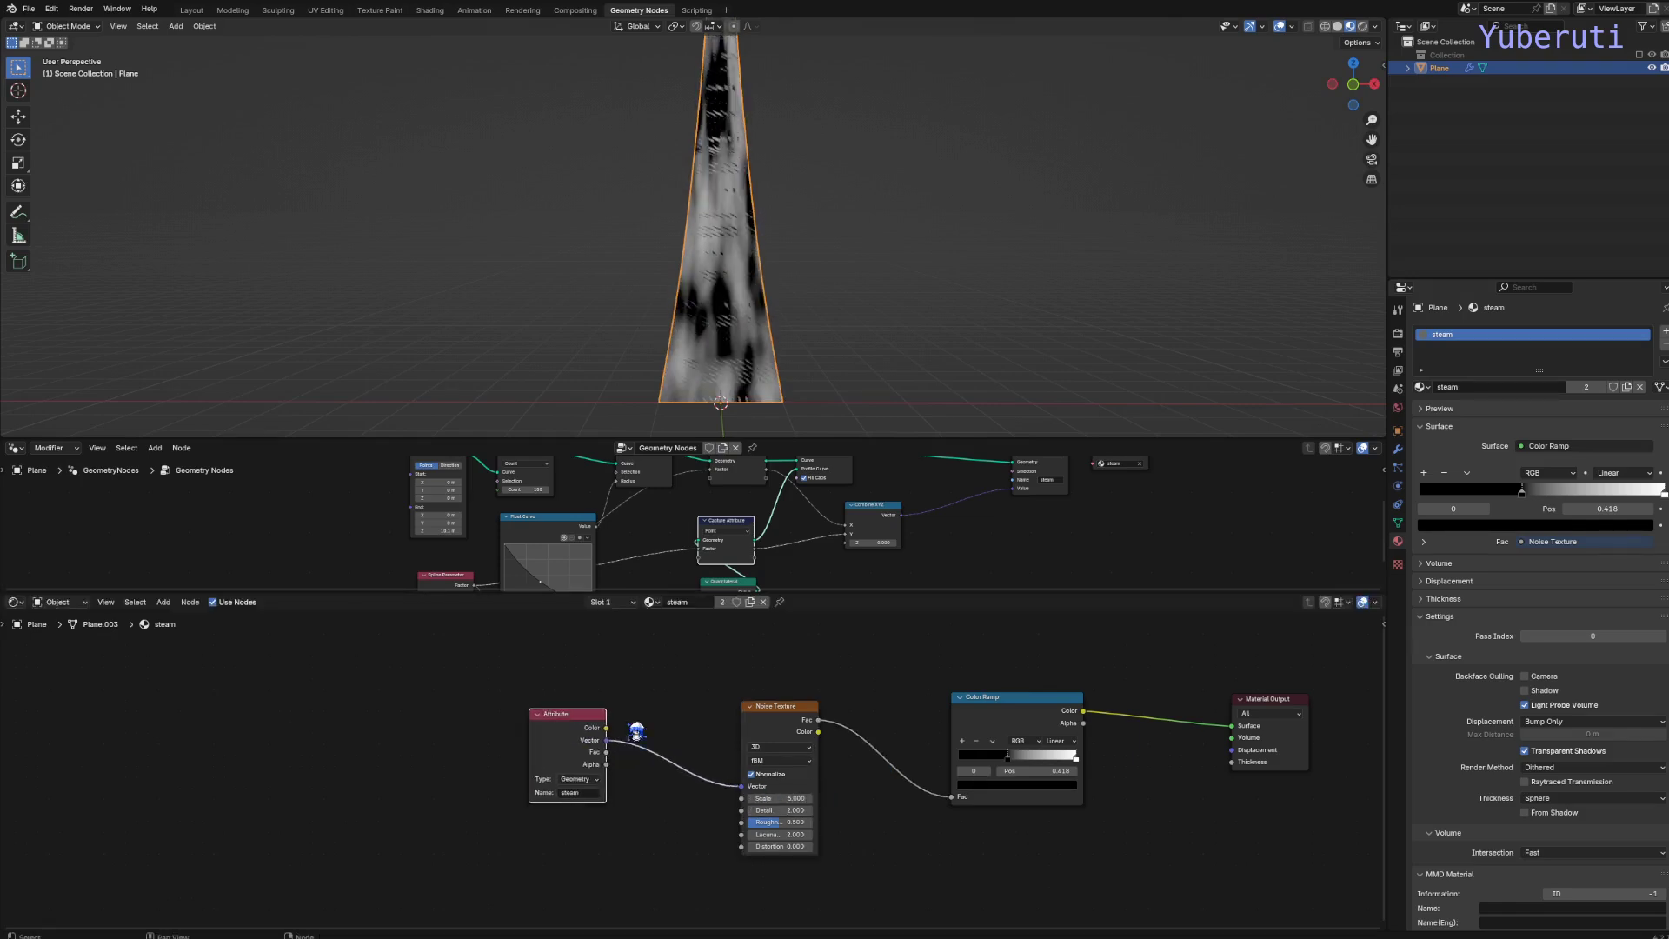
drag(780, 726, 869, 718)
click(708, 706)
key(shift+a)
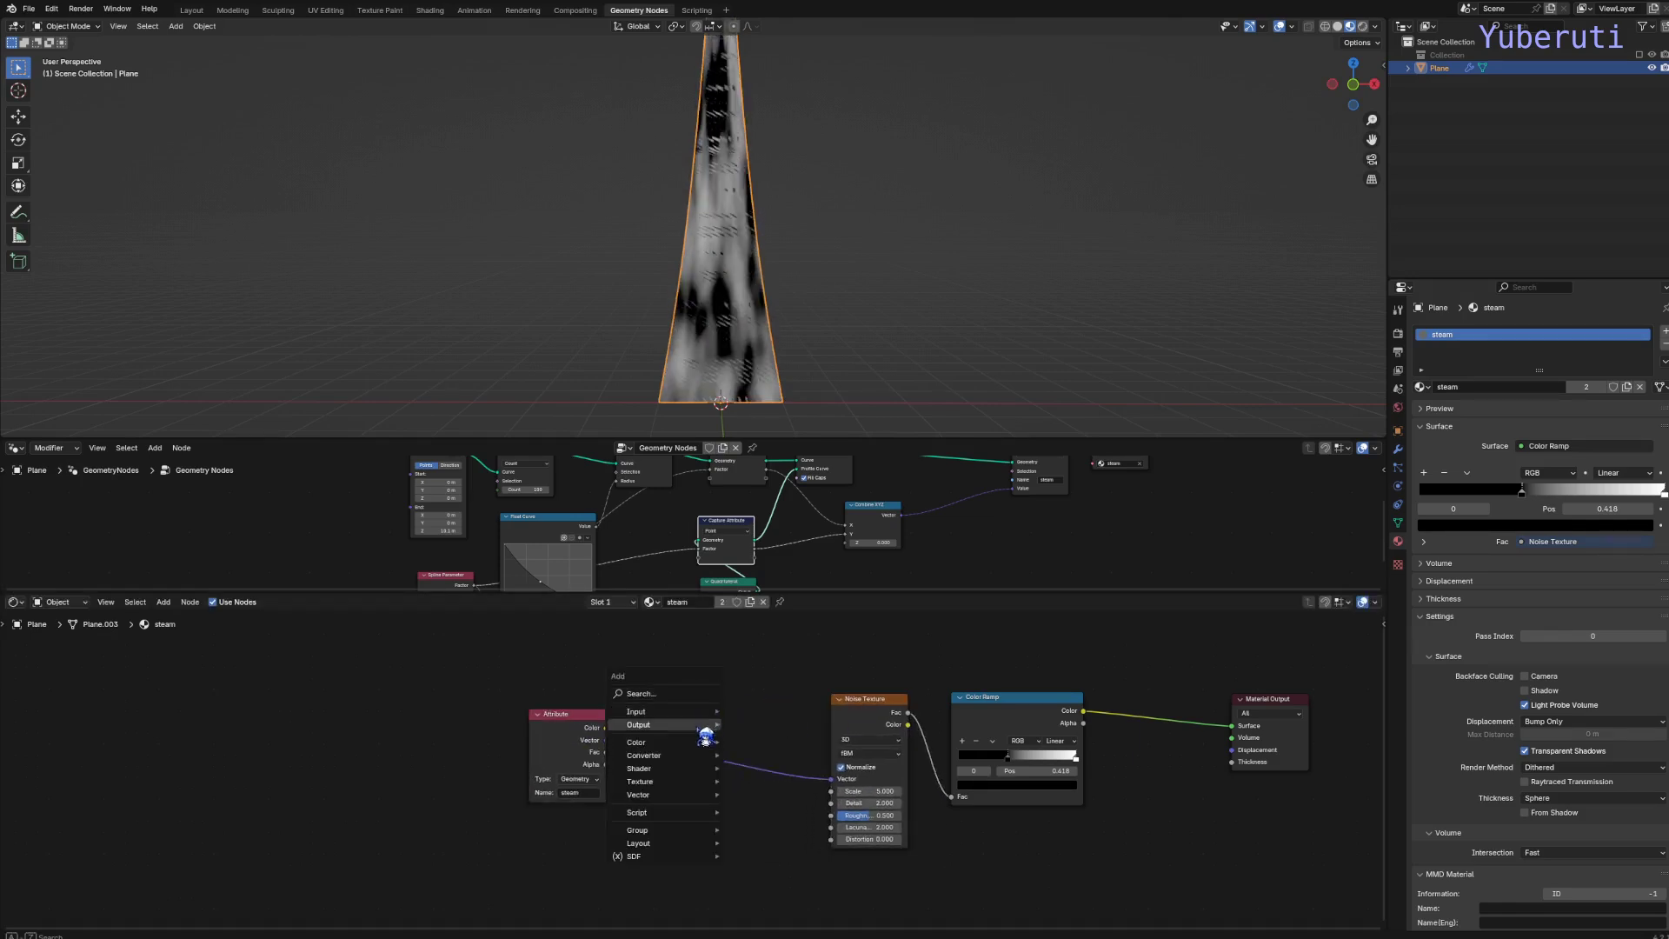
mouse_move(693, 769)
click(770, 745)
click(740, 779)
scroll(742, 793, up, 2)
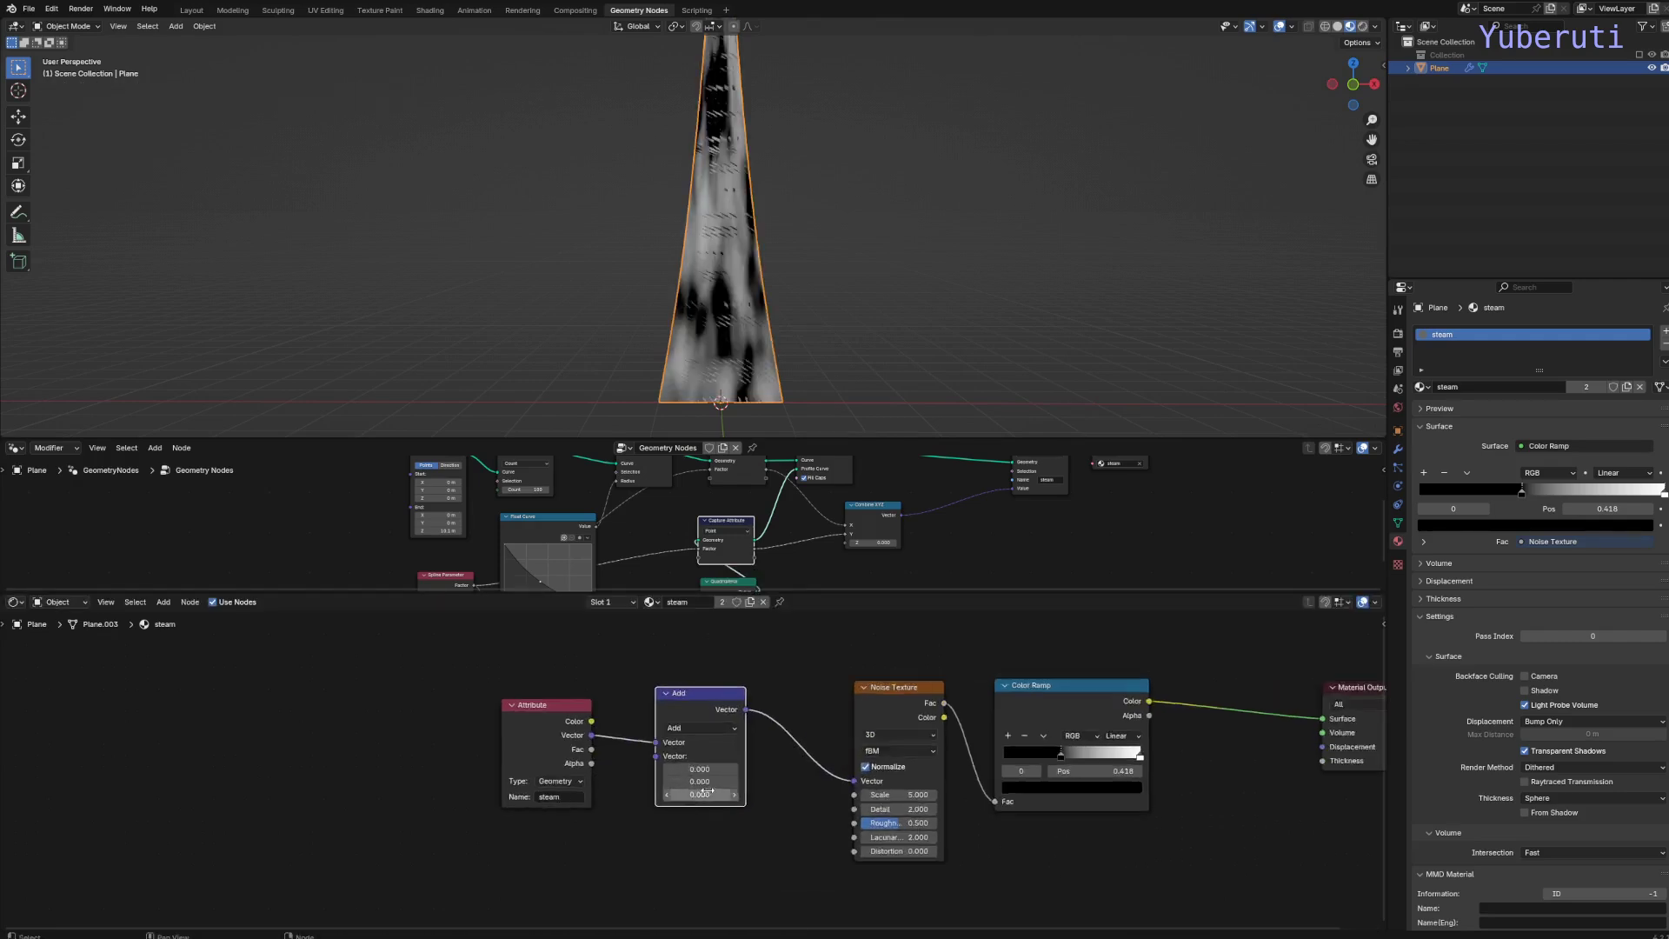
Set the Vector Math node to Multiply with the vector 0.600, 1.000, 1.000.
click(701, 724)
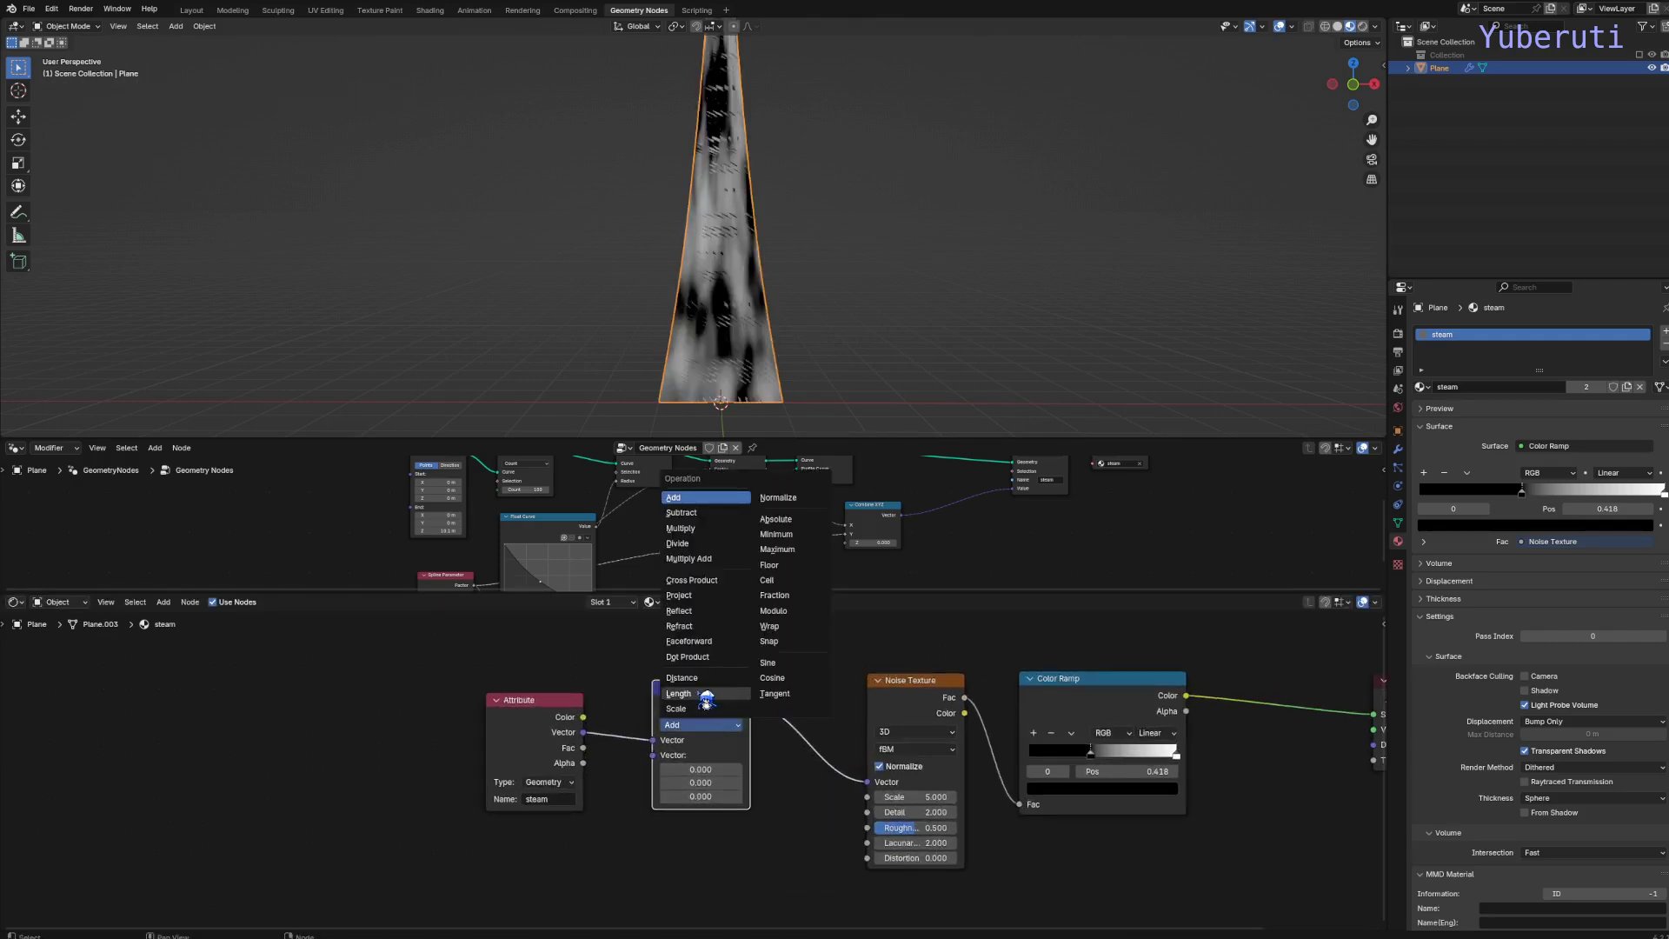
click(680, 528)
mouse_move(695, 796)
mouse_down()
mouse_move(693, 769)
mouse_move(731, 769)
mouse_move(666, 769)
mouse_move(705, 769)
mouse_up()
key(Return)
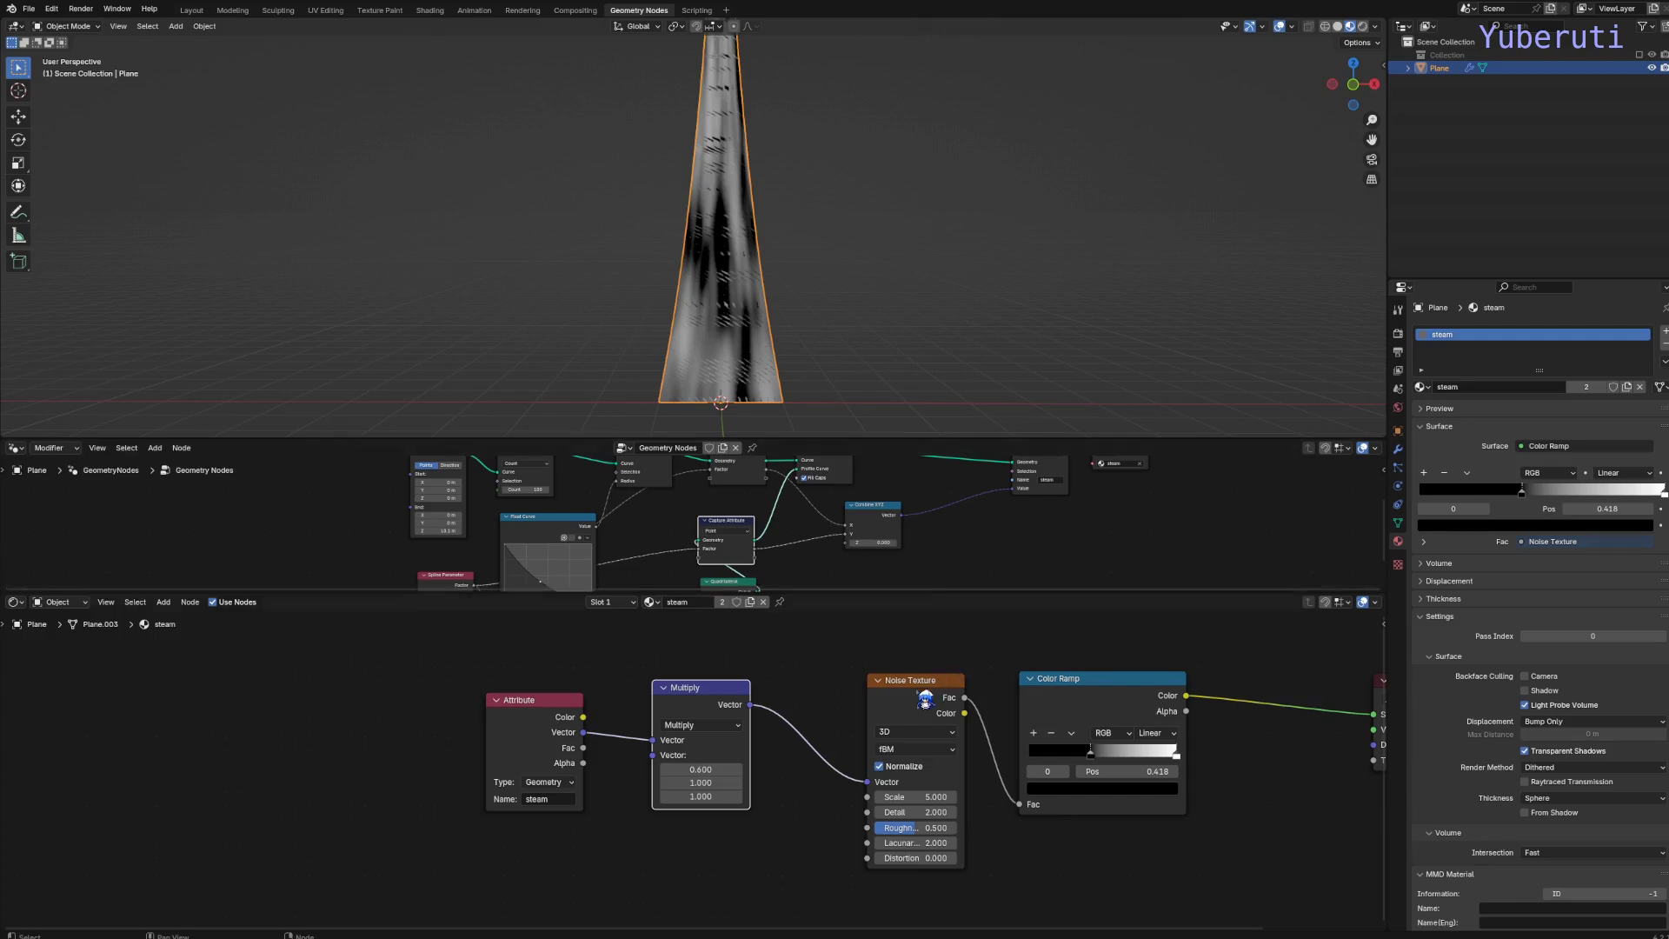
Make room before the Material Output by rearranging the nodes, and add an Emission shader.
drag(913, 698, 826, 703)
drag(1078, 696, 956, 700)
scroll(957, 700, down, 3)
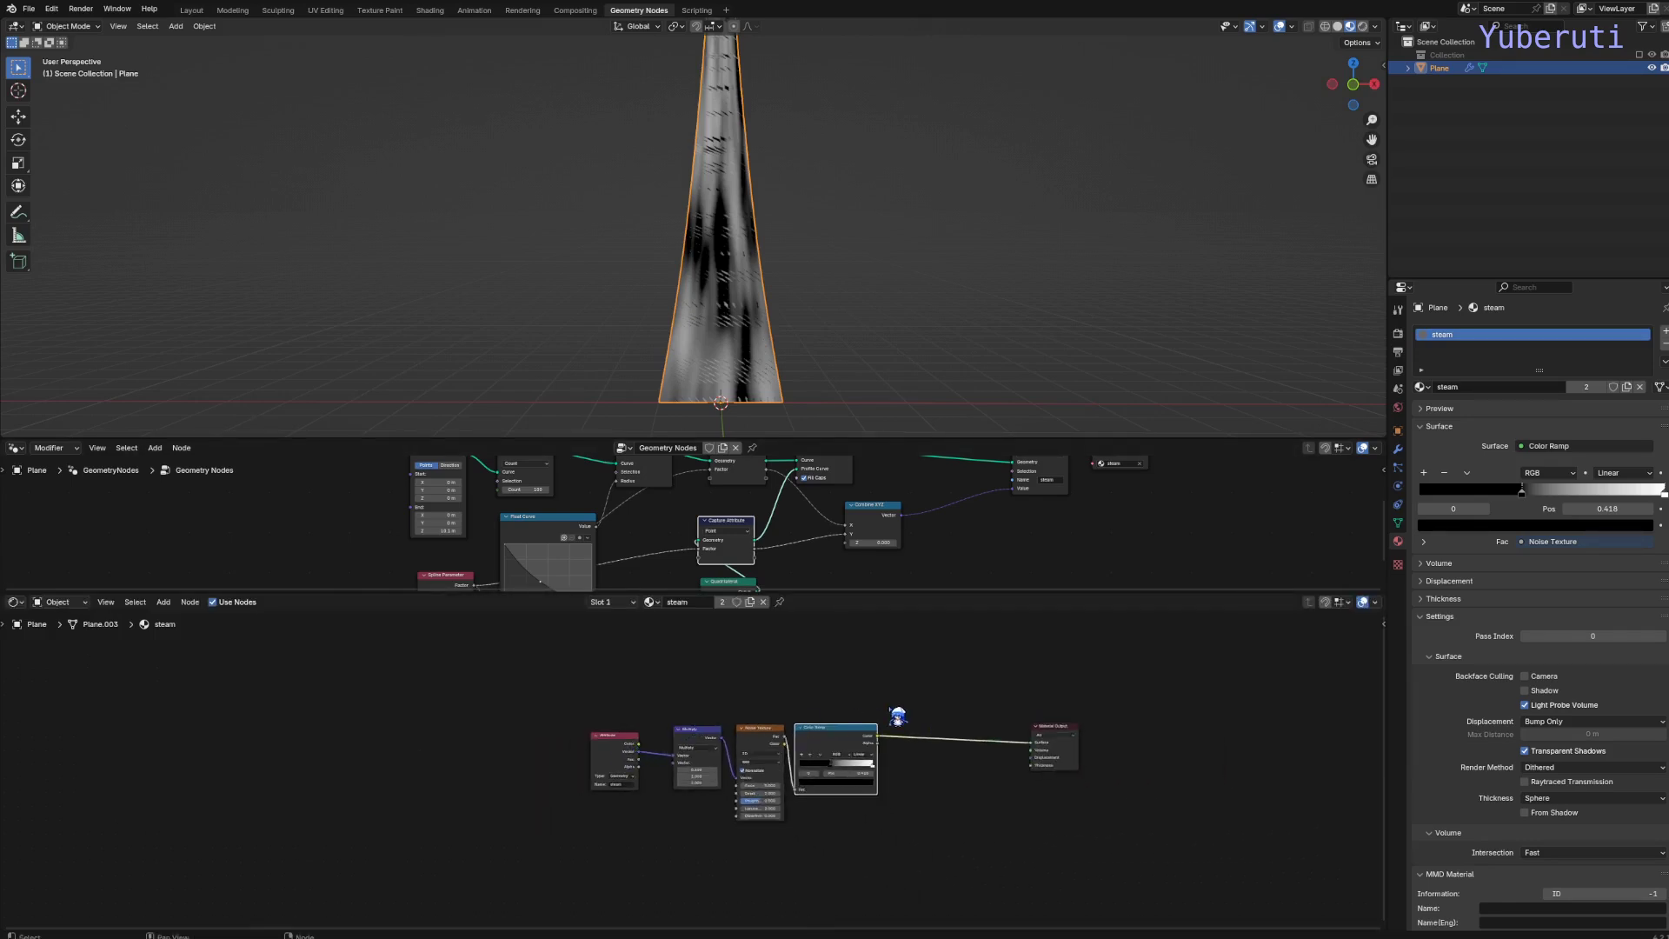
drag(1058, 736, 1176, 735)
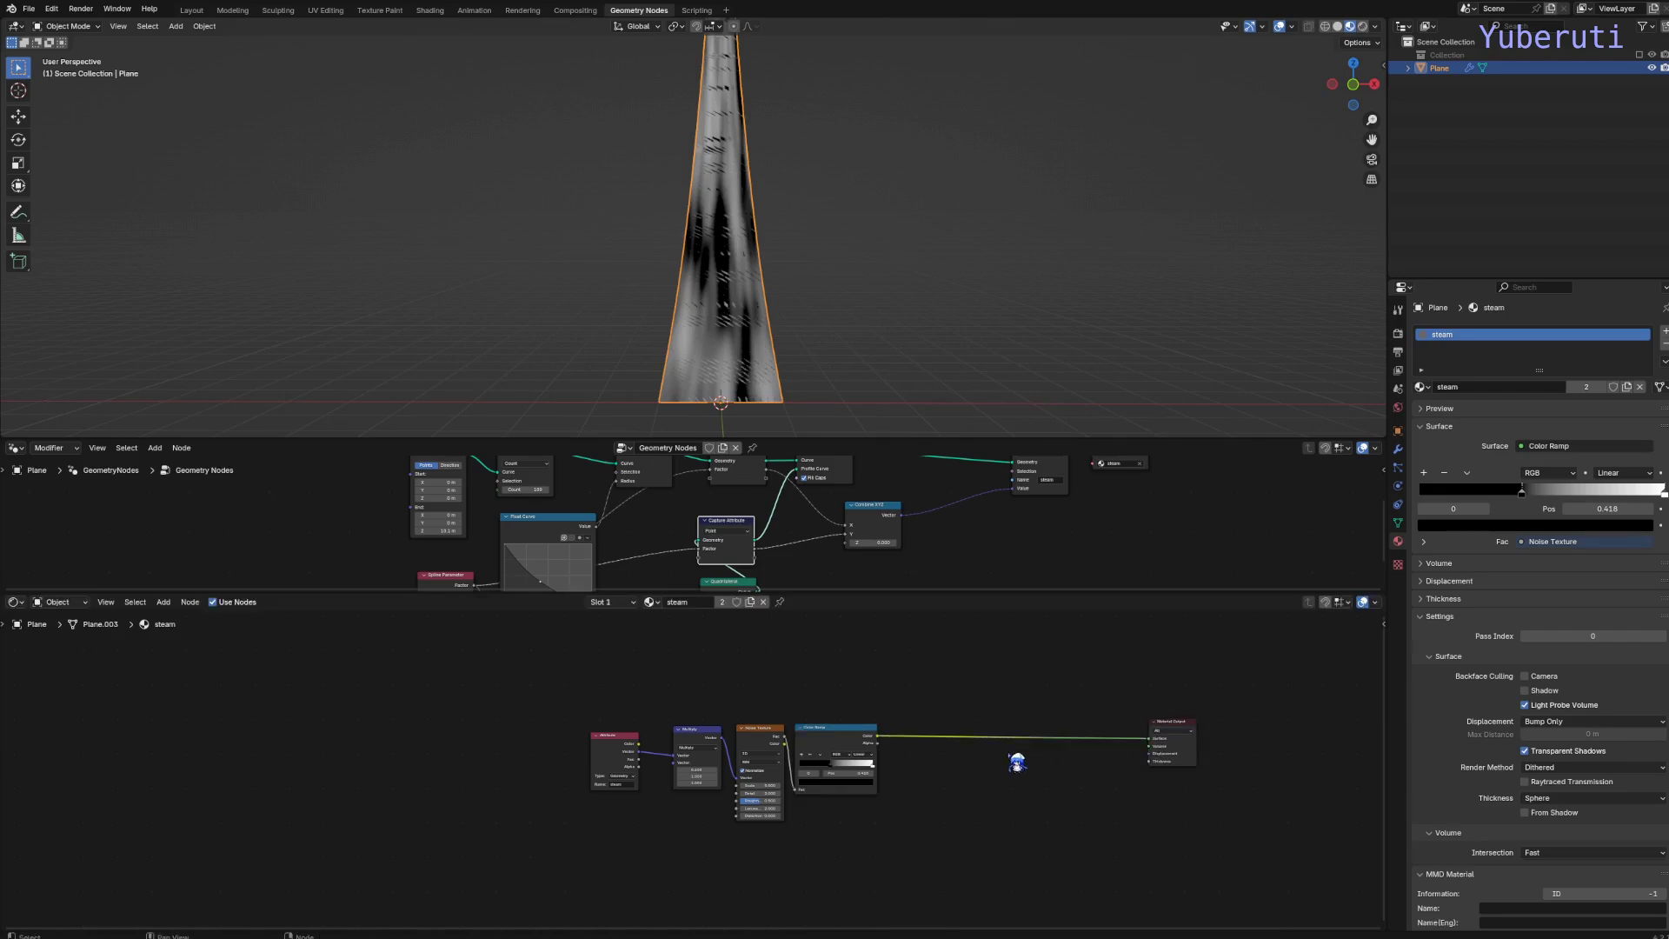
key(shift+a)
mouse_move(920, 785)
click(1024, 616)
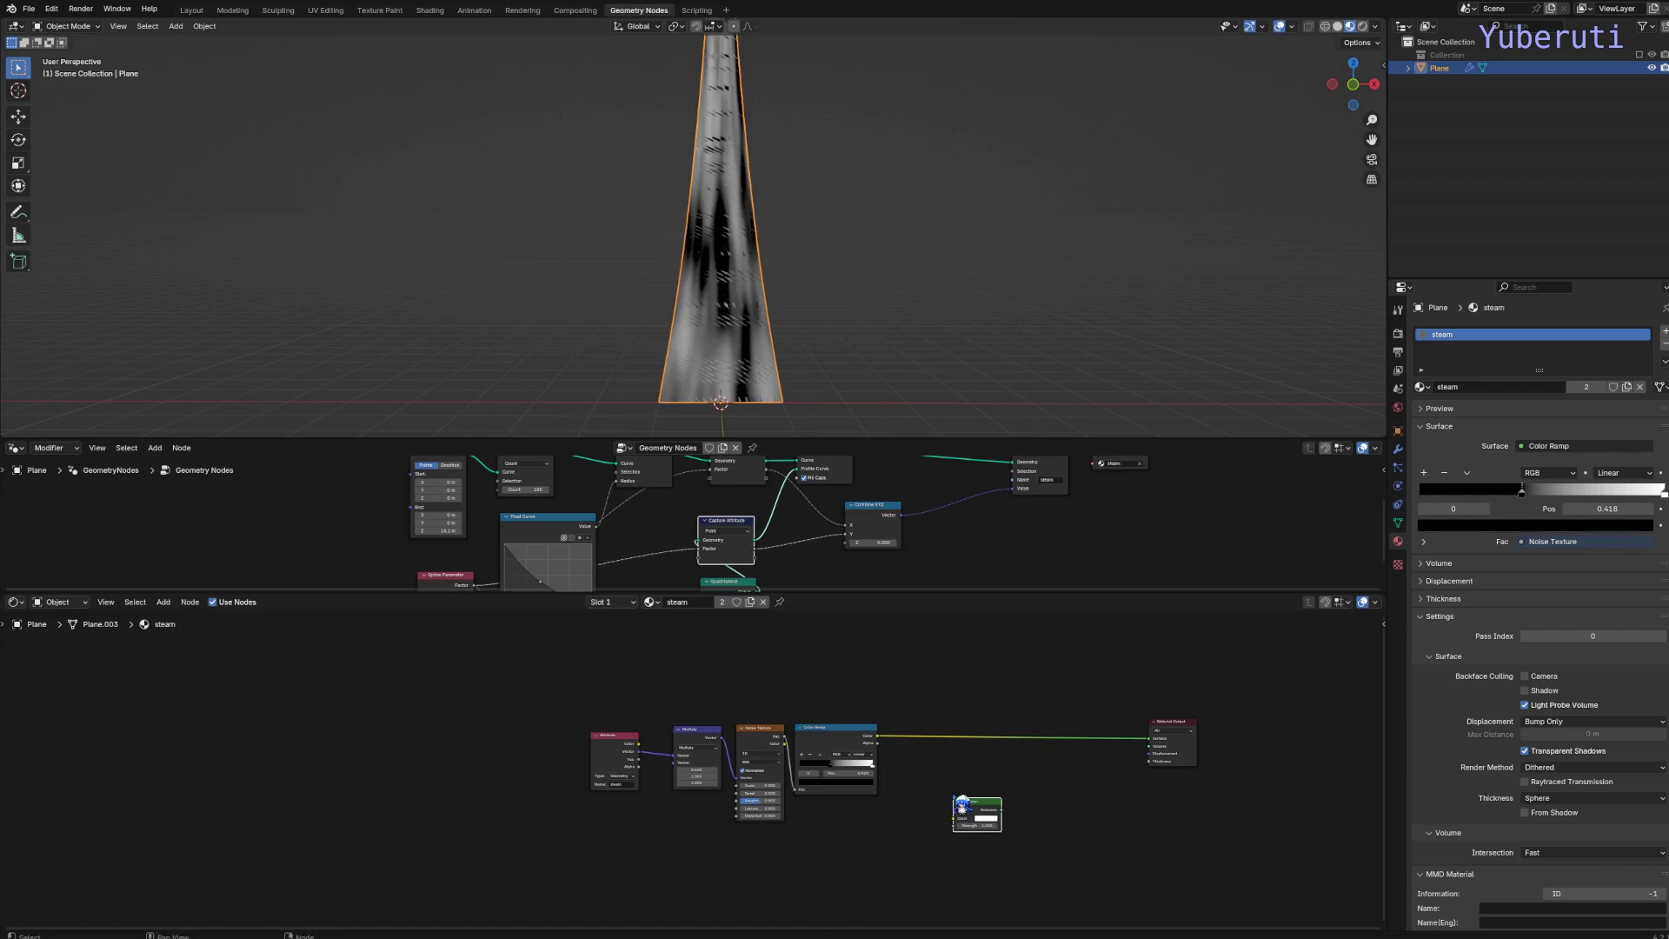
click(958, 794)
Add a Transparent BSDF above the Emission node and a Mix Shader before the Material Output.
key(shift+a)
click(1028, 766)
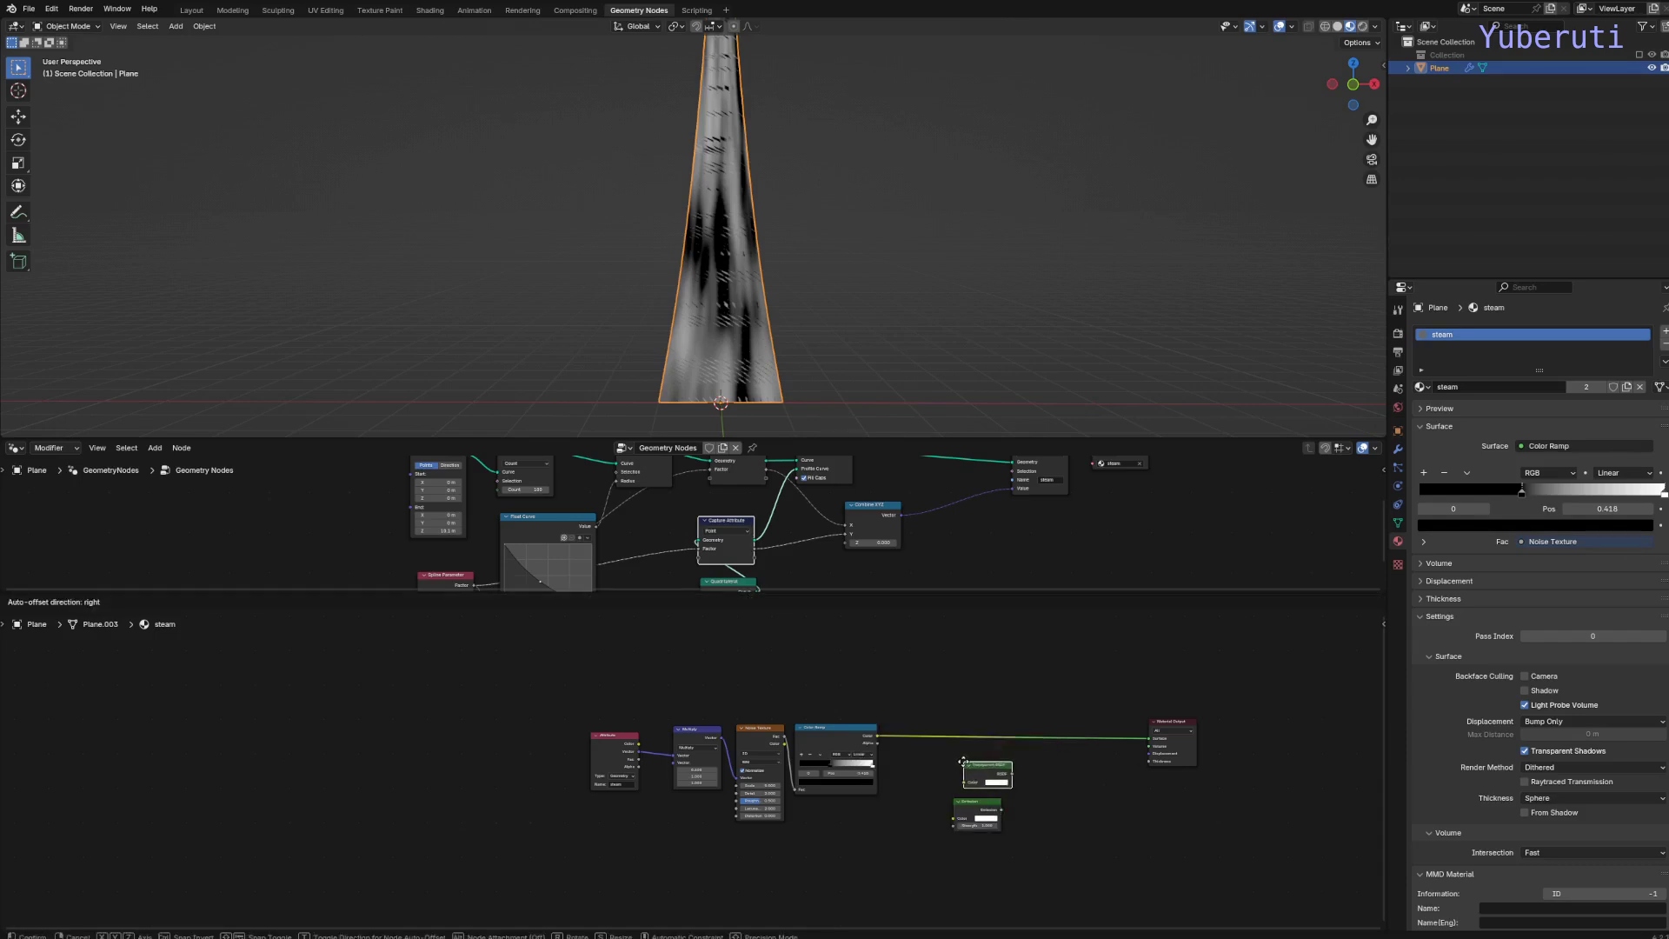
click(984, 776)
key(shift+a)
mouse_move(1040, 763)
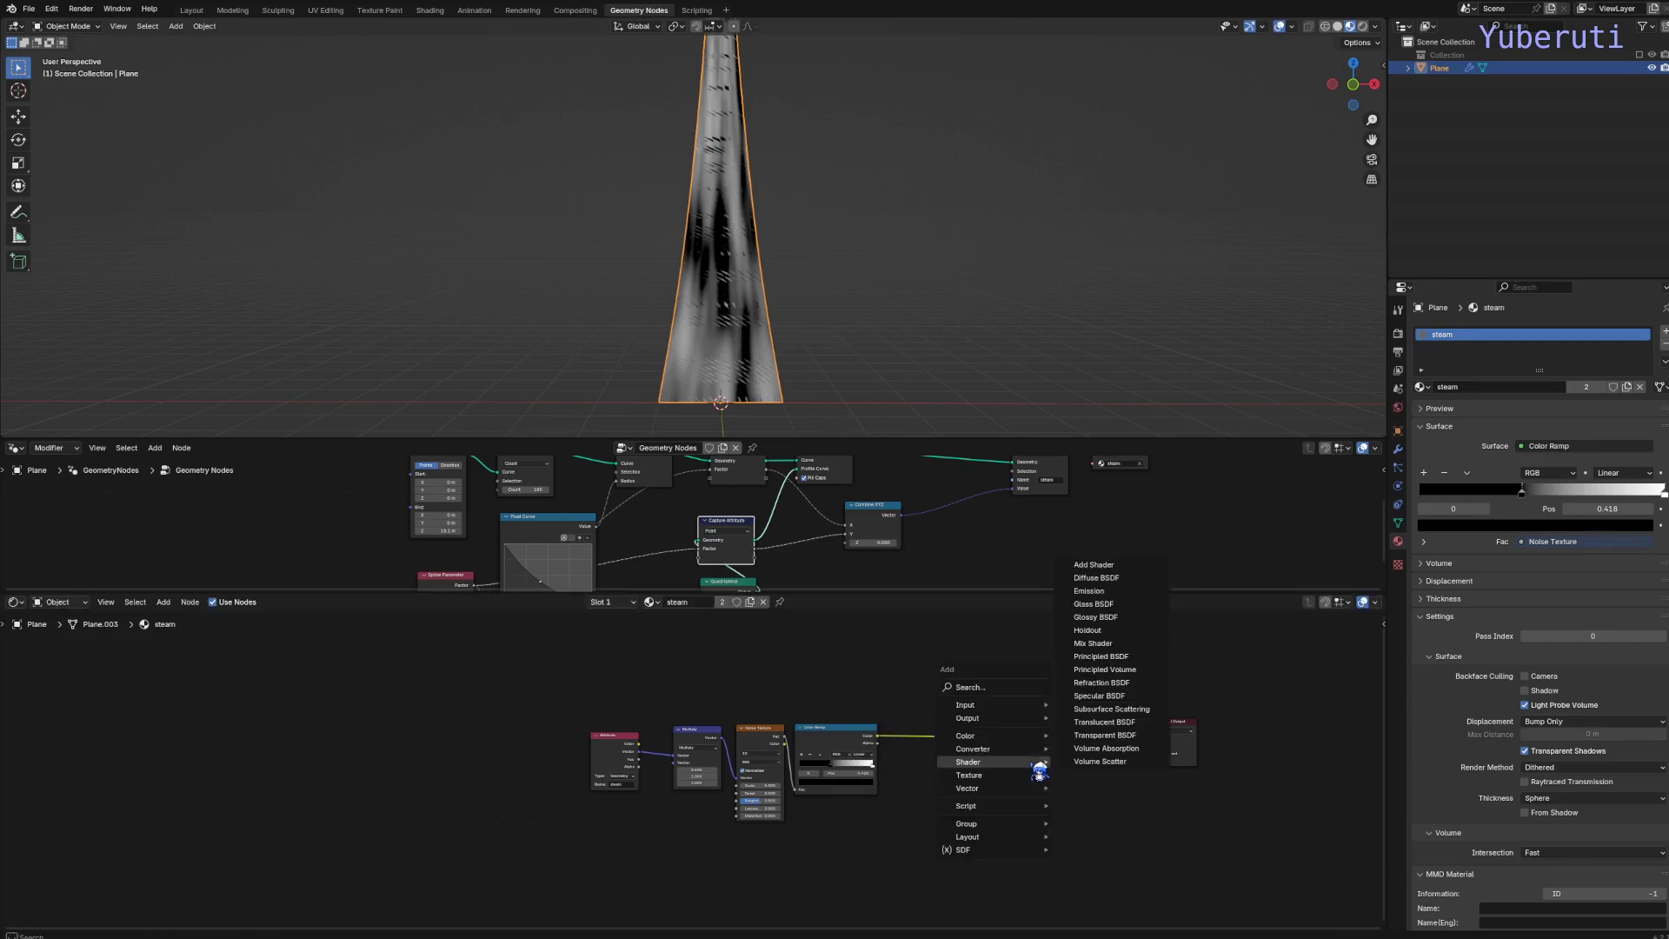
click(1107, 644)
click(1073, 764)
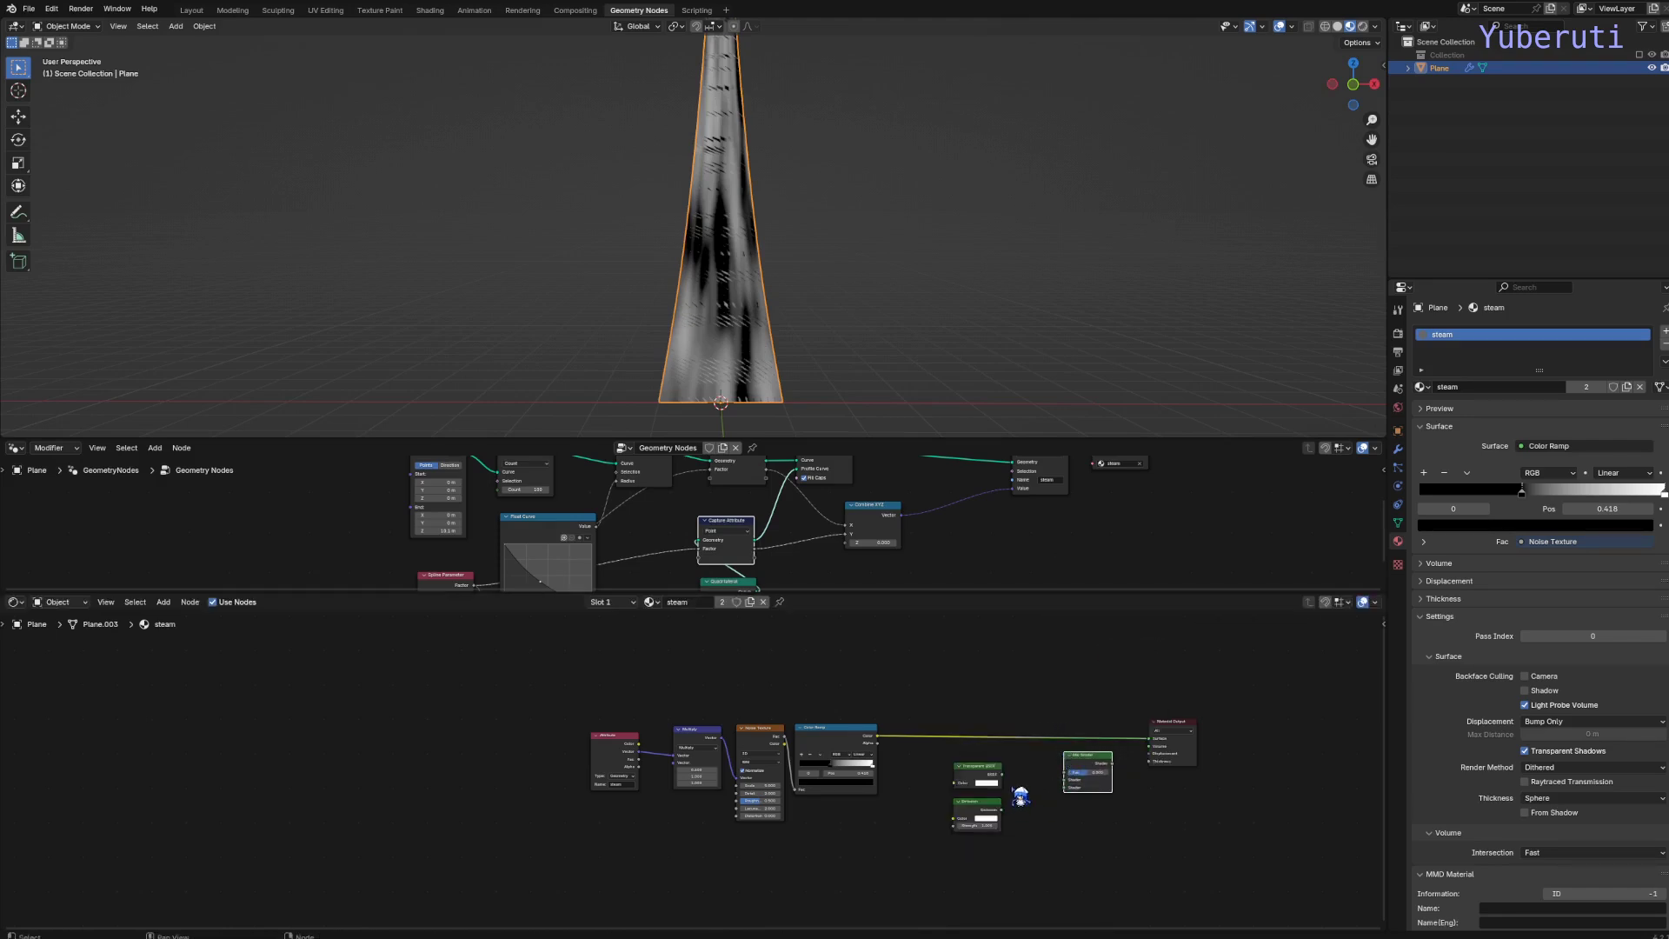
Mix Transparent BSDF and Emission through the Mix Shader using the Color Ramp as Fac, and feed it to Surface.
drag(1002, 775, 1150, 738)
drag(878, 735, 1065, 772)
drag(950, 706, 1076, 814)
drag(1086, 758, 1094, 719)
Set the steam material's render method to Blended.
scroll(812, 294, up, 3)
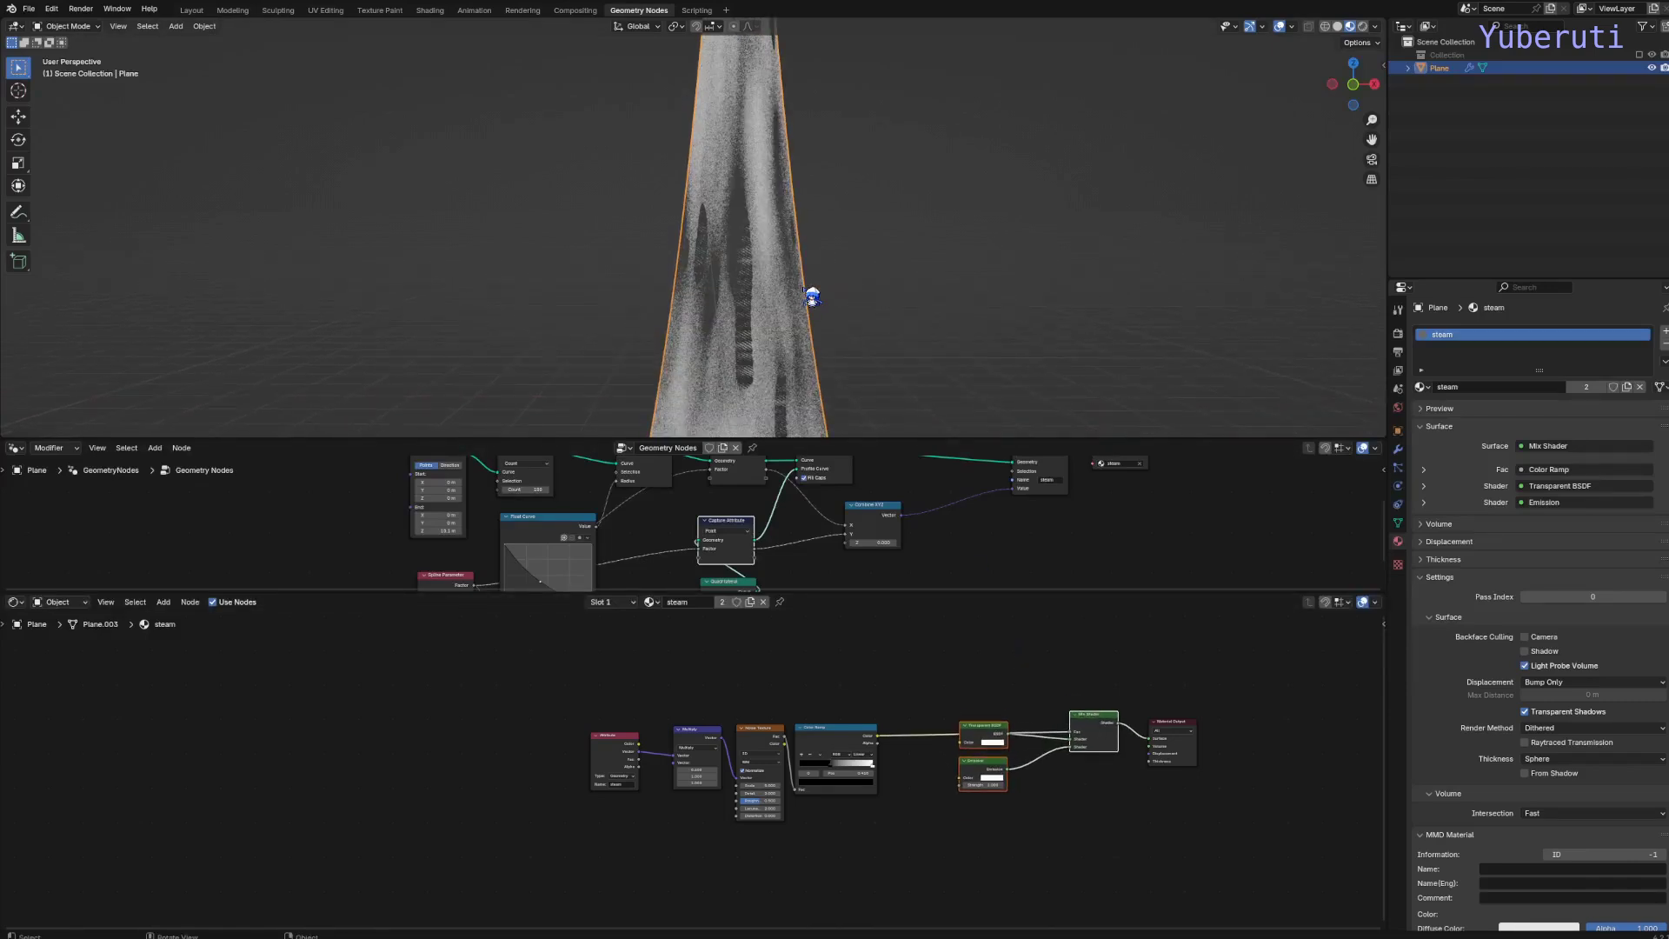
scroll(827, 317, down, 2)
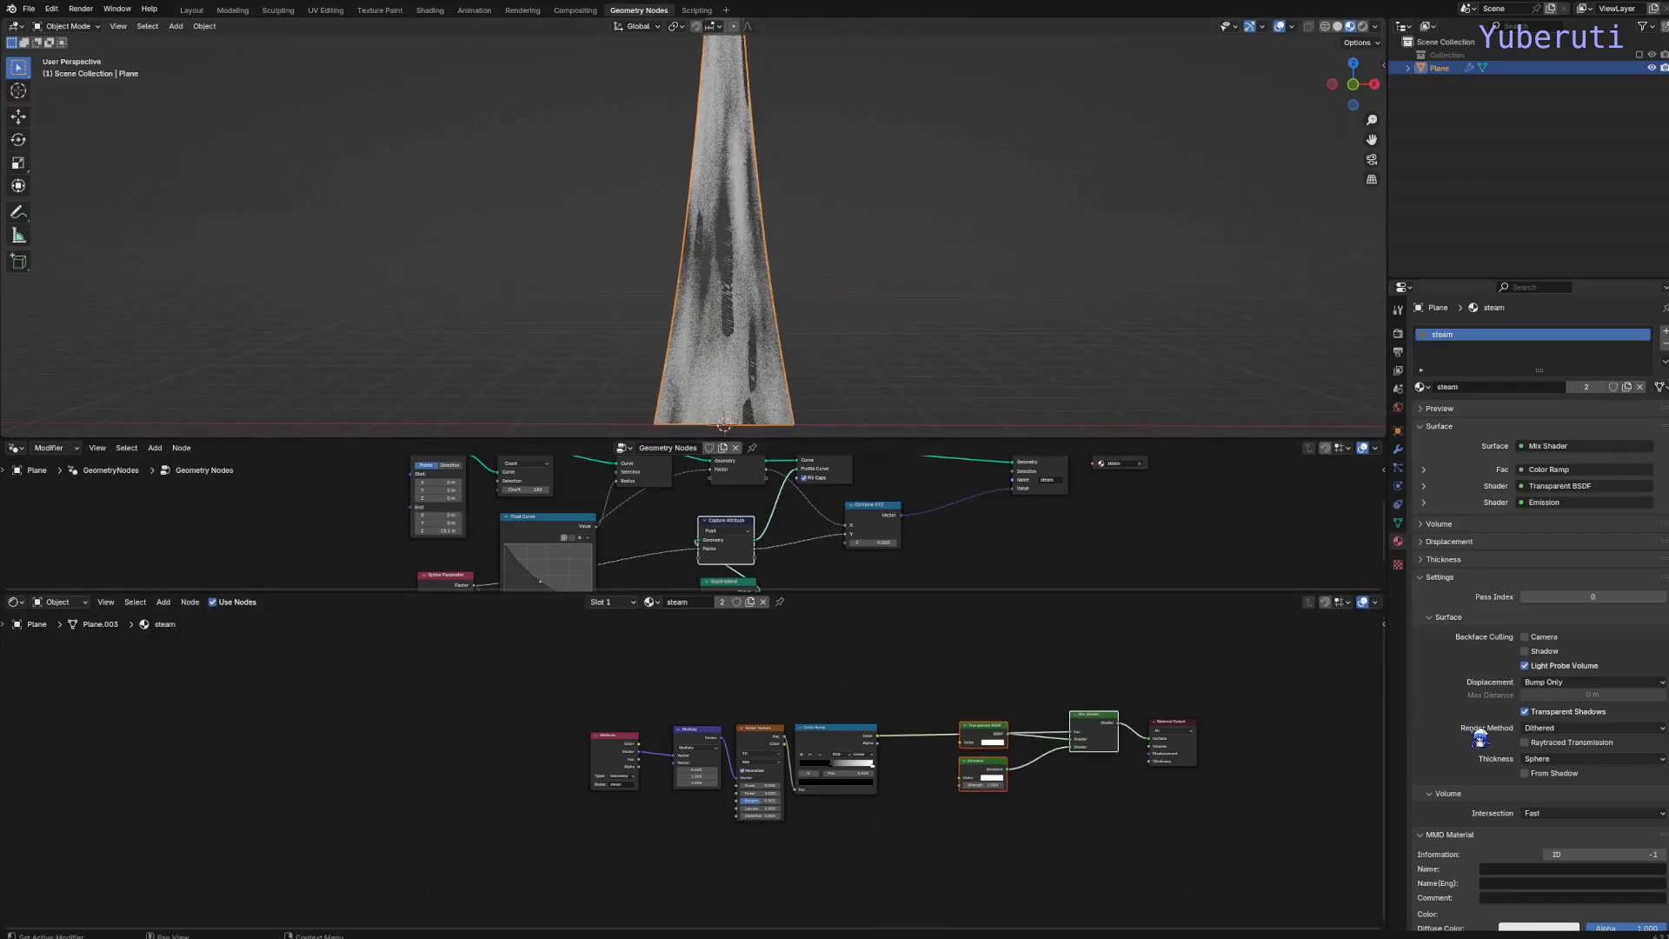
click(1571, 730)
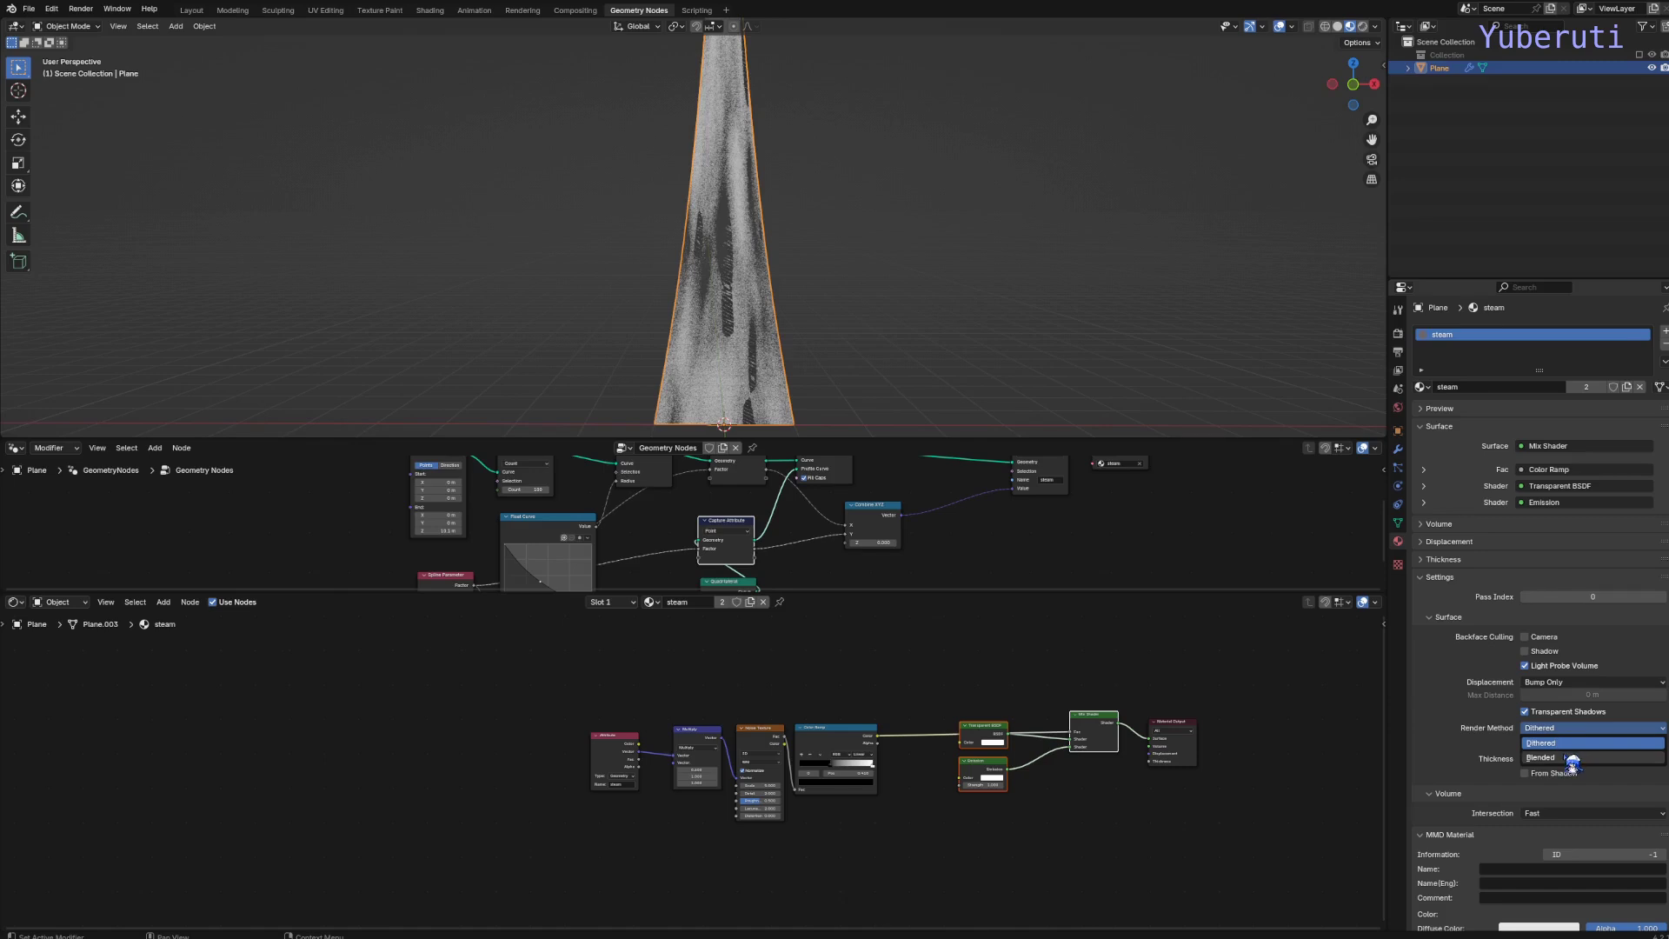
click(1571, 746)
scroll(833, 303, up, 1)
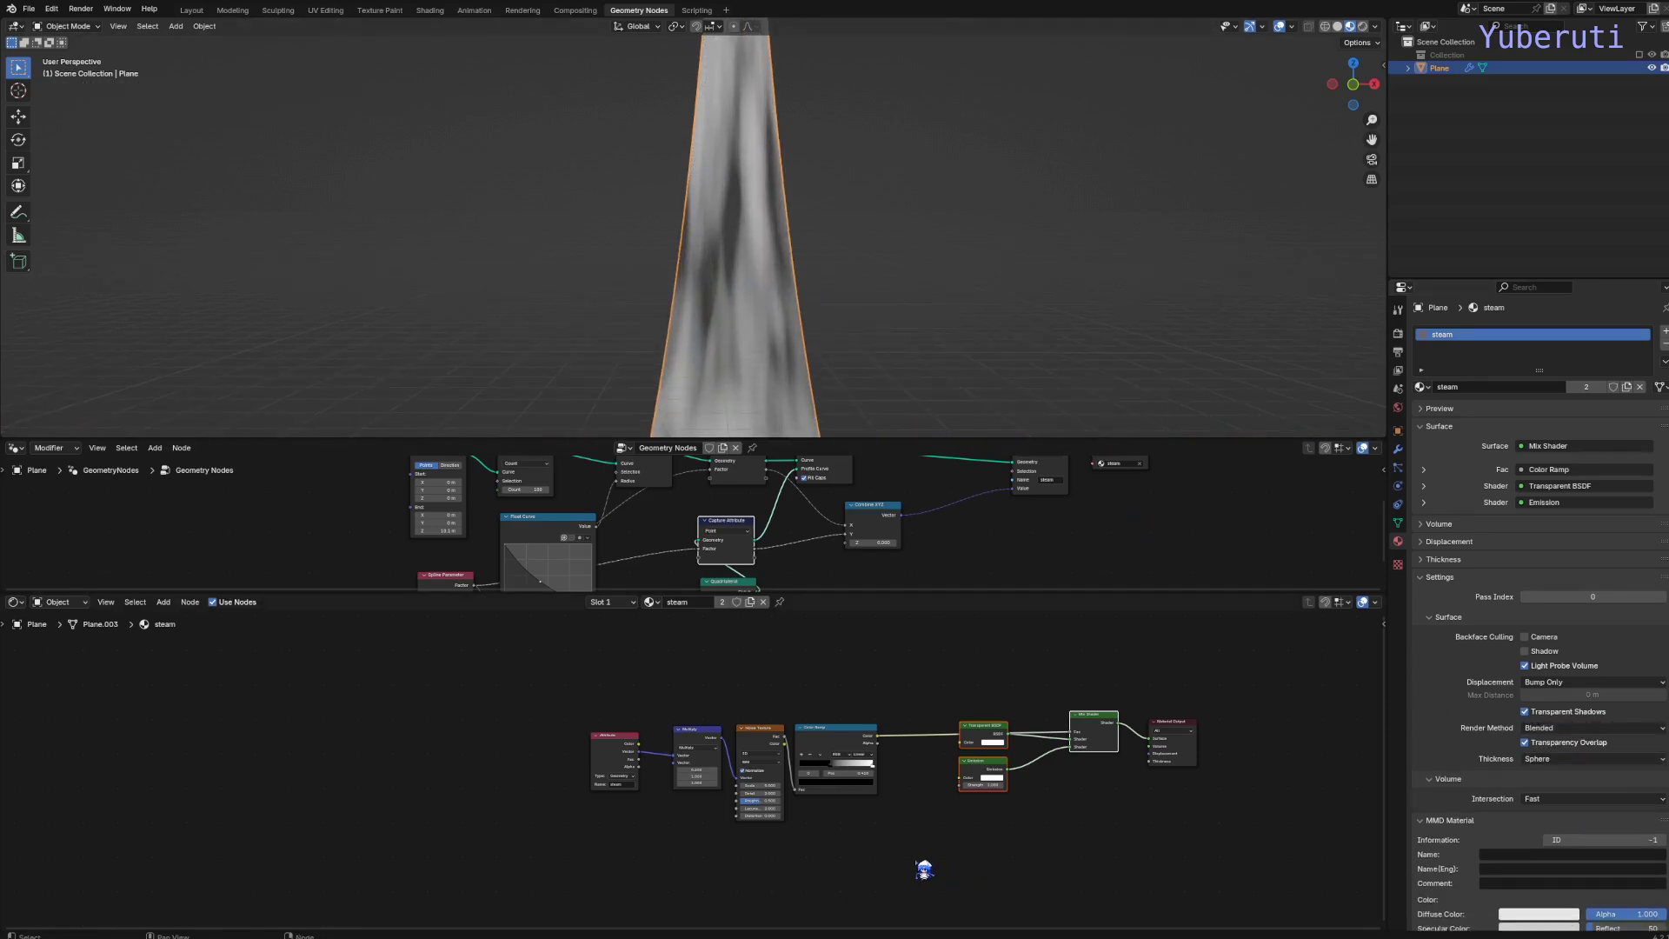
Rearrange the shader, Color Ramp, Noise Texture, Attribute and Multiply nodes with more space between them.
scroll(913, 865, up, 2)
drag(989, 769, 932, 770)
drag(877, 716, 955, 712)
drag(811, 720, 871, 718)
drag(579, 737, 506, 733)
drag(687, 741, 679, 742)
Tune the steam streaks with Multiply X at 0.200, the Color Ramp's white stop at about 0.8 and noise Scale about 4.39.
click(664, 771)
click(664, 771)
click(665, 771)
click(665, 771)
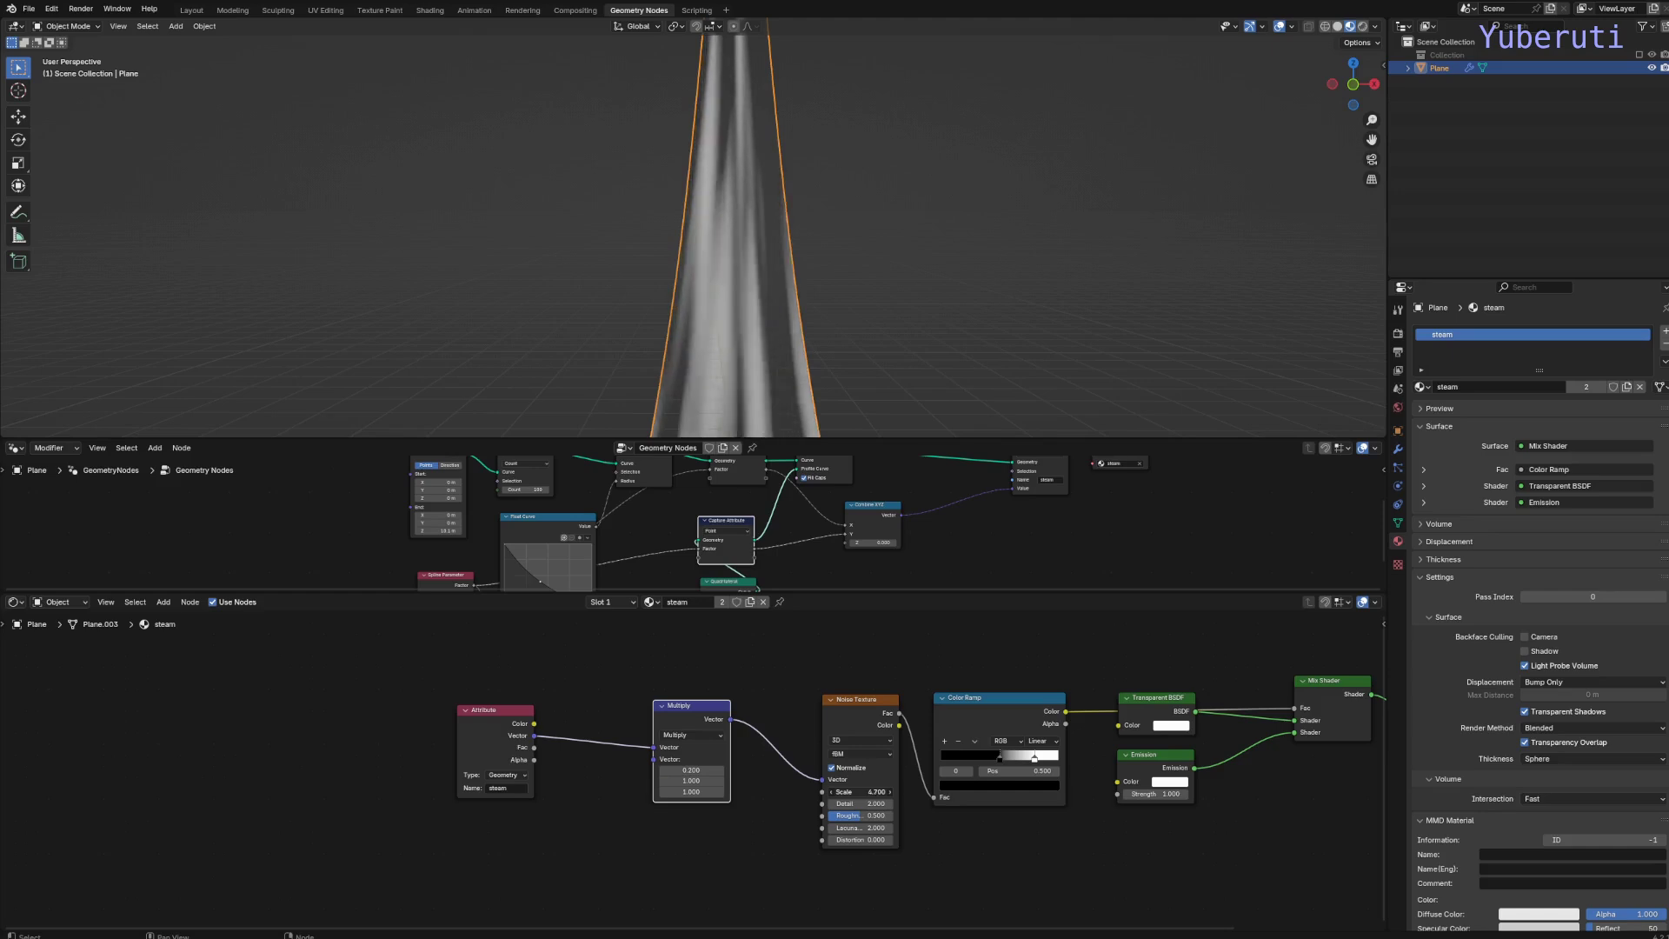
mouse_move(860, 791)
mouse_down()
mouse_move(832, 792)
mouse_move(856, 792)
mouse_up()
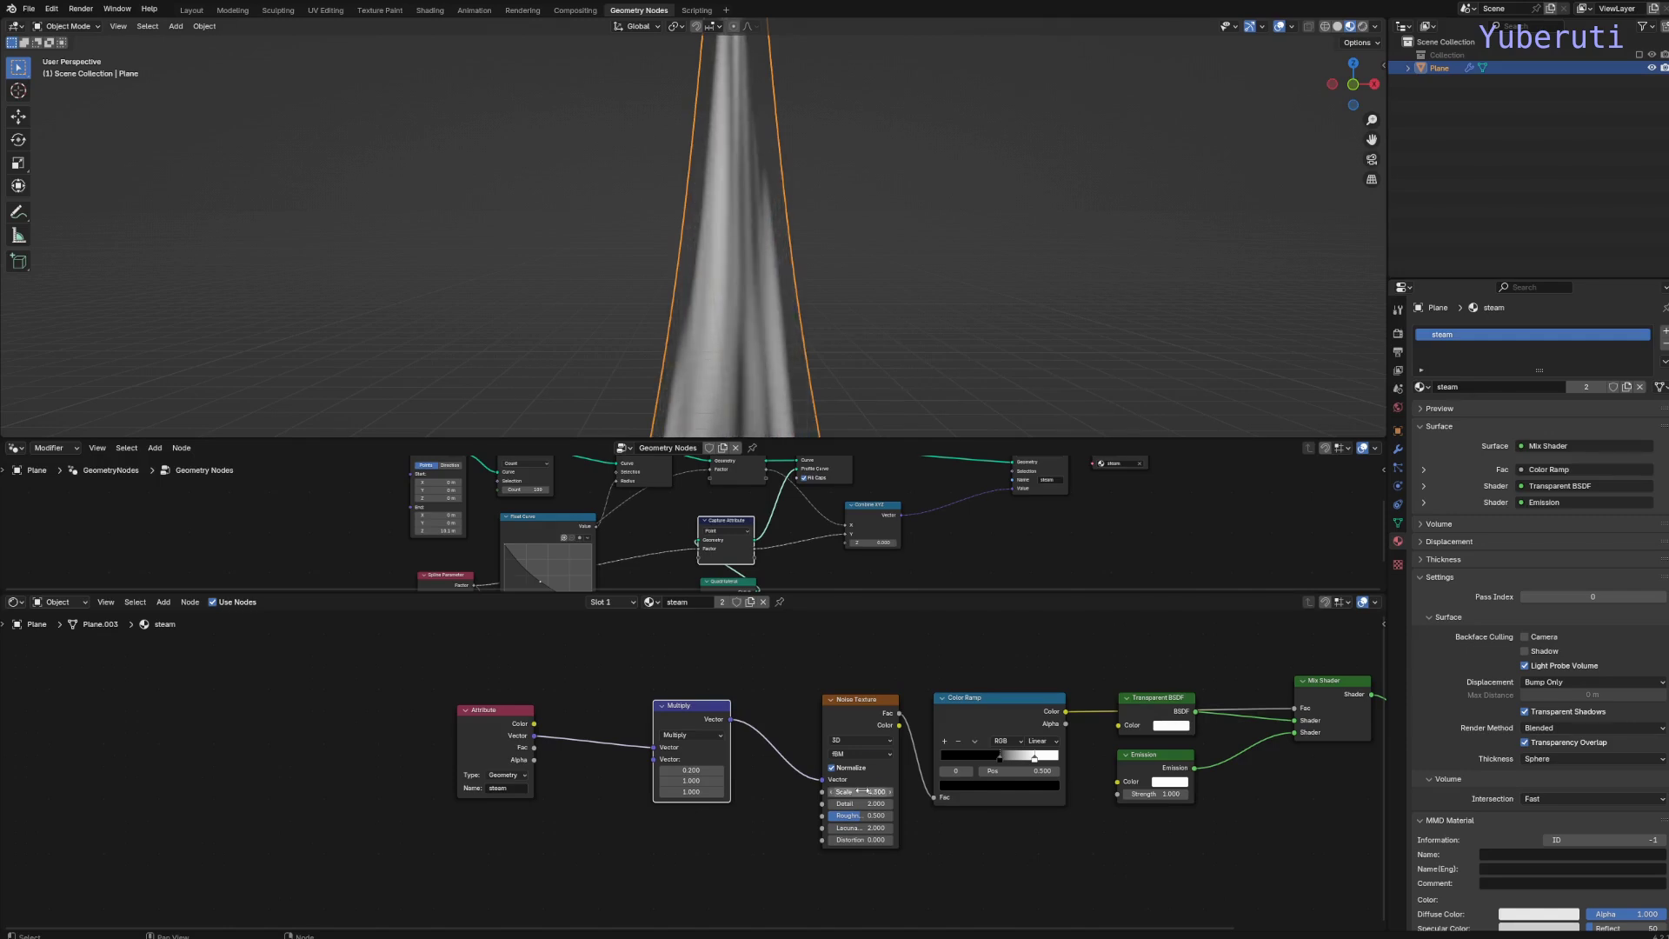
scroll(791, 252, down, 5)
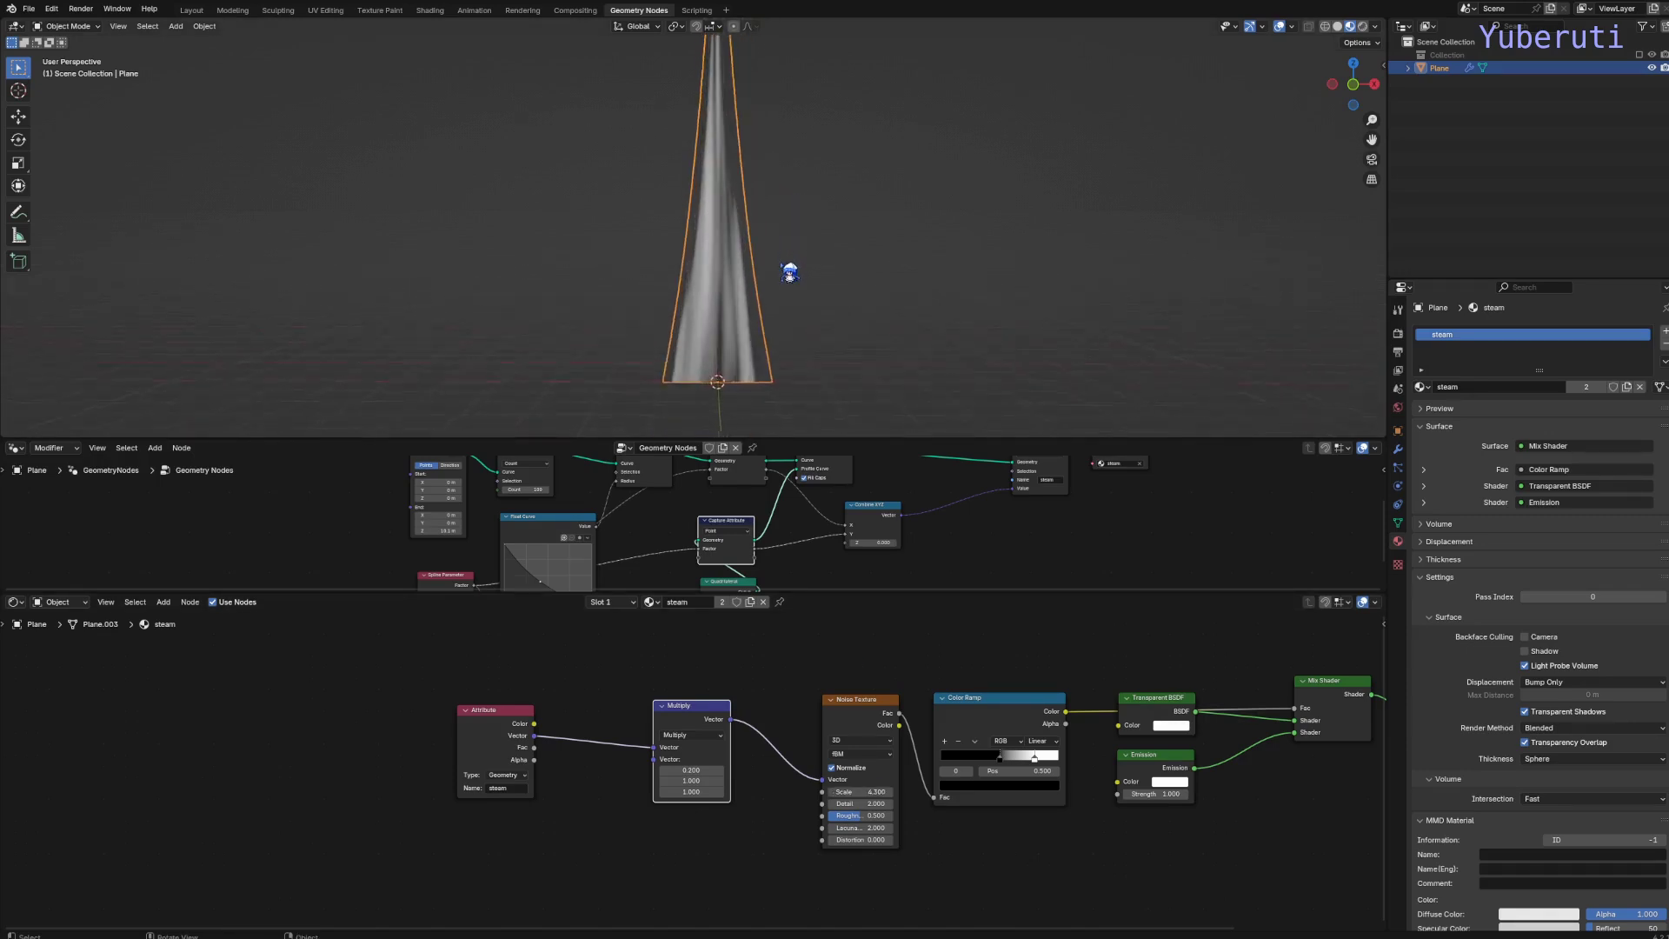
scroll(791, 271, up, 3)
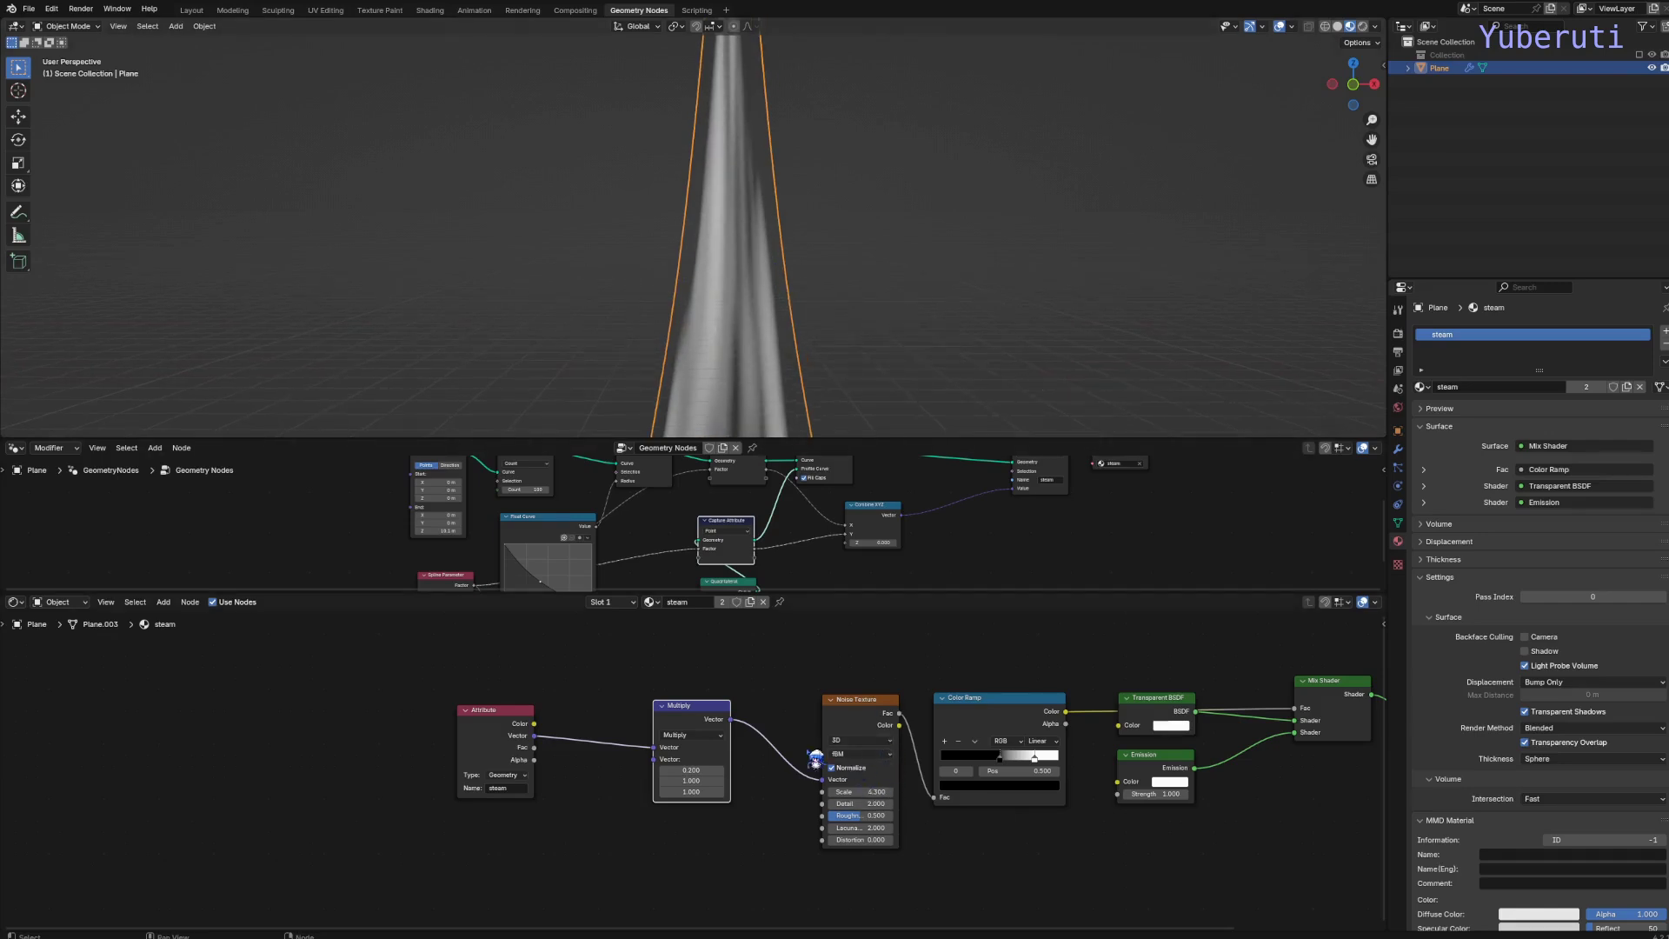
Insert a Vector Math node set to Add between the Attribute and Multiply nodes.
drag(696, 723, 745, 724)
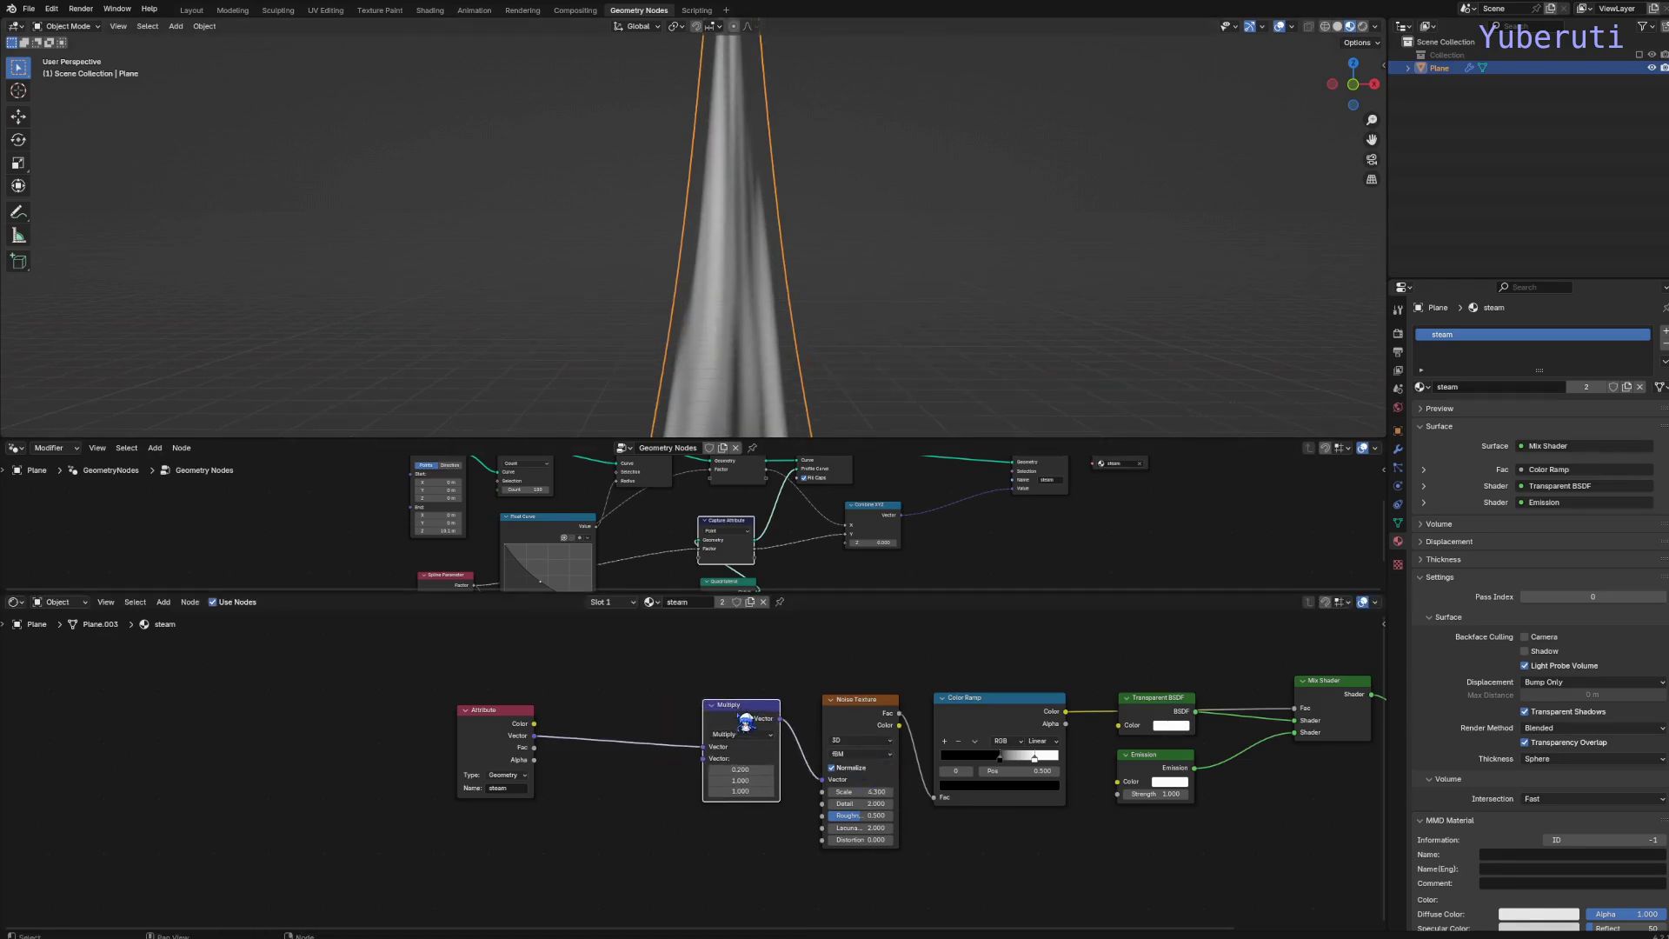
key(shift+a)
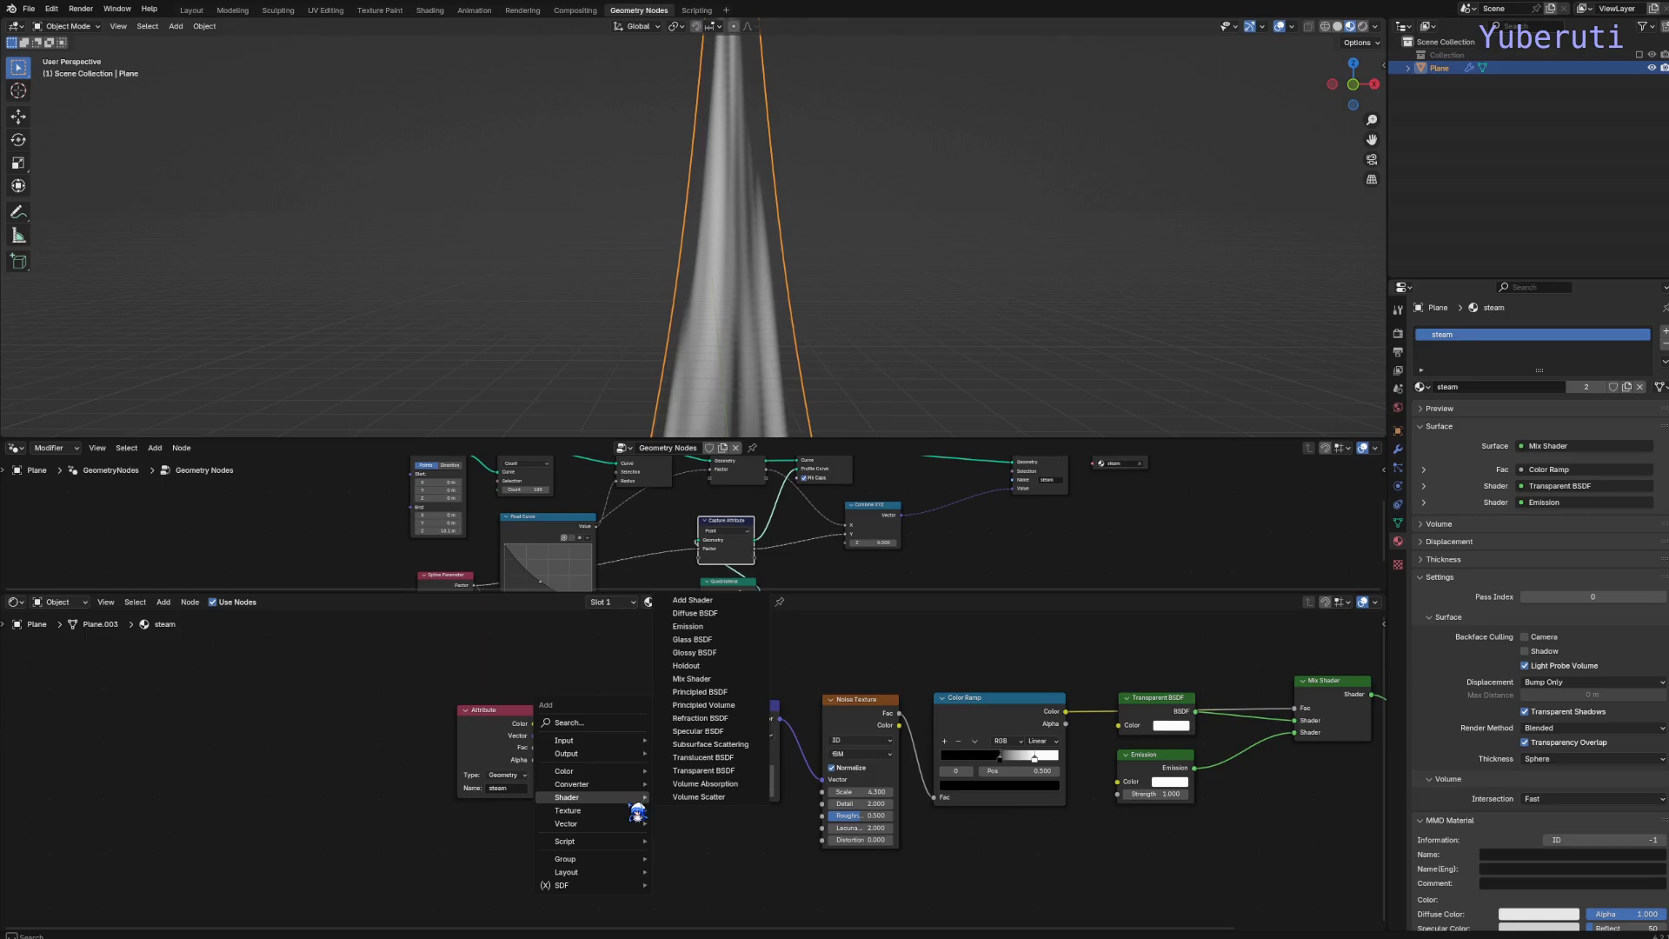
mouse_move(629, 817)
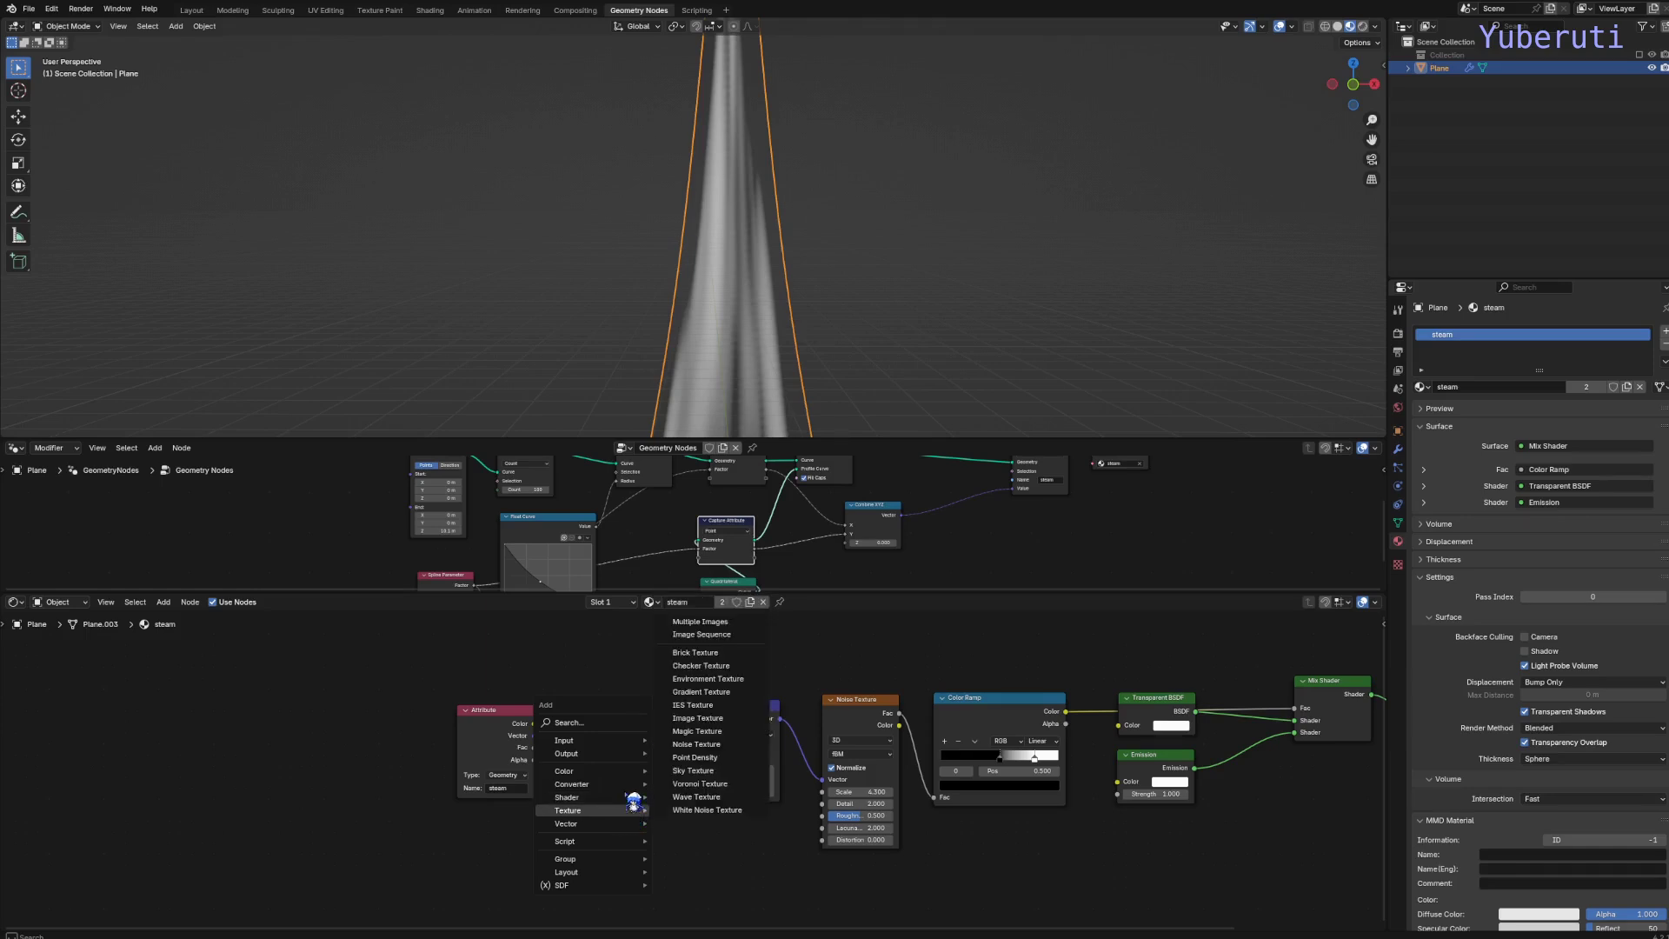
mouse_move(630, 785)
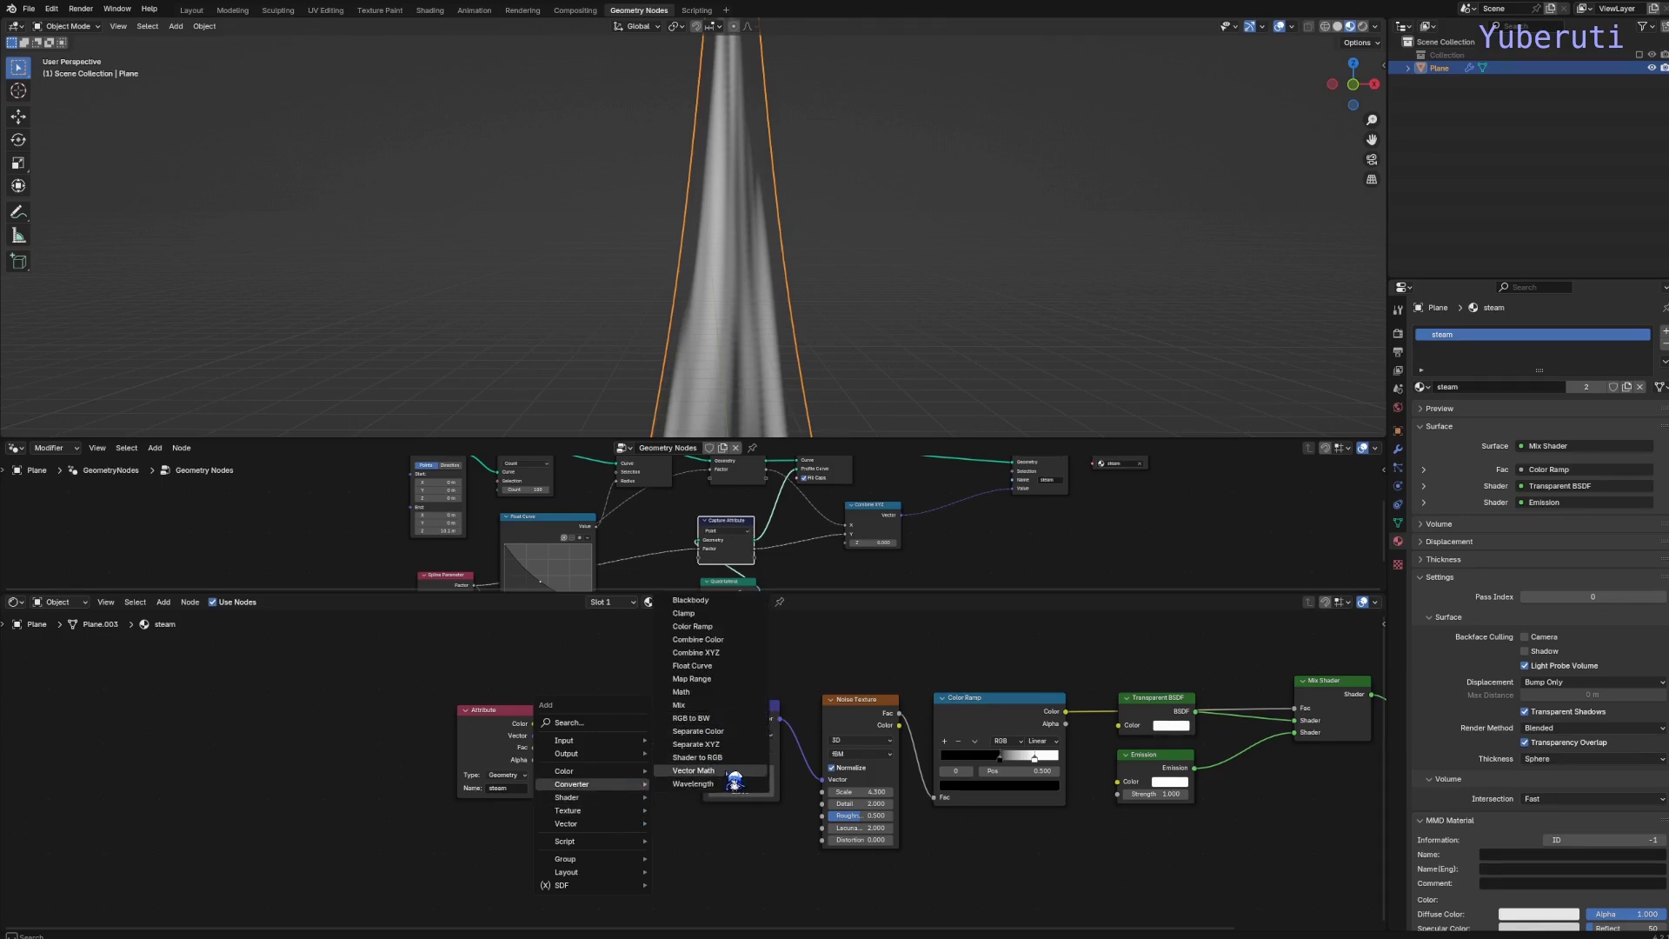
click(735, 777)
click(633, 746)
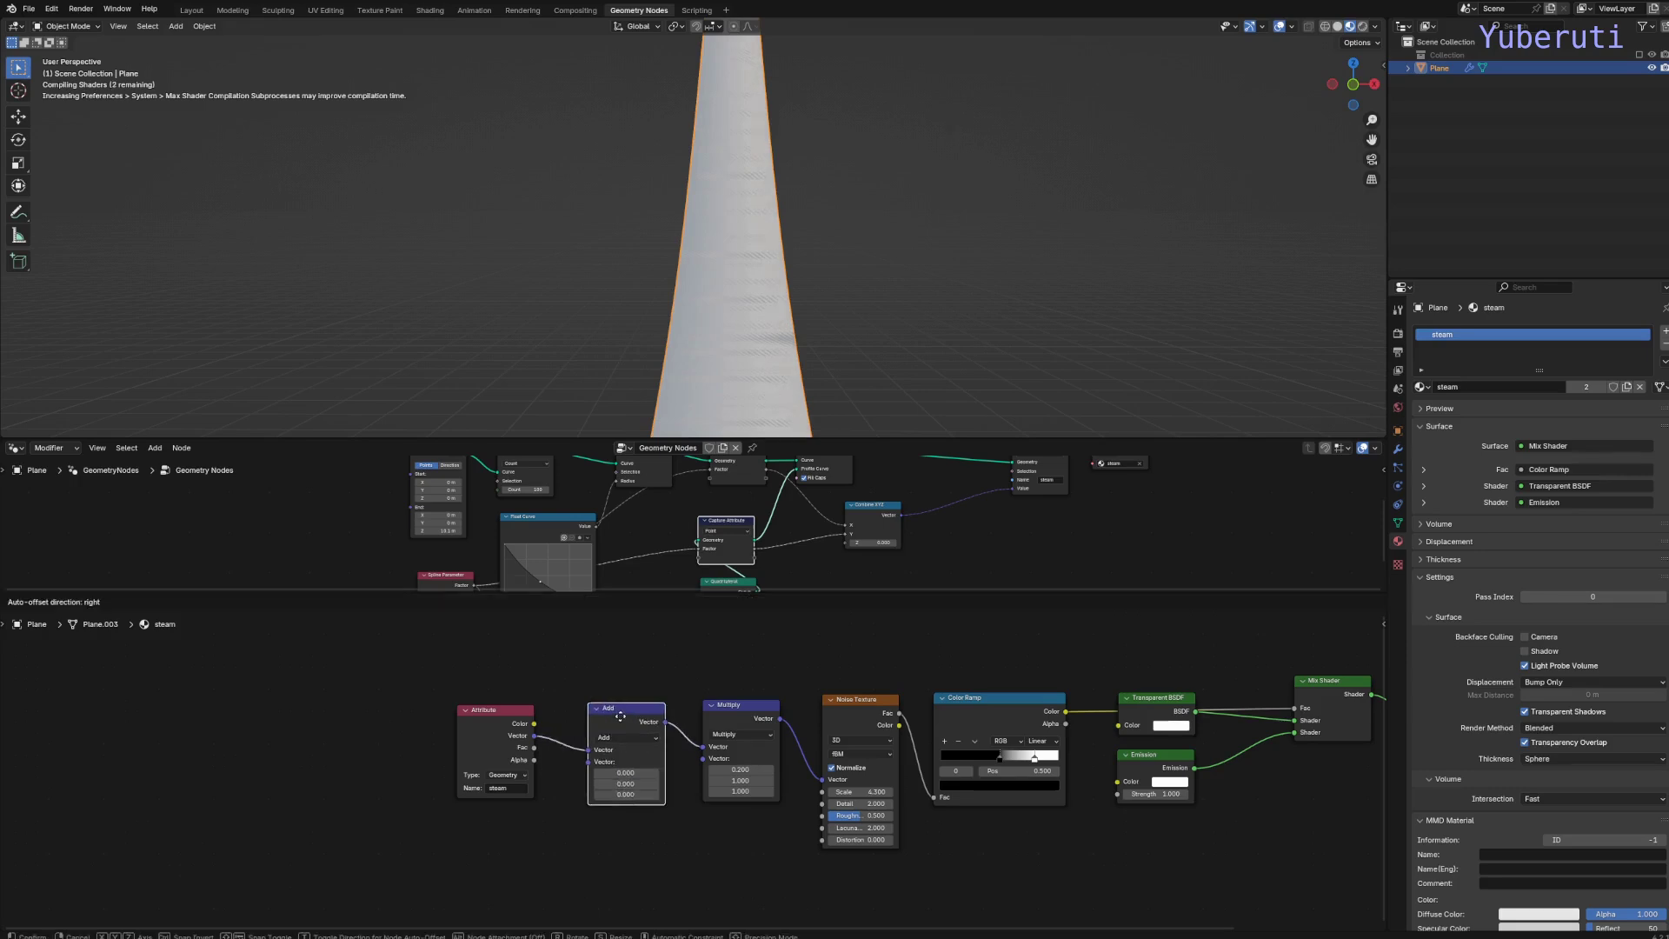
Preview shifting the noise with the Add node's Y value, discard the change, and move the Multiply node closer to Add.
drag(623, 785, 552, 773)
right_click(623, 773)
drag(753, 717, 730, 720)
Enlarge the geometry node editor and move its Store Named Attribute, Combine XYZ and Set Material nodes closer to Curve to Mesh.
scroll(787, 555, down, 1)
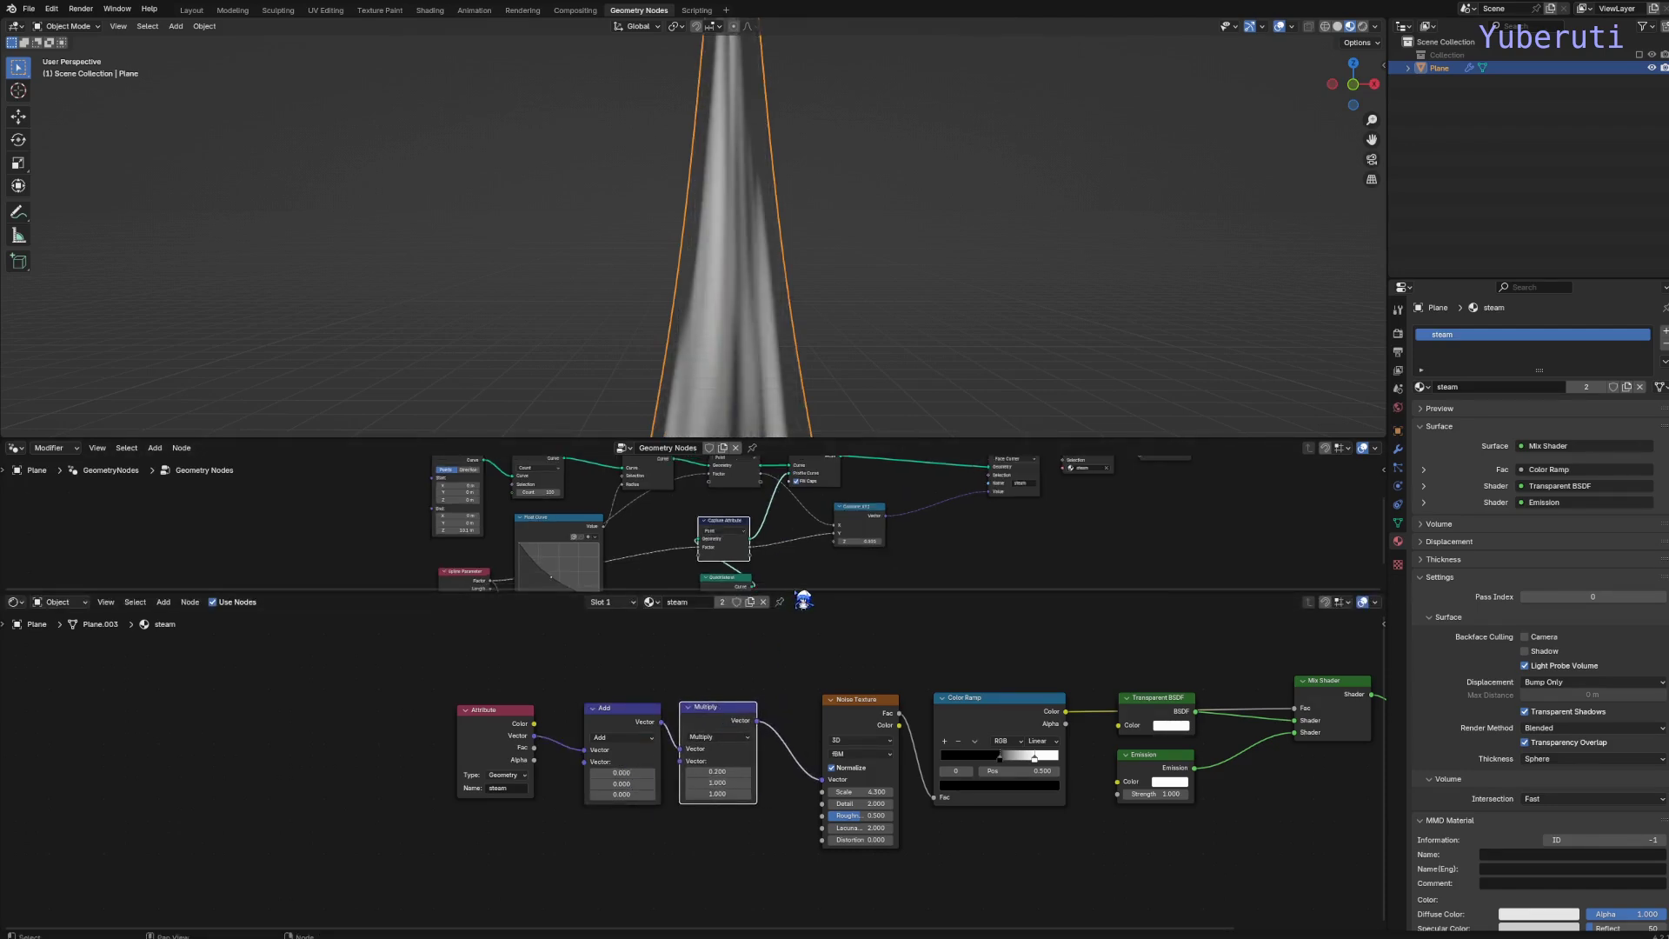
drag(804, 593, 795, 706)
scroll(792, 327, down, 6)
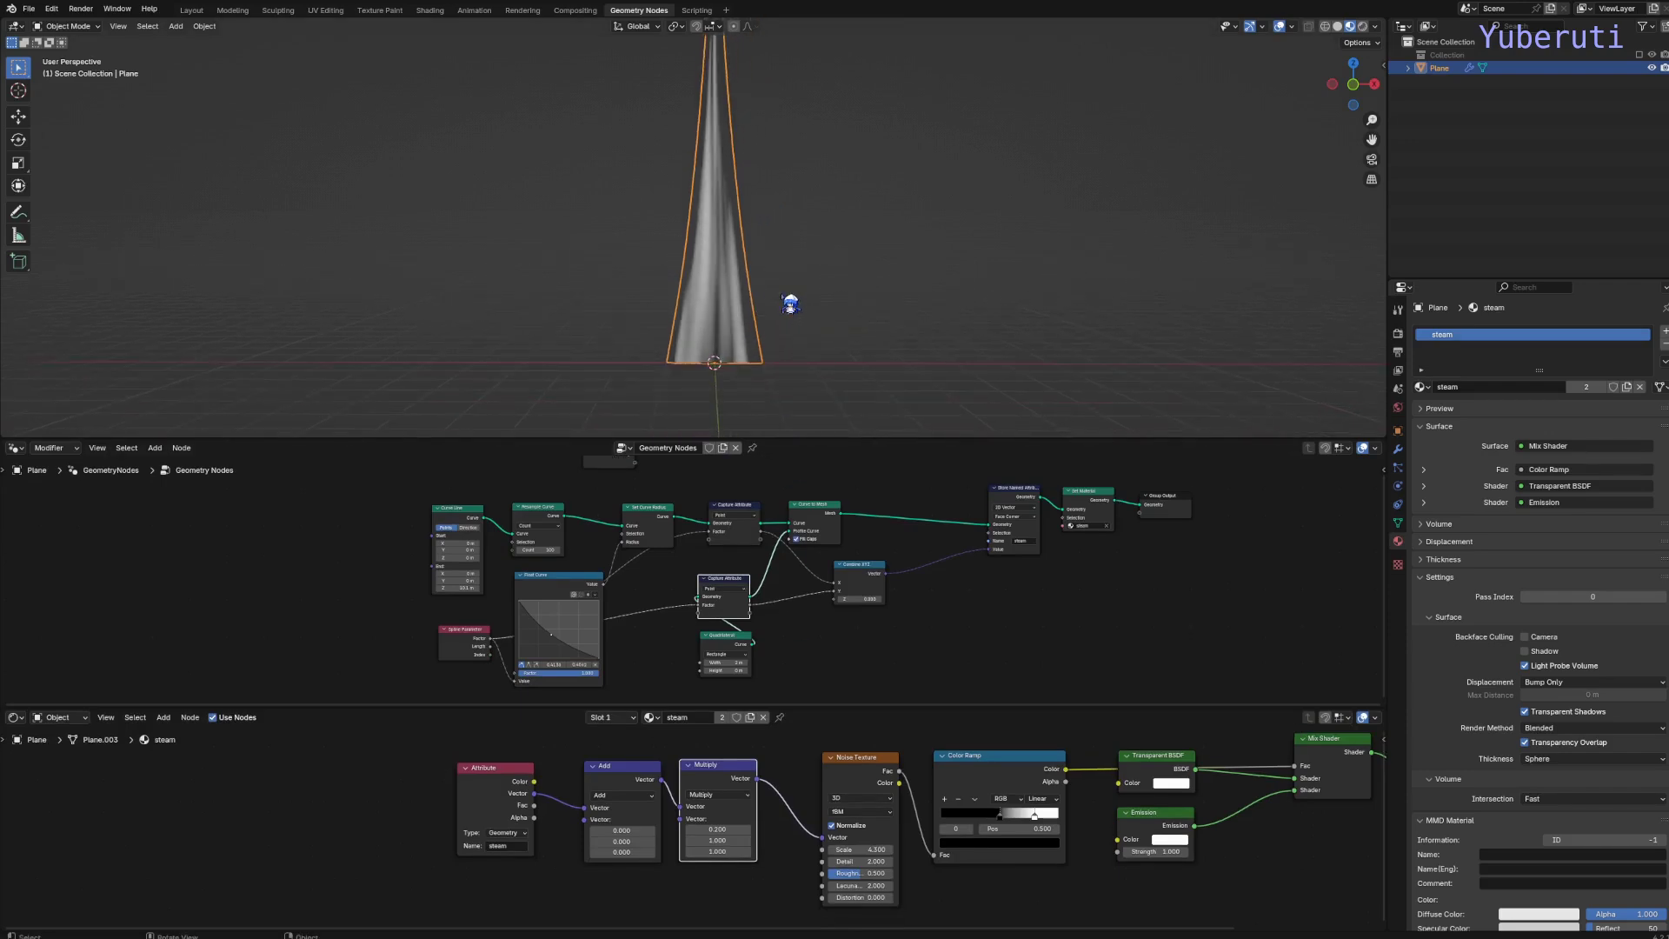
shift+middle_drag(800, 174, 811, 254)
scroll(868, 382, up, 2)
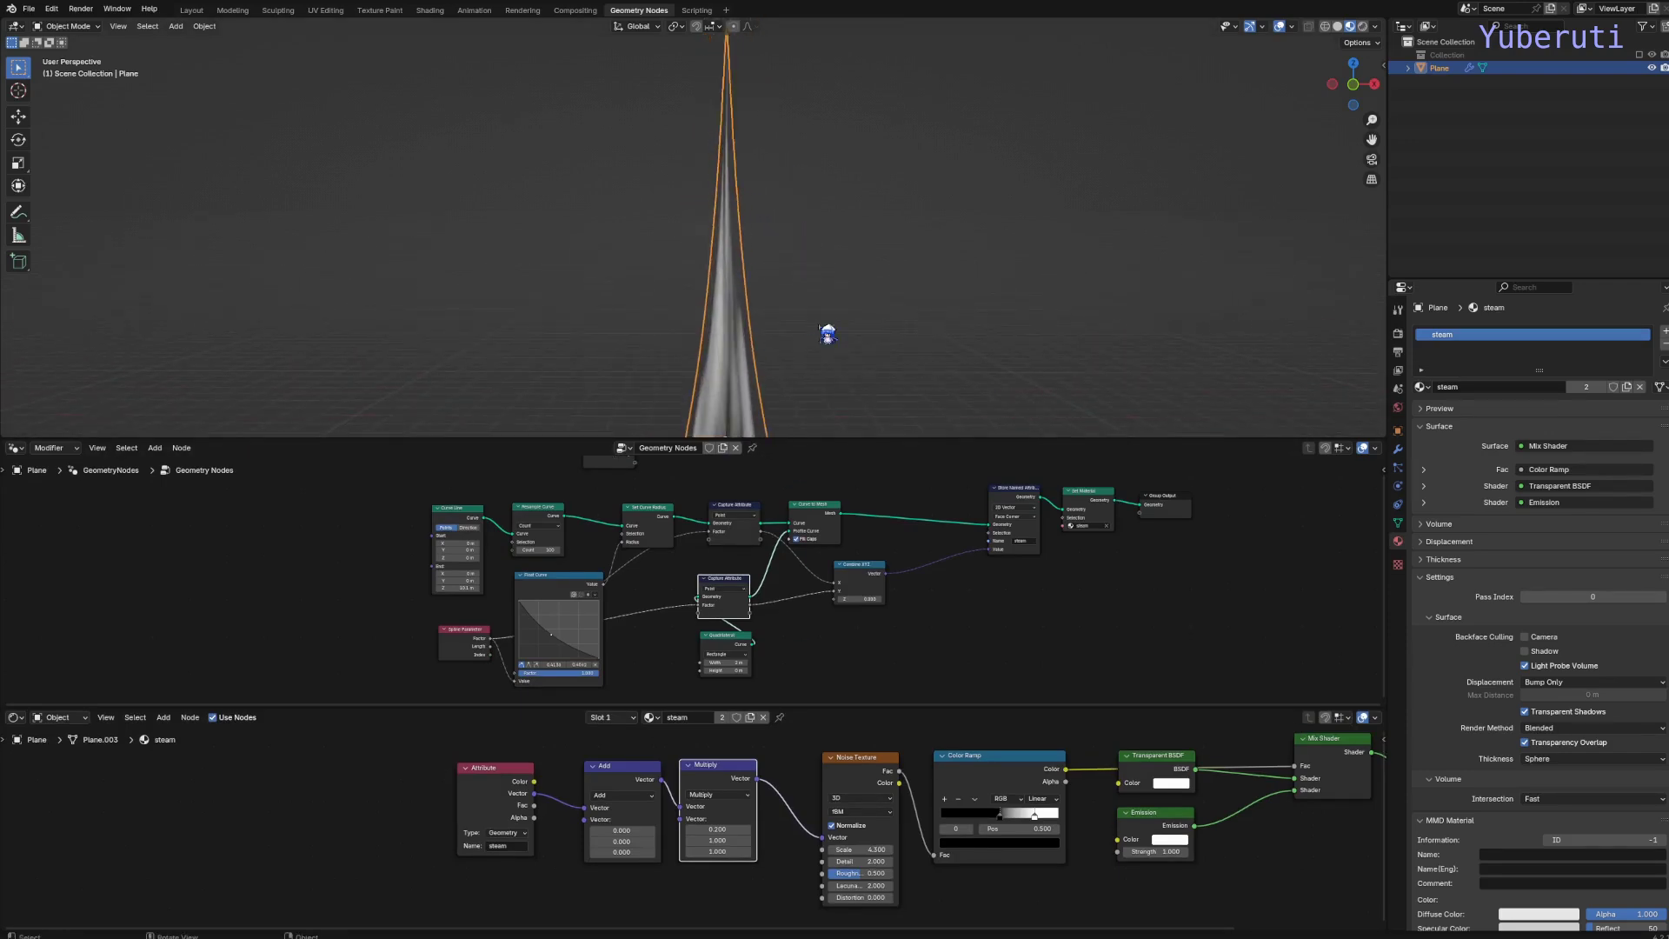
drag(1034, 509, 940, 533)
drag(859, 571, 815, 579)
drag(1083, 493, 980, 522)
drag(984, 709, 963, 937)
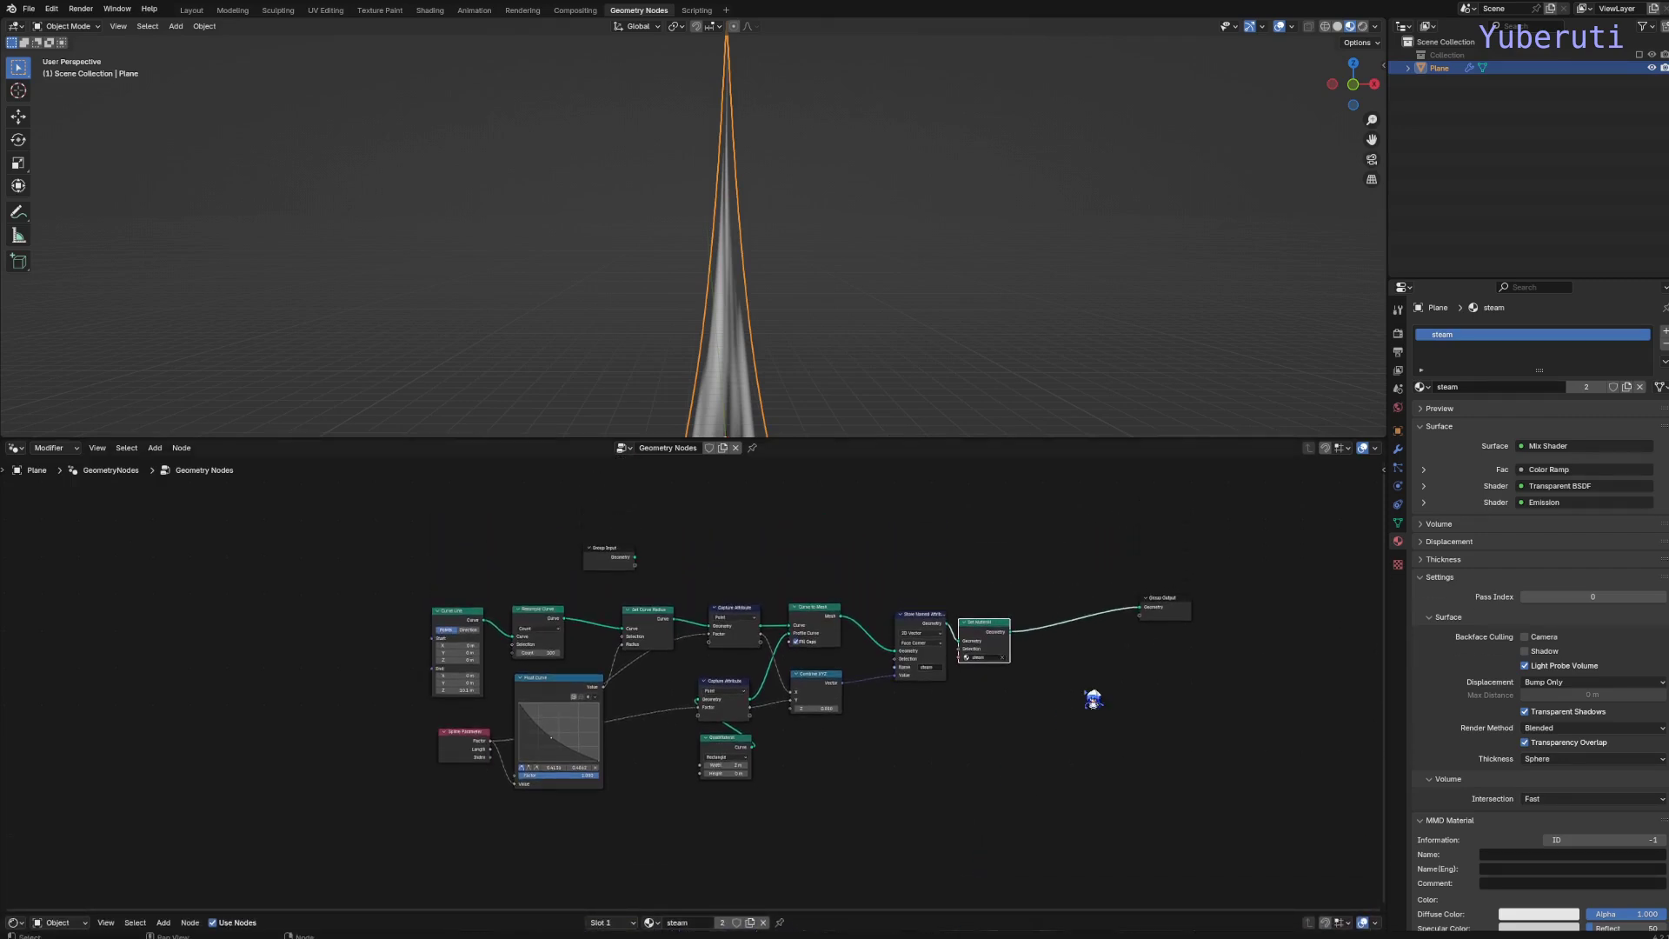
Pack Store Named Attribute and Set Material tightly together and move Group Output farther away to free up space between them.
drag(1165, 609, 1188, 612)
drag(928, 609, 887, 609)
drag(976, 640, 923, 611)
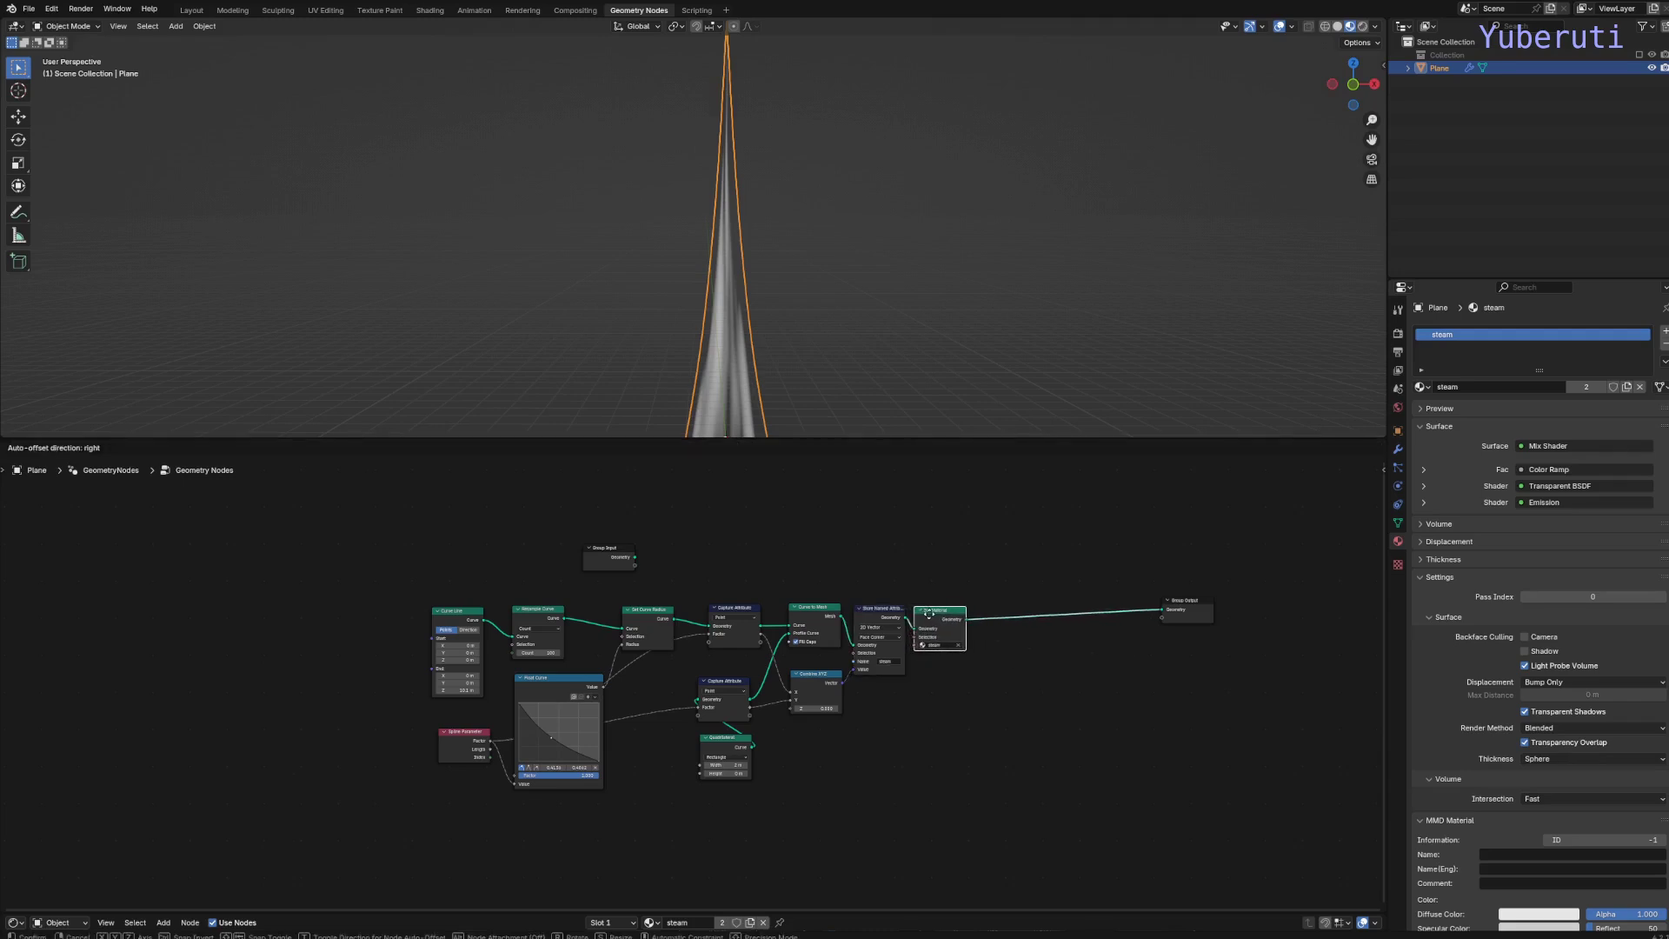
drag(1188, 609, 1261, 616)
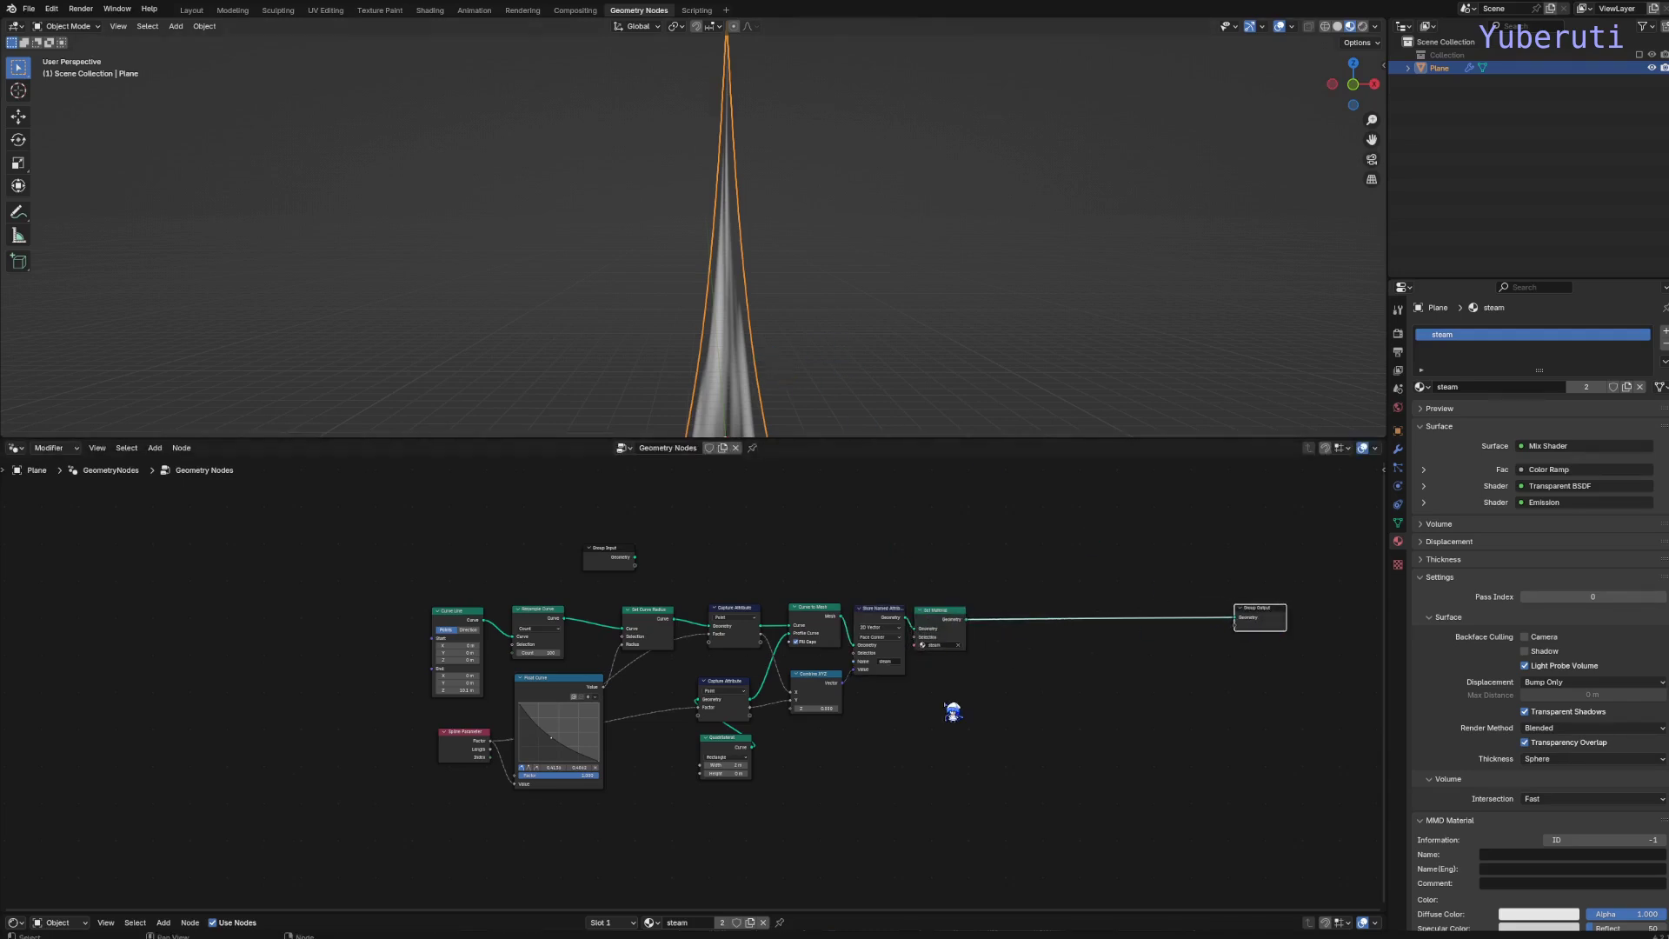
scroll(953, 711, down, 2)
middle_drag(999, 731, 775, 715)
drag(886, 641, 915, 630)
scroll(764, 708, up, 3)
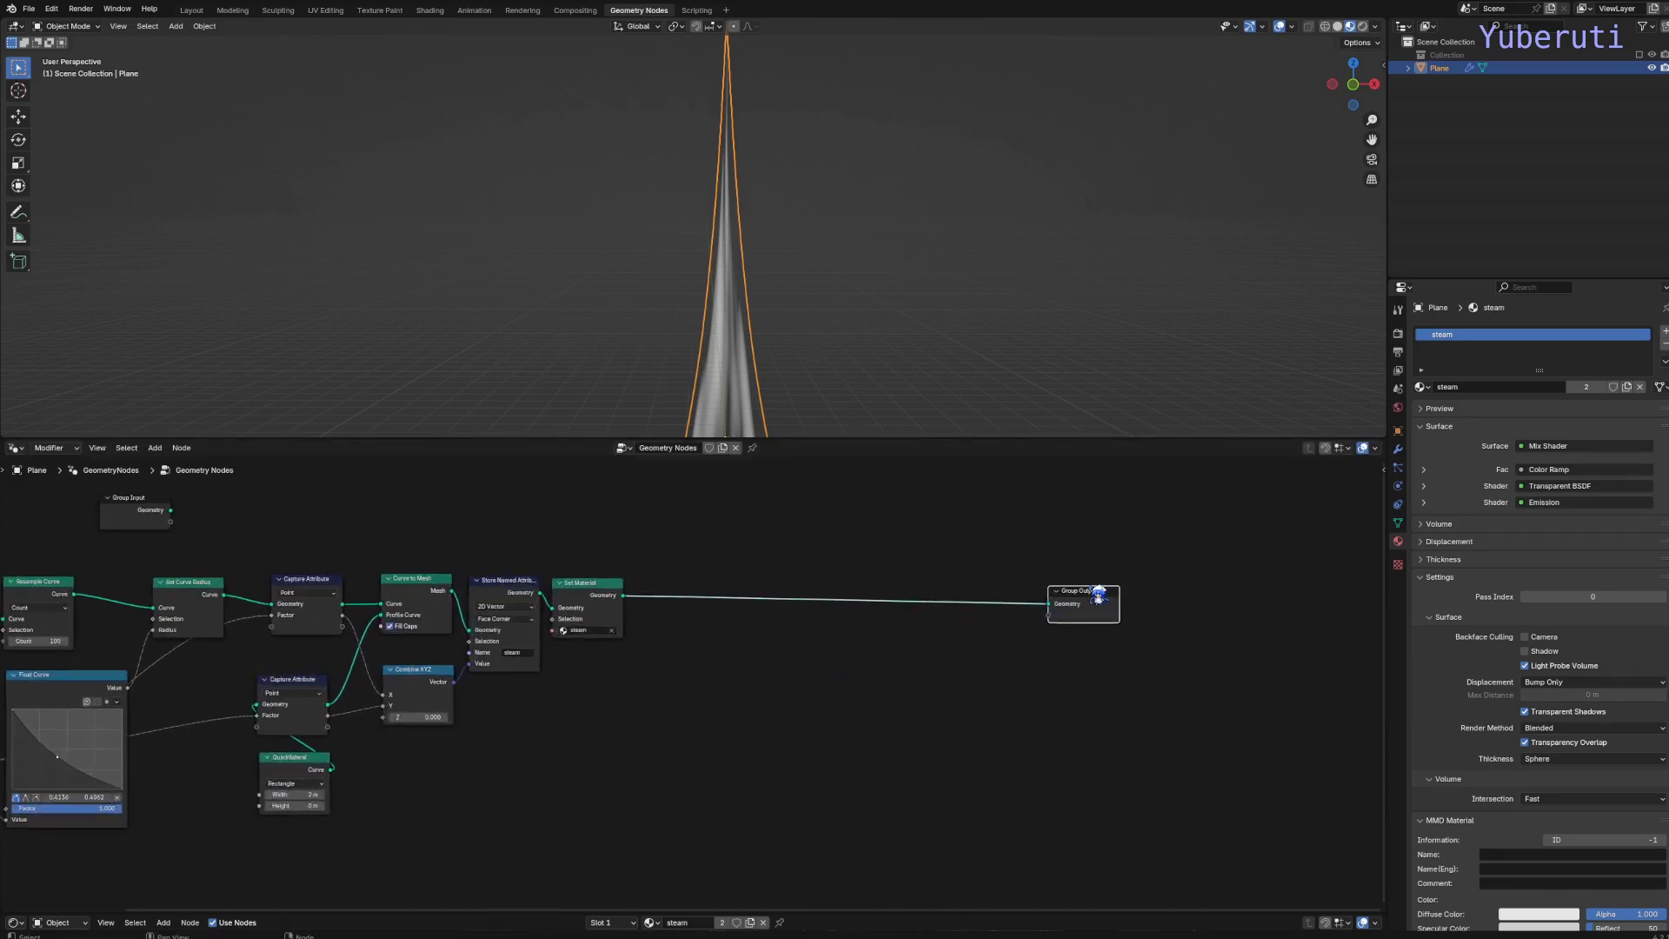
drag(1113, 585, 1171, 568)
Insert a Set Position node between Set Material and Group Output.
key(shift+a)
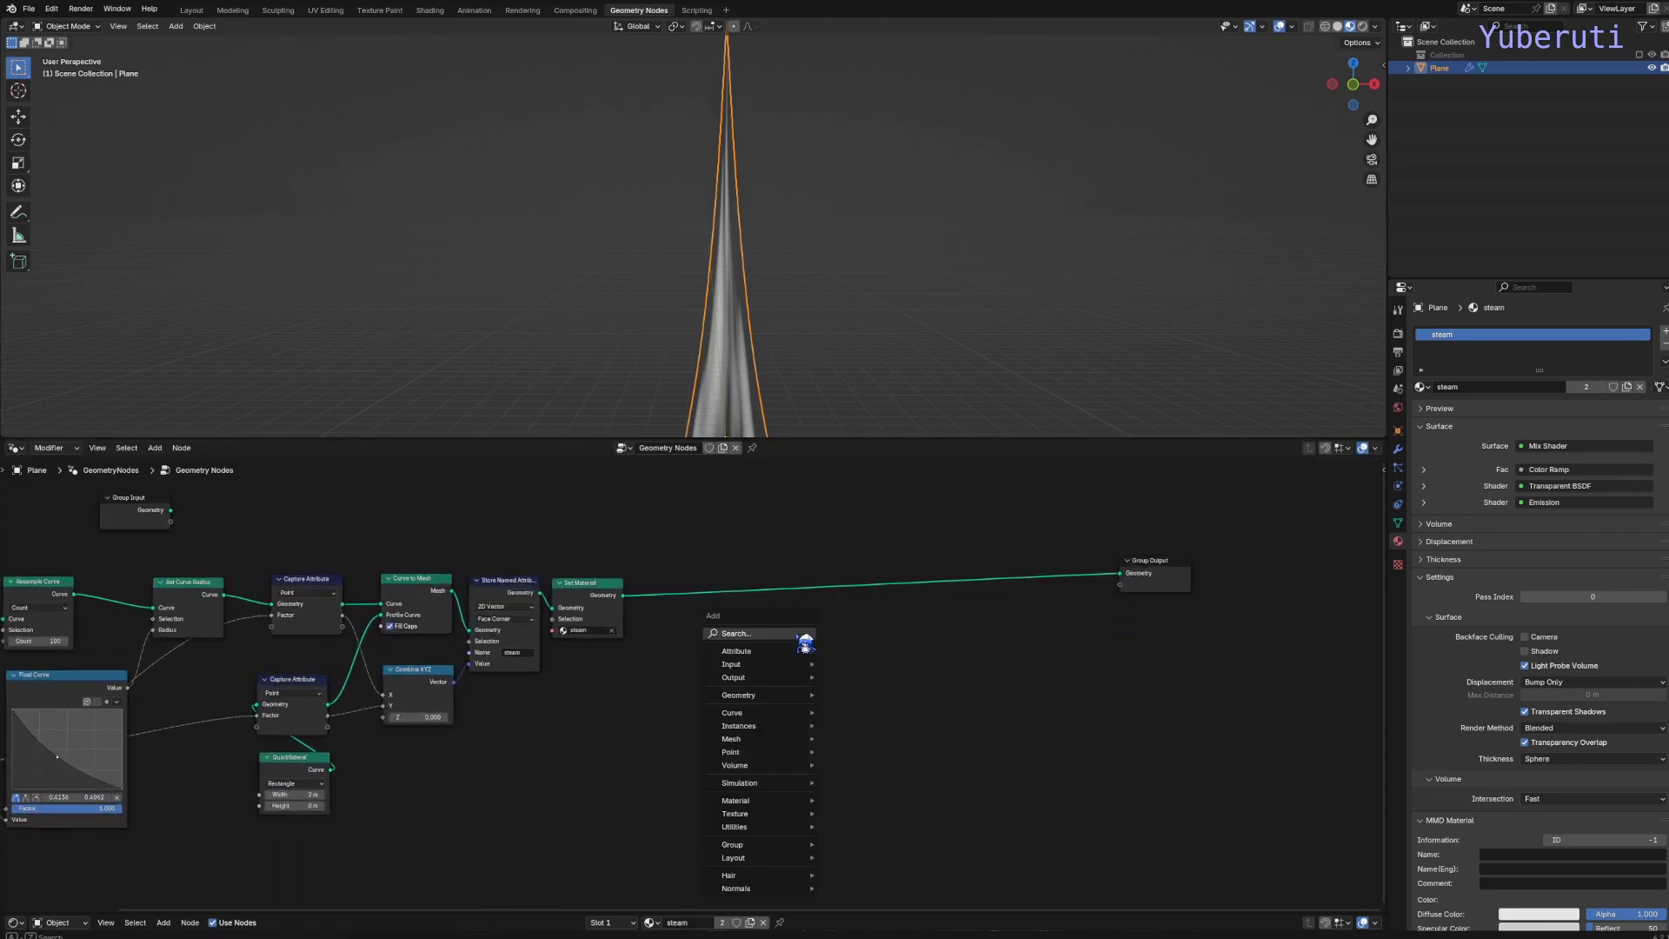
mouse_move(788, 696)
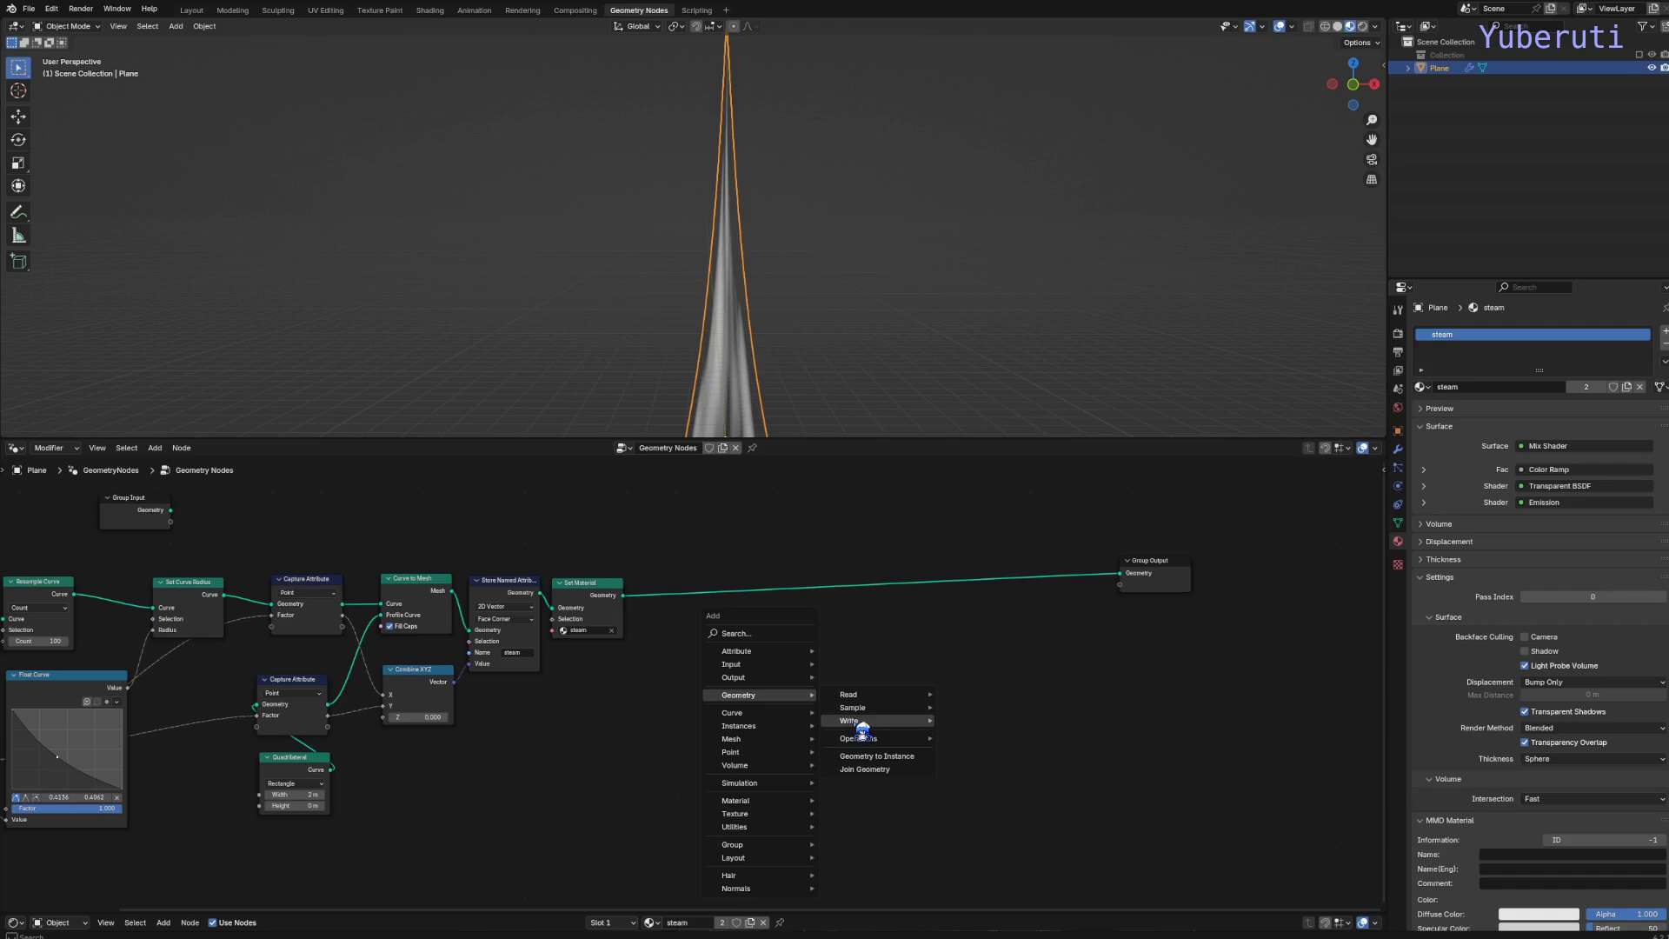
click(976, 734)
click(913, 566)
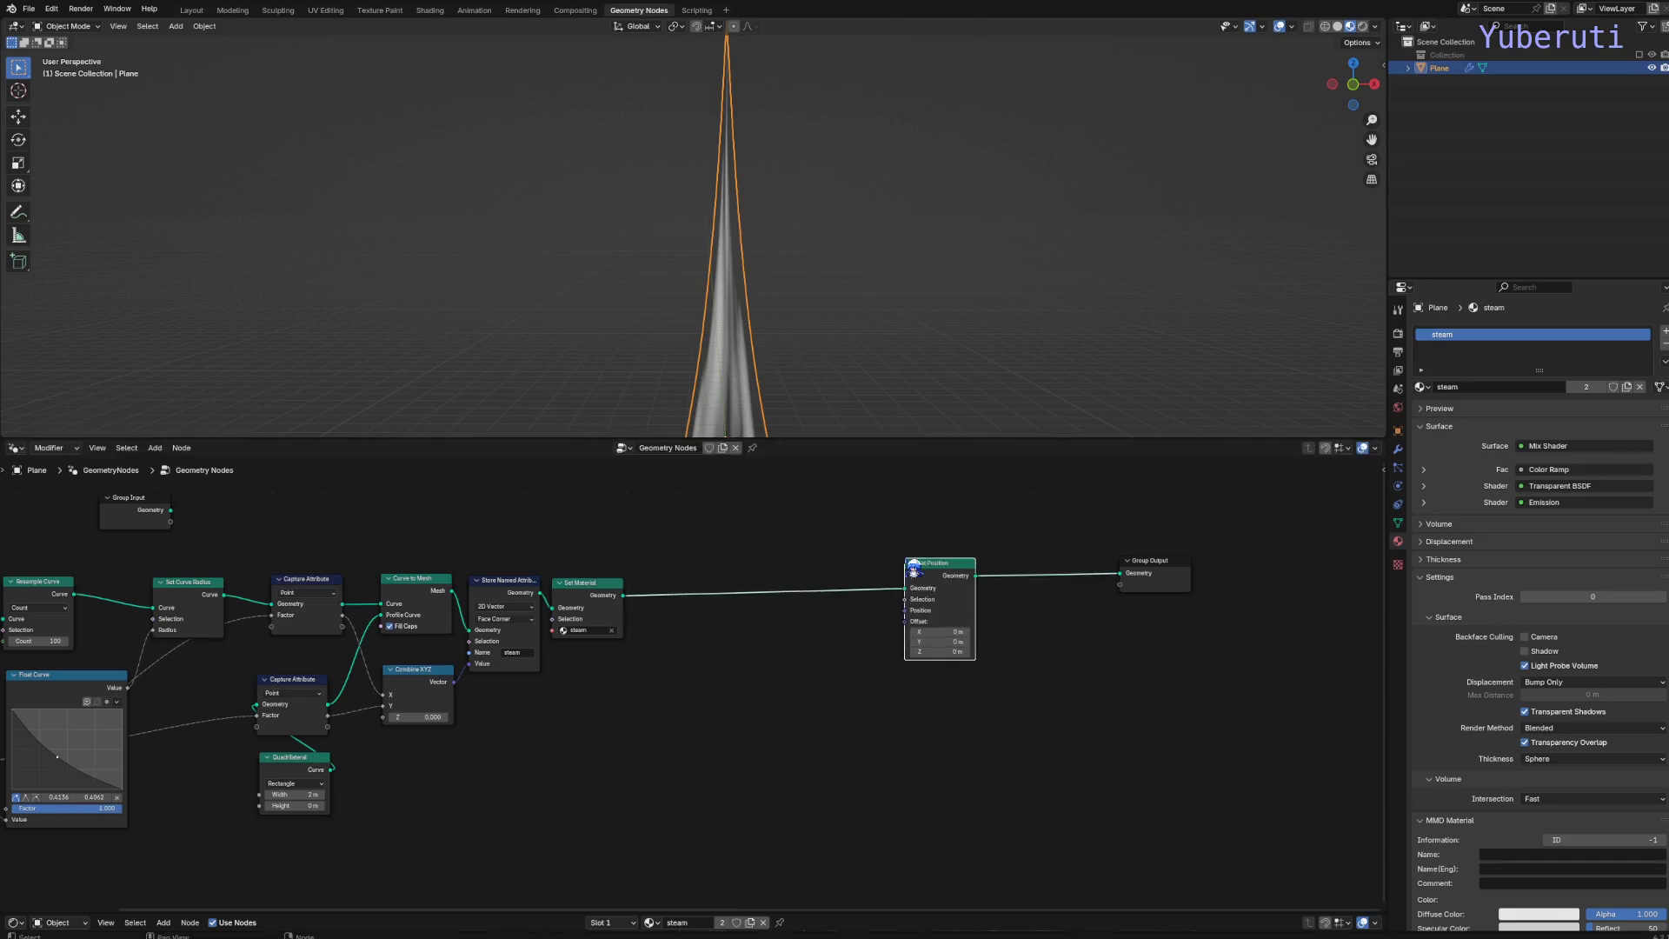
drag(931, 574, 932, 595)
Add a Combine XYZ node, connect its Vector to Set Position's Offset, and place it below that node.
middle_drag(765, 743, 828, 694)
key(shift+a)
mouse_move(807, 701)
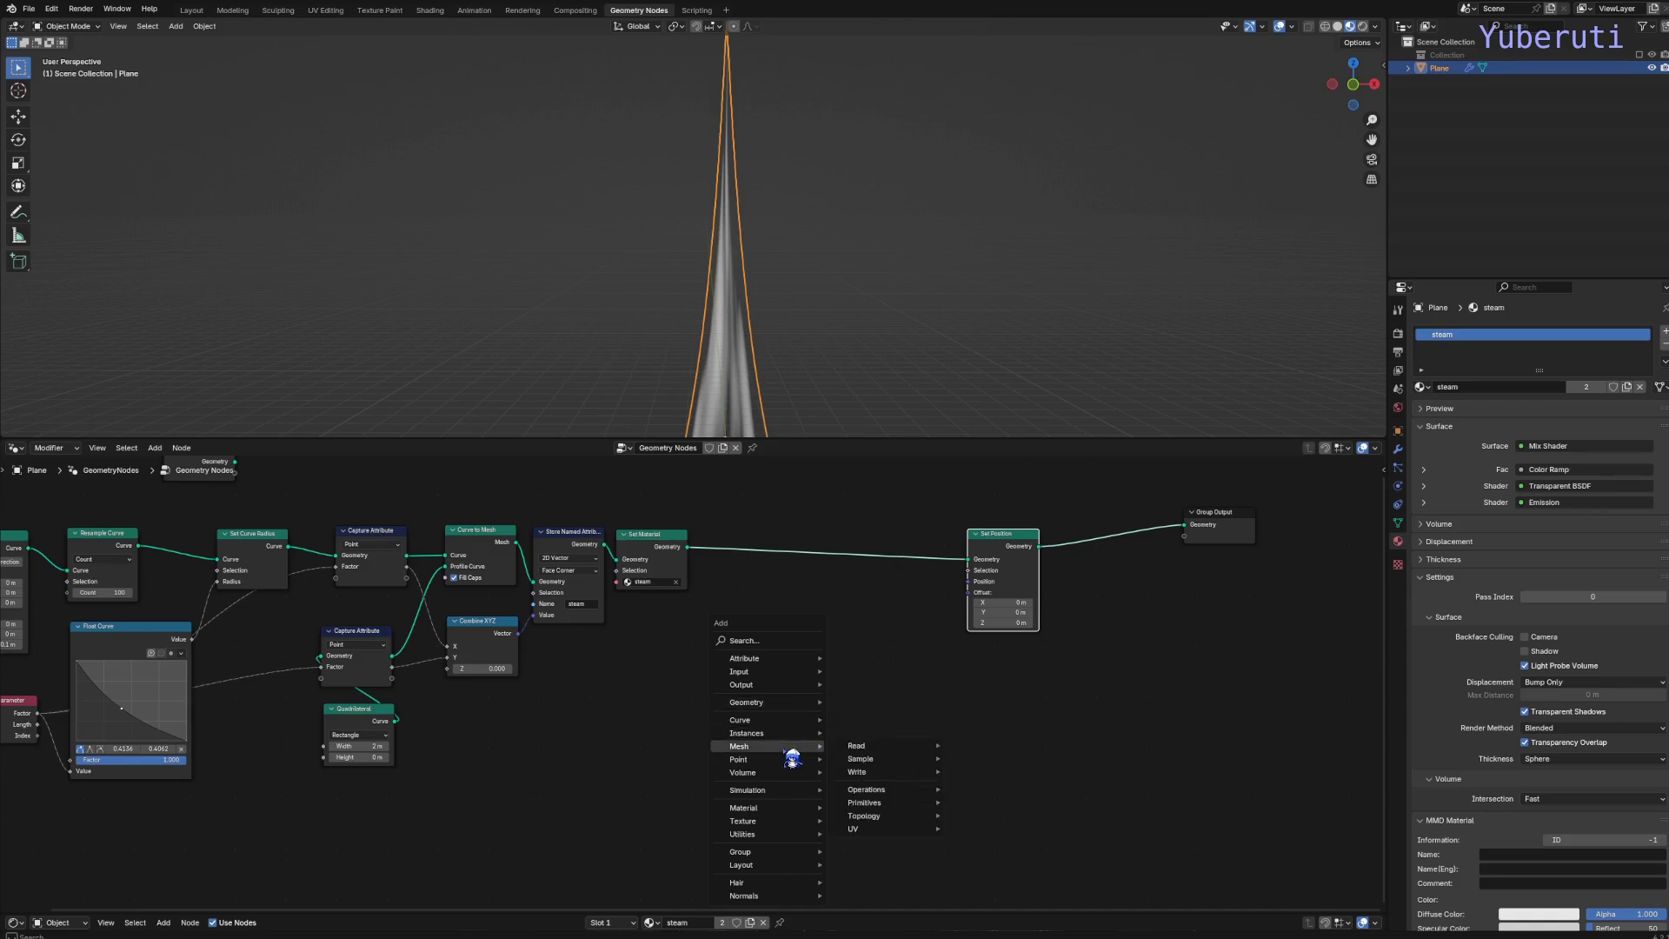
mouse_move(797, 835)
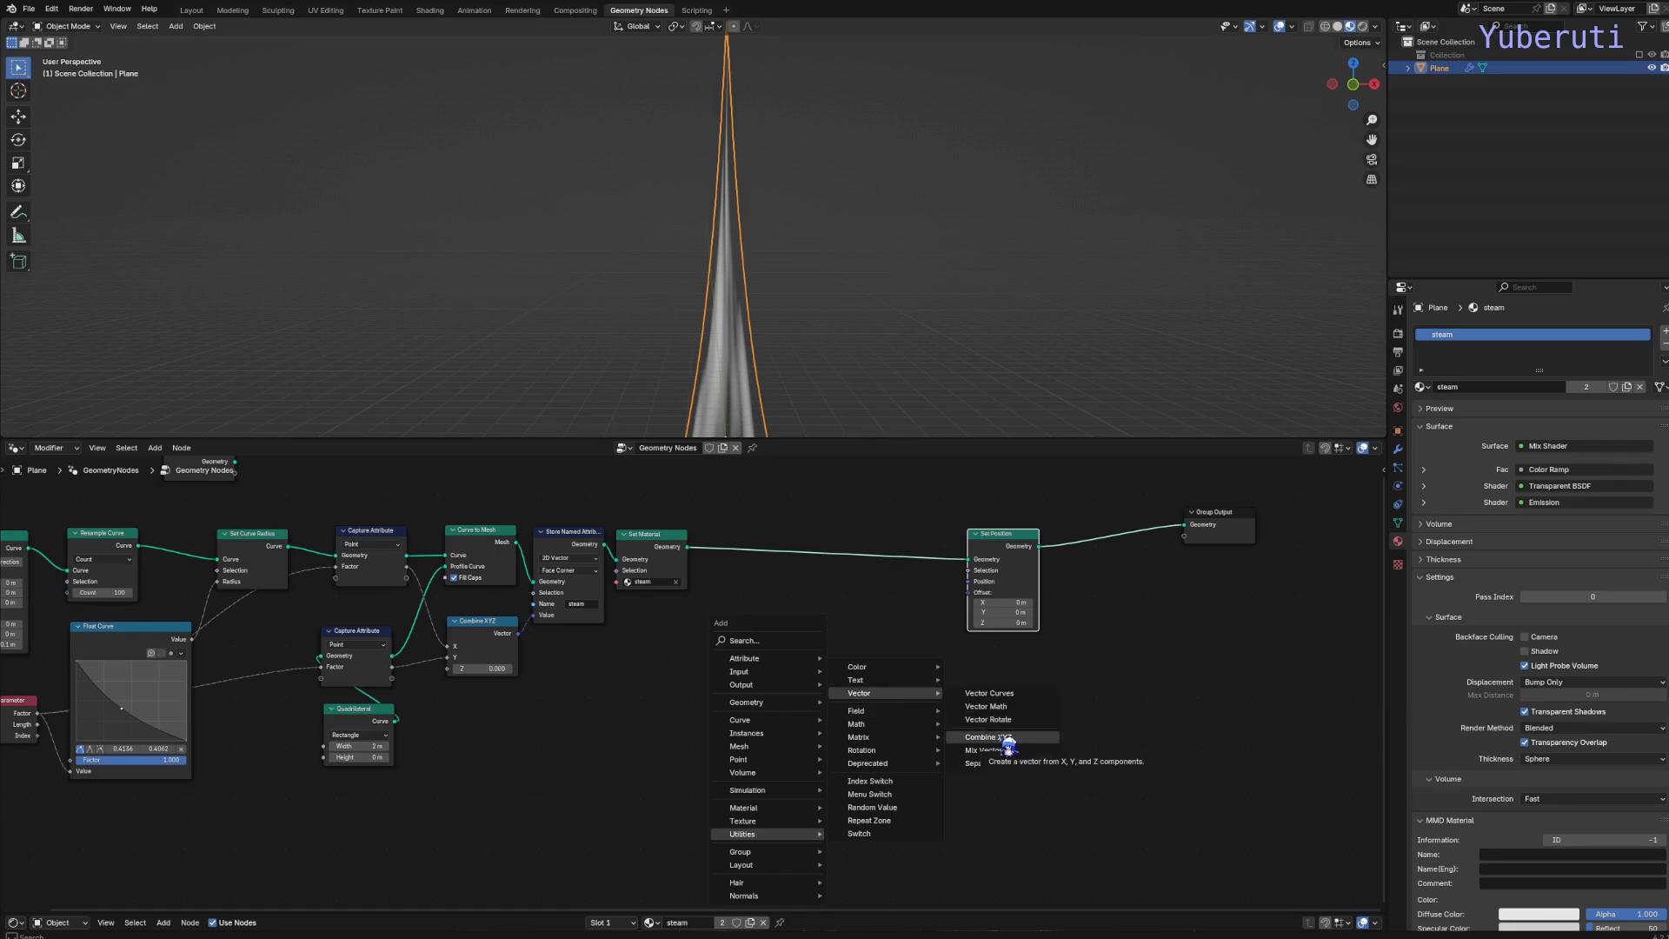
click(1009, 738)
click(939, 662)
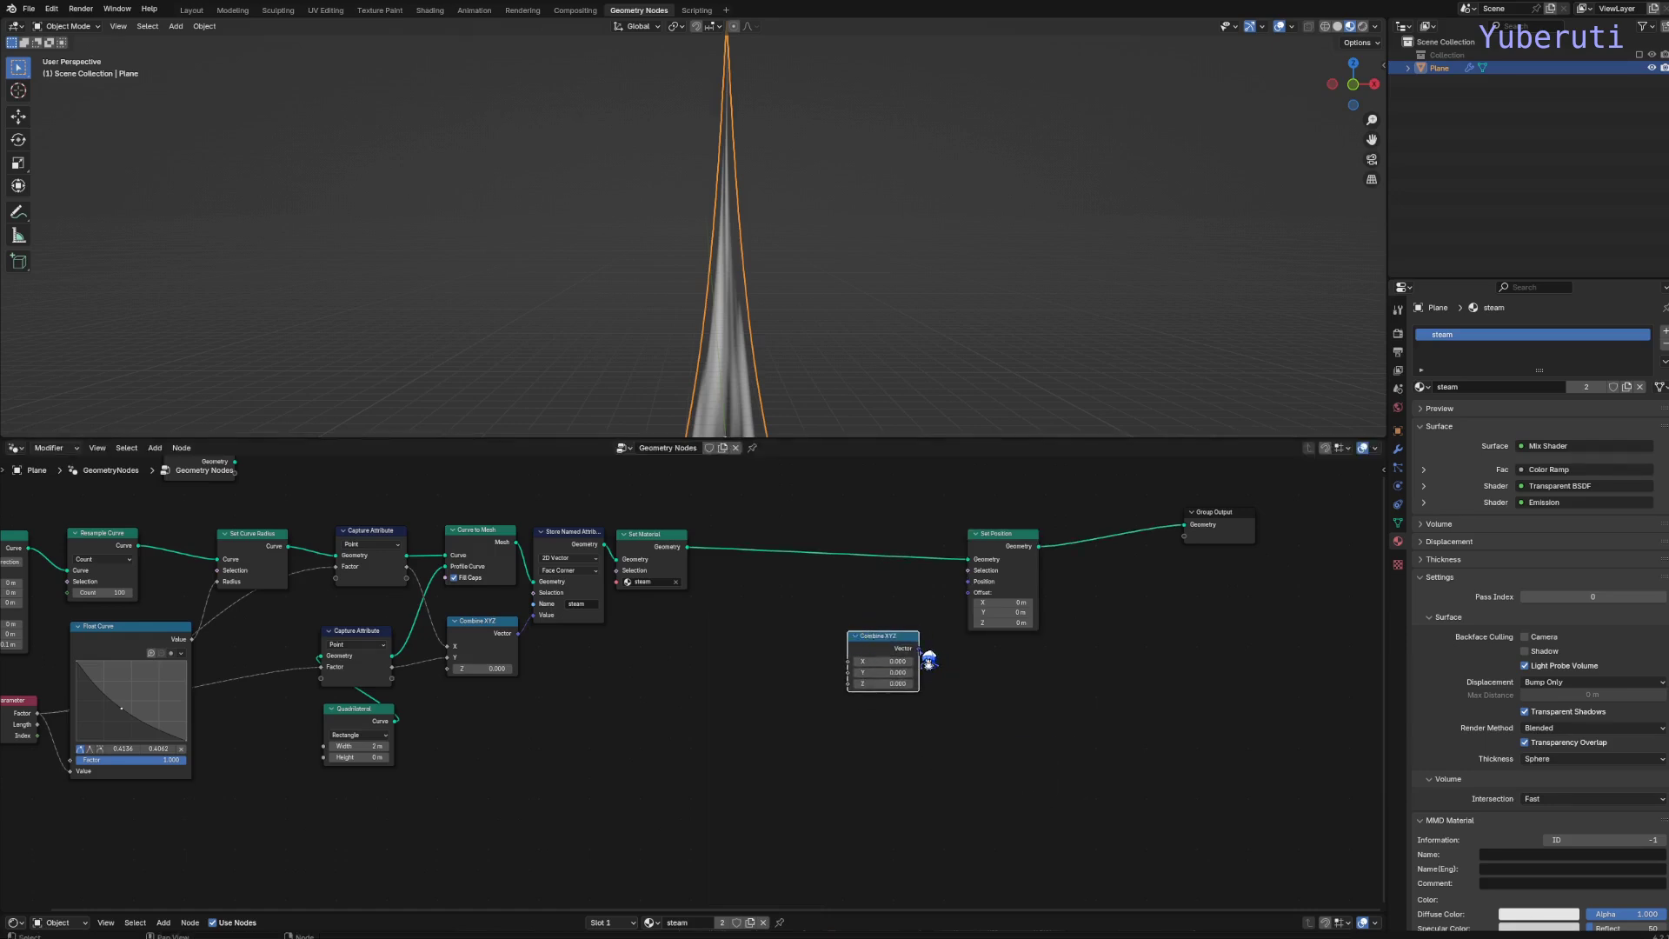
drag(920, 649, 969, 593)
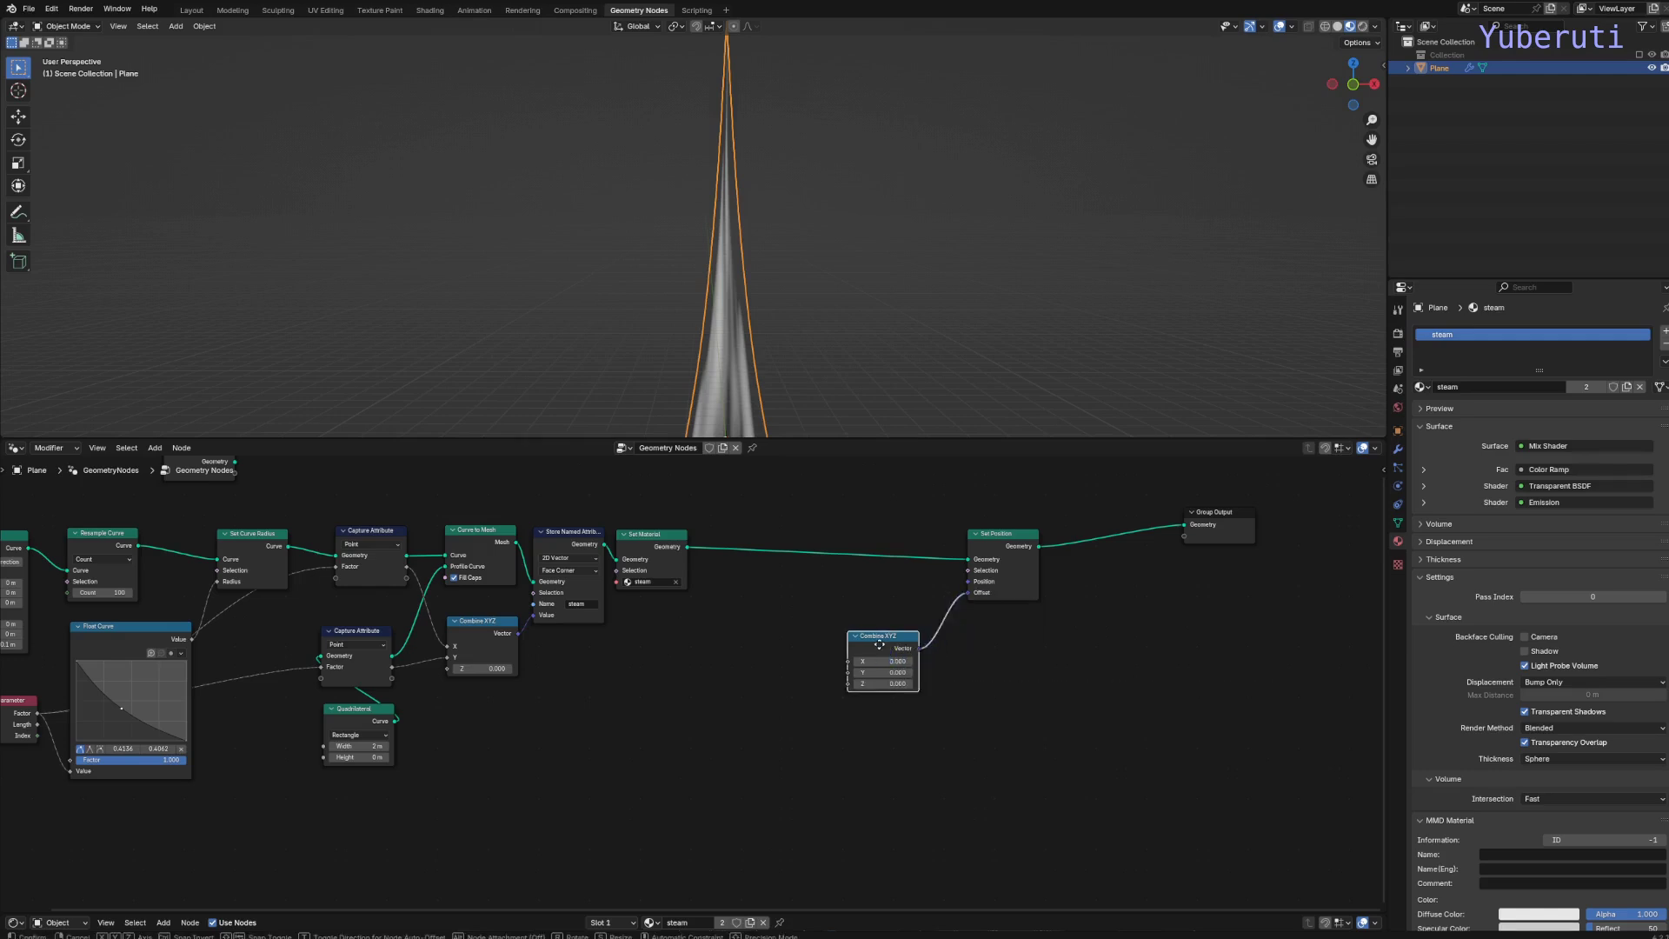
drag(883, 635, 930, 637)
Add a Math node set to Sine and connect its Value to the X input of the new Combine XYZ.
key(shift+a)
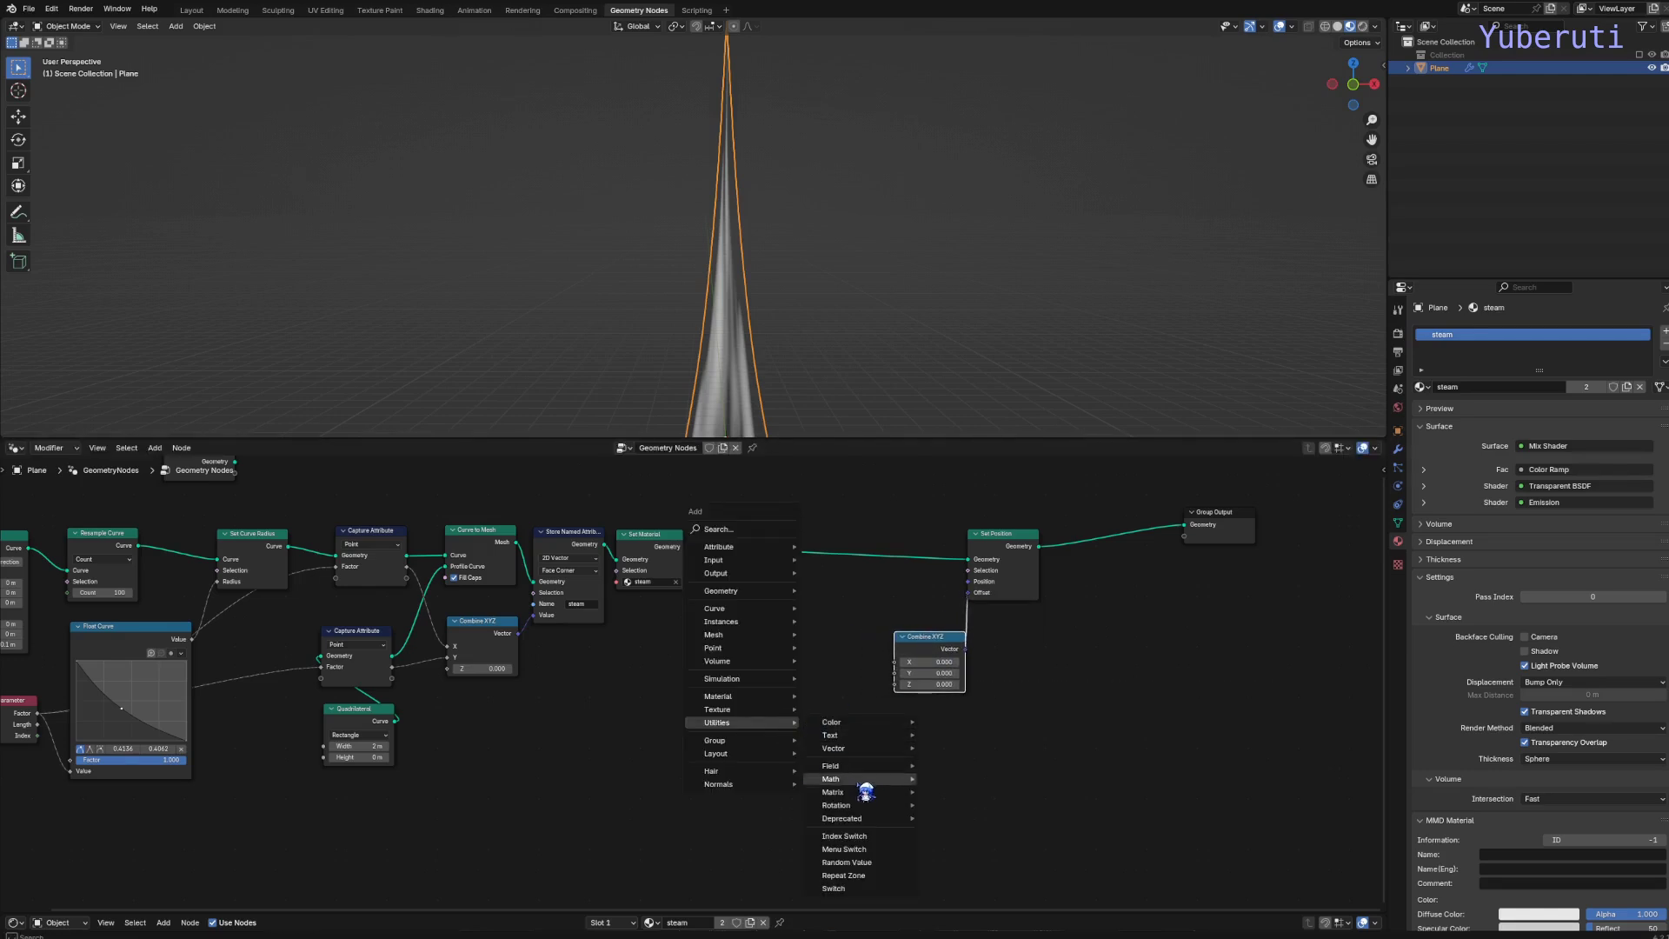
click(948, 859)
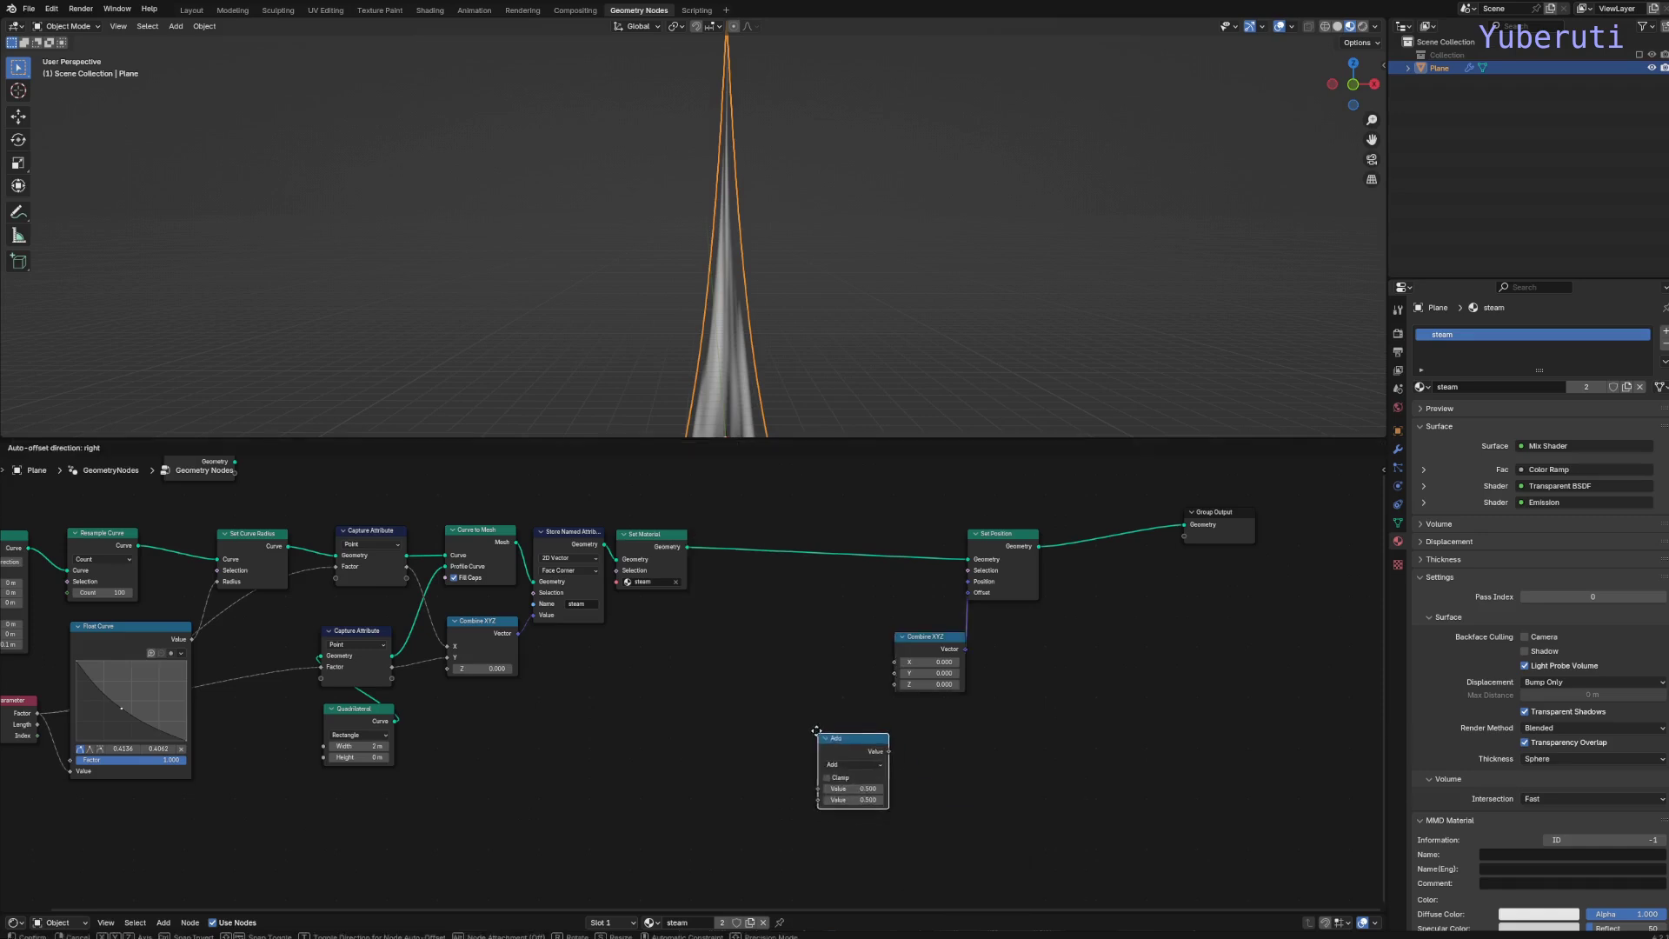
click(856, 741)
click(857, 736)
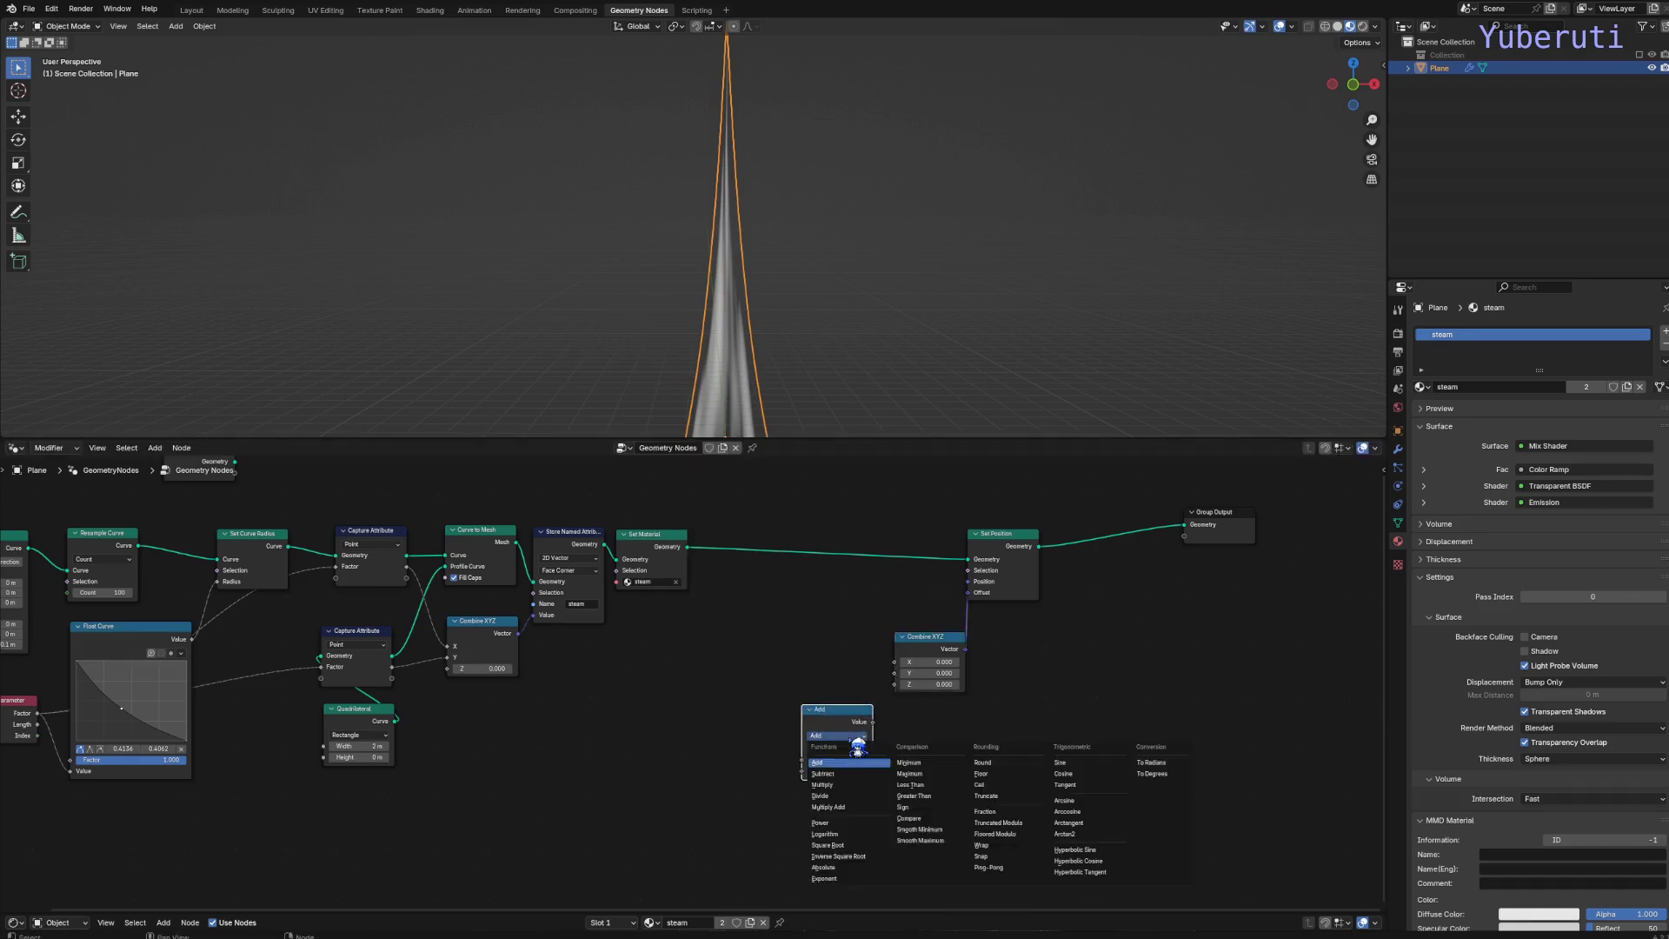
click(1068, 765)
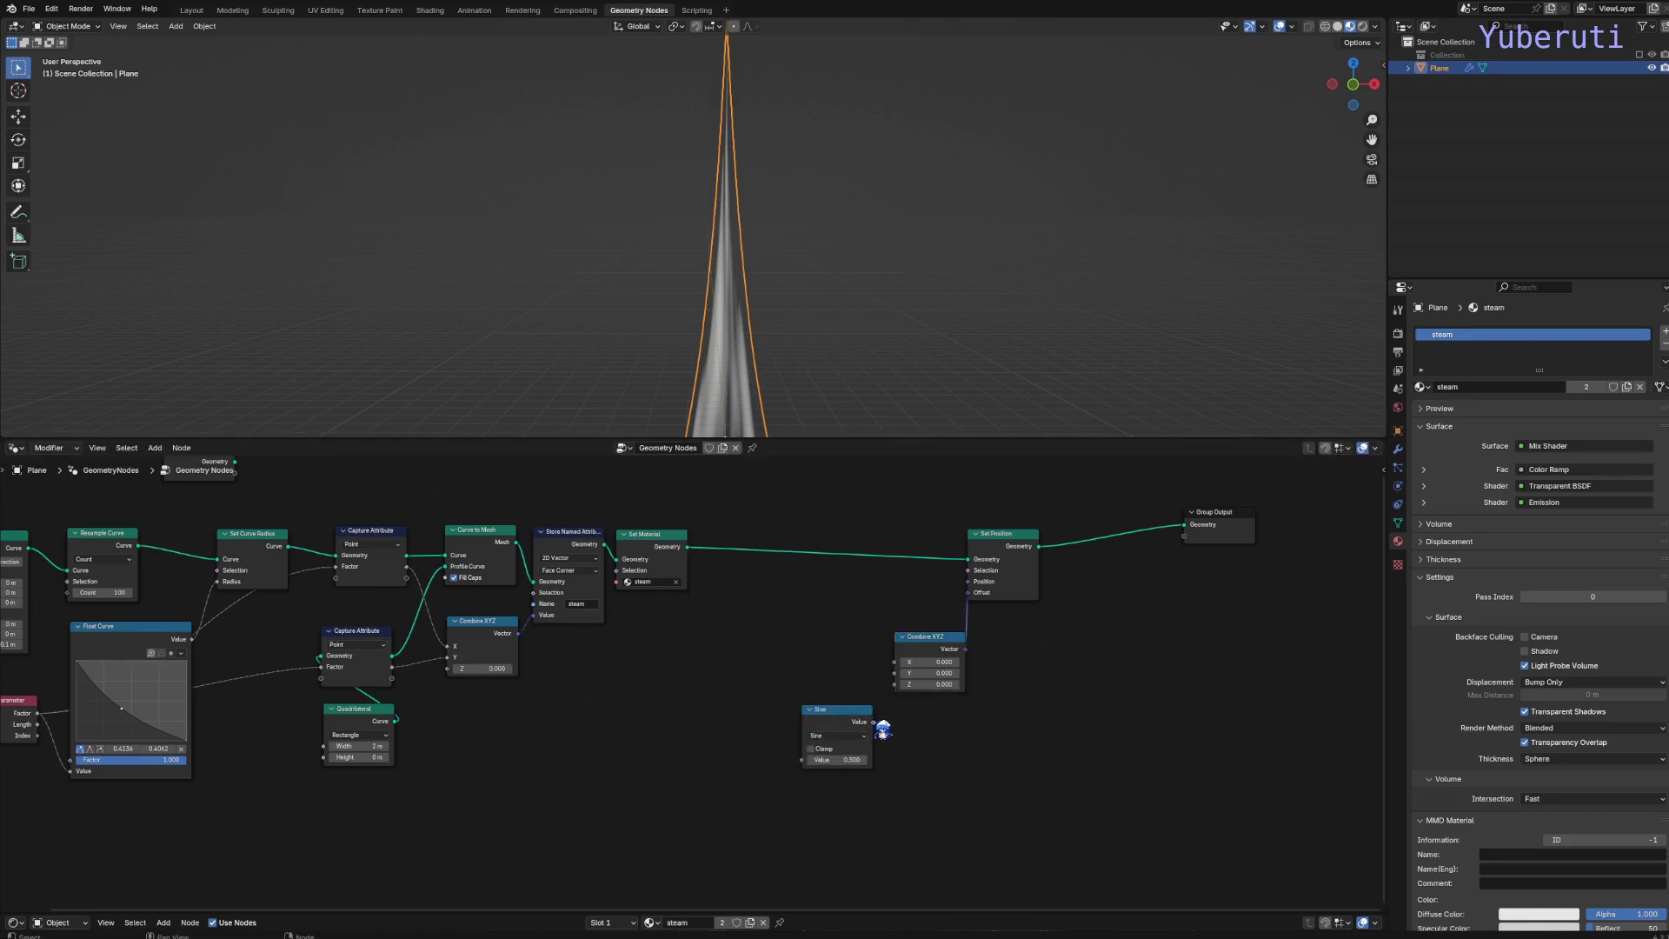
drag(899, 673, 896, 665)
mouse_move(864, 718)
mouse_down()
mouse_move(870, 702)
mouse_move(851, 725)
mouse_up()
Add a Separate XYZ node ahead of the Sine node.
middle_drag(864, 666, 972, 622)
key(shift+a)
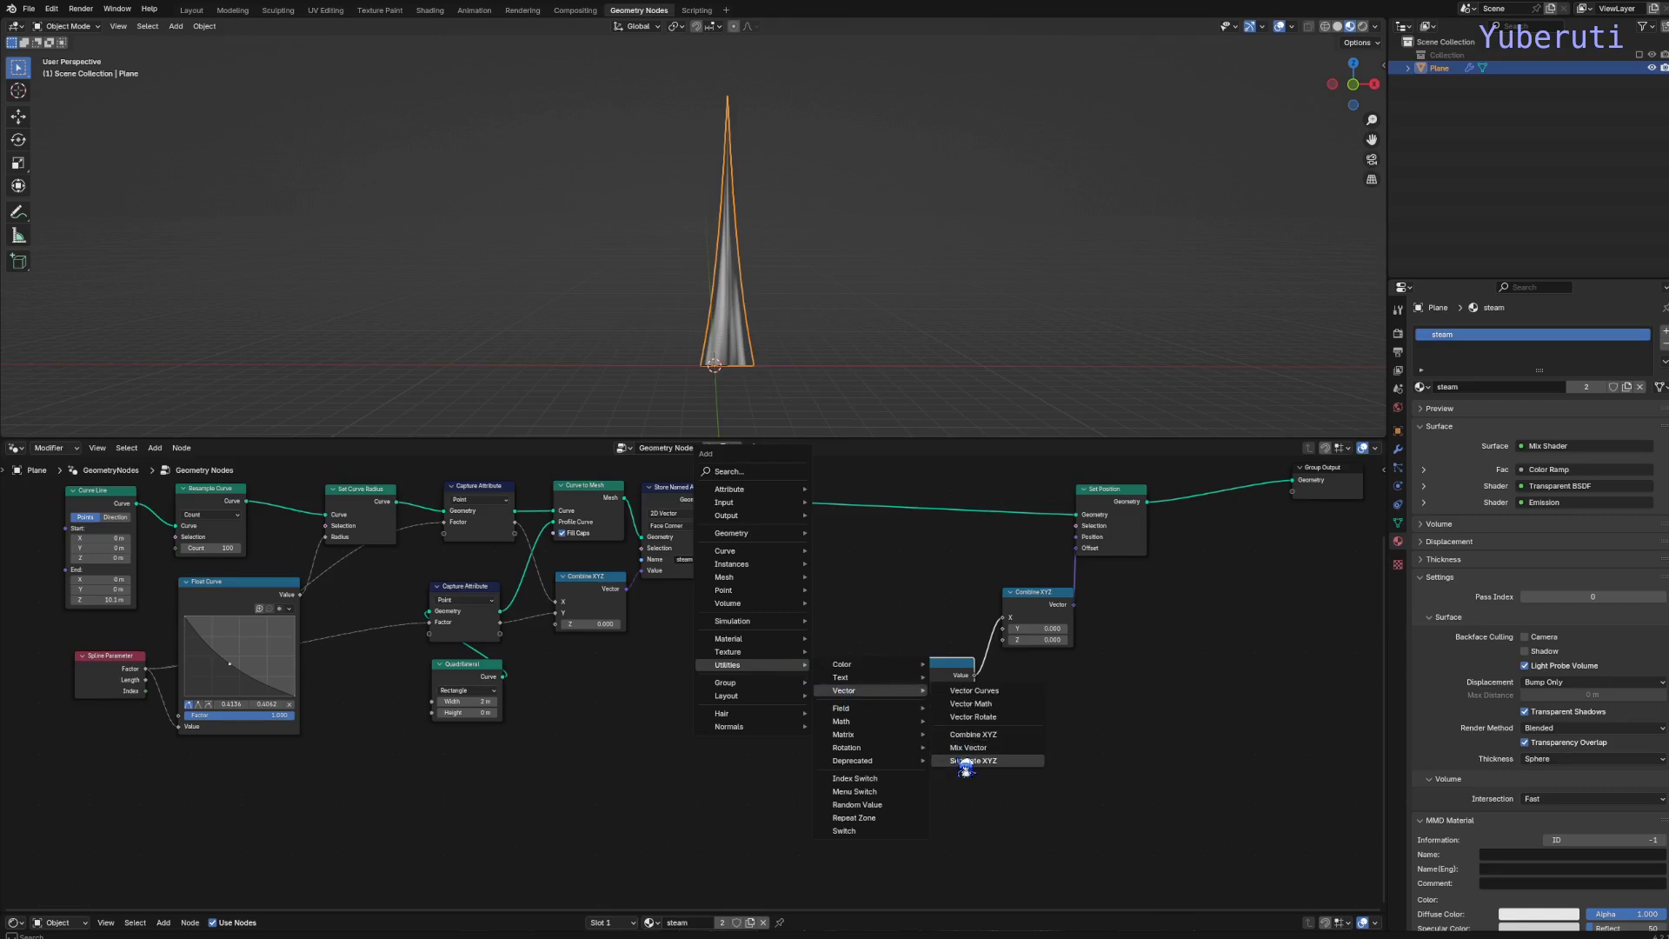
click(965, 837)
click(733, 684)
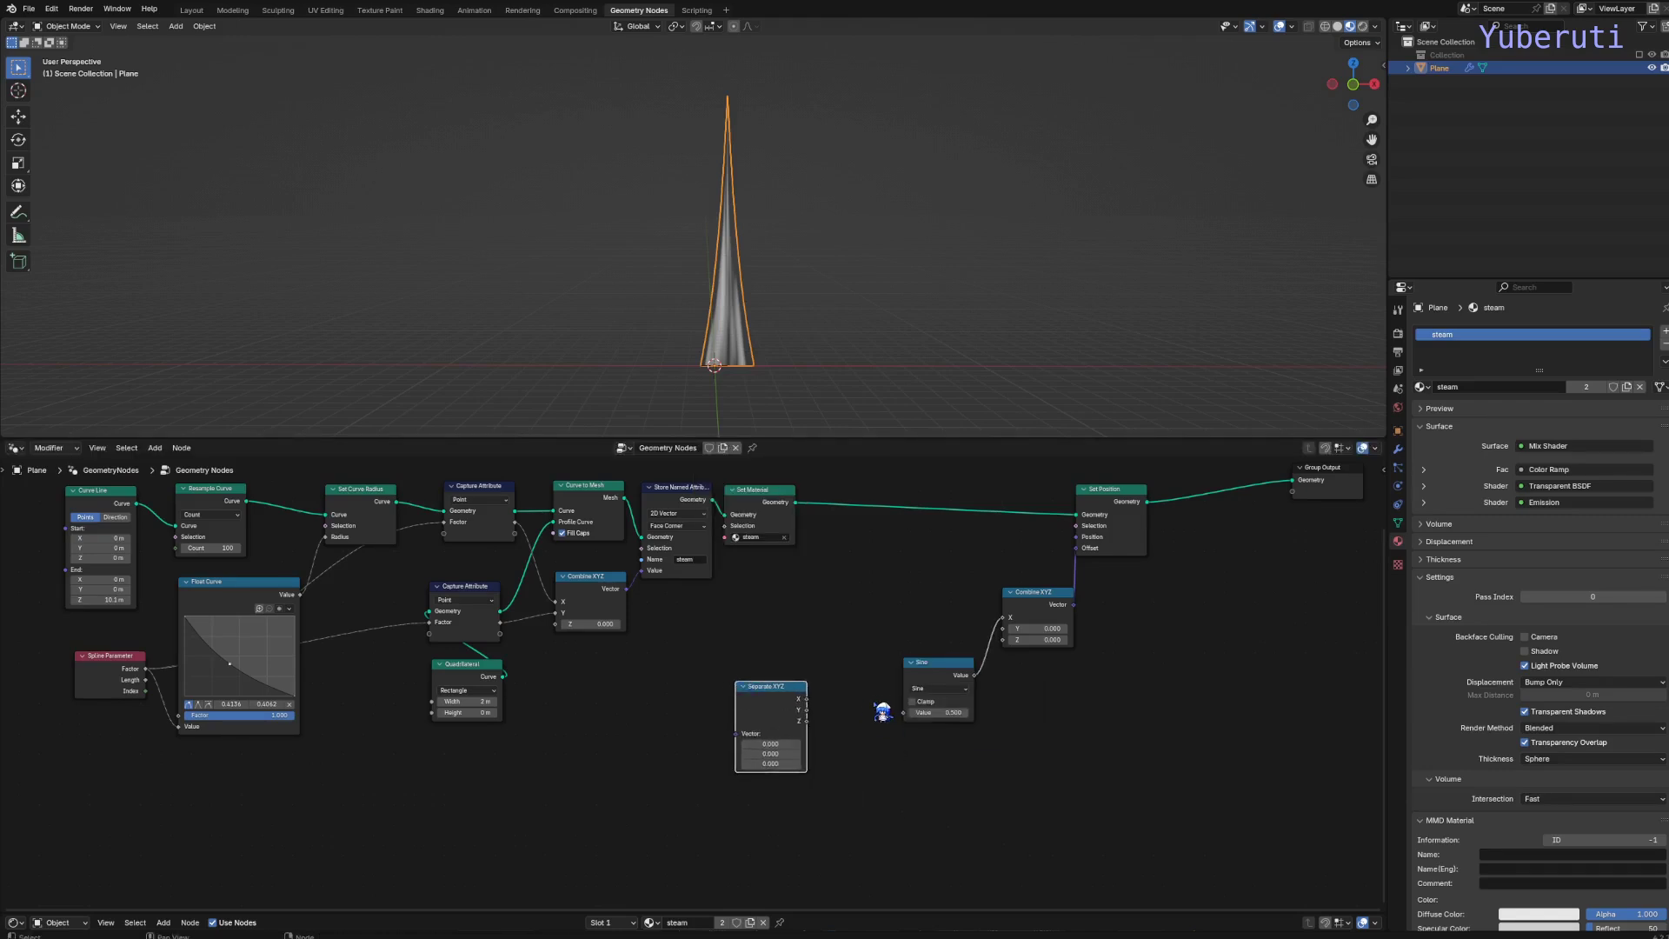
Add a Math node set to Subtract between Separate XYZ and Sine, and connect its output to Sine's Value.
key(shift+a)
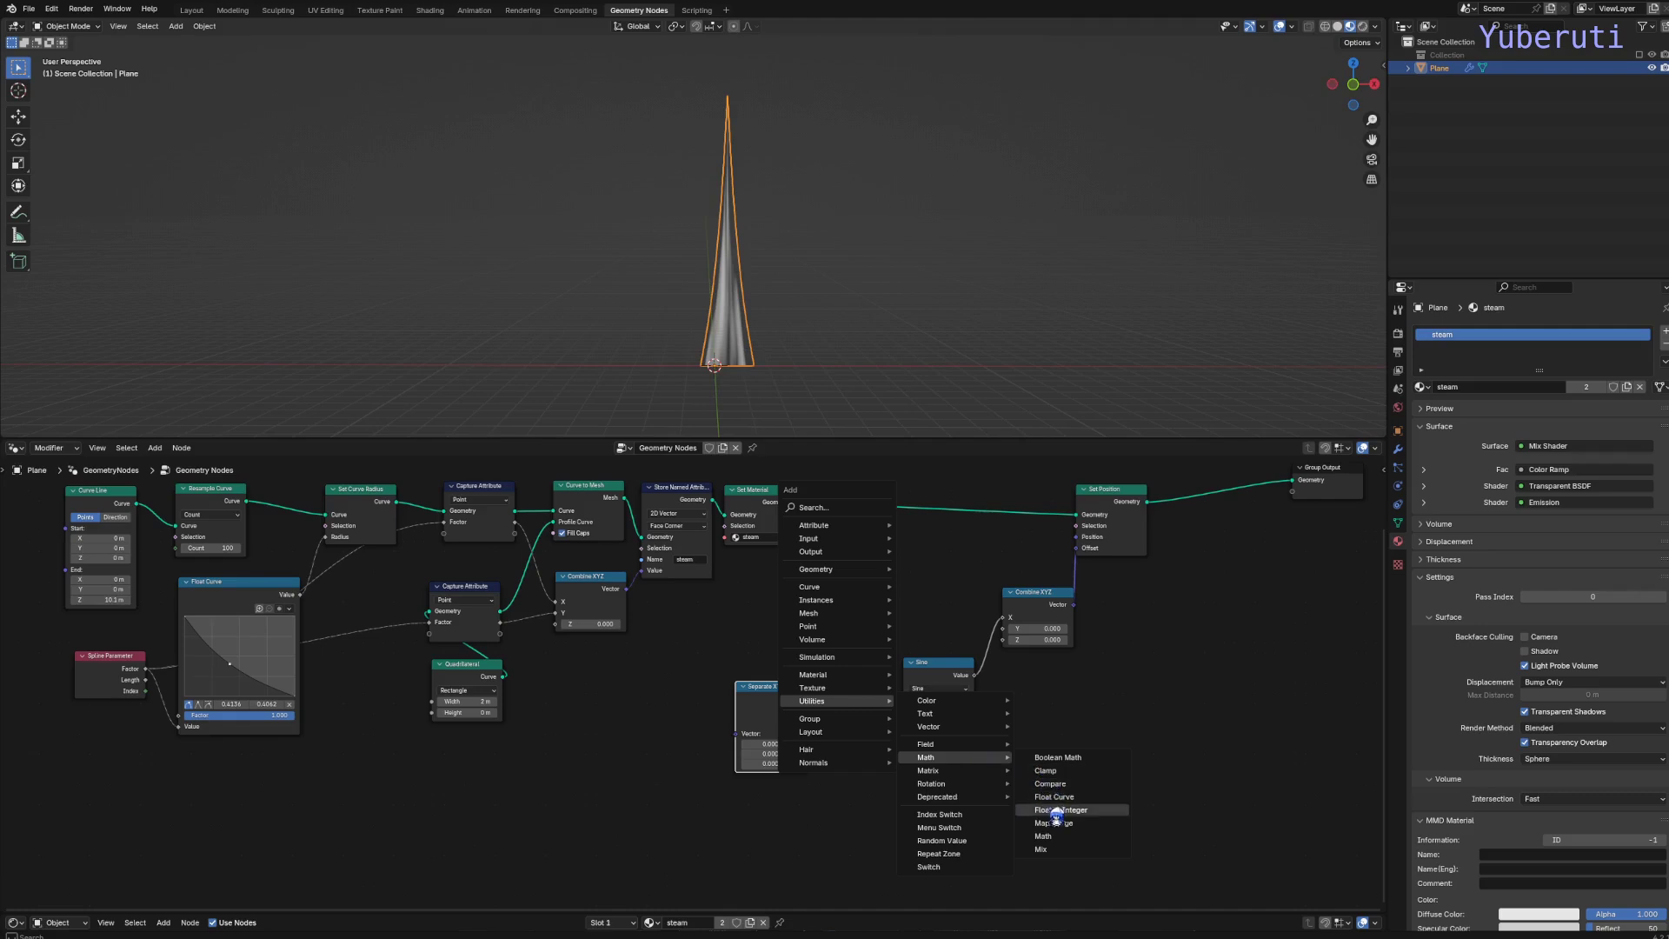
click(1044, 836)
click(837, 687)
click(860, 706)
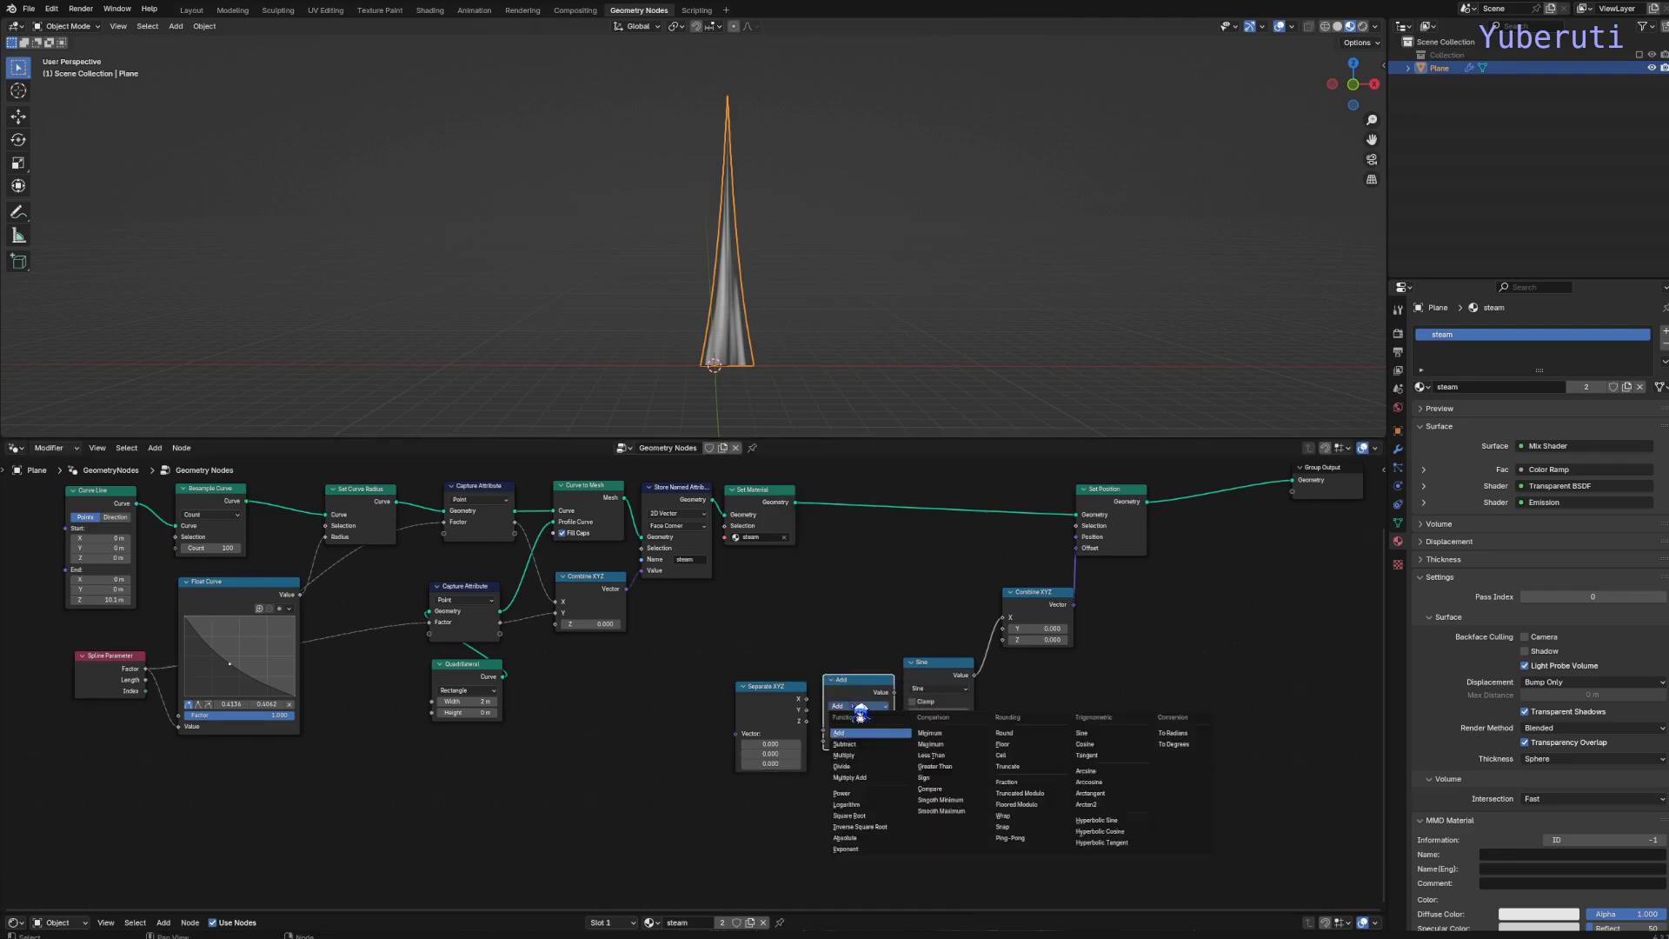
click(869, 744)
drag(935, 663, 994, 666)
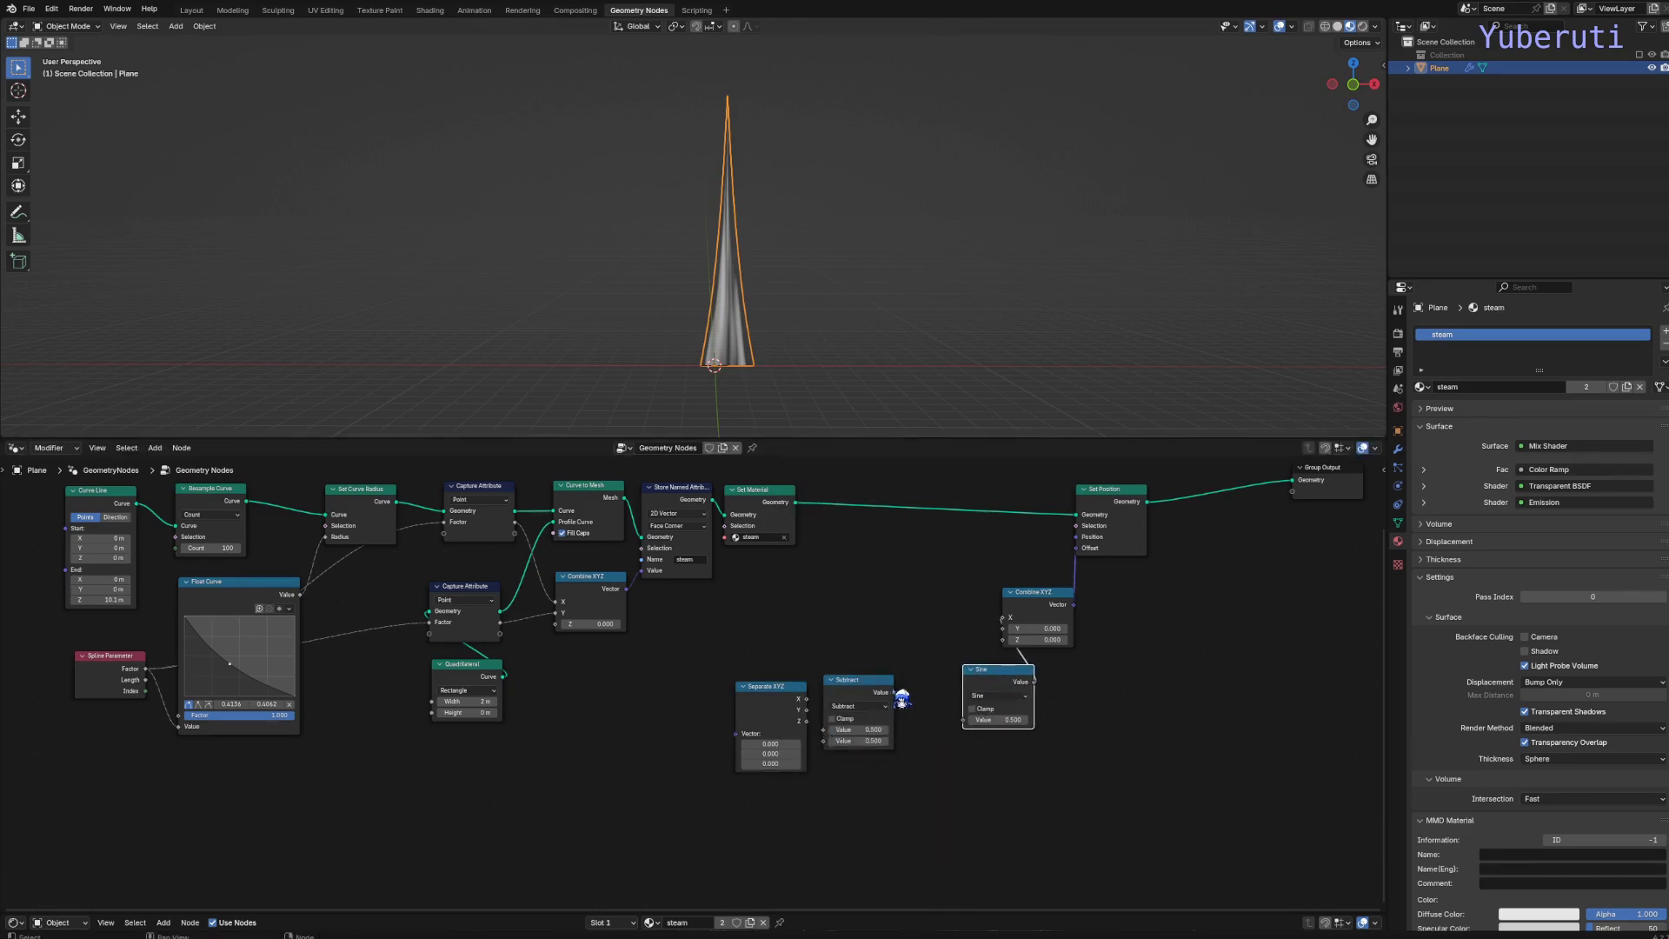
mouse_move(894, 693)
mouse_down()
mouse_move(963, 720)
mouse_move(937, 695)
mouse_move(867, 699)
mouse_up()
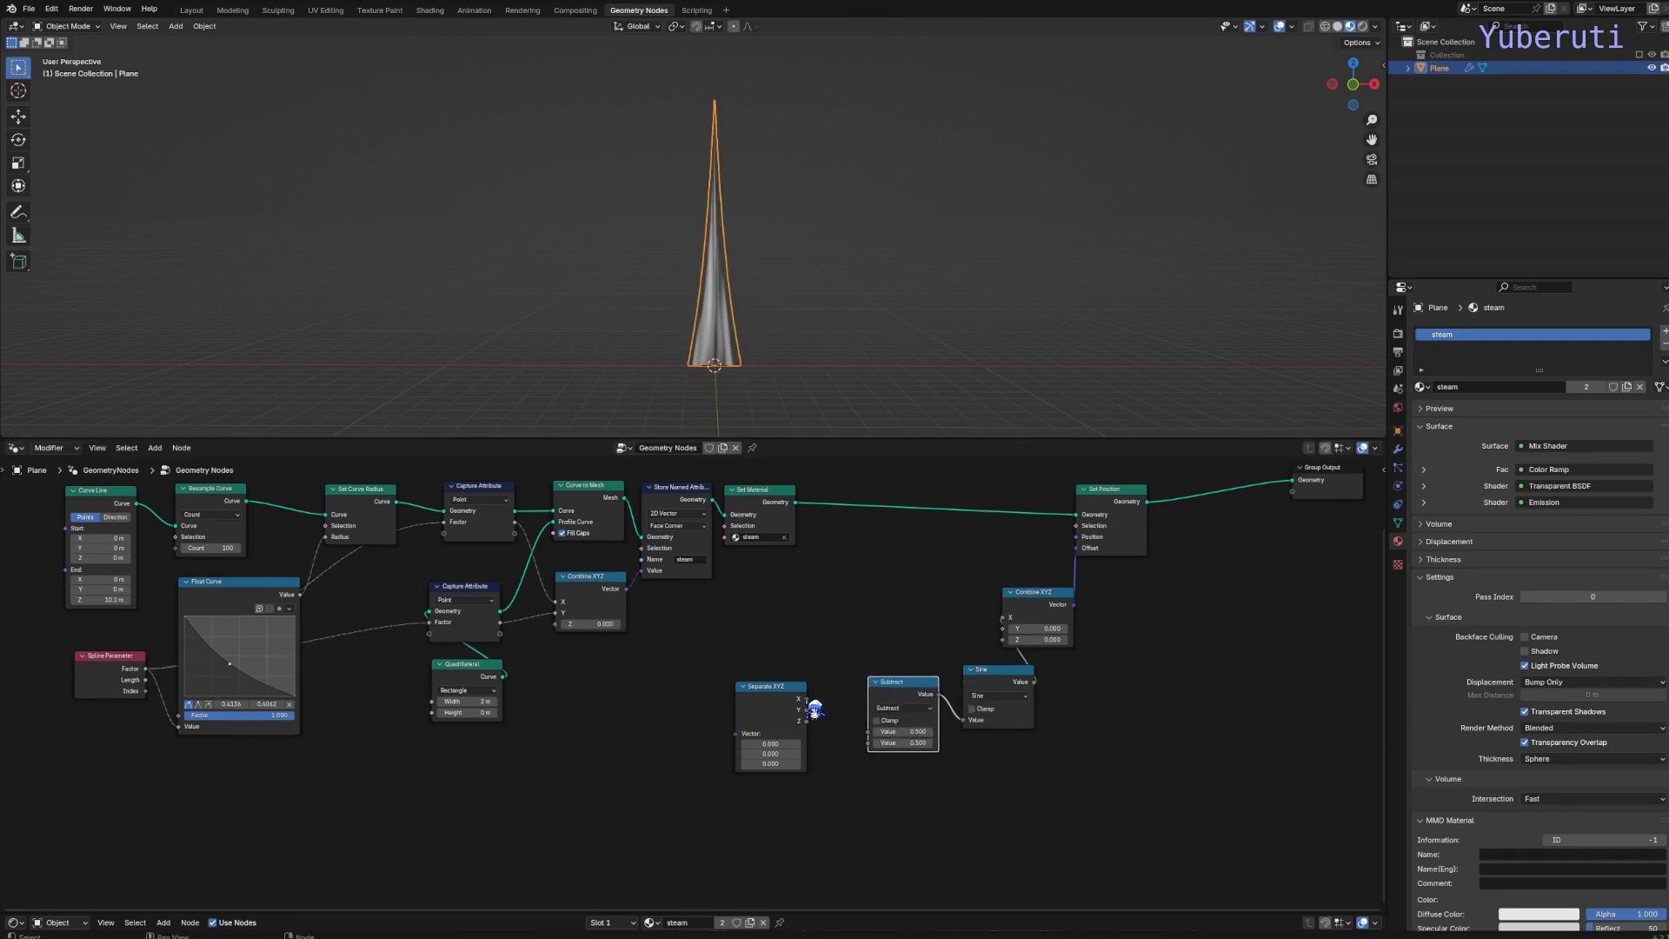
Connect Separate XYZ's Z output to Subtract's first value and move Separate XYZ closer to Subtract.
click(814, 718)
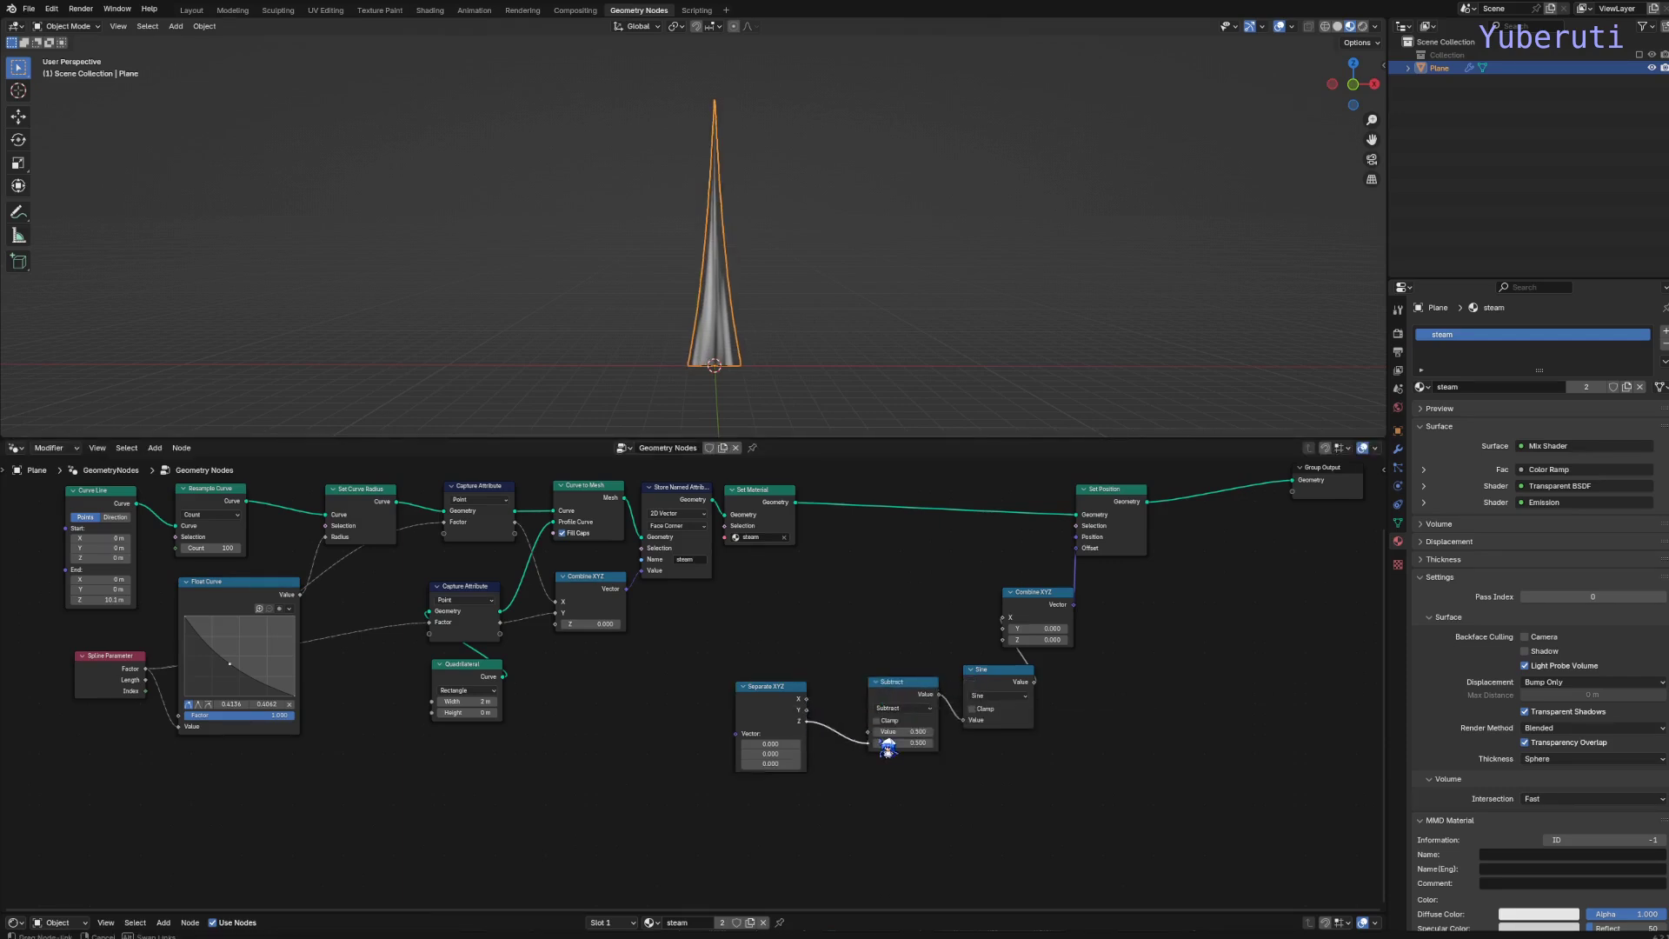
drag(876, 737, 873, 734)
mouse_move(763, 708)
mouse_down()
mouse_move(811, 711)
mouse_move(792, 715)
mouse_up()
Add a Position node and connect it to Separate XYZ's Vector input.
key(shift+a)
mouse_move(725, 658)
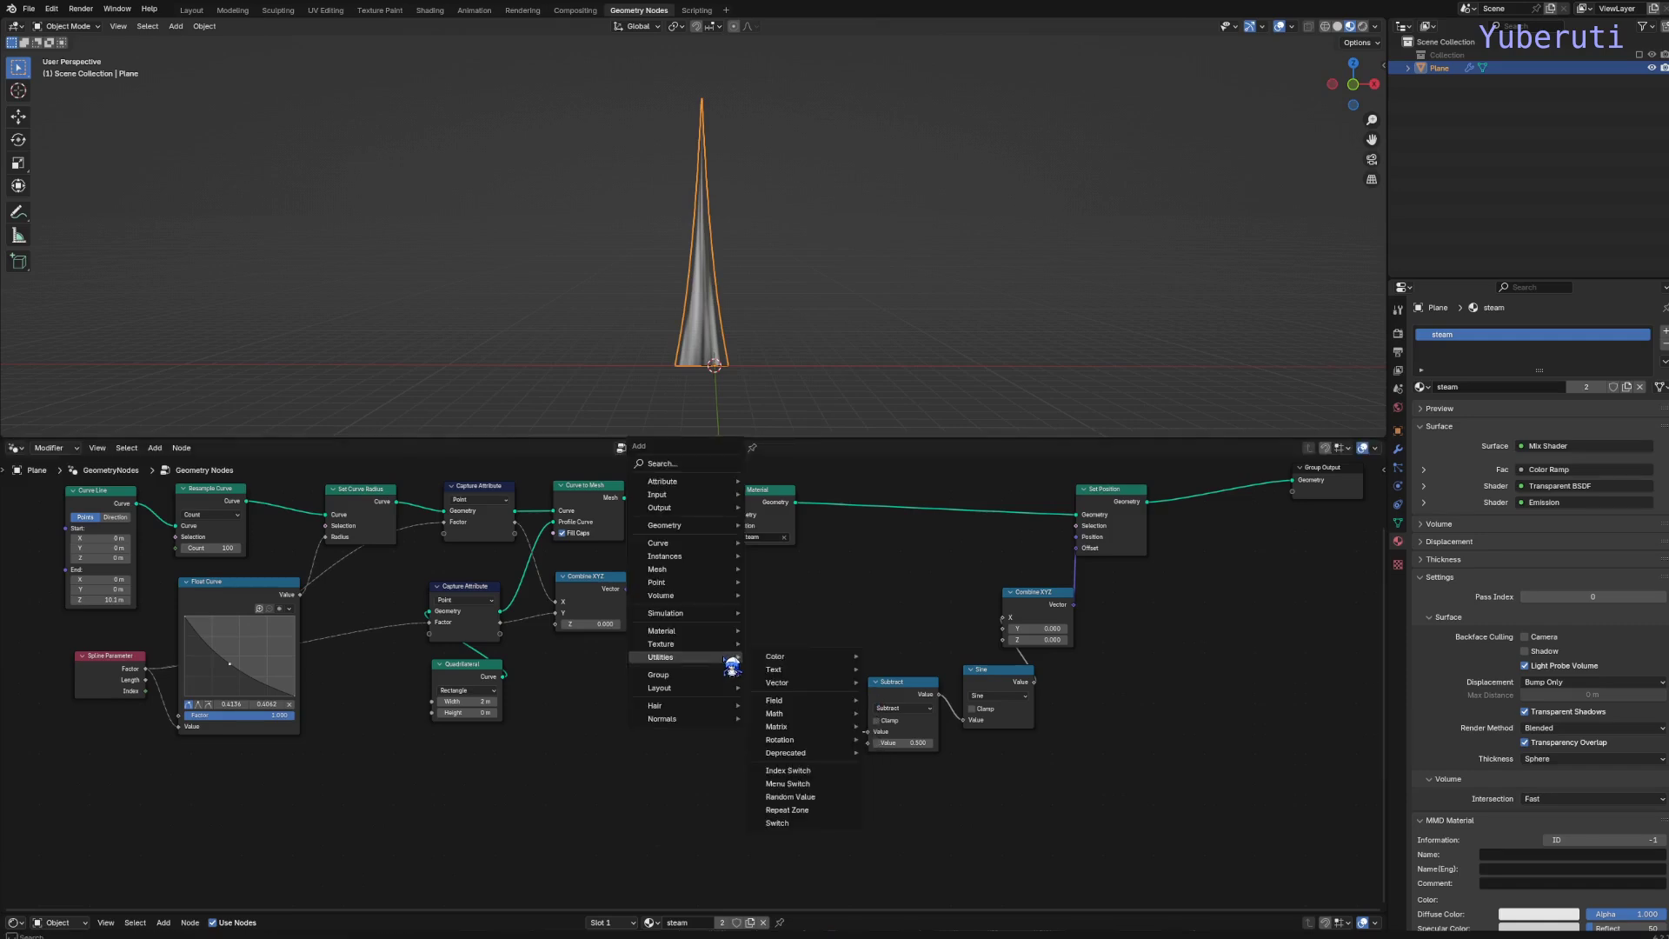
mouse_move(700, 526)
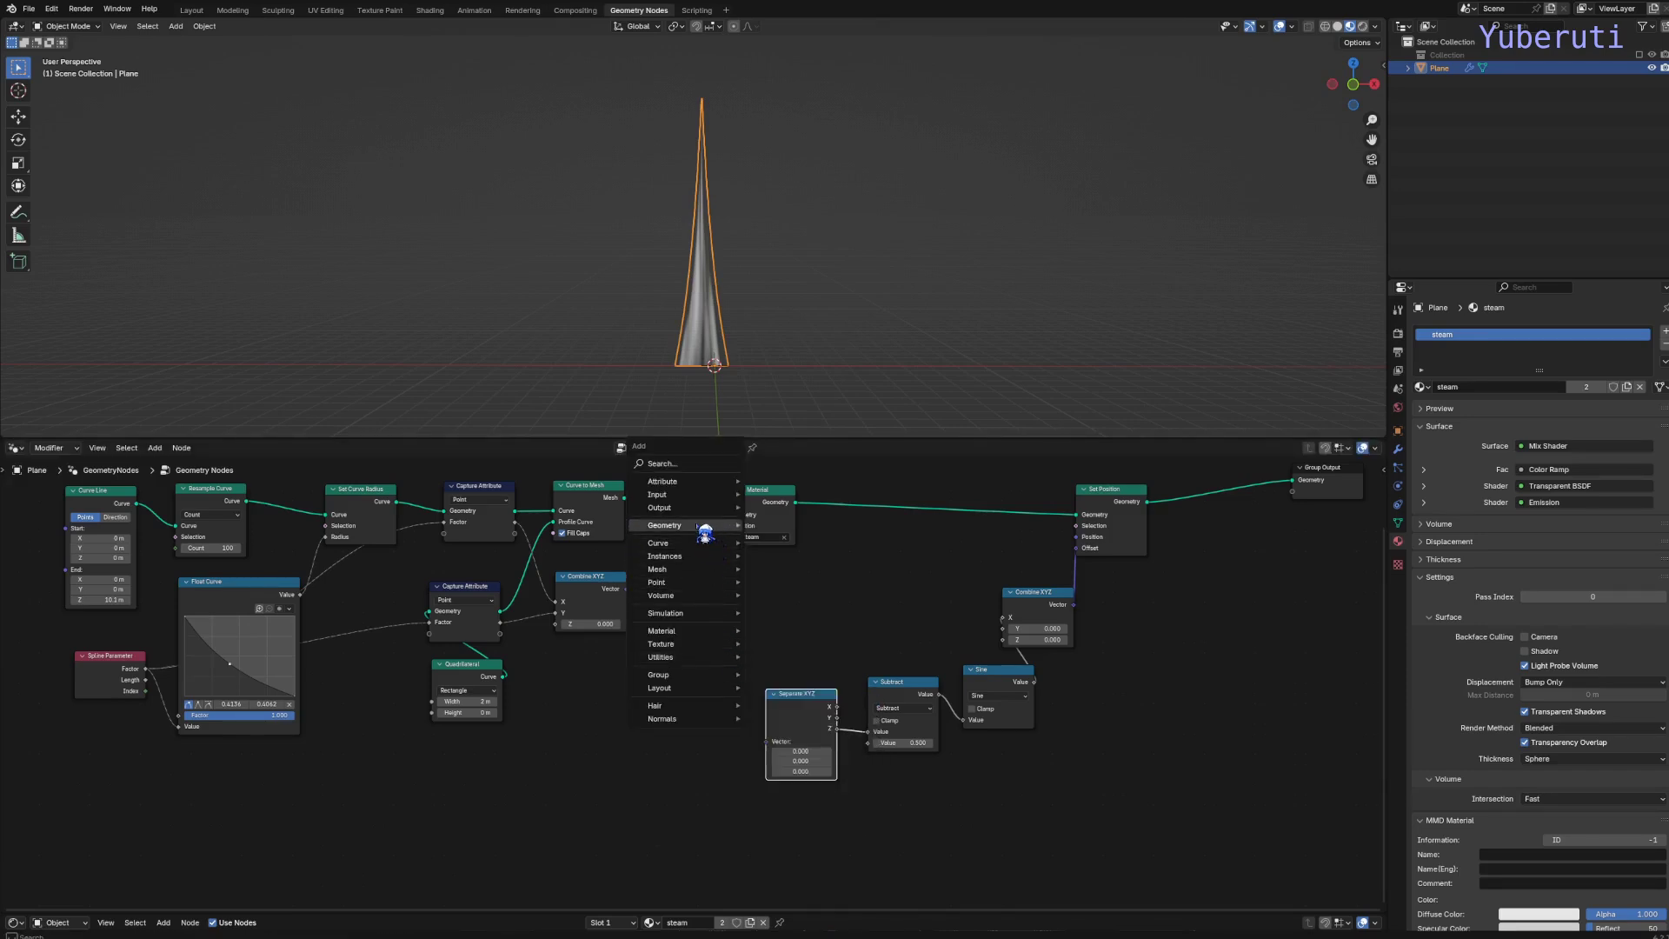
mouse_move(773, 527)
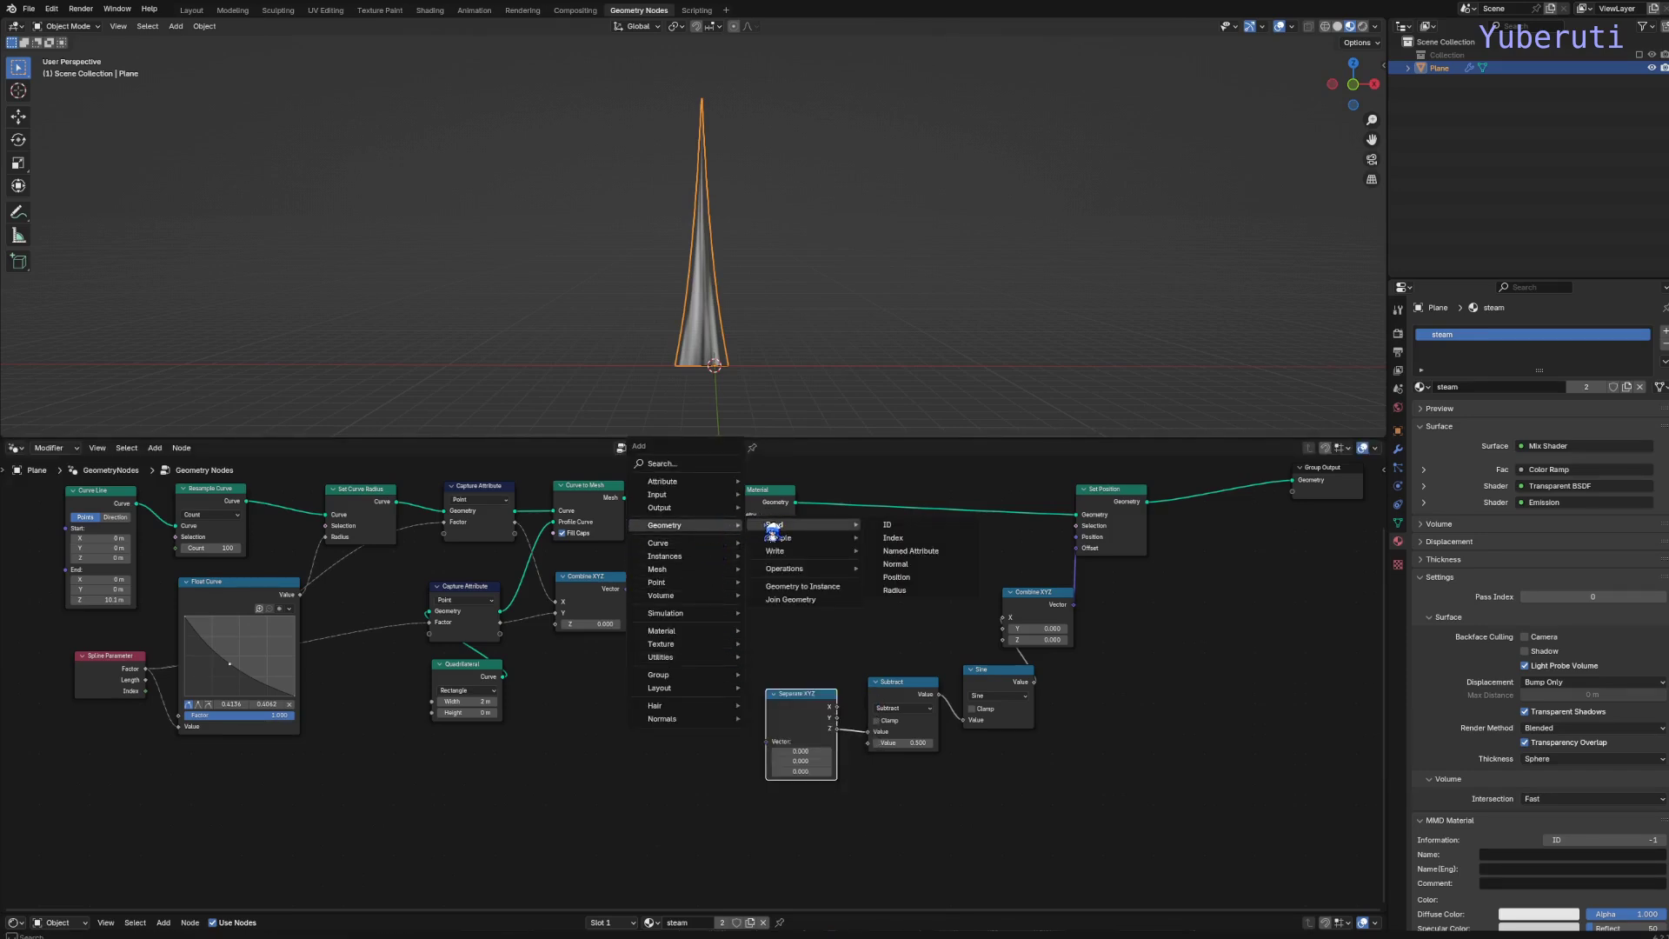
click(898, 578)
click(716, 761)
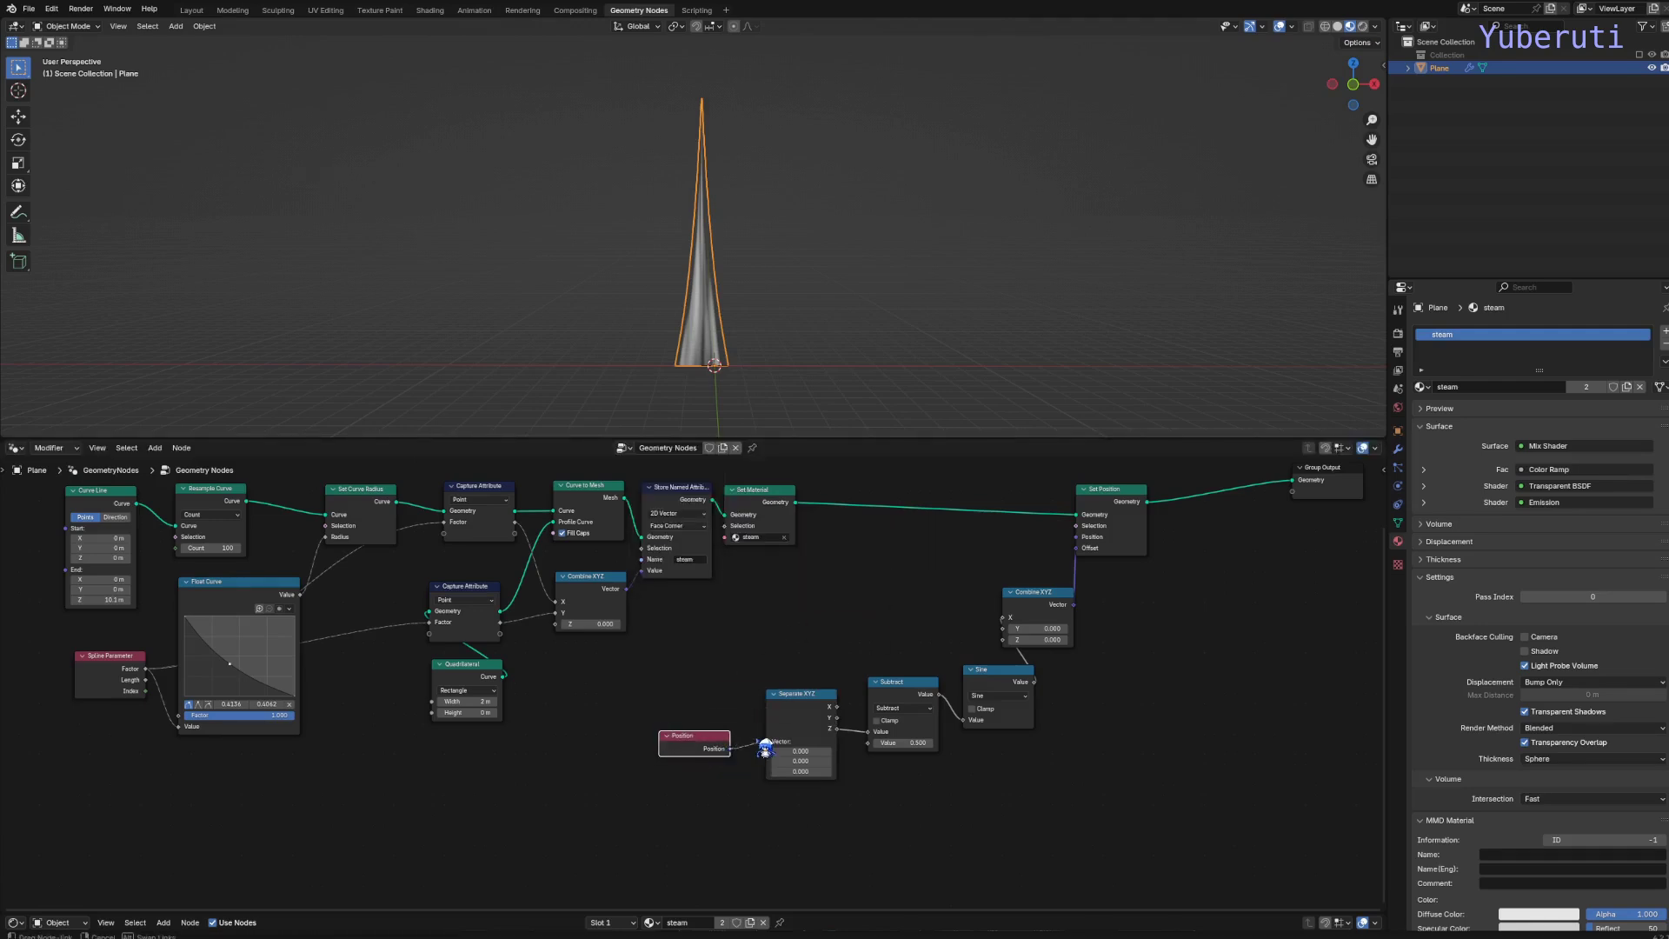
drag(765, 747, 764, 717)
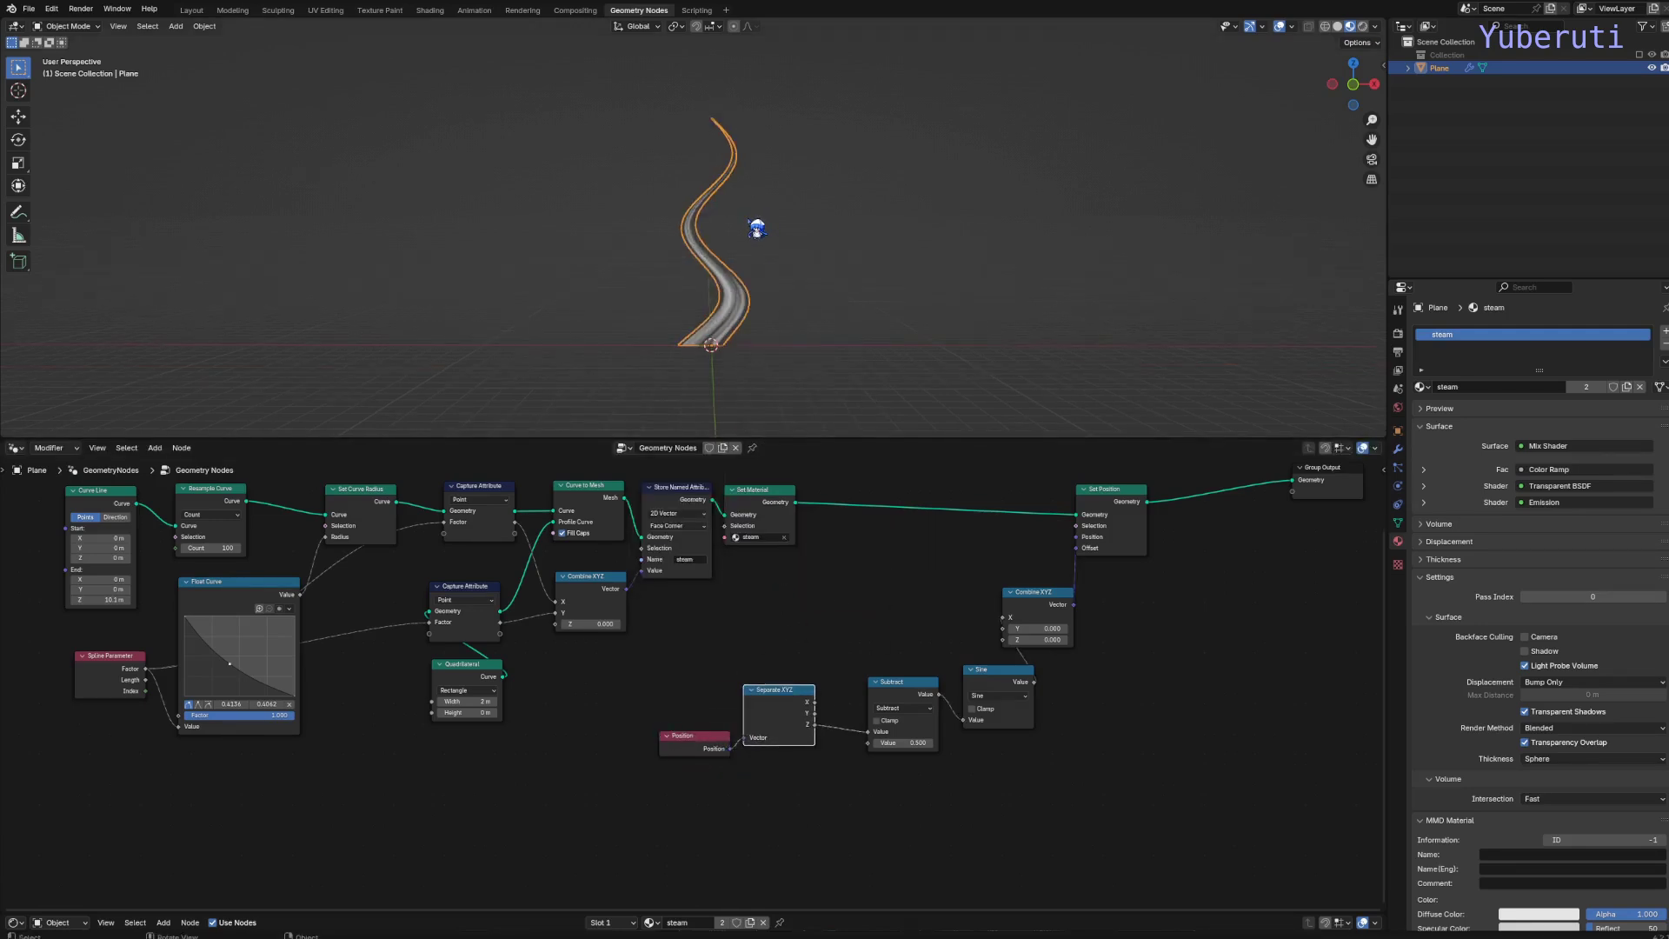
Set the Subtract node's second value to about 51.5 and reposition the Sine and Subtract nodes.
scroll(757, 227, up, 3)
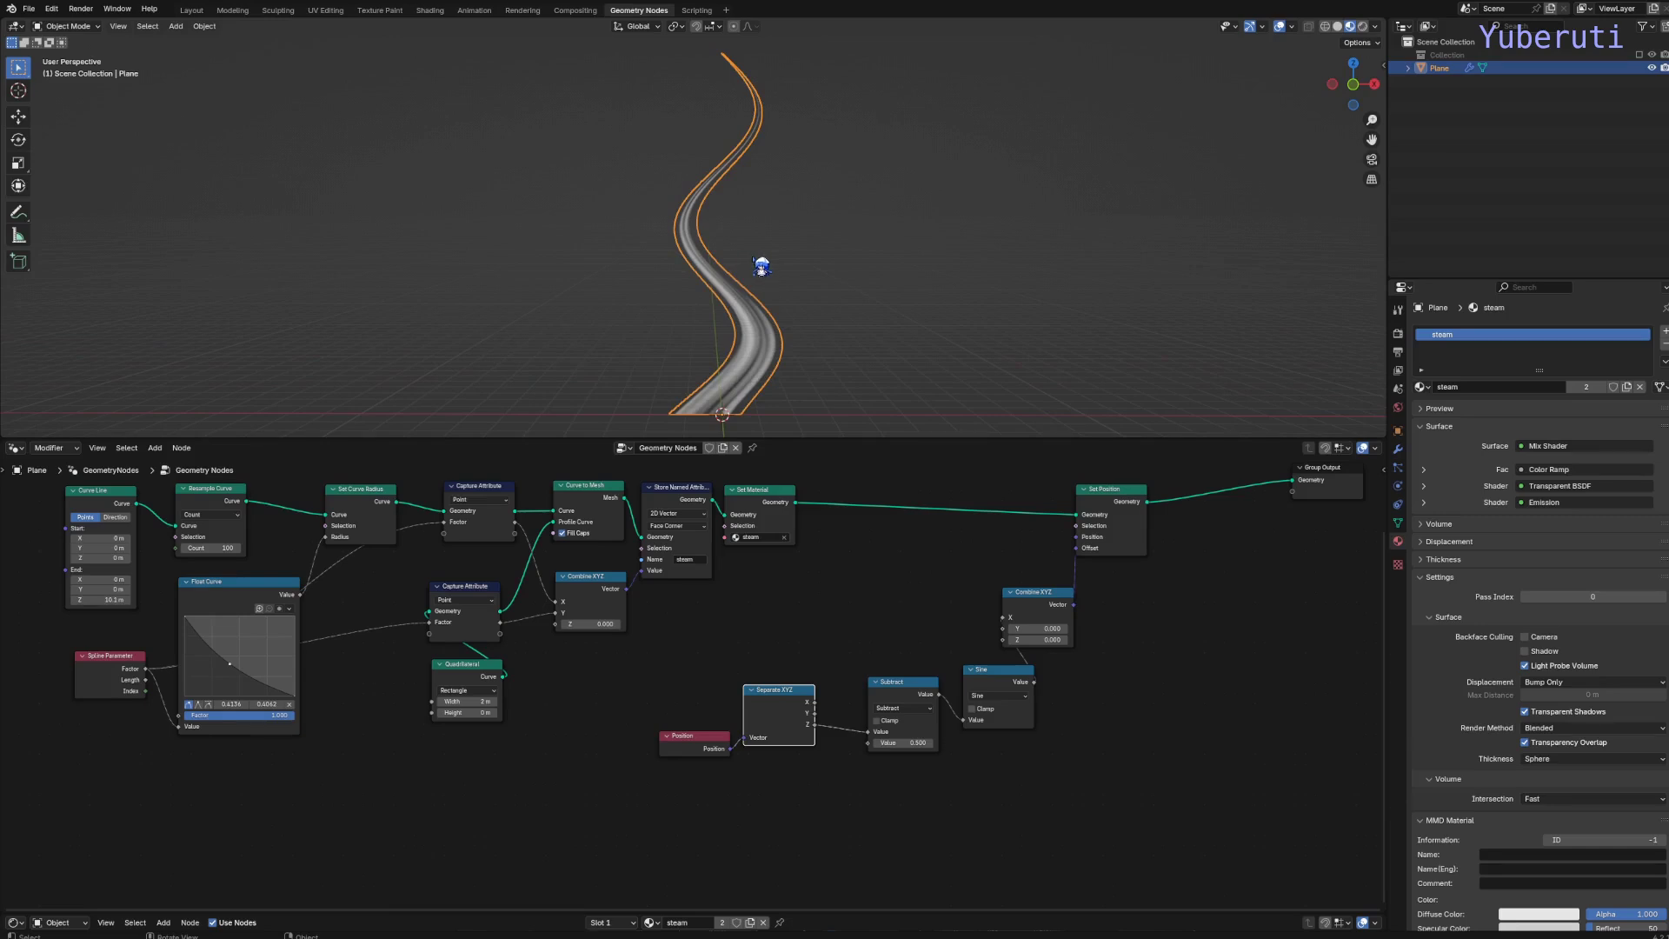
shift+middle_drag(762, 266, 757, 253)
drag(990, 693, 1021, 691)
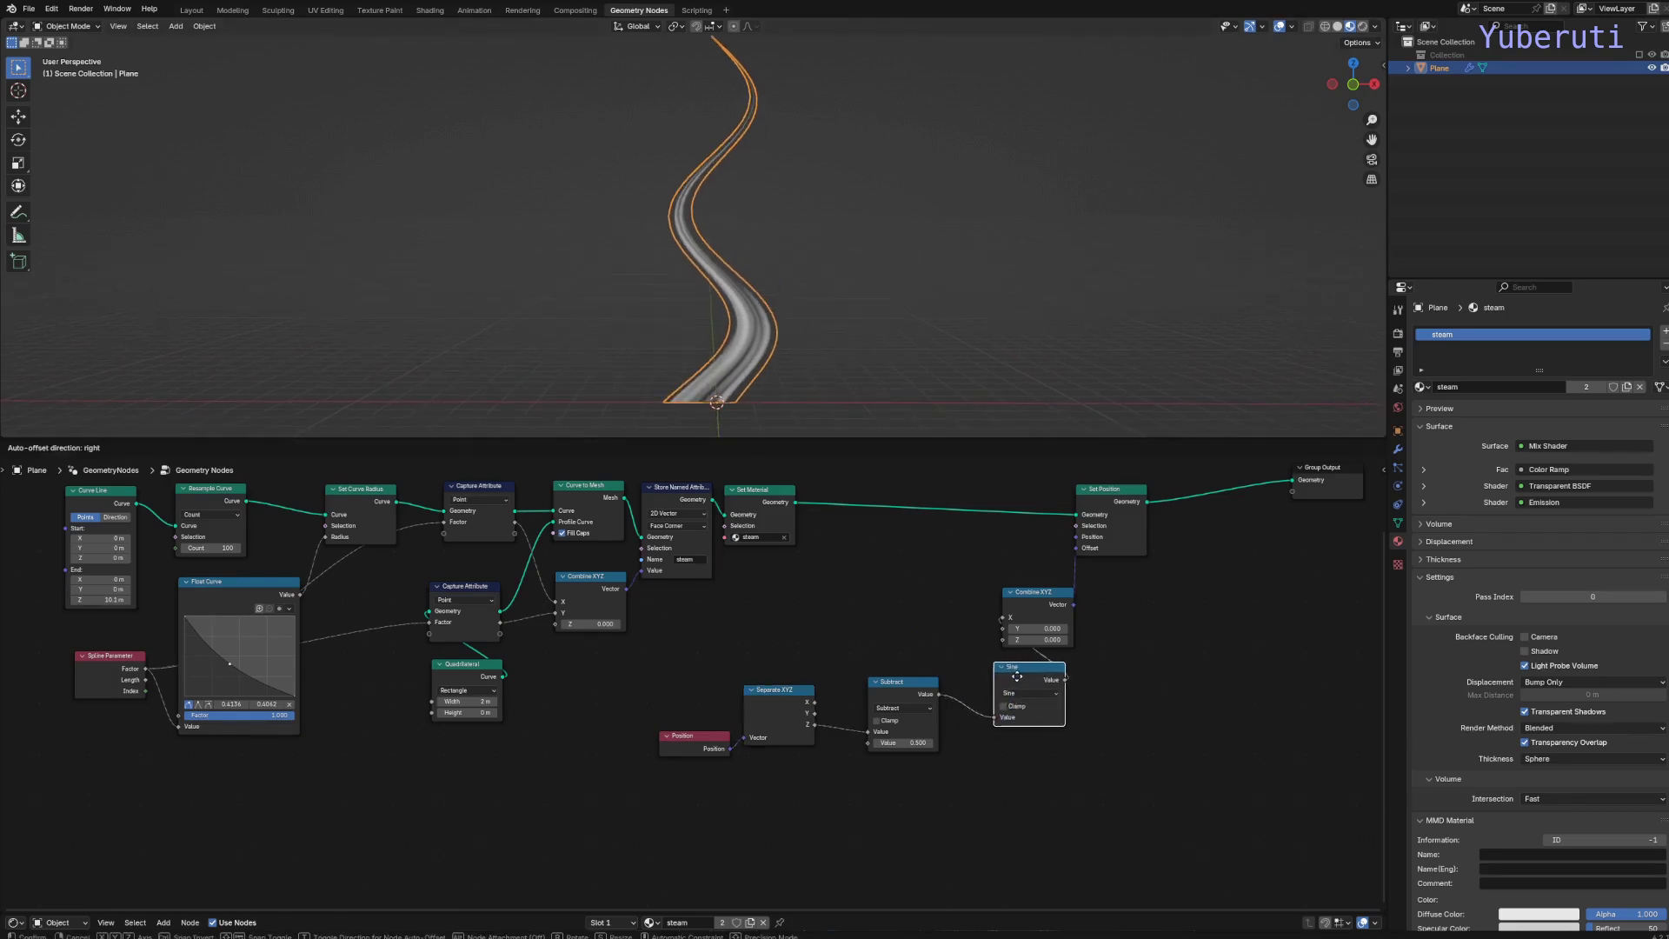
drag(887, 742, 1001, 743)
drag(1036, 689, 1032, 709)
drag(913, 695, 950, 698)
Duplicate the Subtract node, switch the copy to Multiply, and wire it between Subtract and Sine.
key(shift+d)
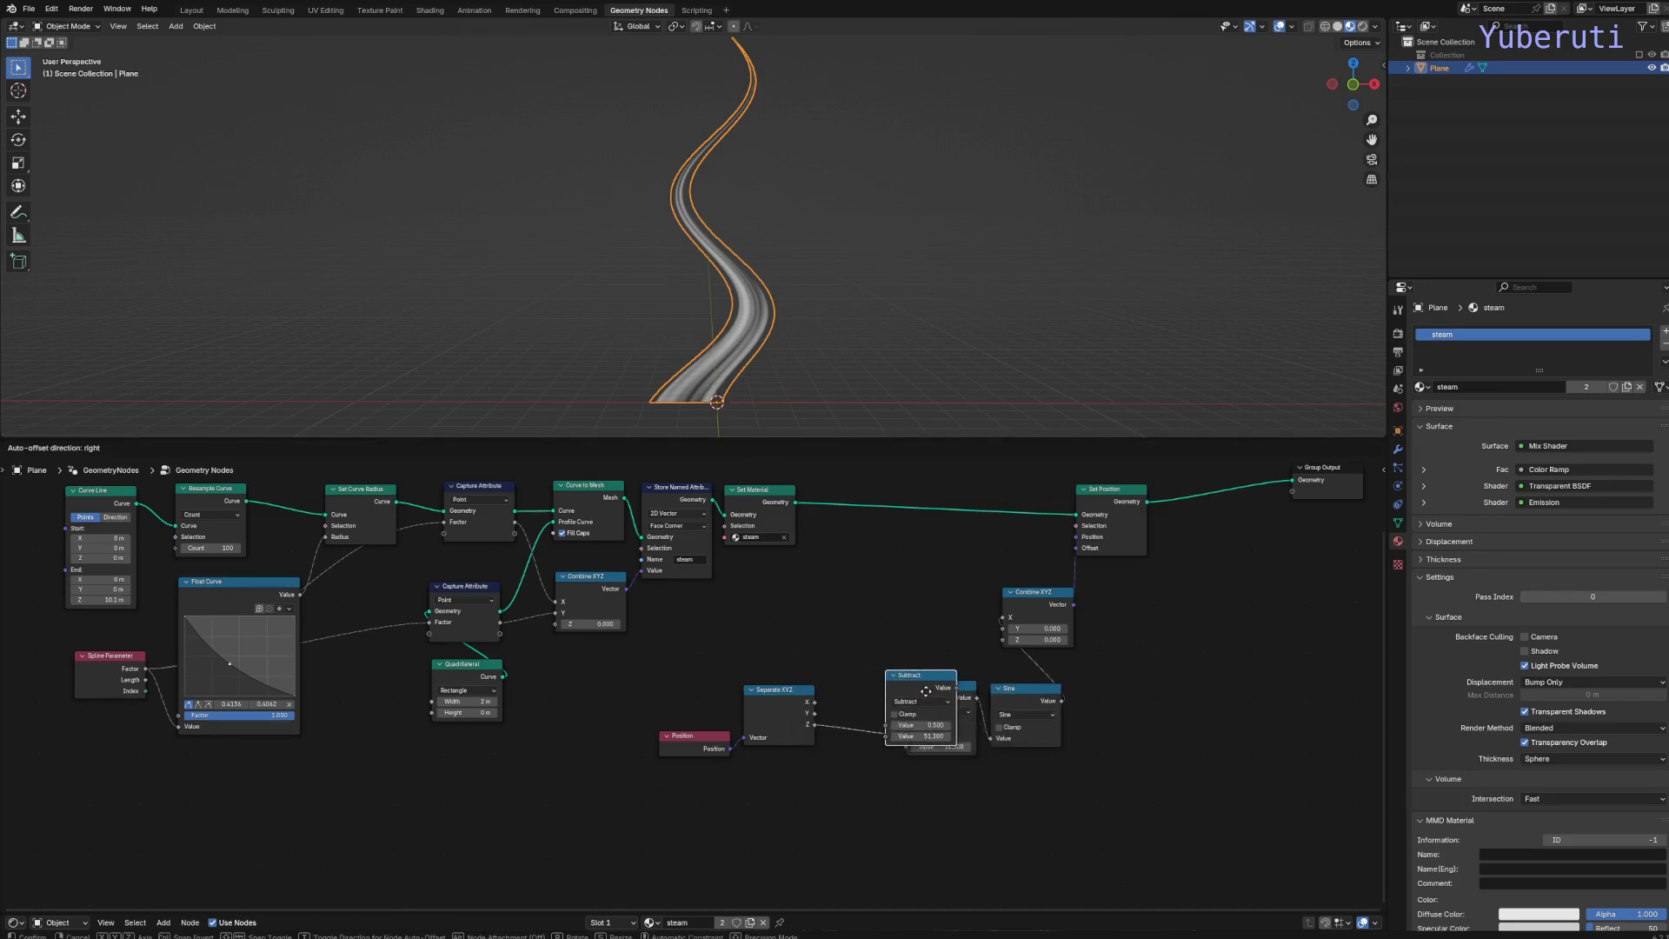
click(946, 609)
drag(939, 705, 888, 708)
drag(936, 594, 807, 648)
click(981, 713)
click(990, 732)
drag(923, 648, 1004, 582)
Move the Sine, Subtract, Separate XYZ and Position nodes into a compact group near Combine XYZ.
drag(1087, 695, 1105, 680)
drag(894, 693, 994, 686)
drag(783, 694, 905, 694)
drag(727, 736, 859, 714)
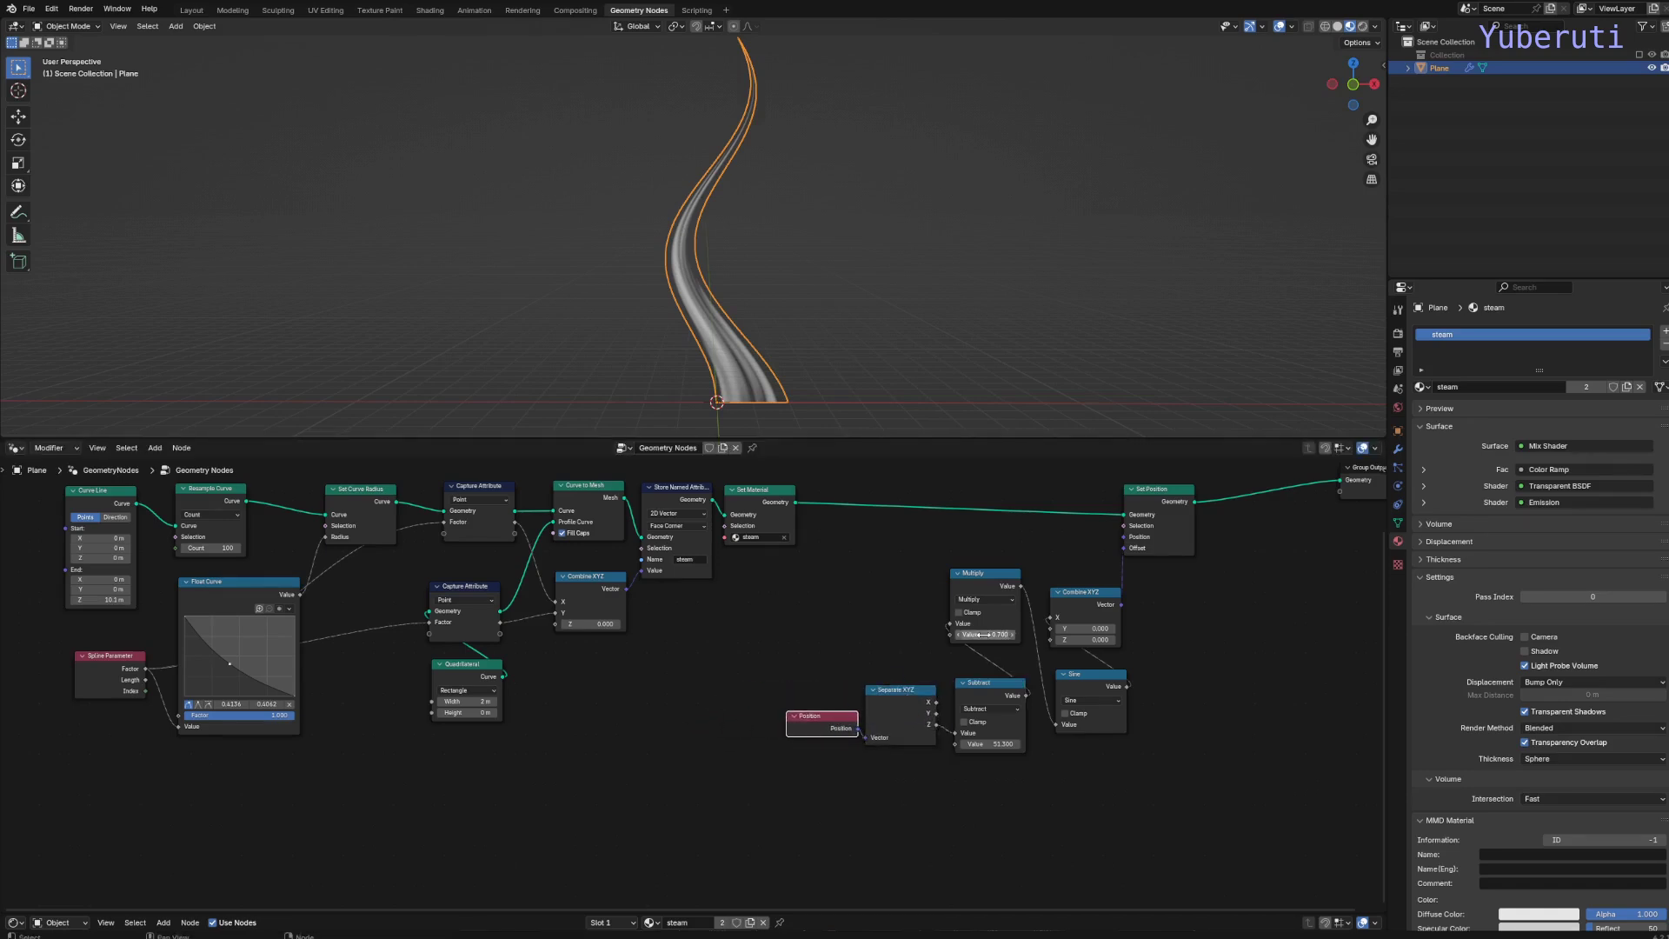
Set the Multiply node's factor to 0.300 and place the node directly above Subtract.
drag(985, 634, 931, 635)
drag(1005, 581, 1011, 609)
click(1220, 722)
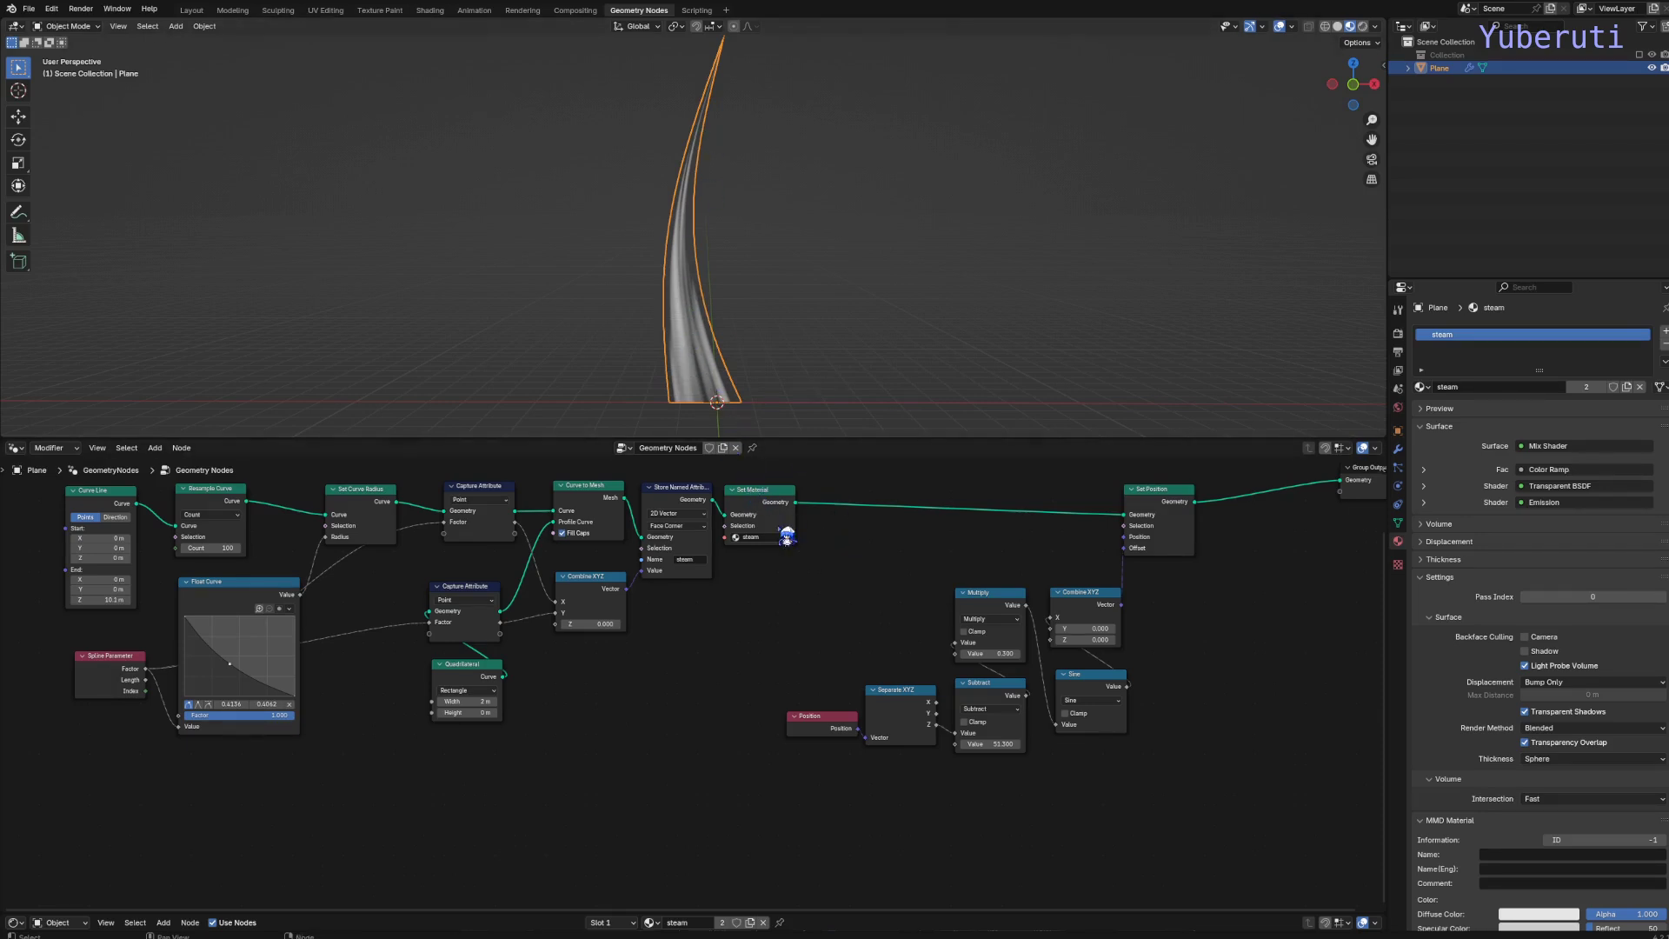
Add an Instance on Points node before Set Position and feed the Set Material geometry into its Instance input.
key(Home)
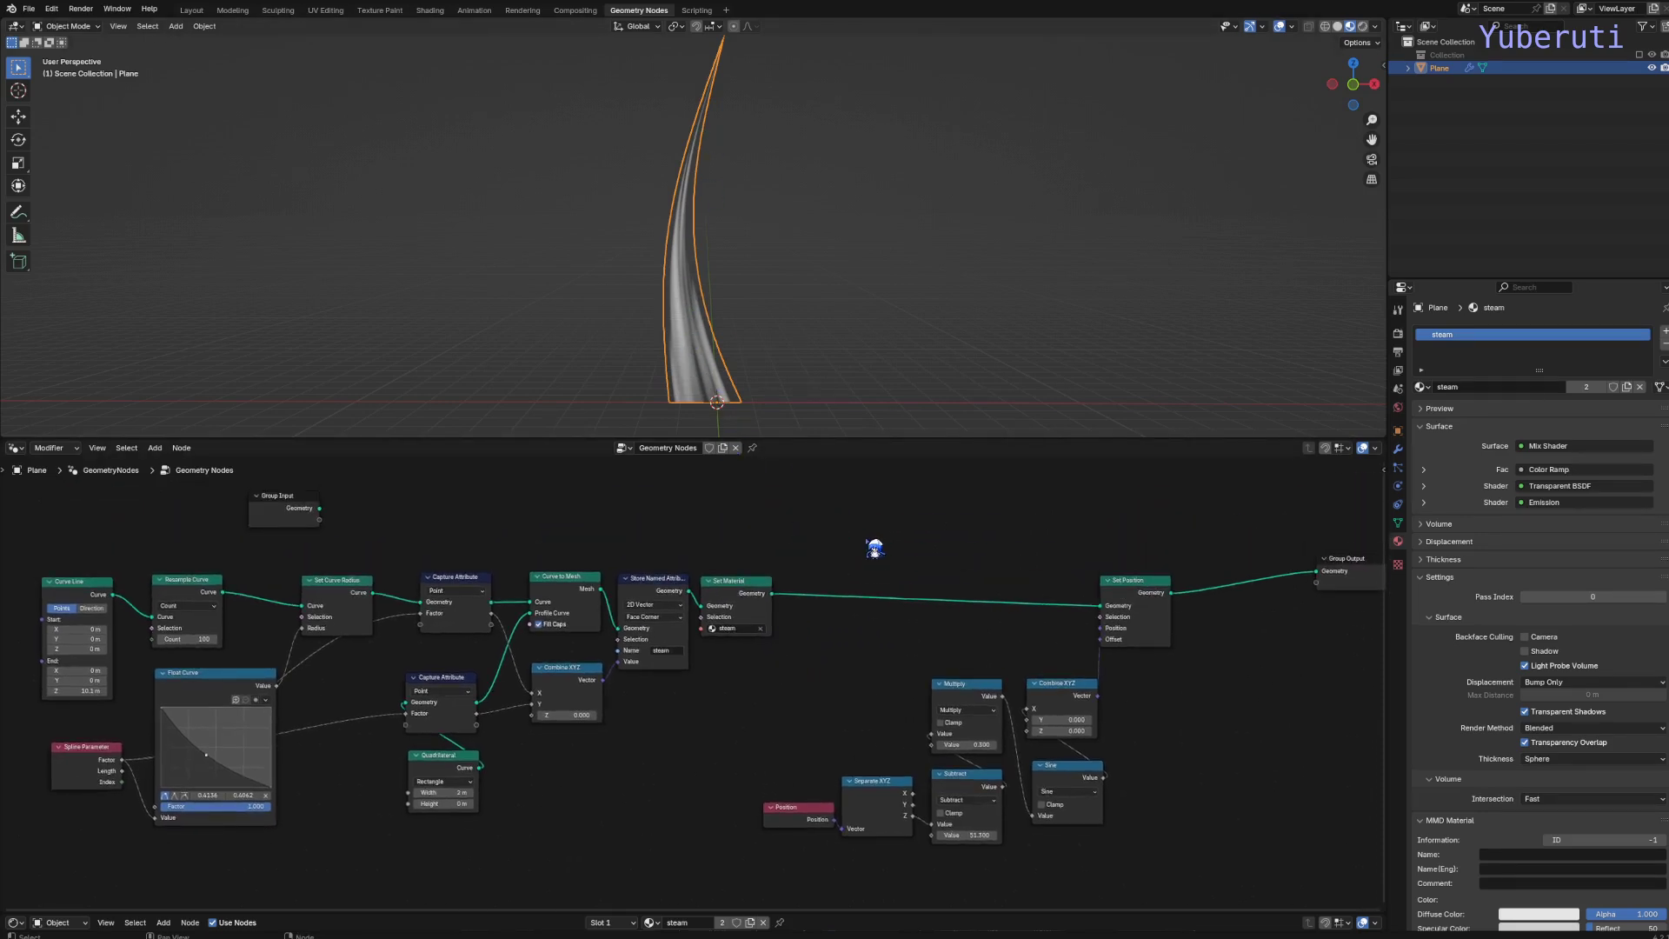
key(shift+a)
mouse_move(871, 544)
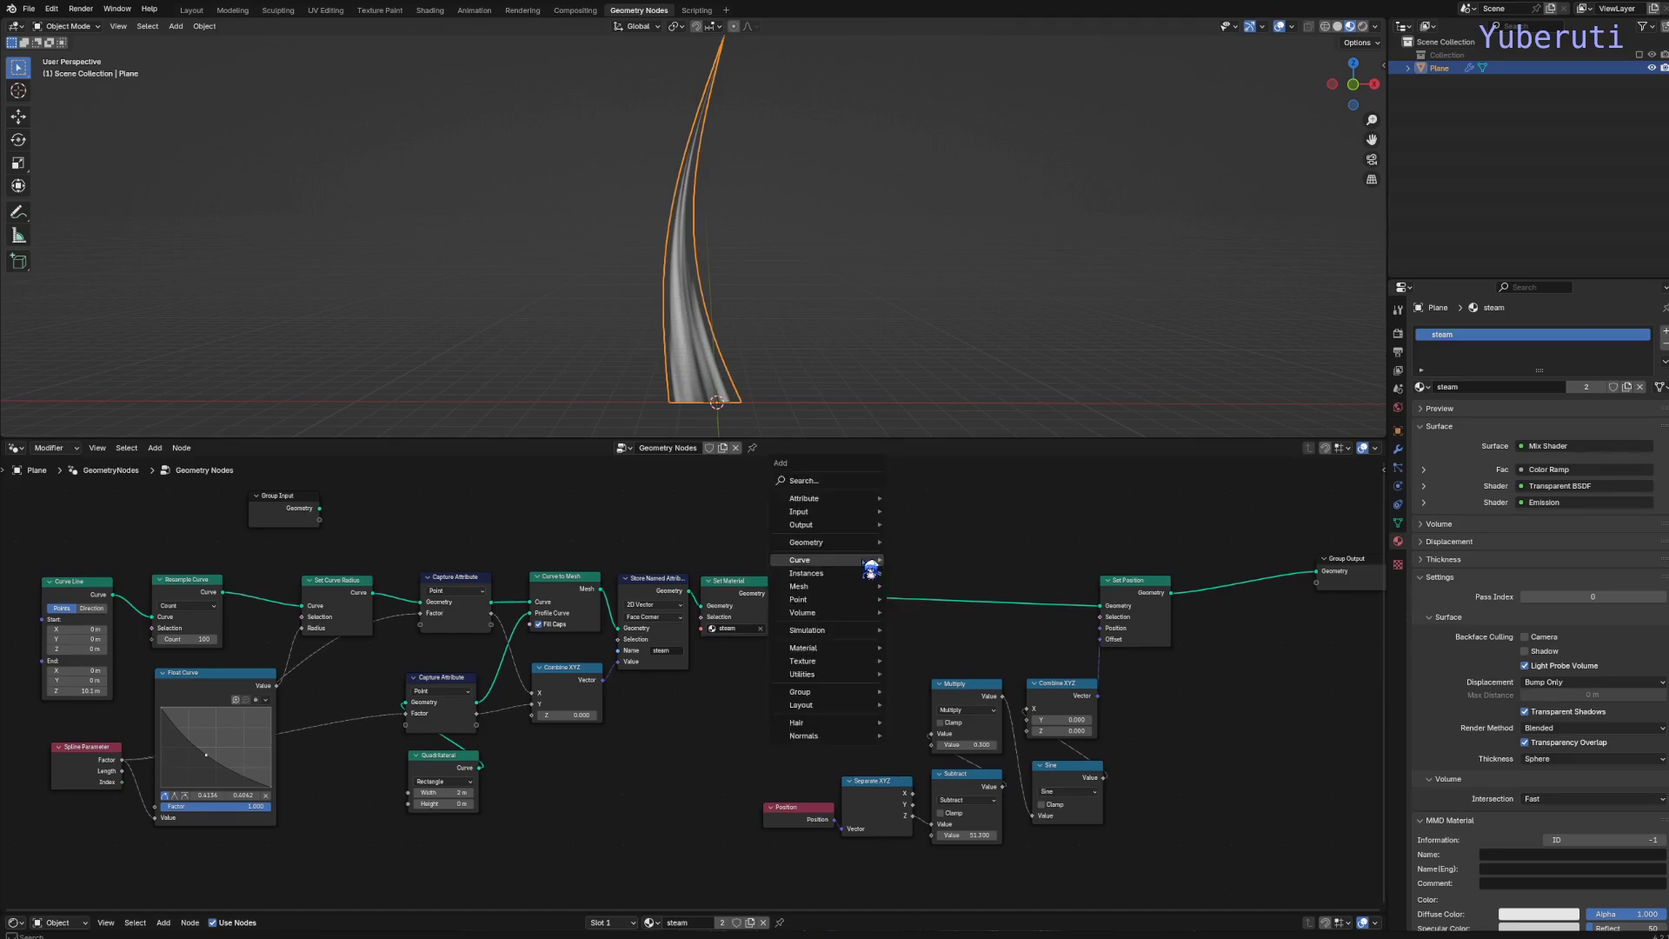
mouse_move(868, 573)
click(944, 575)
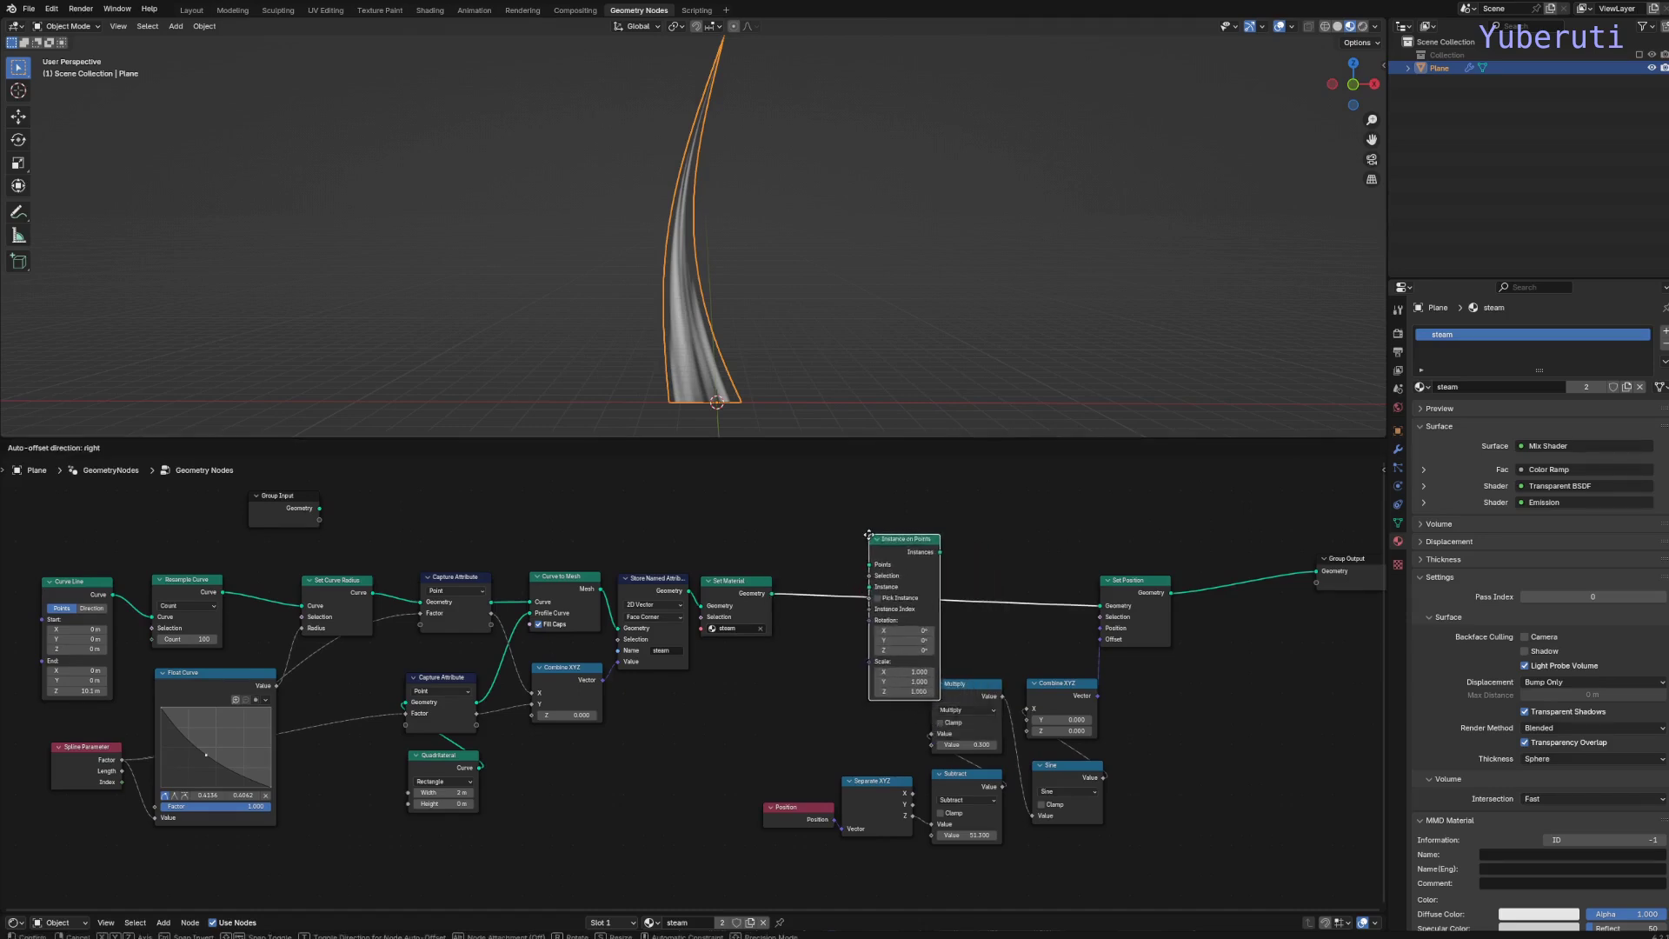
click(890, 556)
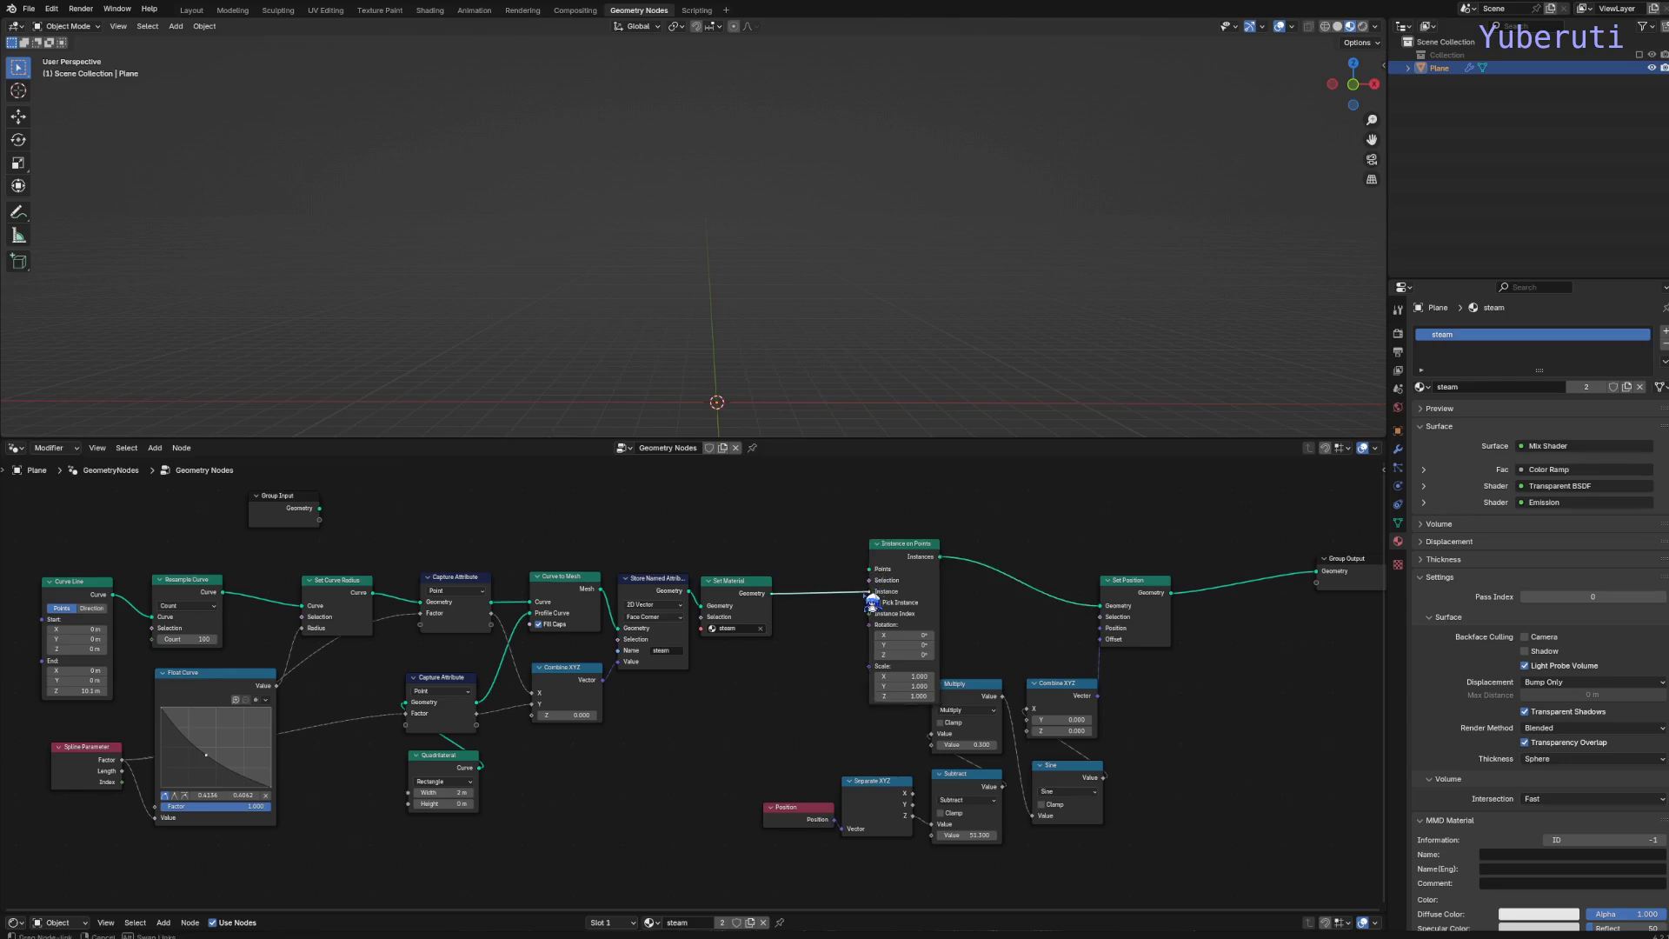
drag(900, 553, 876, 556)
middle_drag(735, 519, 874, 657)
scroll(857, 594, up, 3)
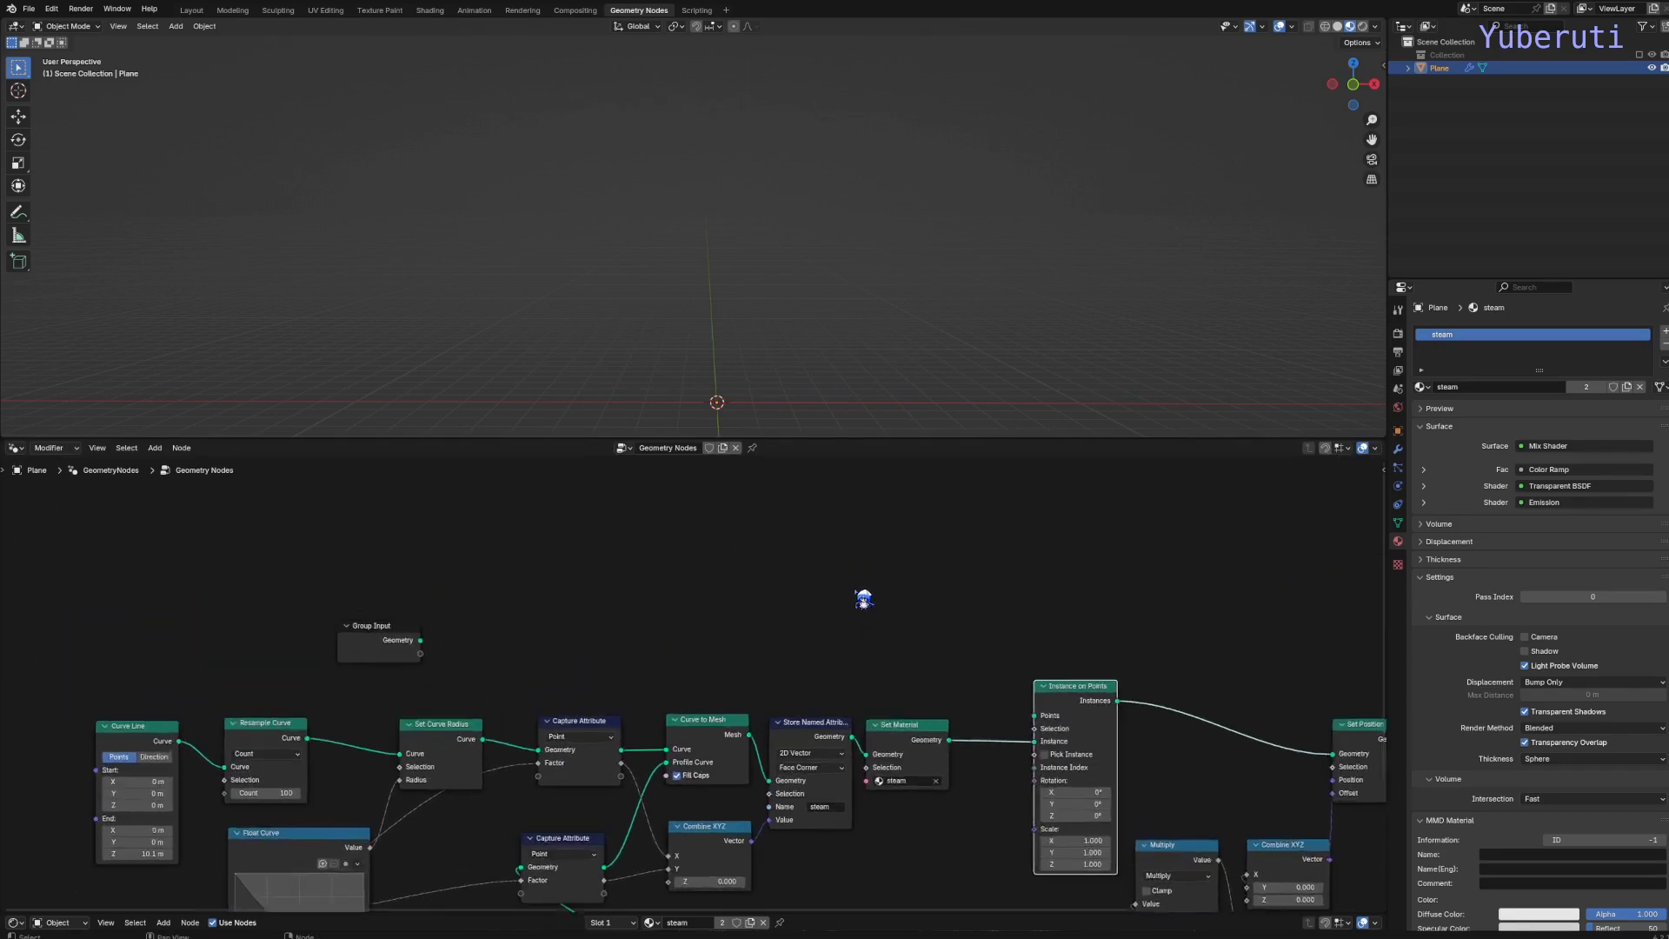
Add a Cube mesh primitive above the steam chain and connect its Mesh to the Points input of Instance on Points.
key(shift+a)
mouse_move(811, 549)
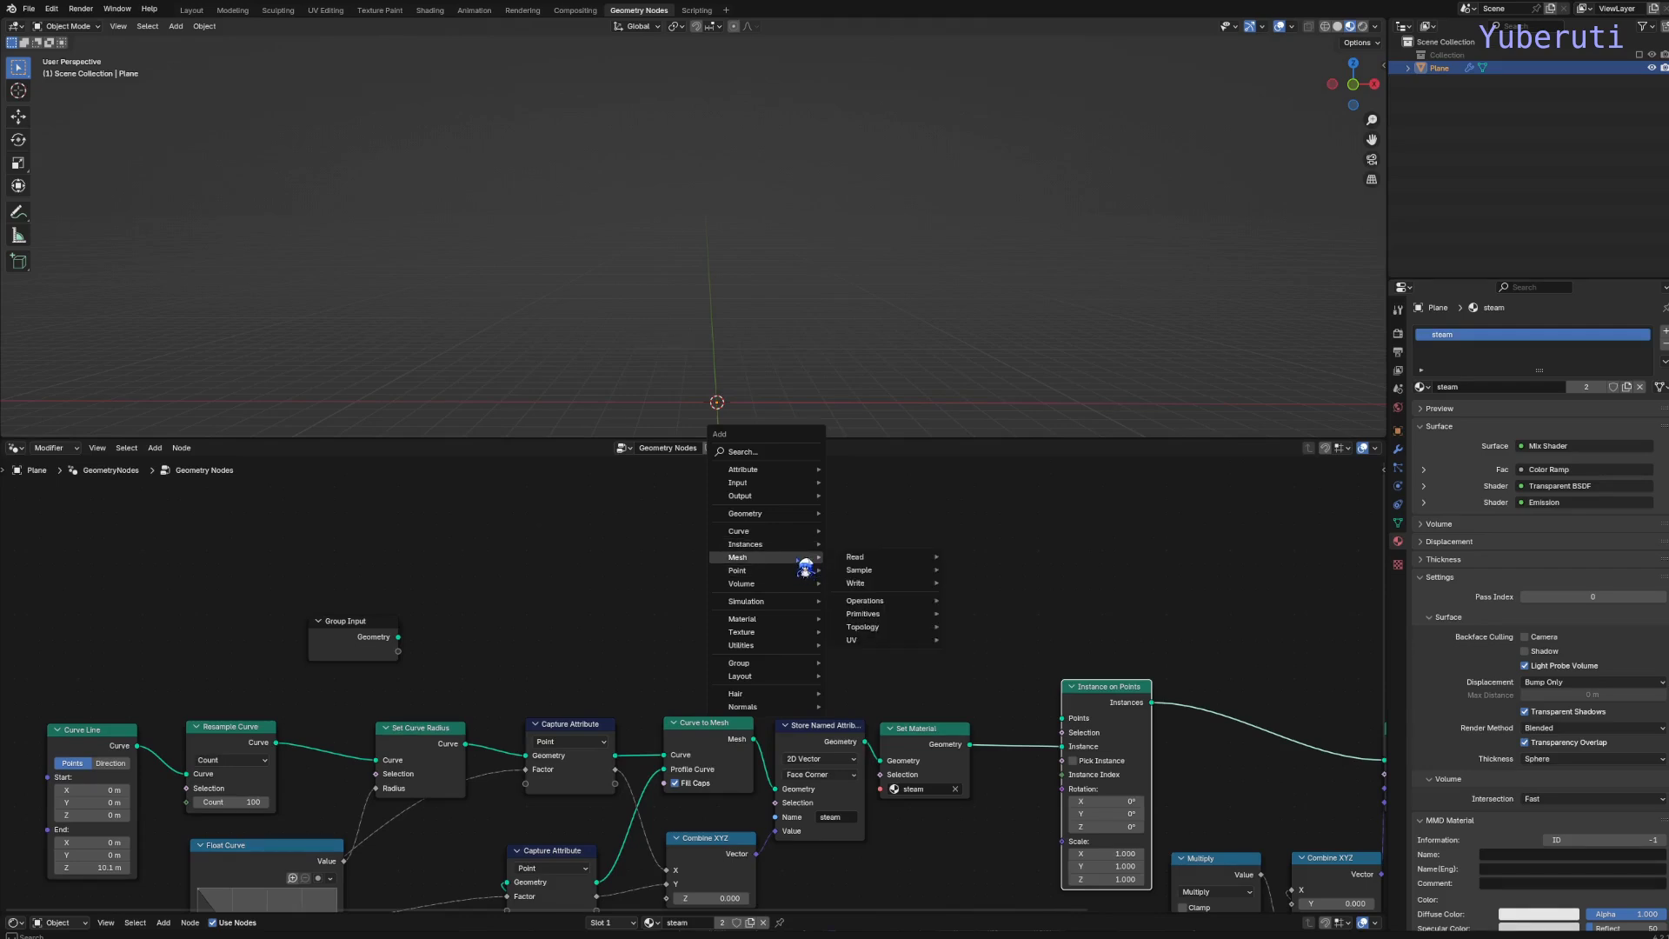
mouse_move(883, 614)
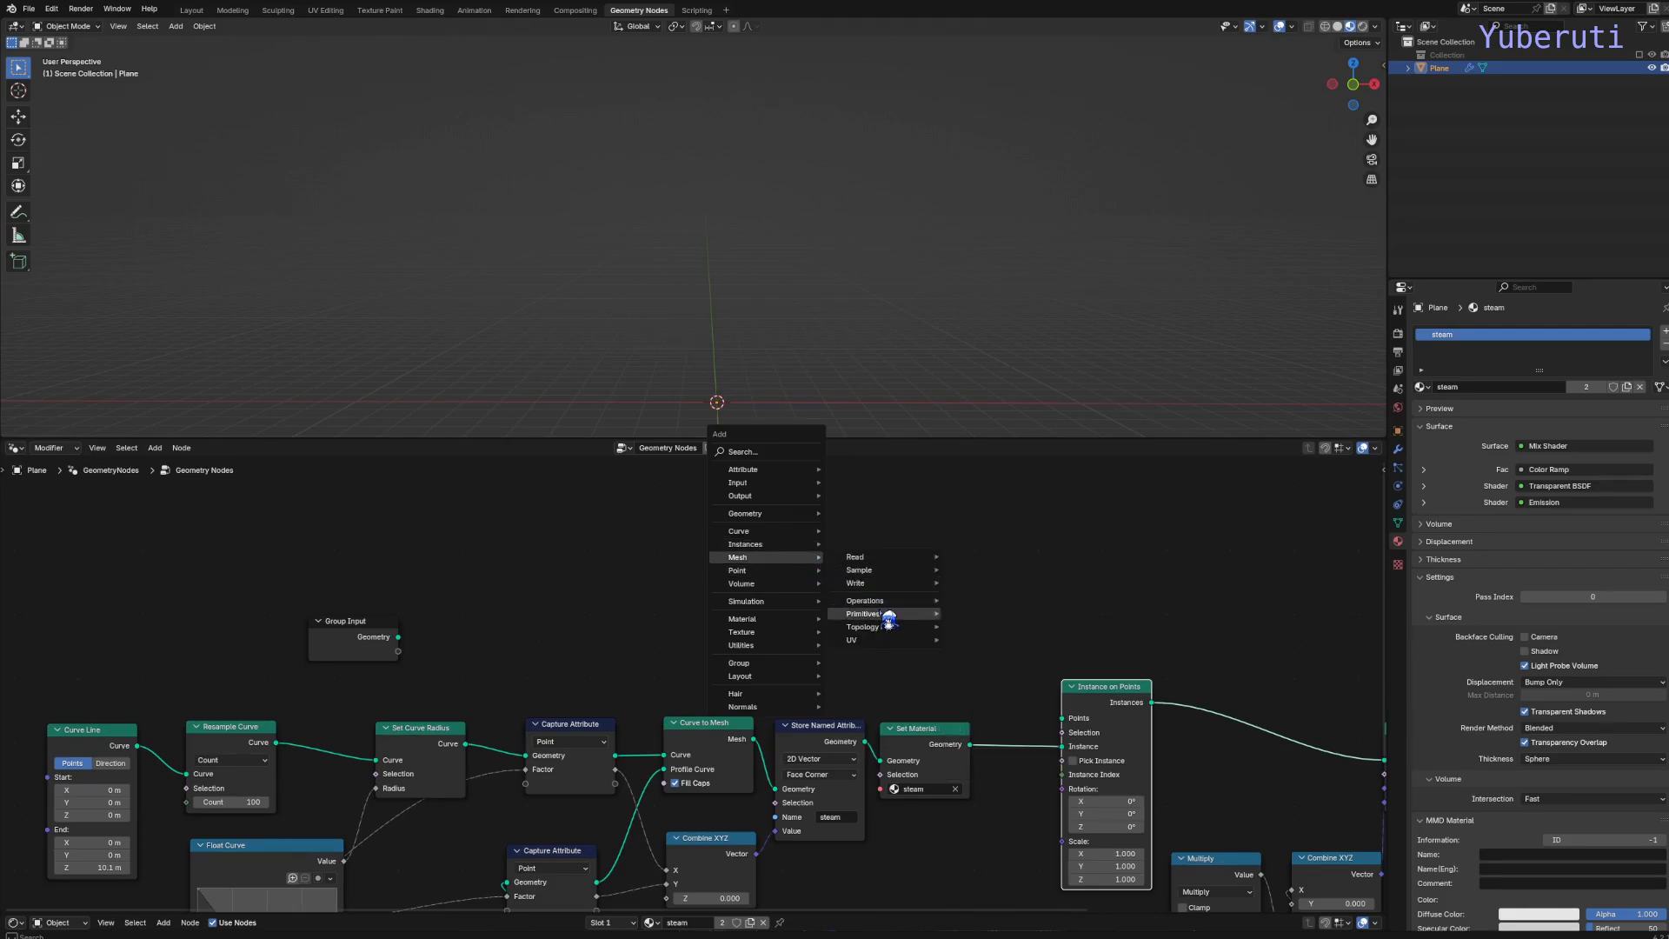
click(977, 632)
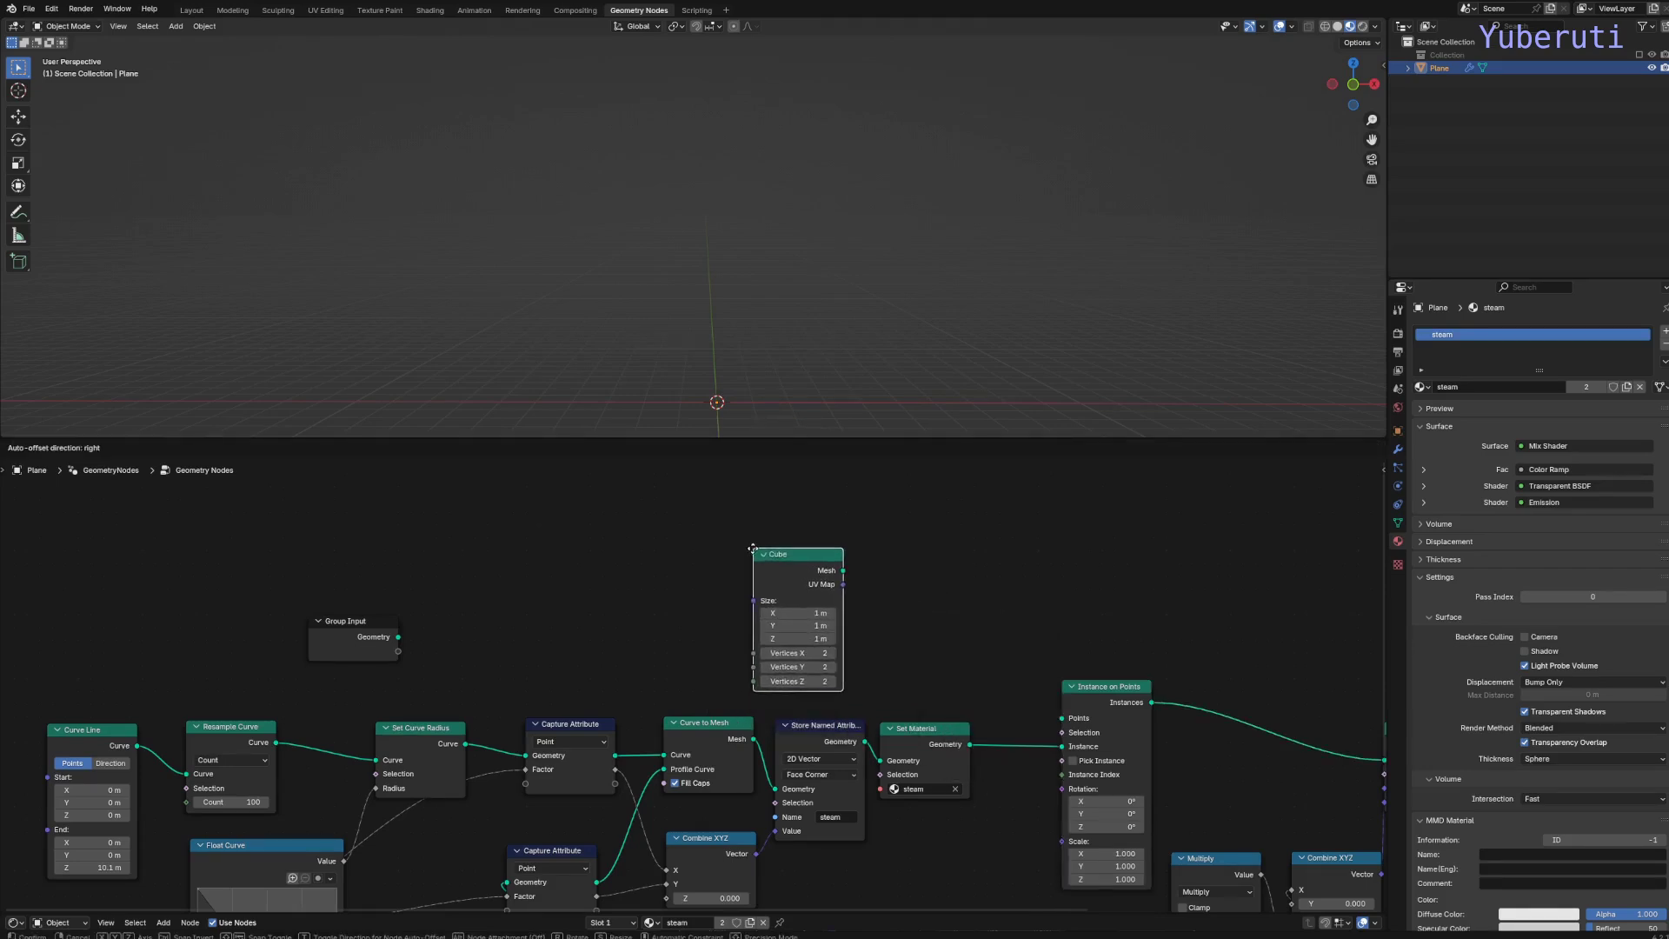
click(792, 539)
drag(1127, 713, 1216, 688)
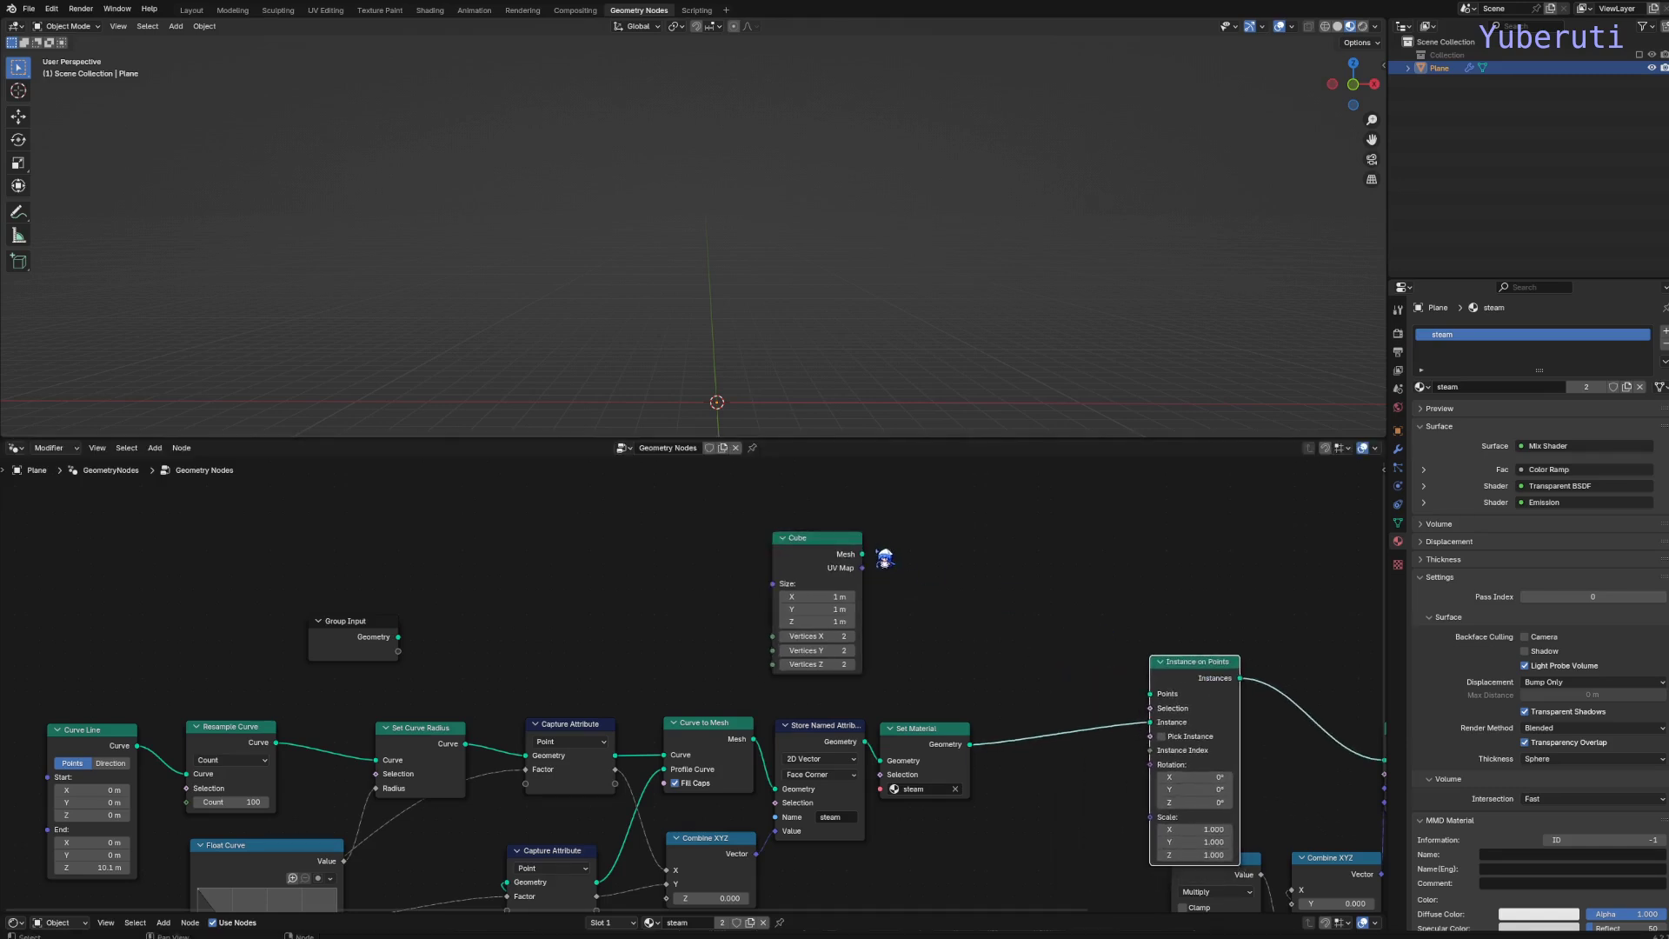
drag(863, 554, 1137, 661)
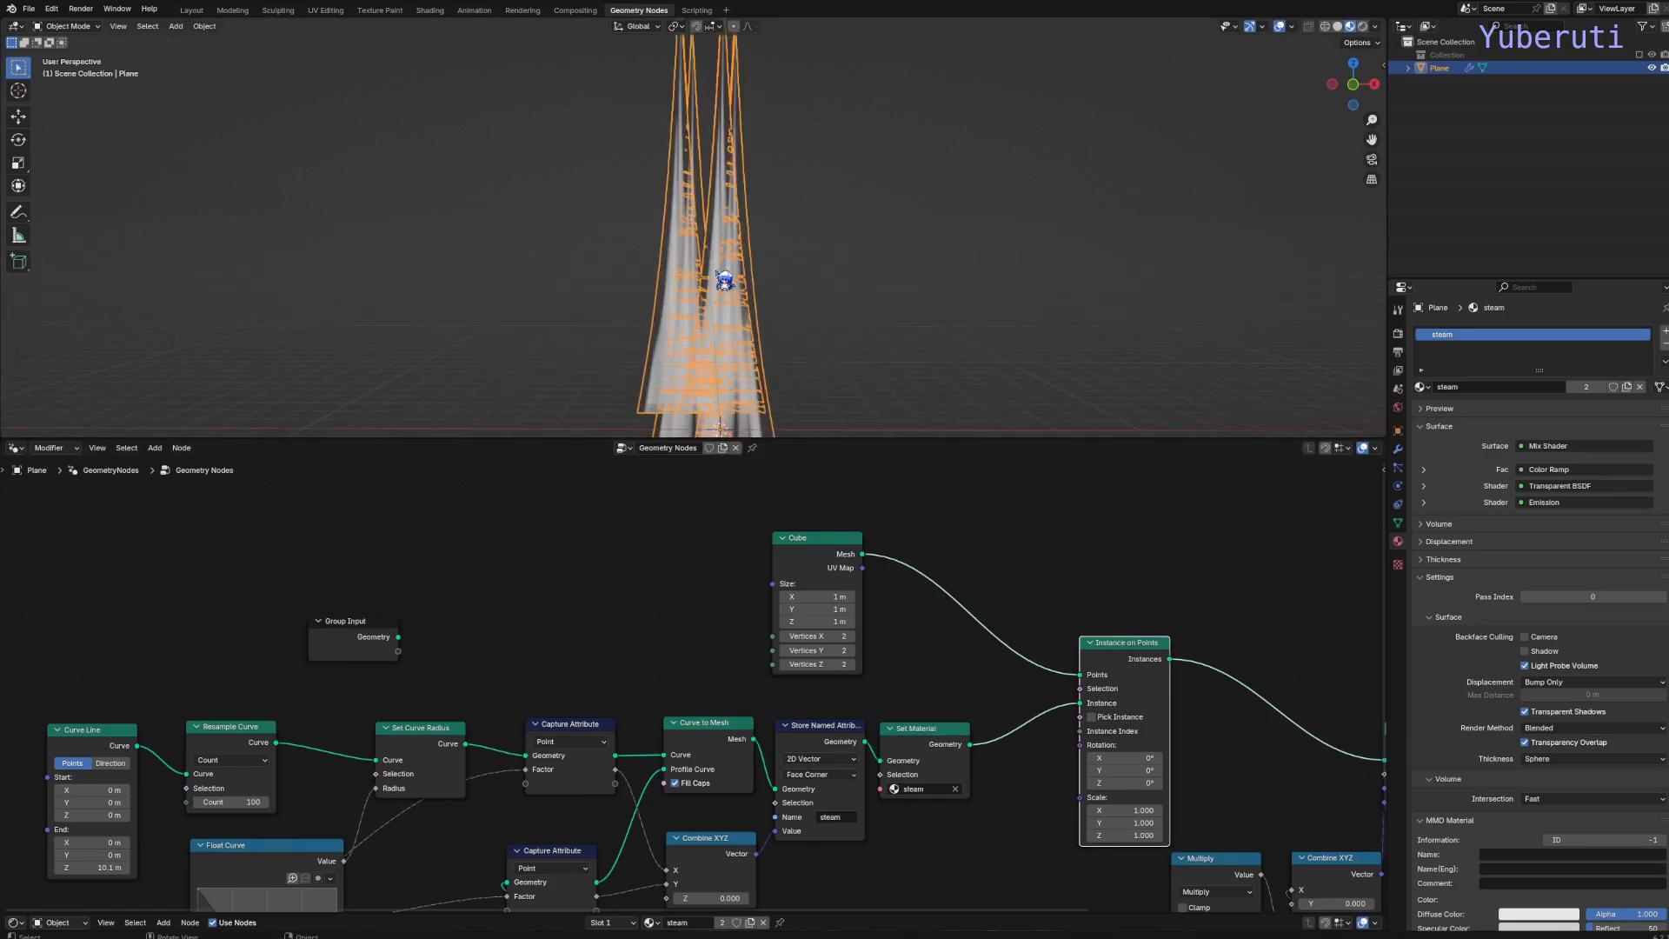
Make room beside Instance on Points and insert a Distribute Points on Faces node between it and the Cube.
drag(1151, 660, 1237, 654)
key(shift+a)
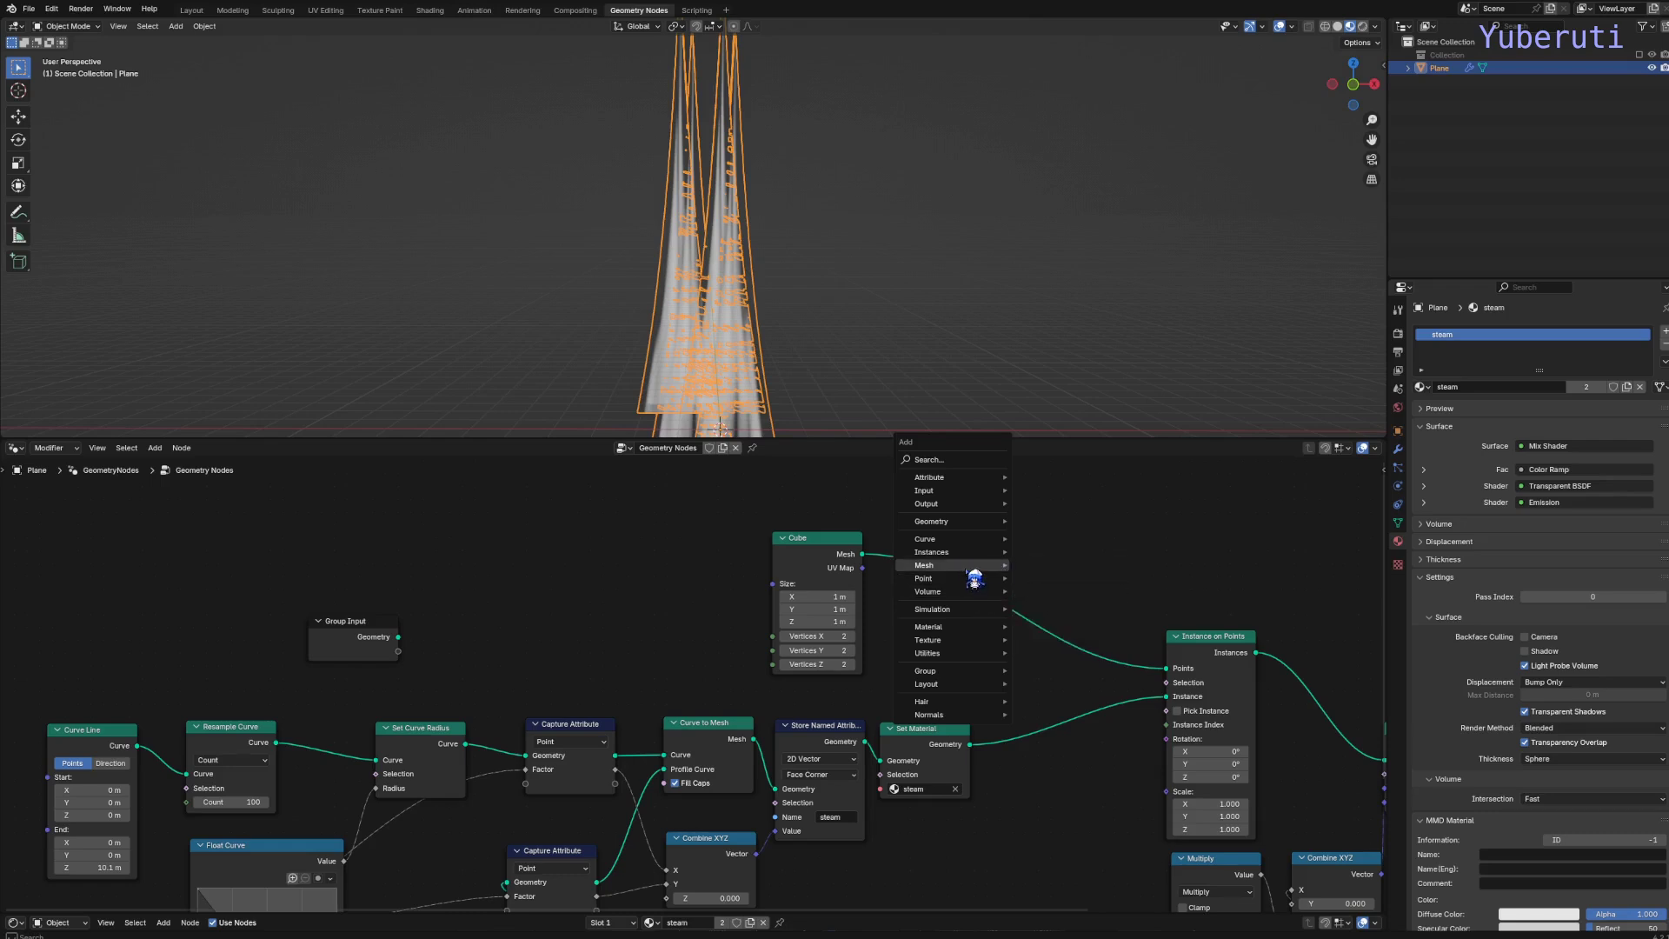
mouse_move(976, 580)
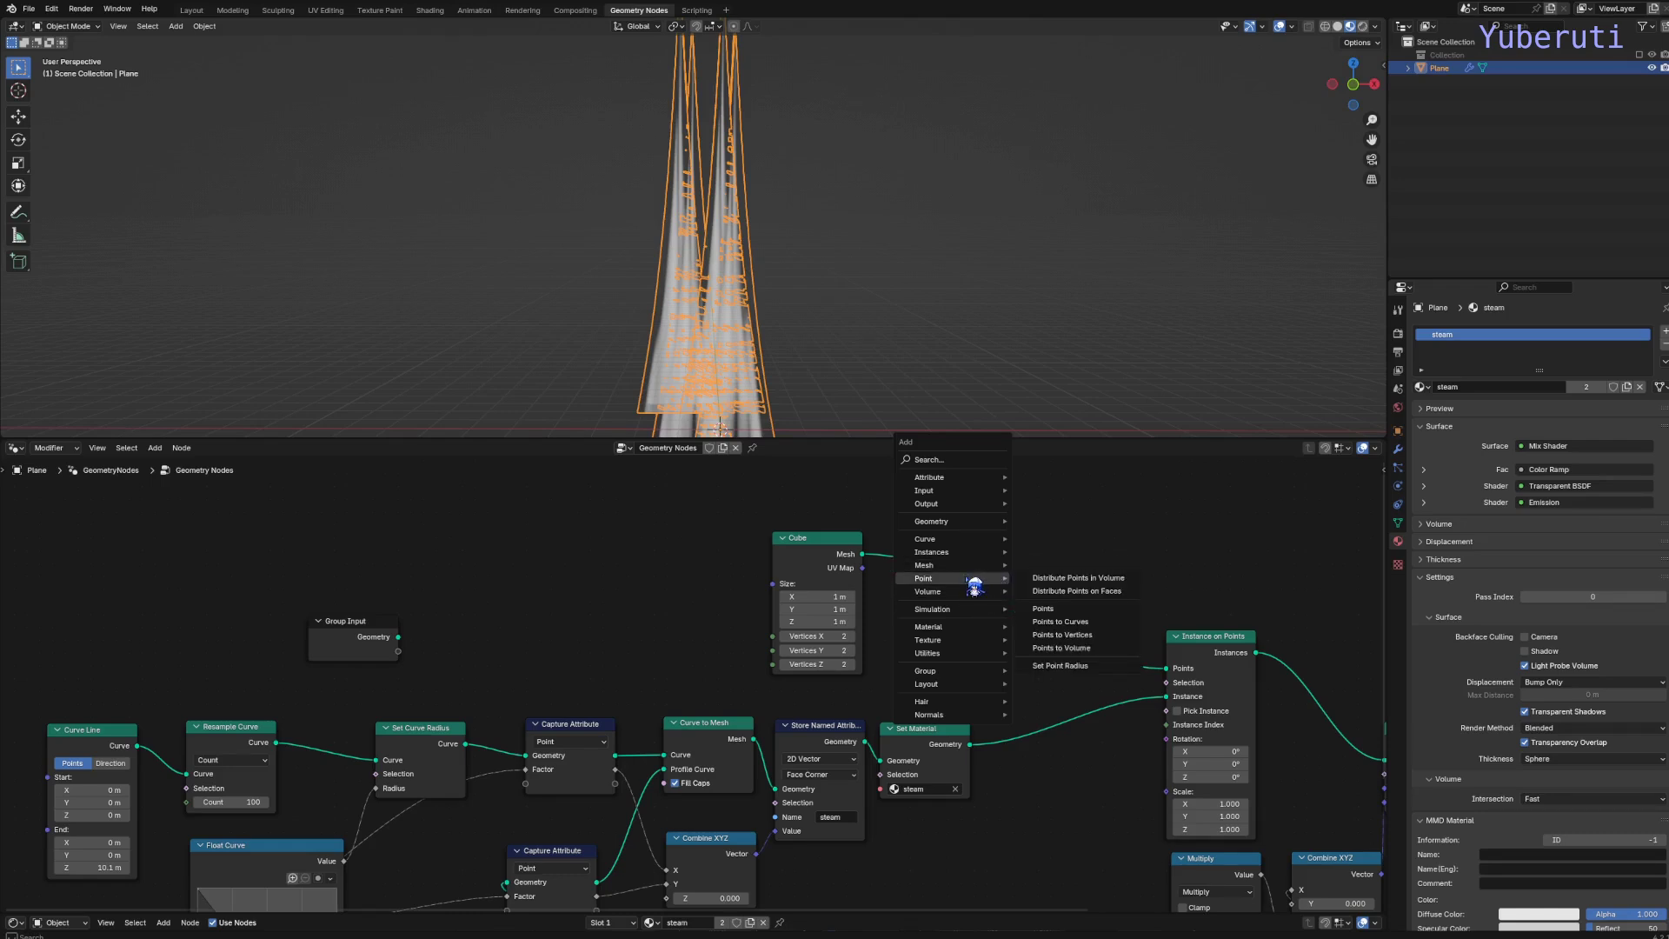
click(1081, 598)
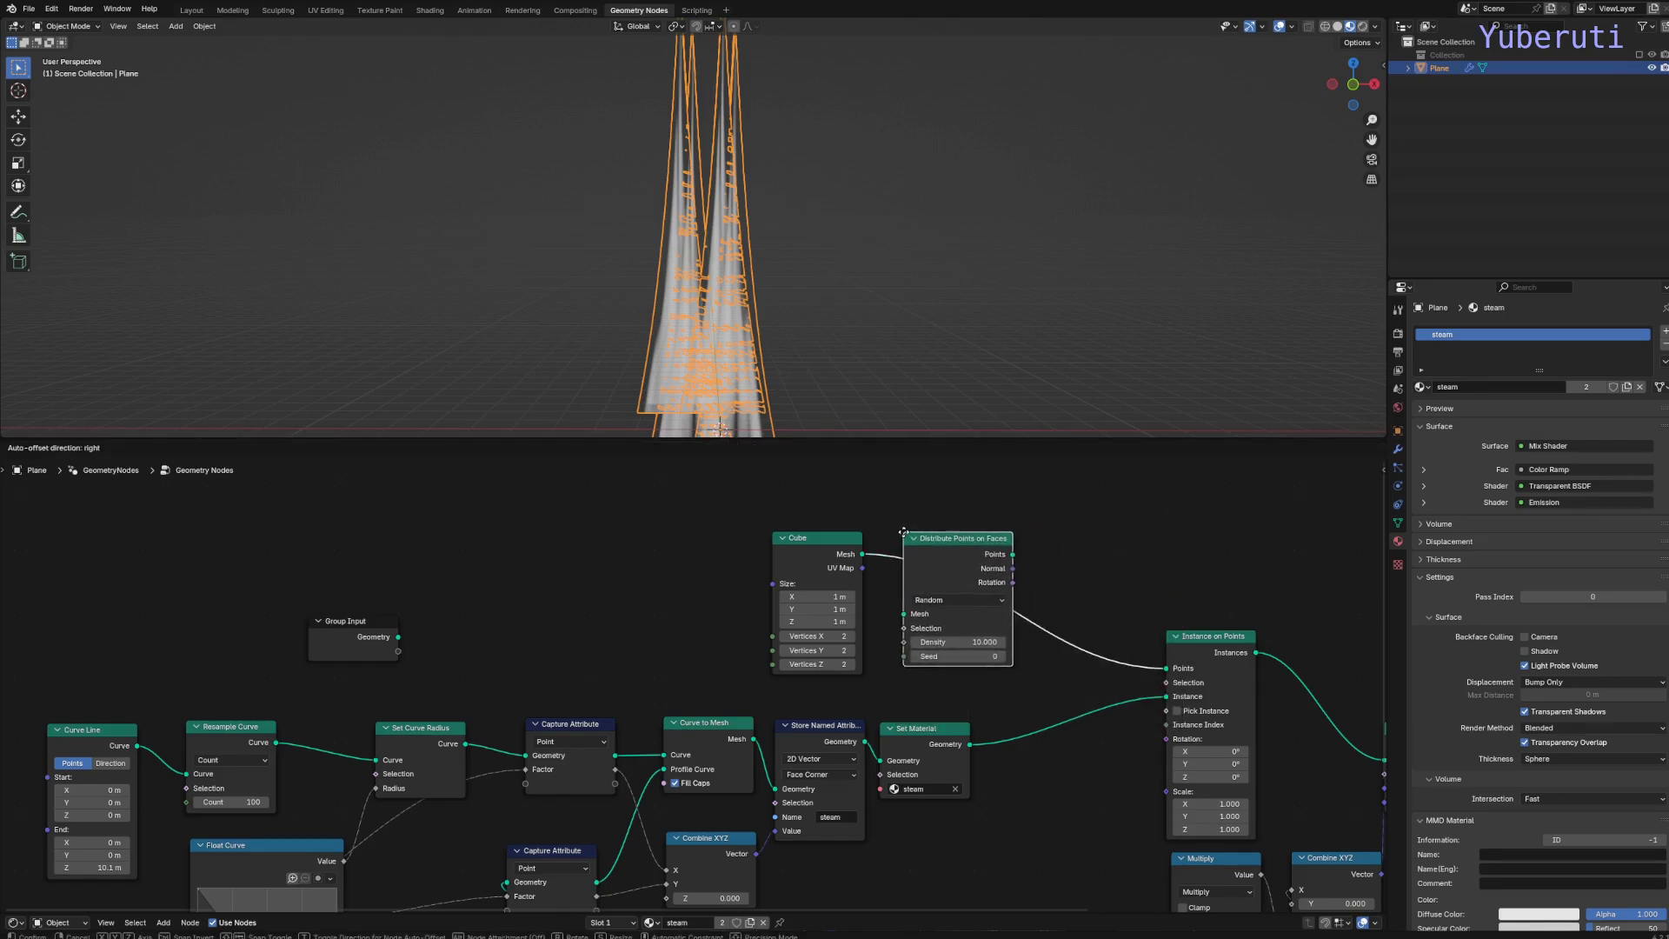
click(906, 541)
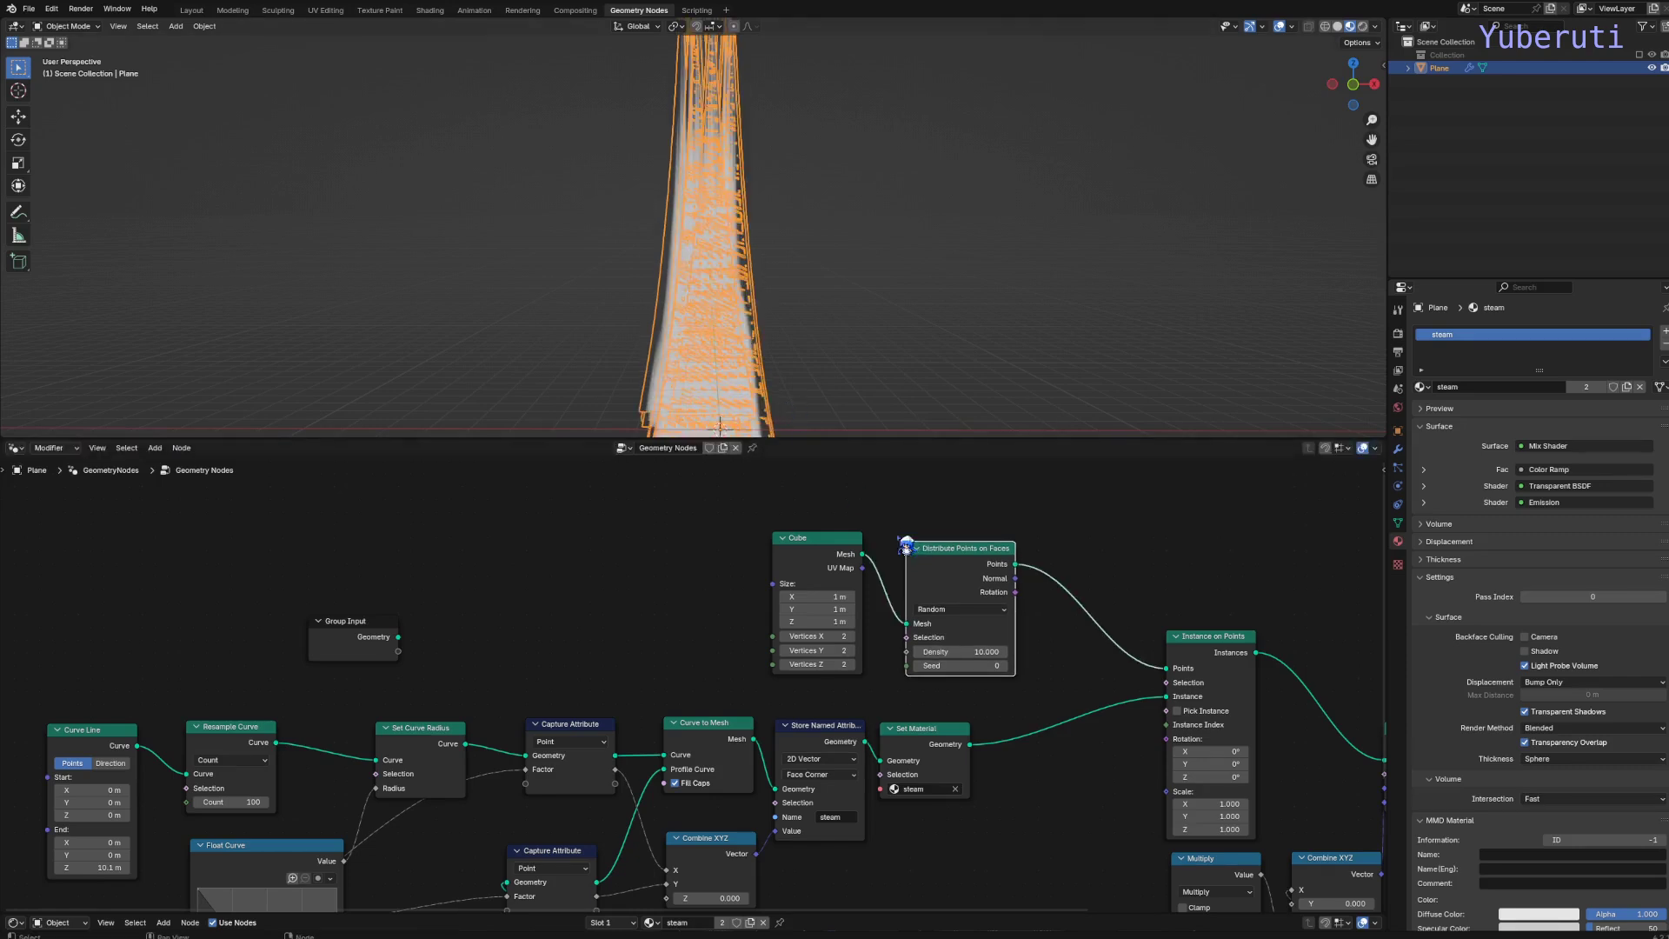
Set the density of Distribute Points on Faces to 0.600.
drag(986, 652, 920, 651)
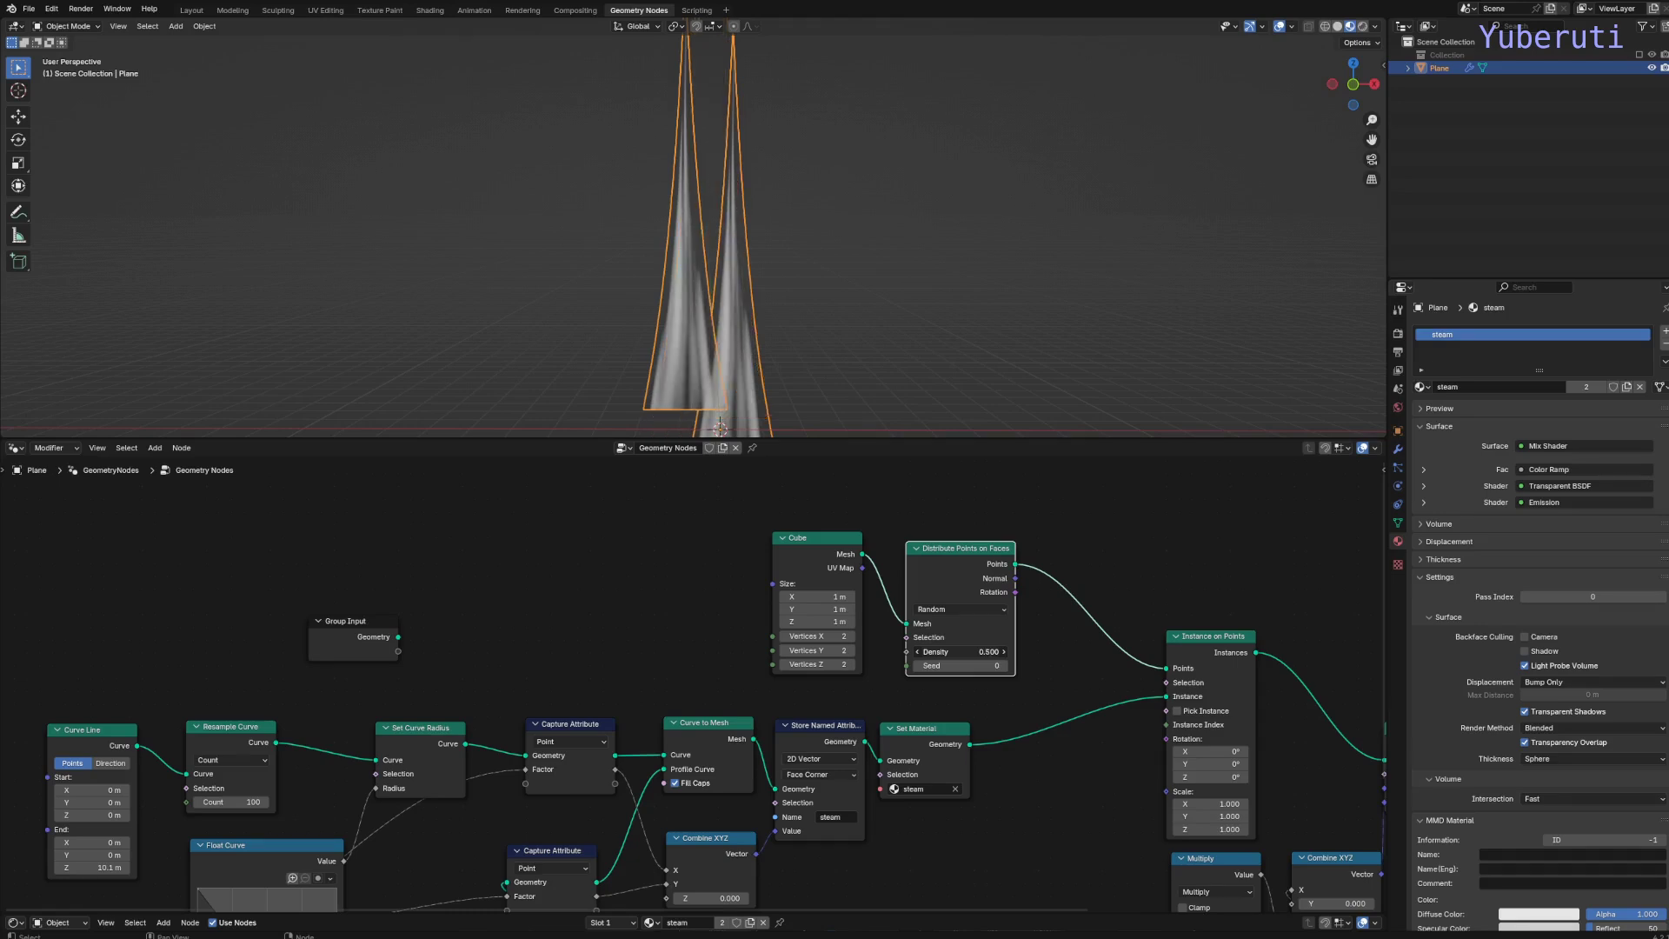
drag(919, 651, 923, 652)
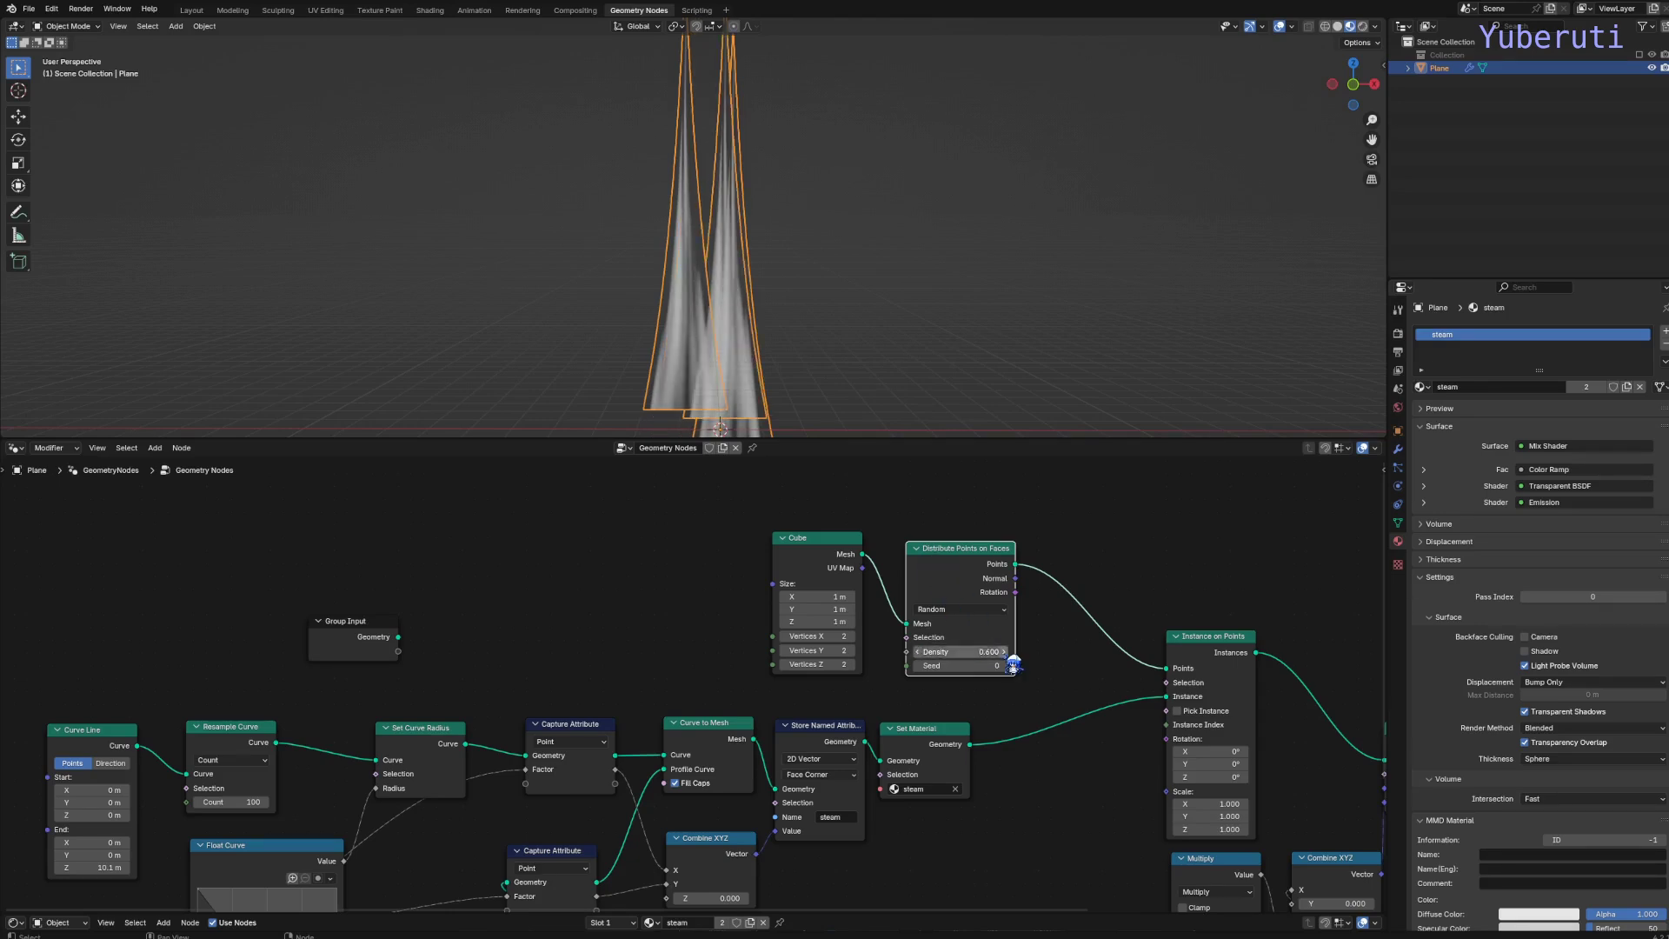
scroll(780, 287, down, 2)
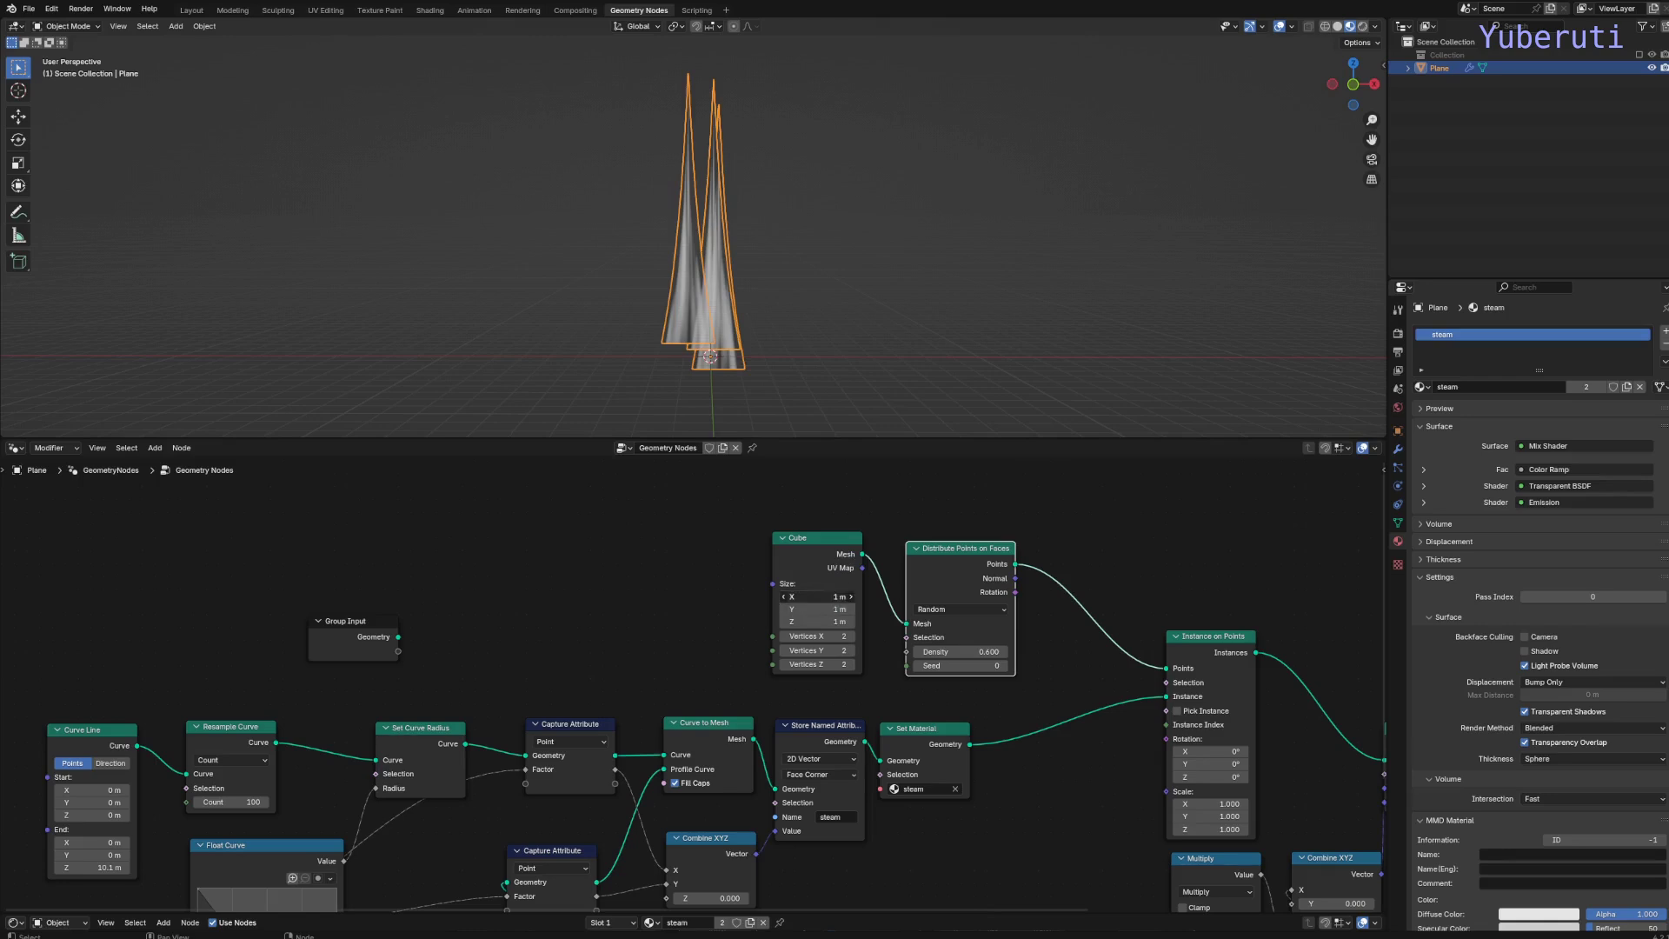
Set the Cube's X size to 5 m to spread the steam instances.
drag(816, 597, 782, 606)
scroll(737, 297, up, 3)
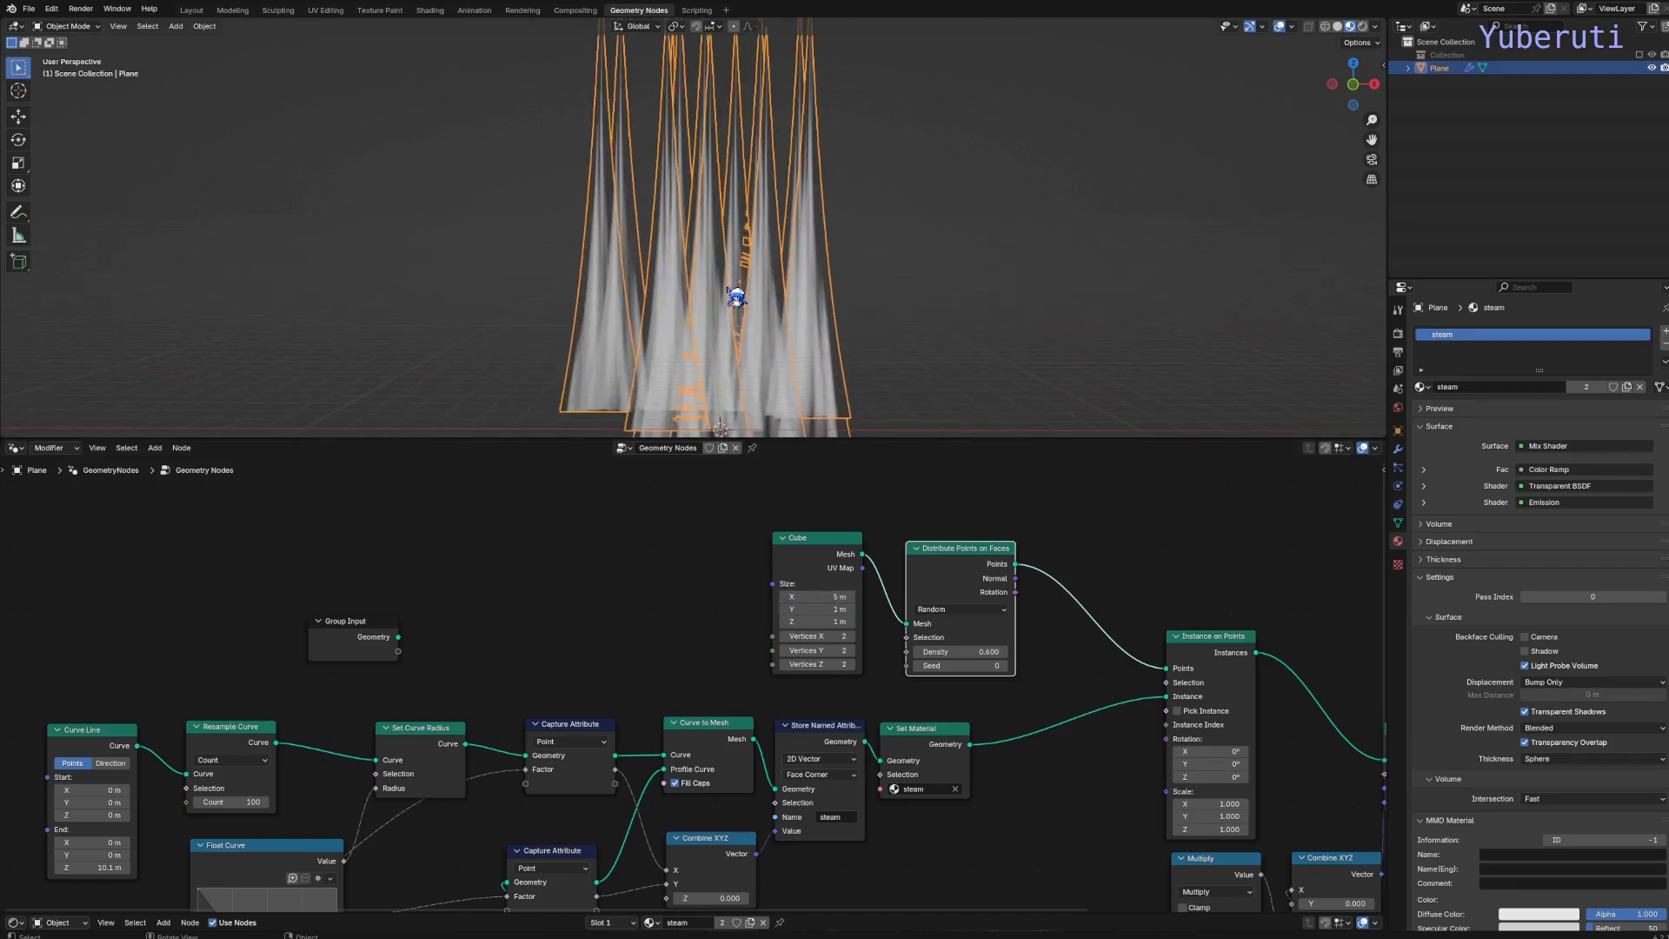
scroll(736, 297, down, 3)
scroll(737, 297, up, 1)
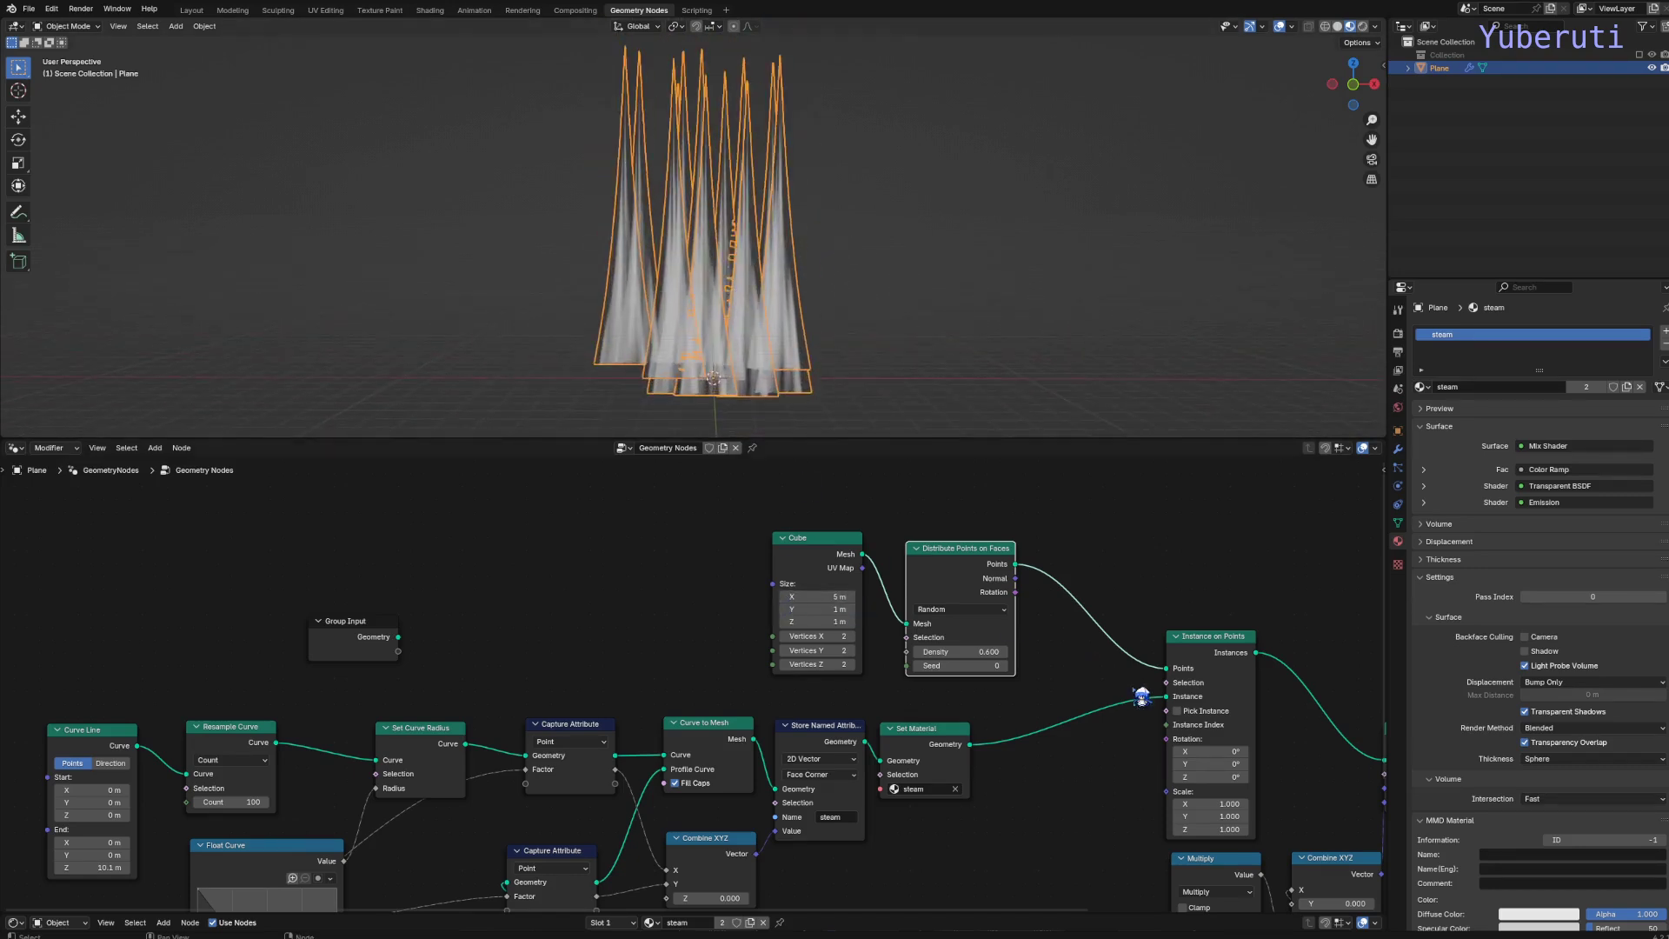
Move Instance on Points higher and shift the sine-wave math nodes as a group to make room for another node.
drag(1190, 664, 1192, 633)
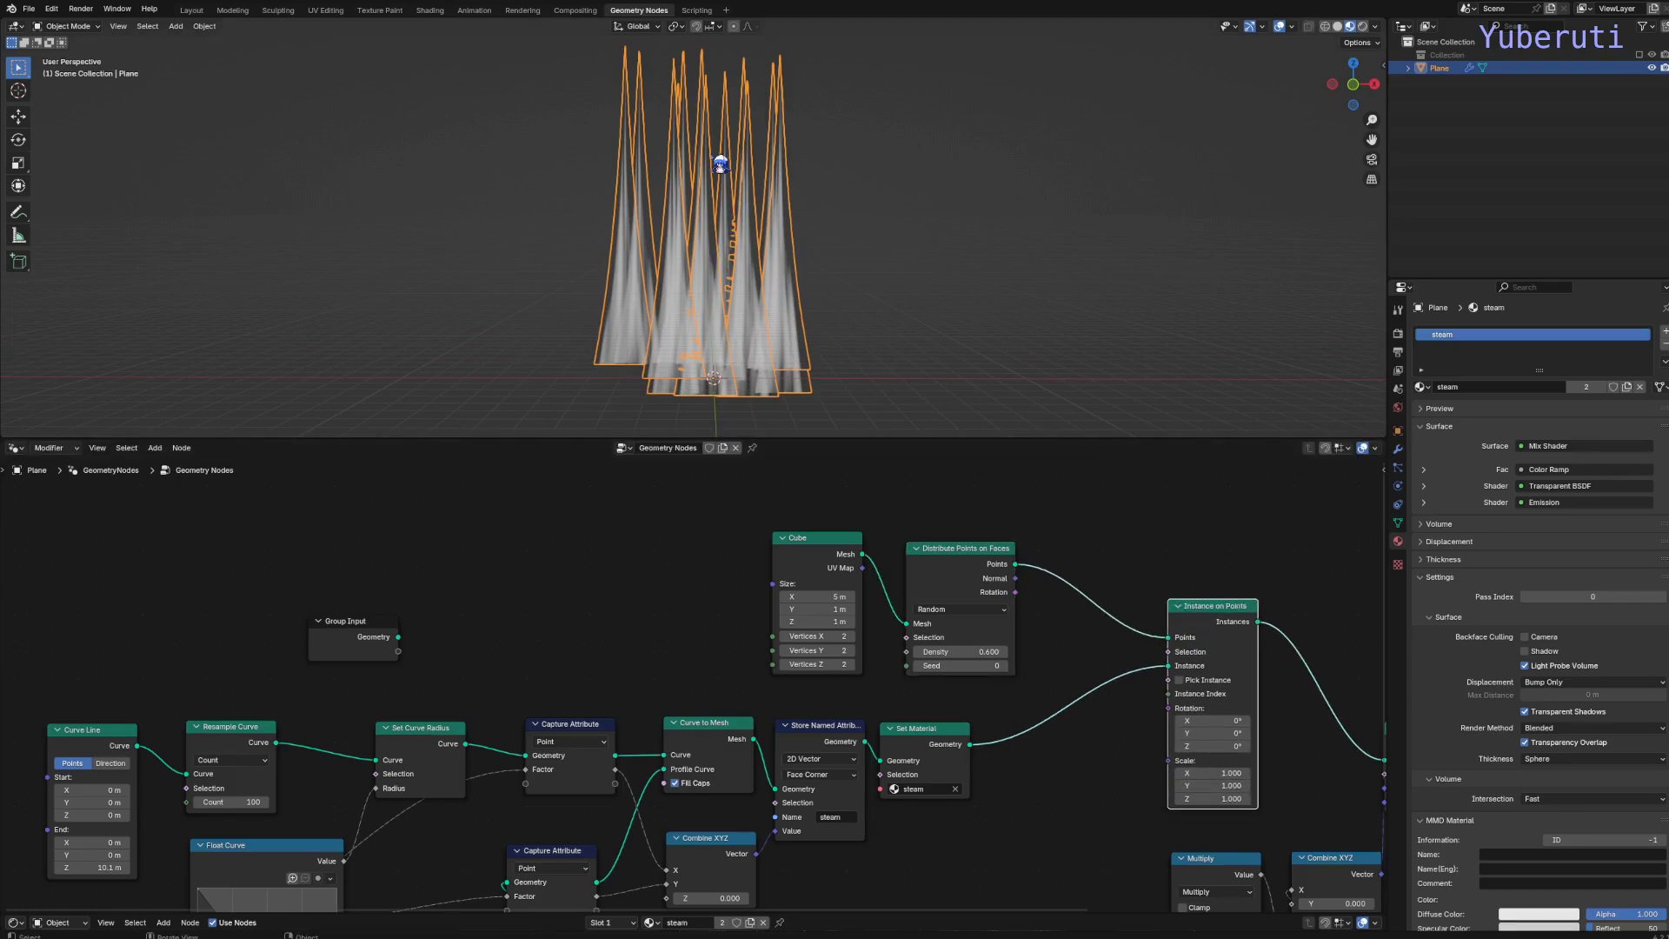
scroll(1074, 843, down, 3)
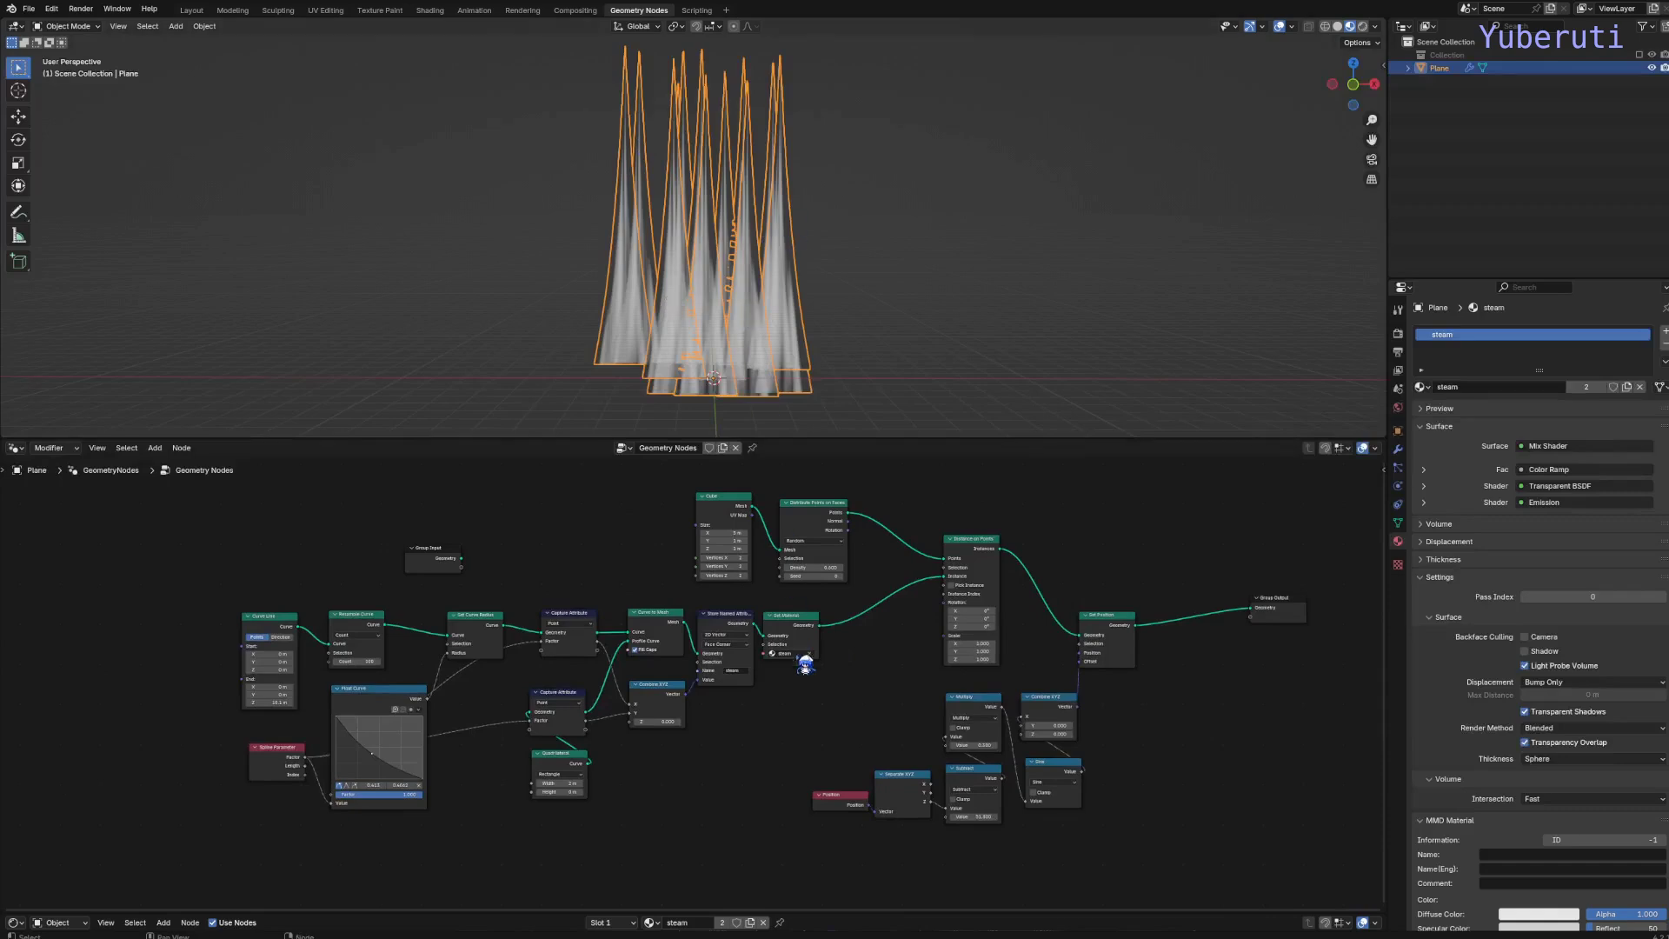
scroll(704, 683, up, 2)
drag(864, 701, 1188, 897)
key(g)
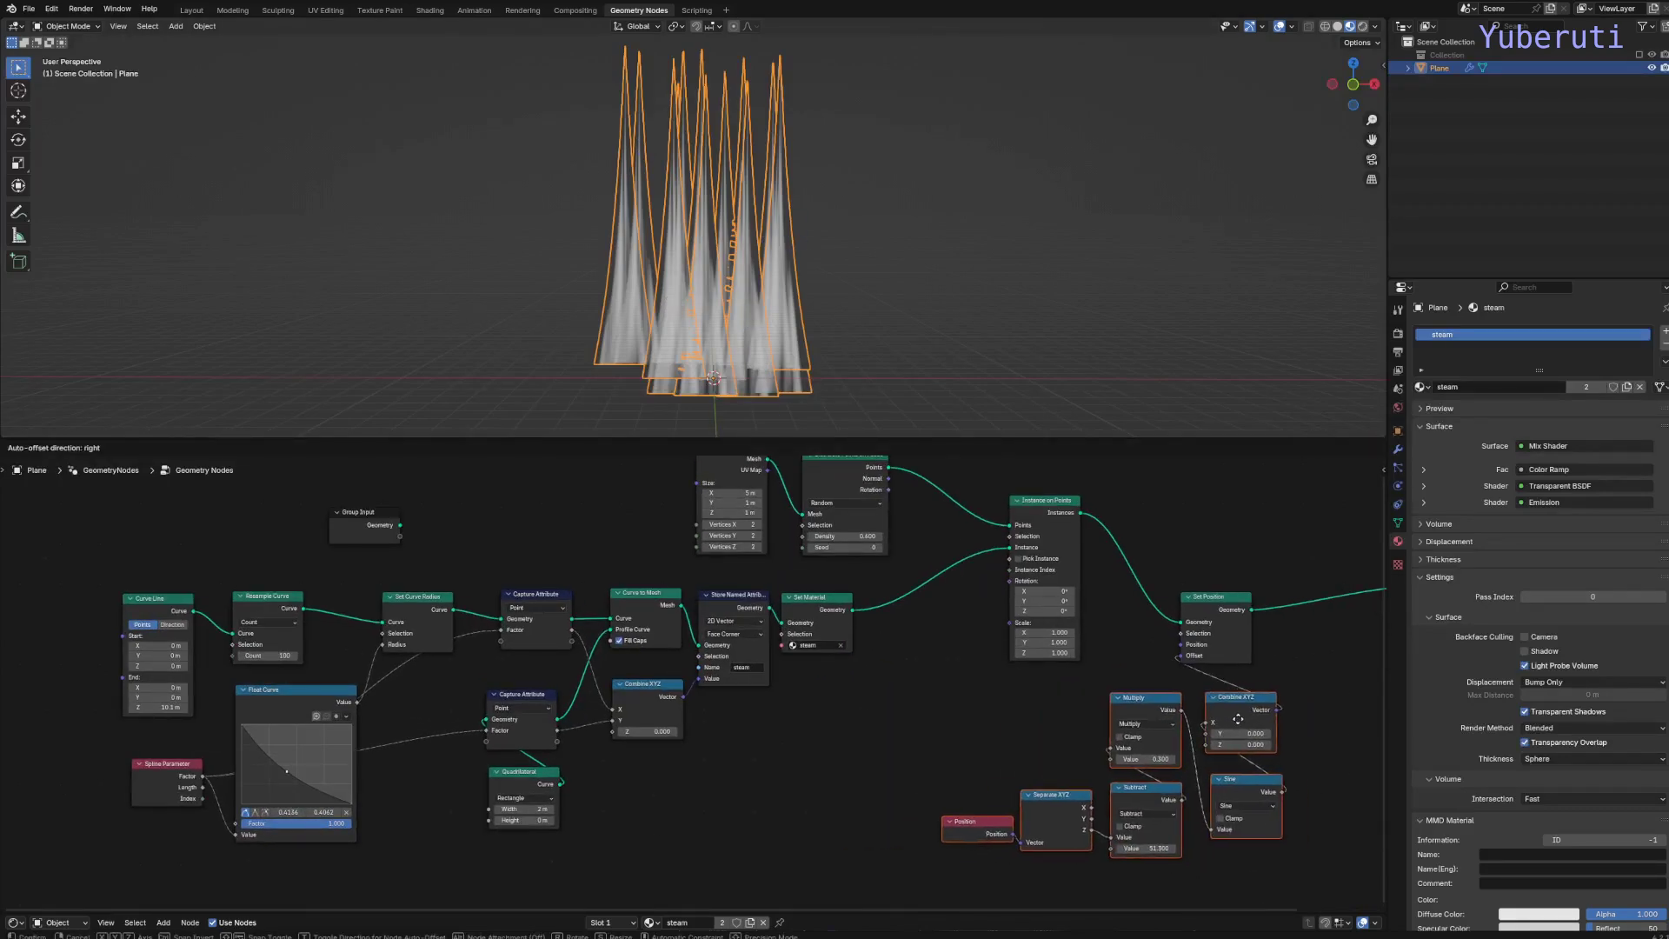
click(1255, 740)
Add a Random Value node below Set Material and connect its Value to the Scale of Instance on Points.
key(shift+a)
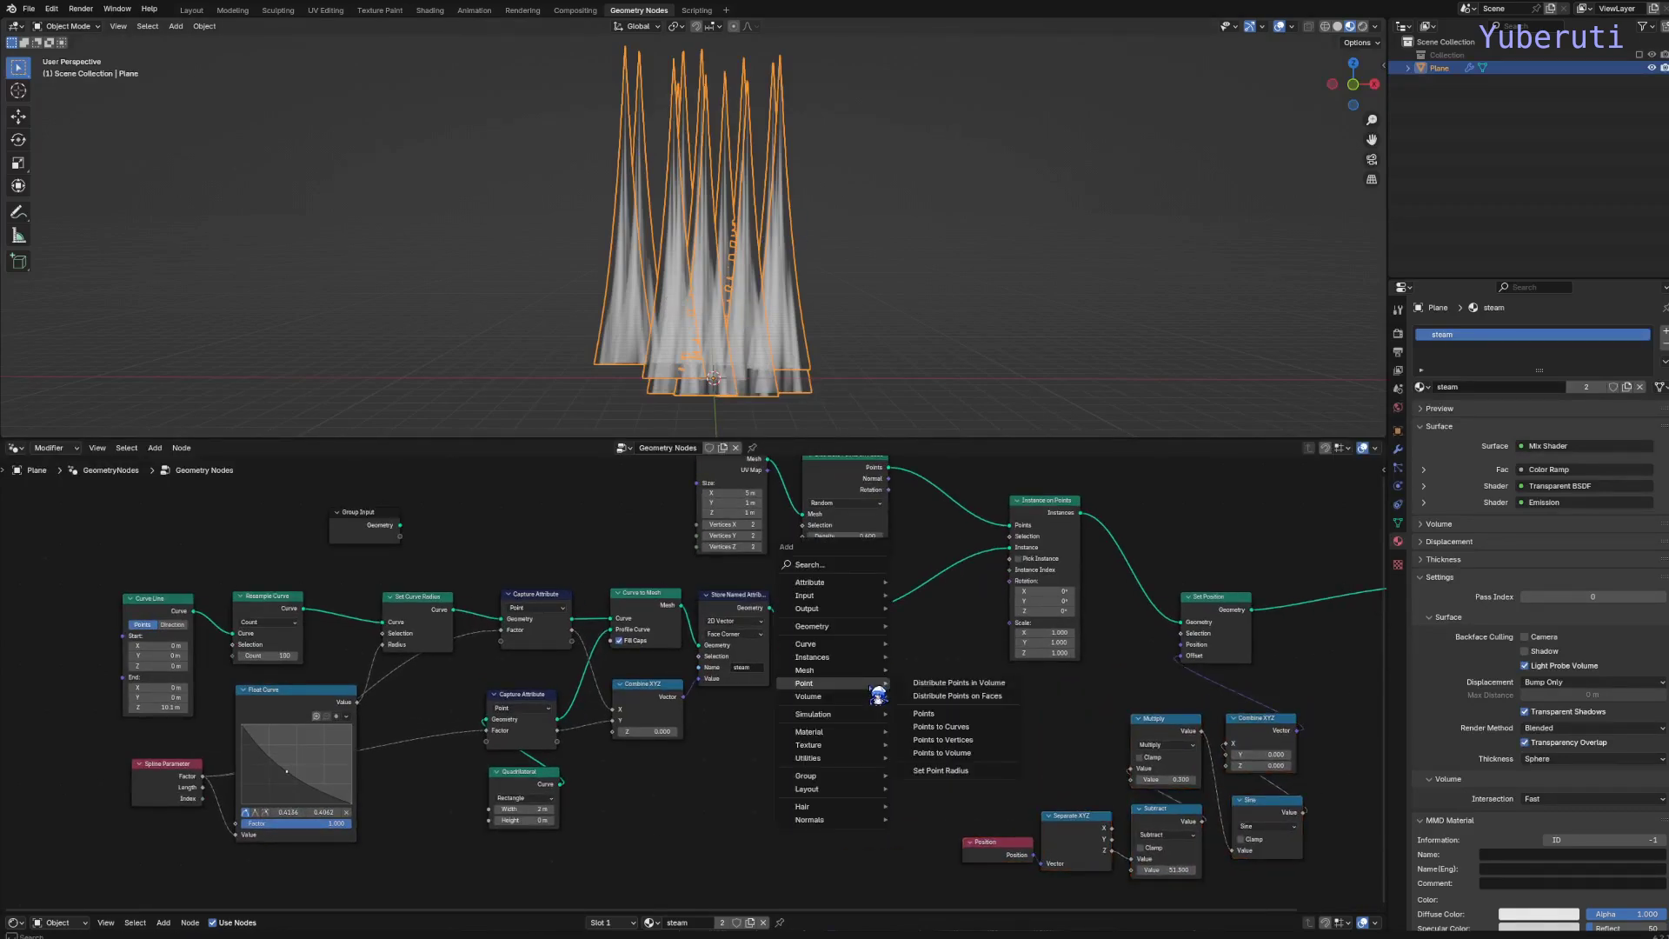
mouse_move(870, 760)
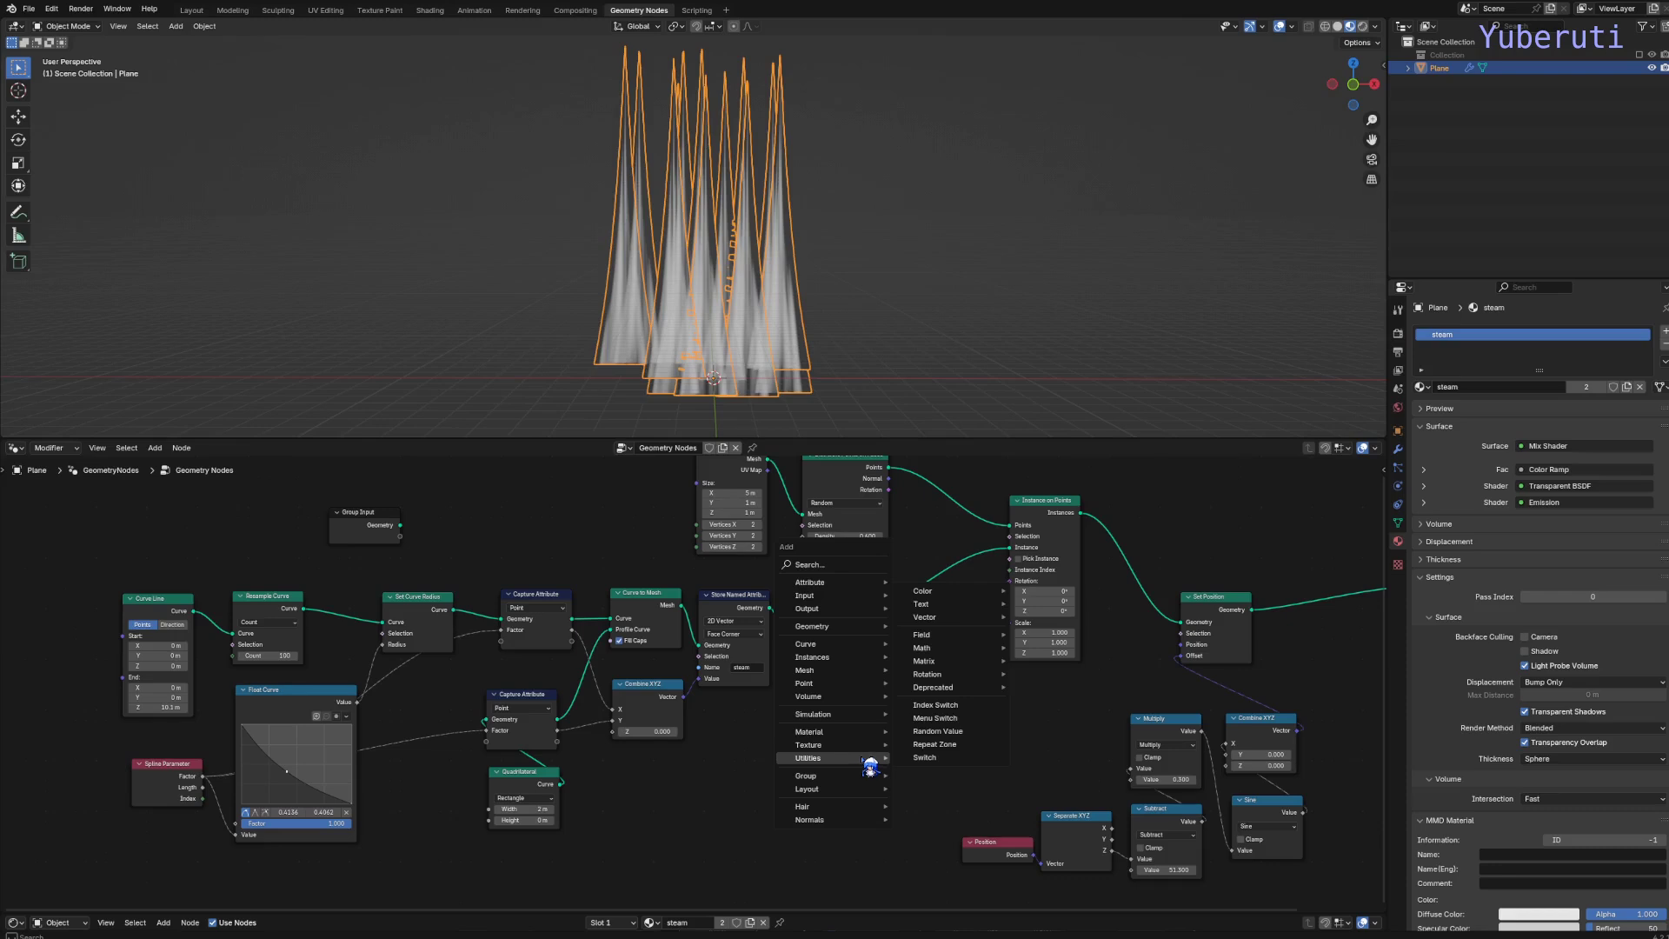
click(938, 731)
click(869, 709)
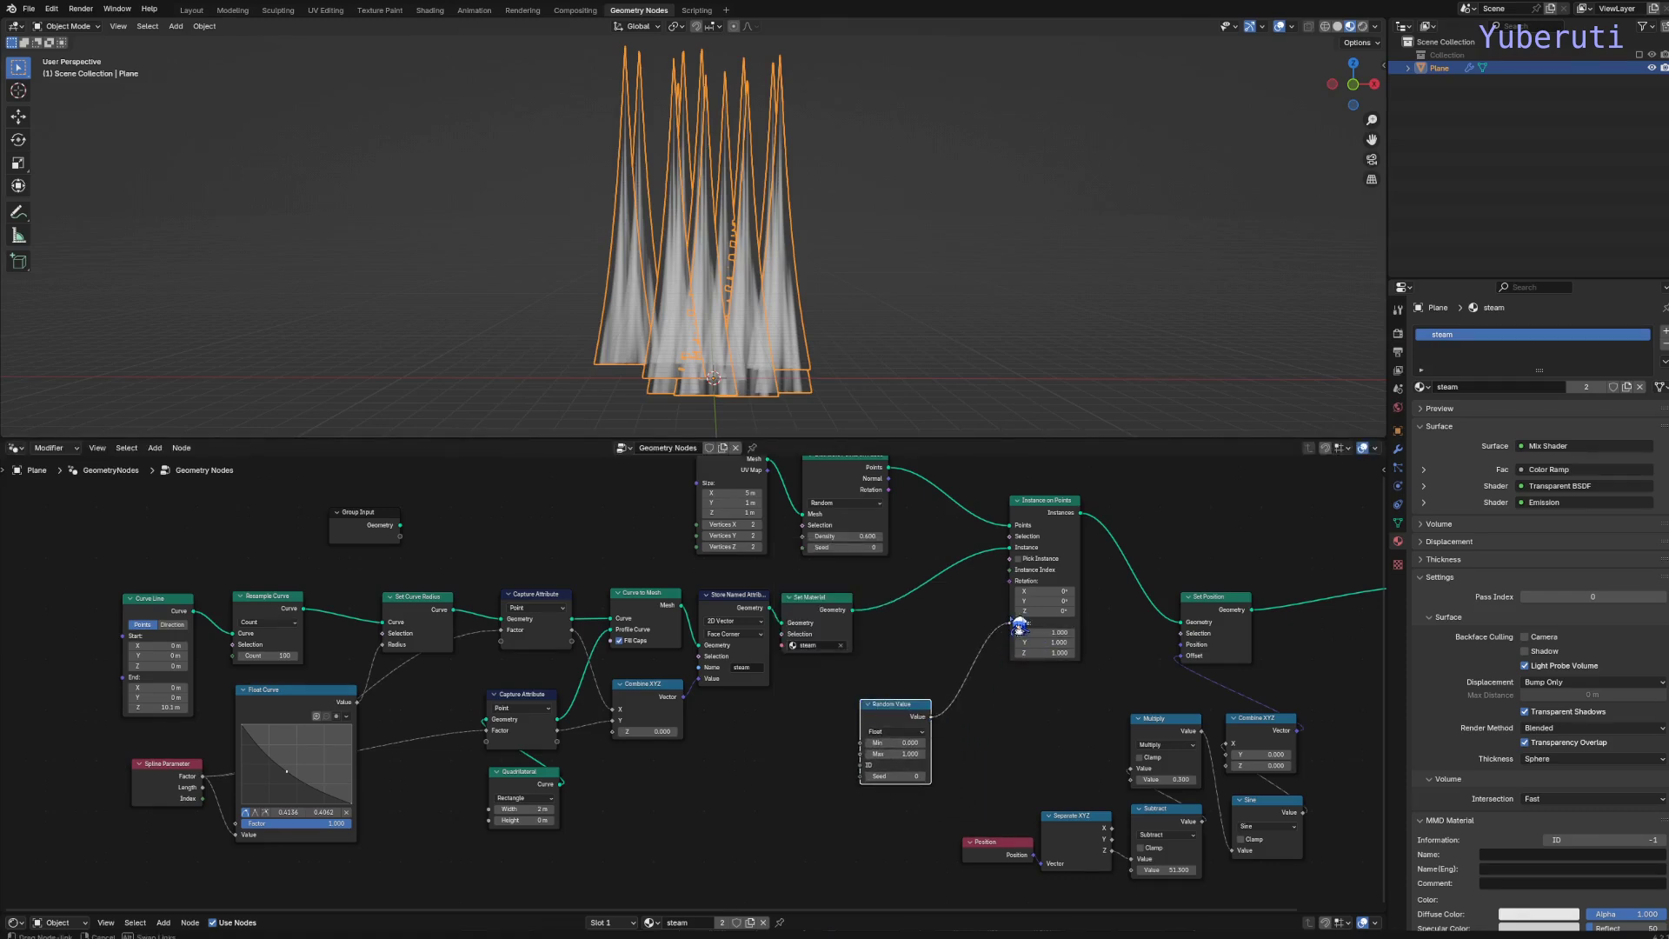
drag(1020, 625, 1019, 628)
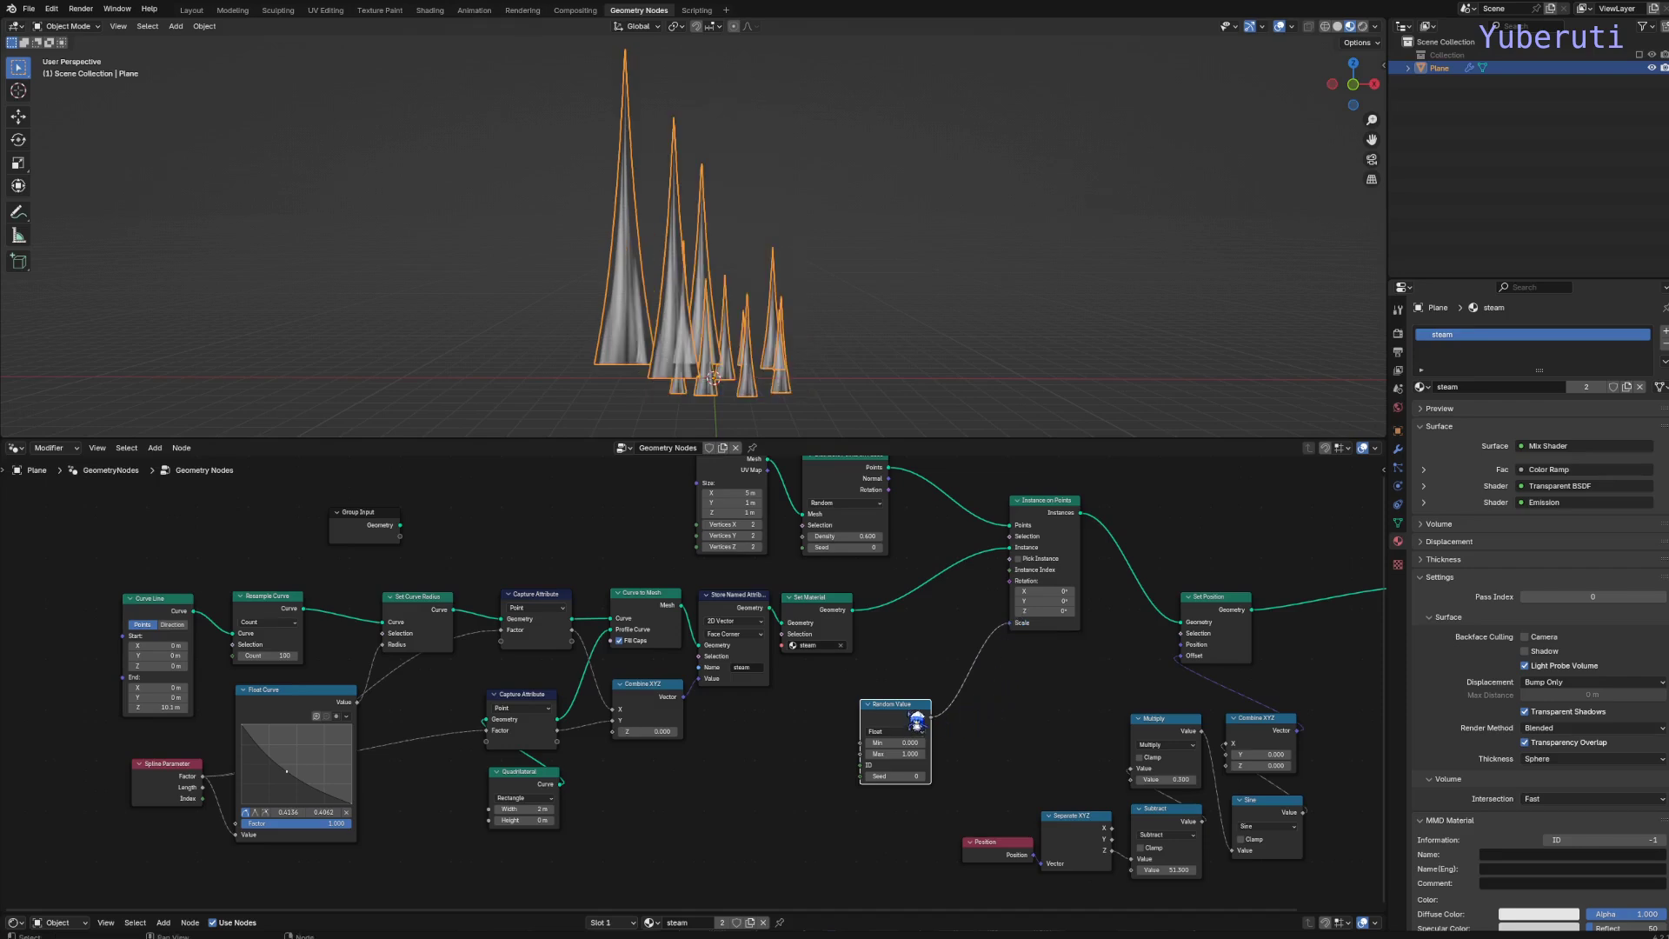
drag(917, 722, 966, 666)
Set the Random Value node's minimum to 0.500 and its seed to 19.
middle_drag(1065, 613, 870, 619)
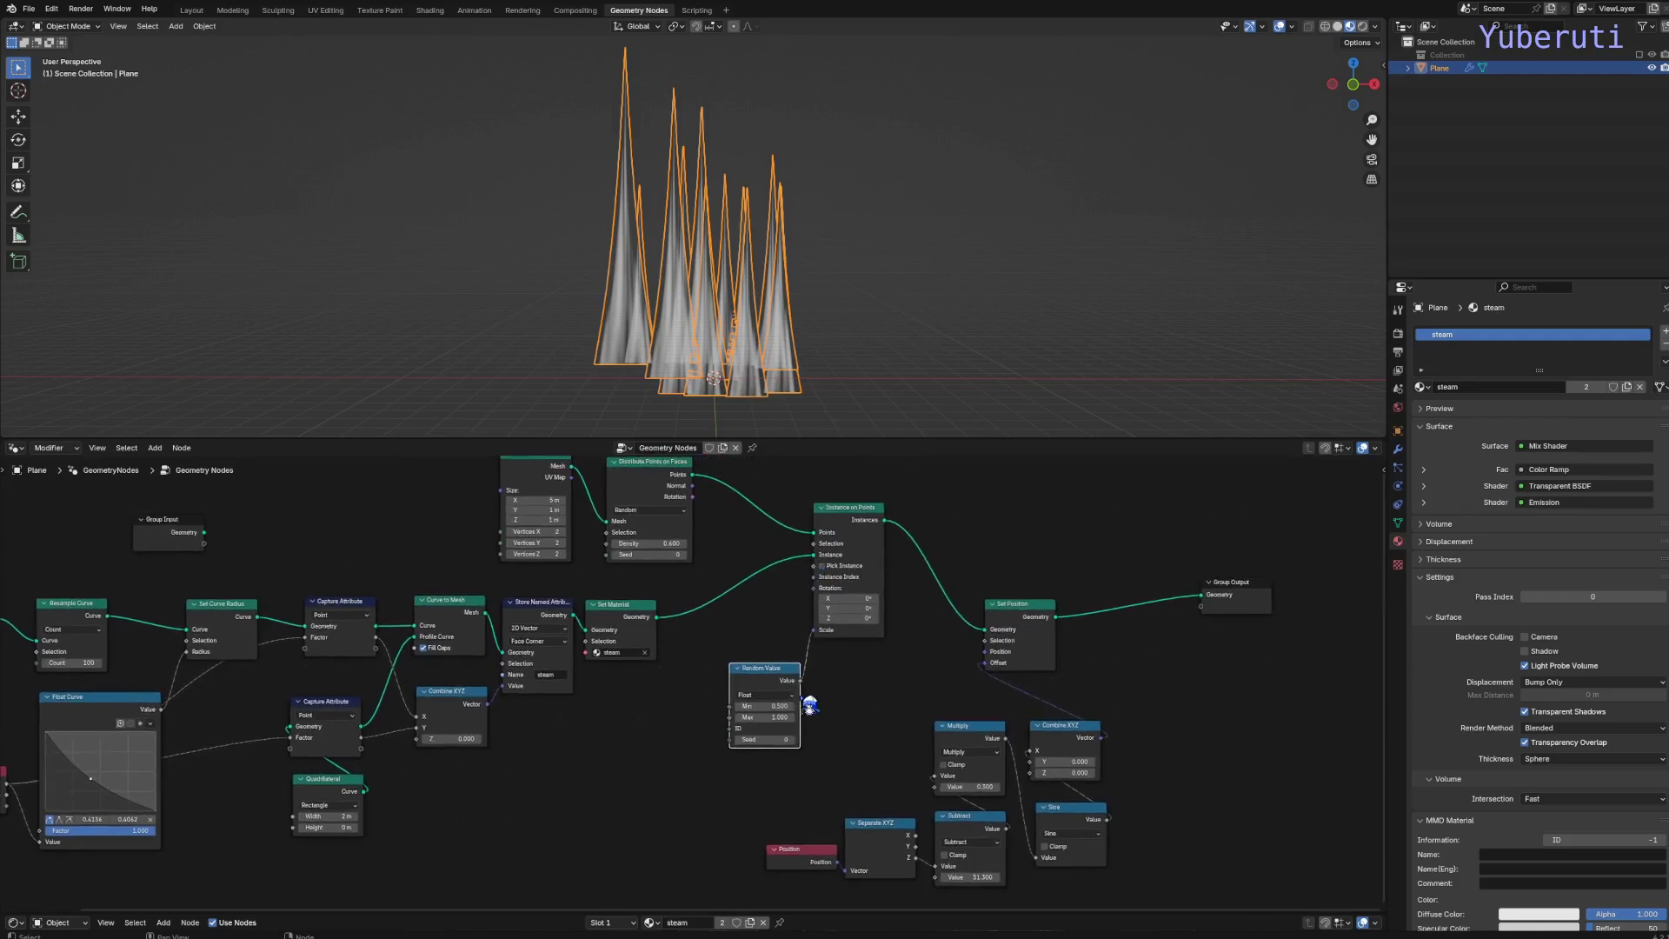
scroll(813, 729, up, 2)
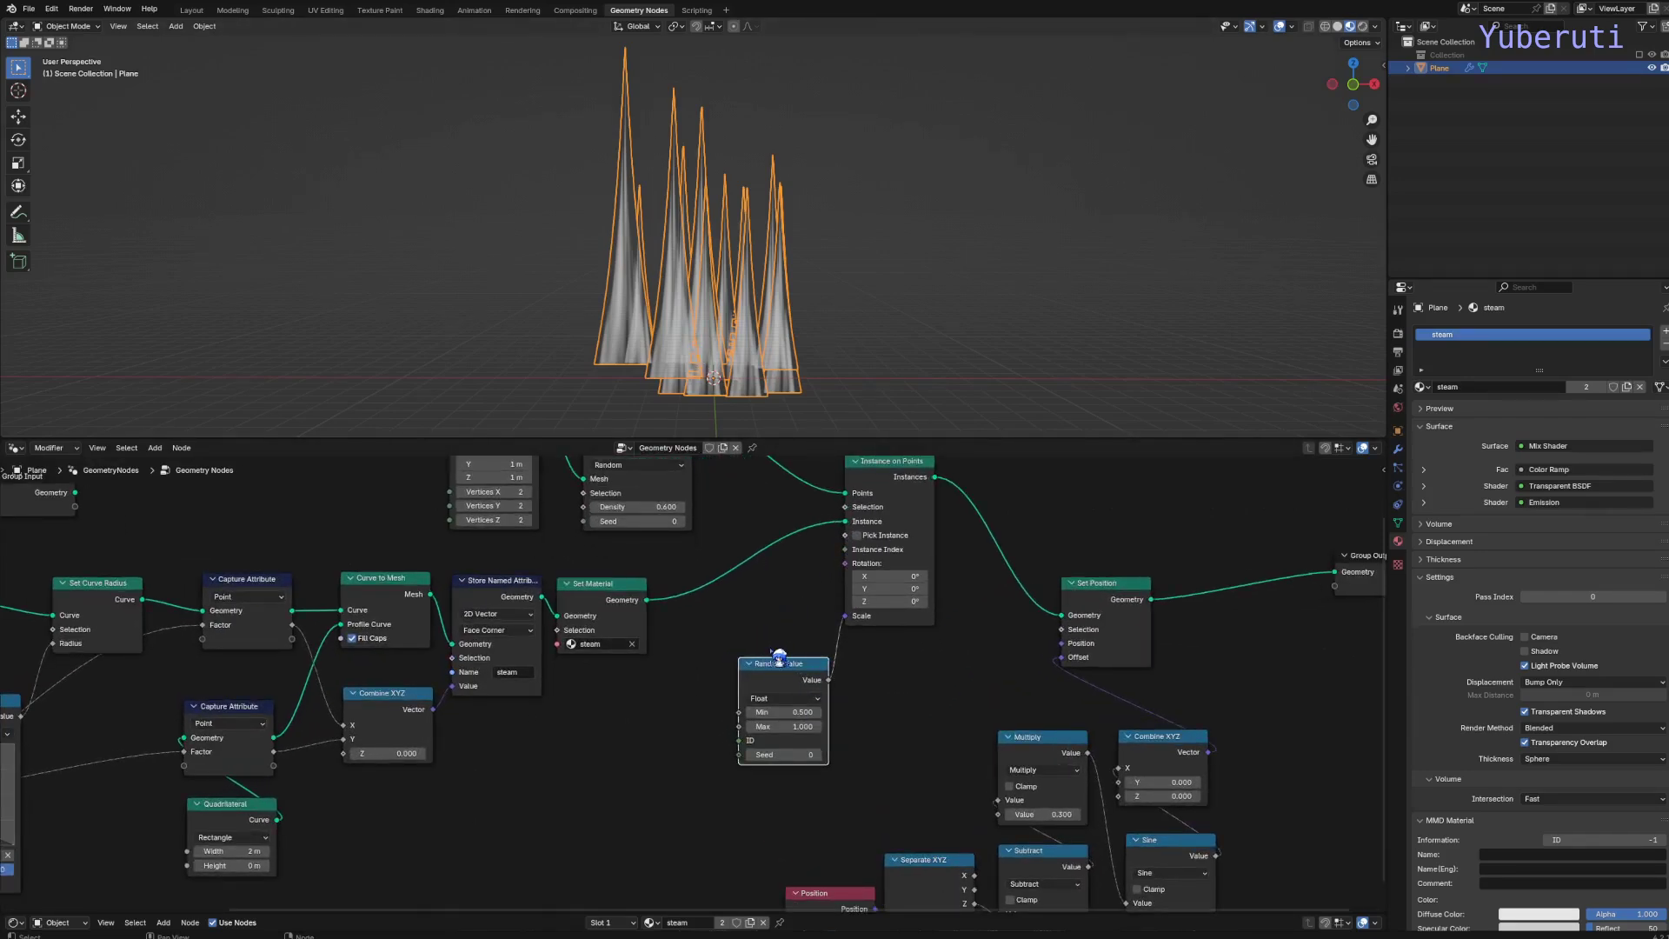
drag(791, 755, 883, 755)
middle_drag(712, 502, 755, 639)
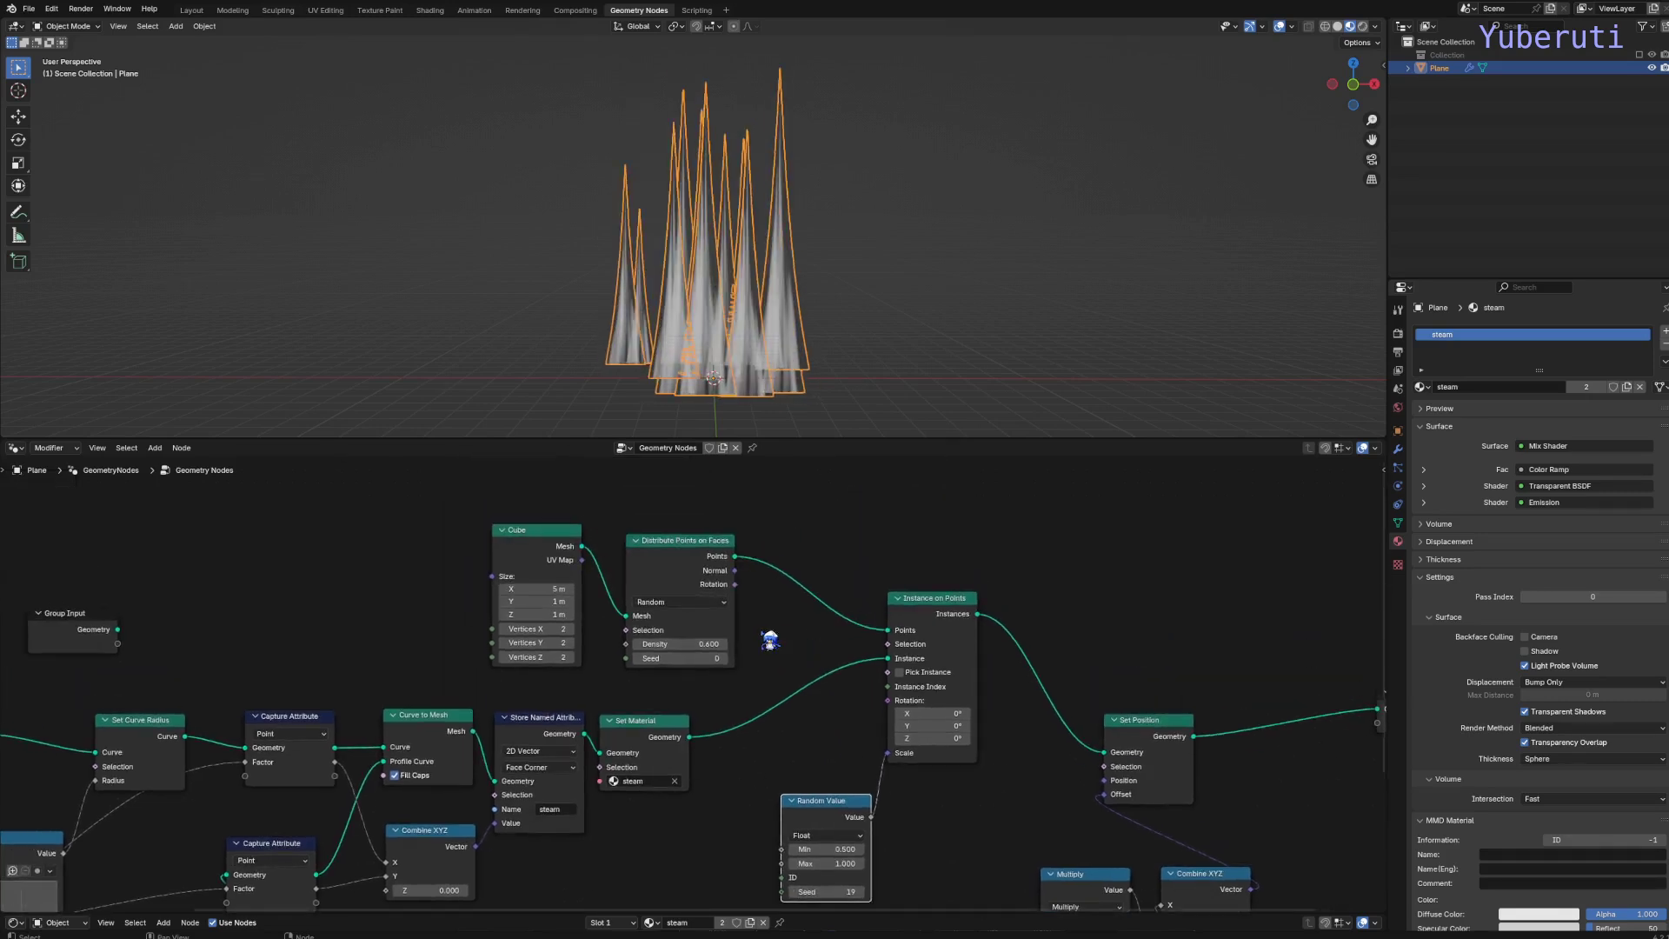
Set the seed of Distribute Points on Faces to 13.
drag(680, 659, 744, 658)
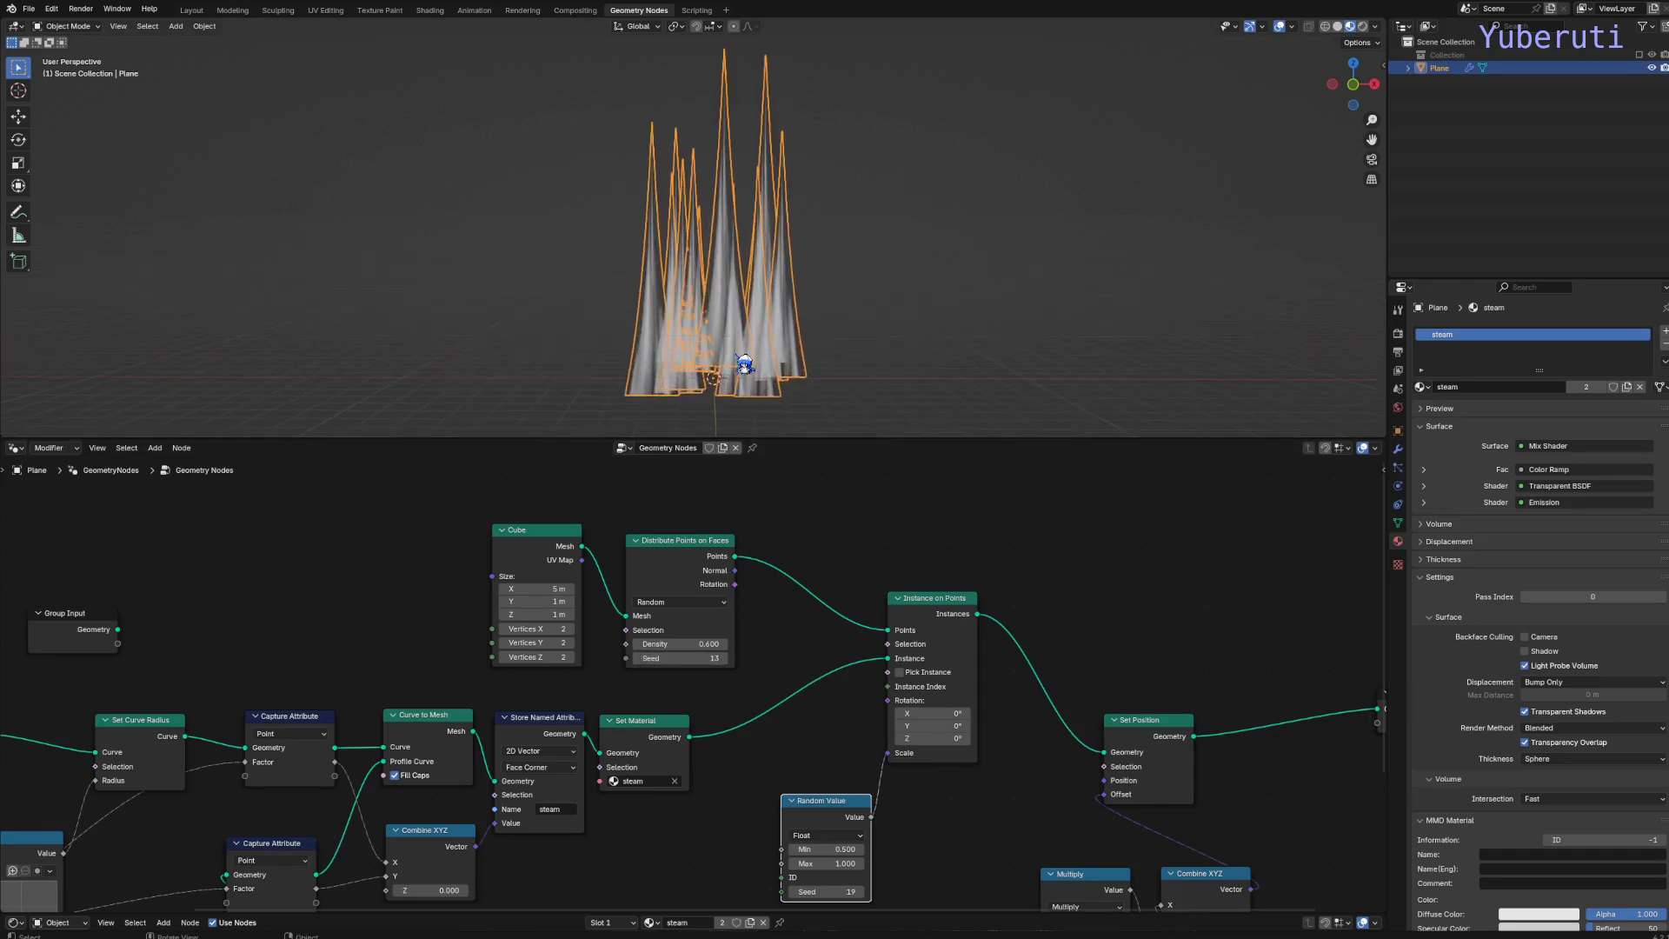
scroll(745, 363, up, 1)
shift+middle_drag(743, 364, 761, 298)
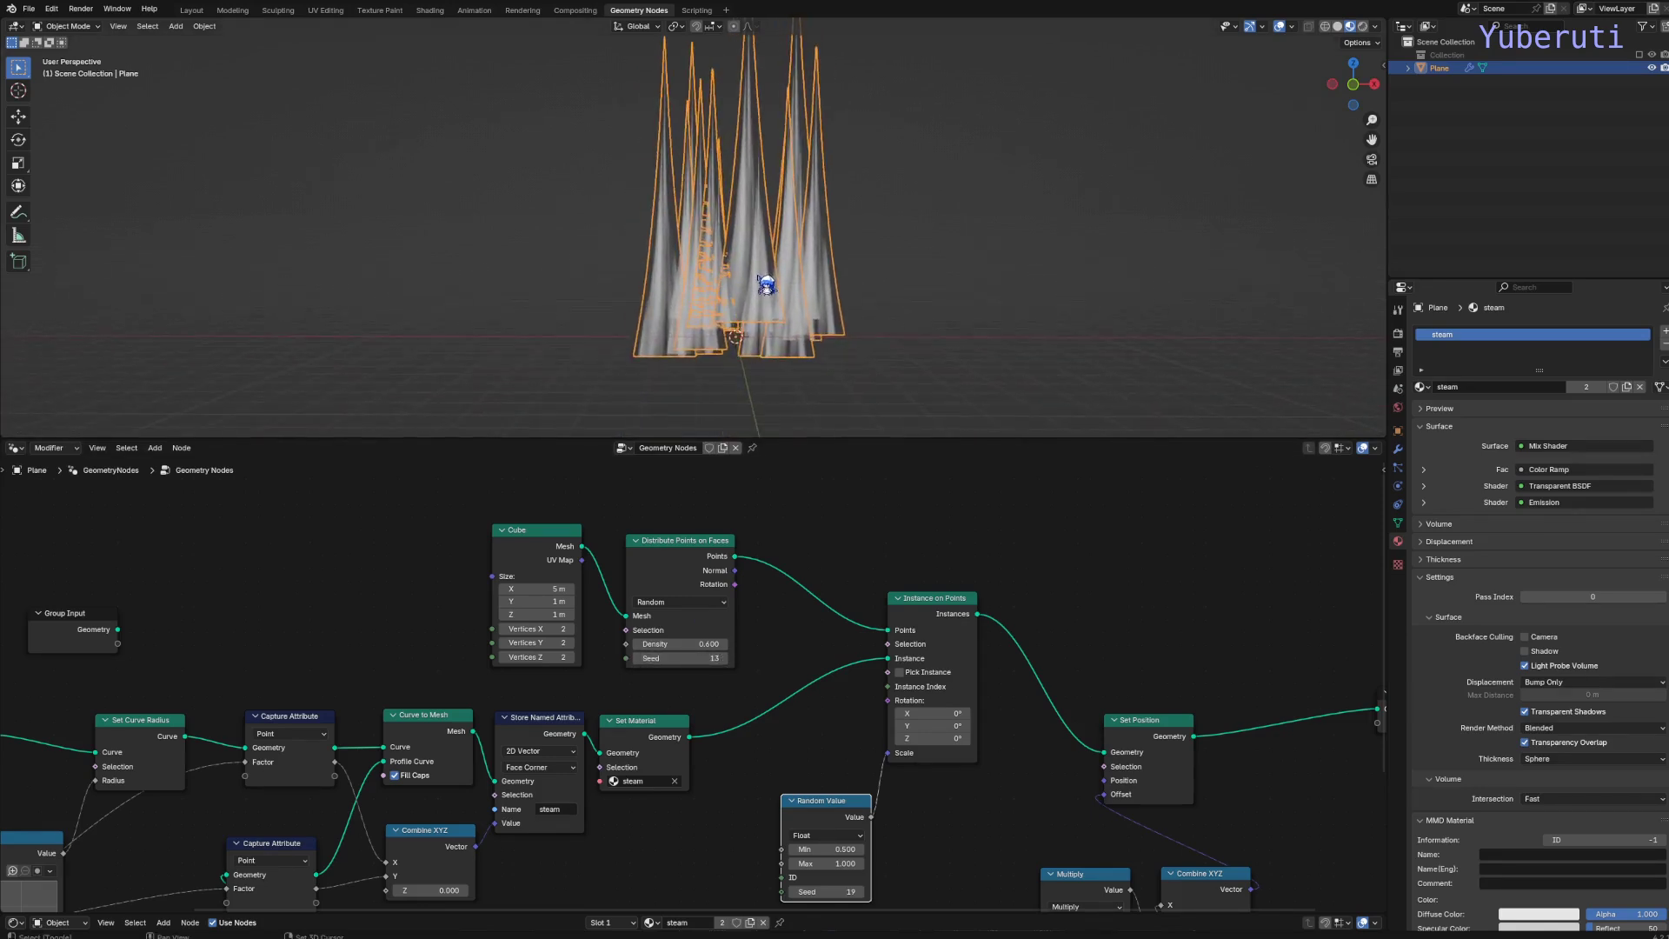
Increase the width of the Quadrilateral profile to make the steam plumes broader.
scroll(651, 747, down, 5)
middle_drag(550, 806, 738, 562)
scroll(640, 677, up, 2)
middle_drag(640, 678, 717, 785)
scroll(719, 785, up, 4)
mouse_move(684, 765)
mouse_down()
mouse_move(762, 766)
mouse_move(710, 756)
mouse_up()
middle_drag(854, 355, 799, 226)
Try different second values on the Subtract node to shift the sine wave.
scroll(1067, 660, down, 9)
middle_drag(1275, 846, 678, 797)
scroll(687, 783, up, 7)
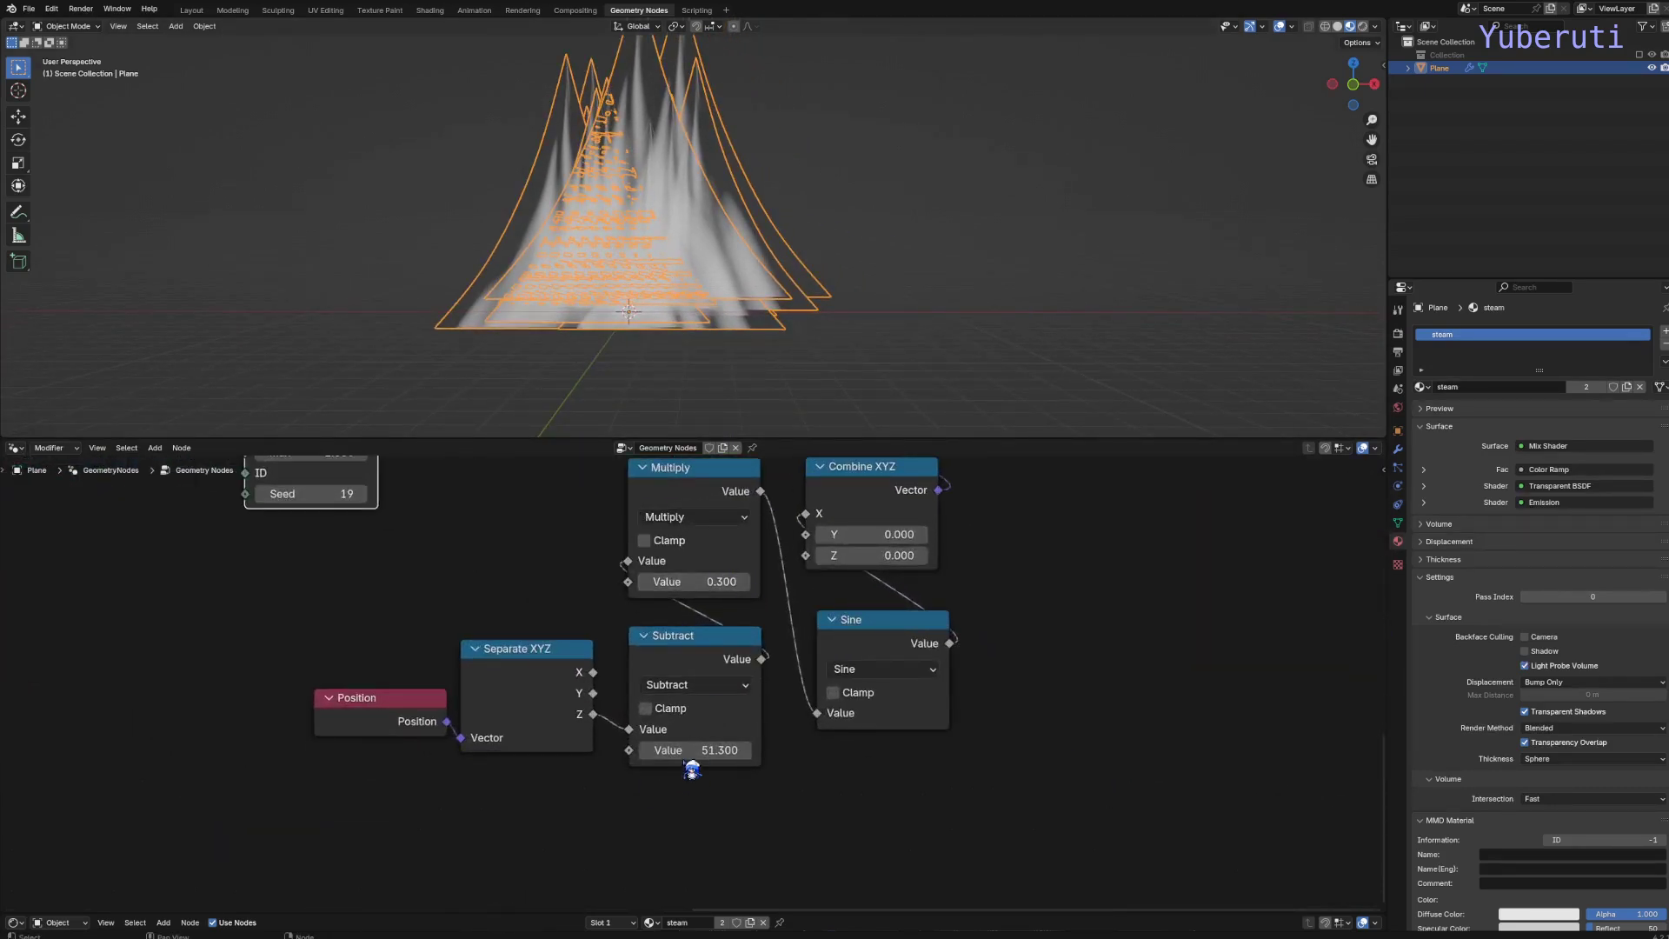
drag(684, 753, 747, 753)
scroll(600, 591, down, 5)
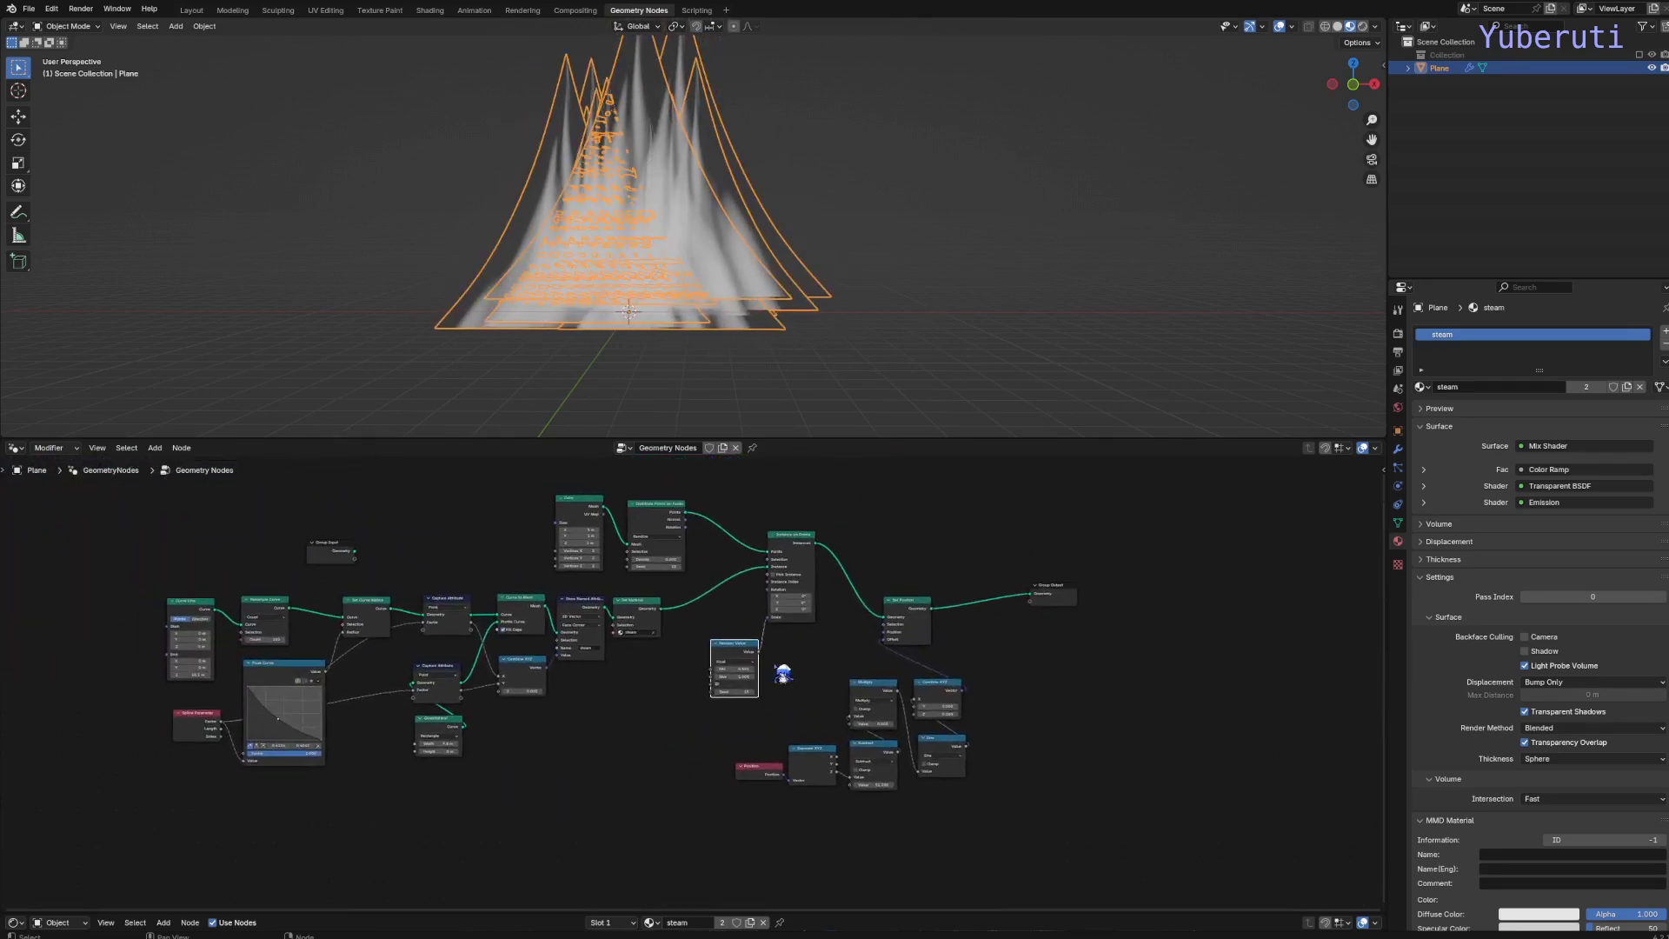
Move Set Position and the sine-wave math nodes farther away from Instance on Points.
scroll(774, 670, down, 1)
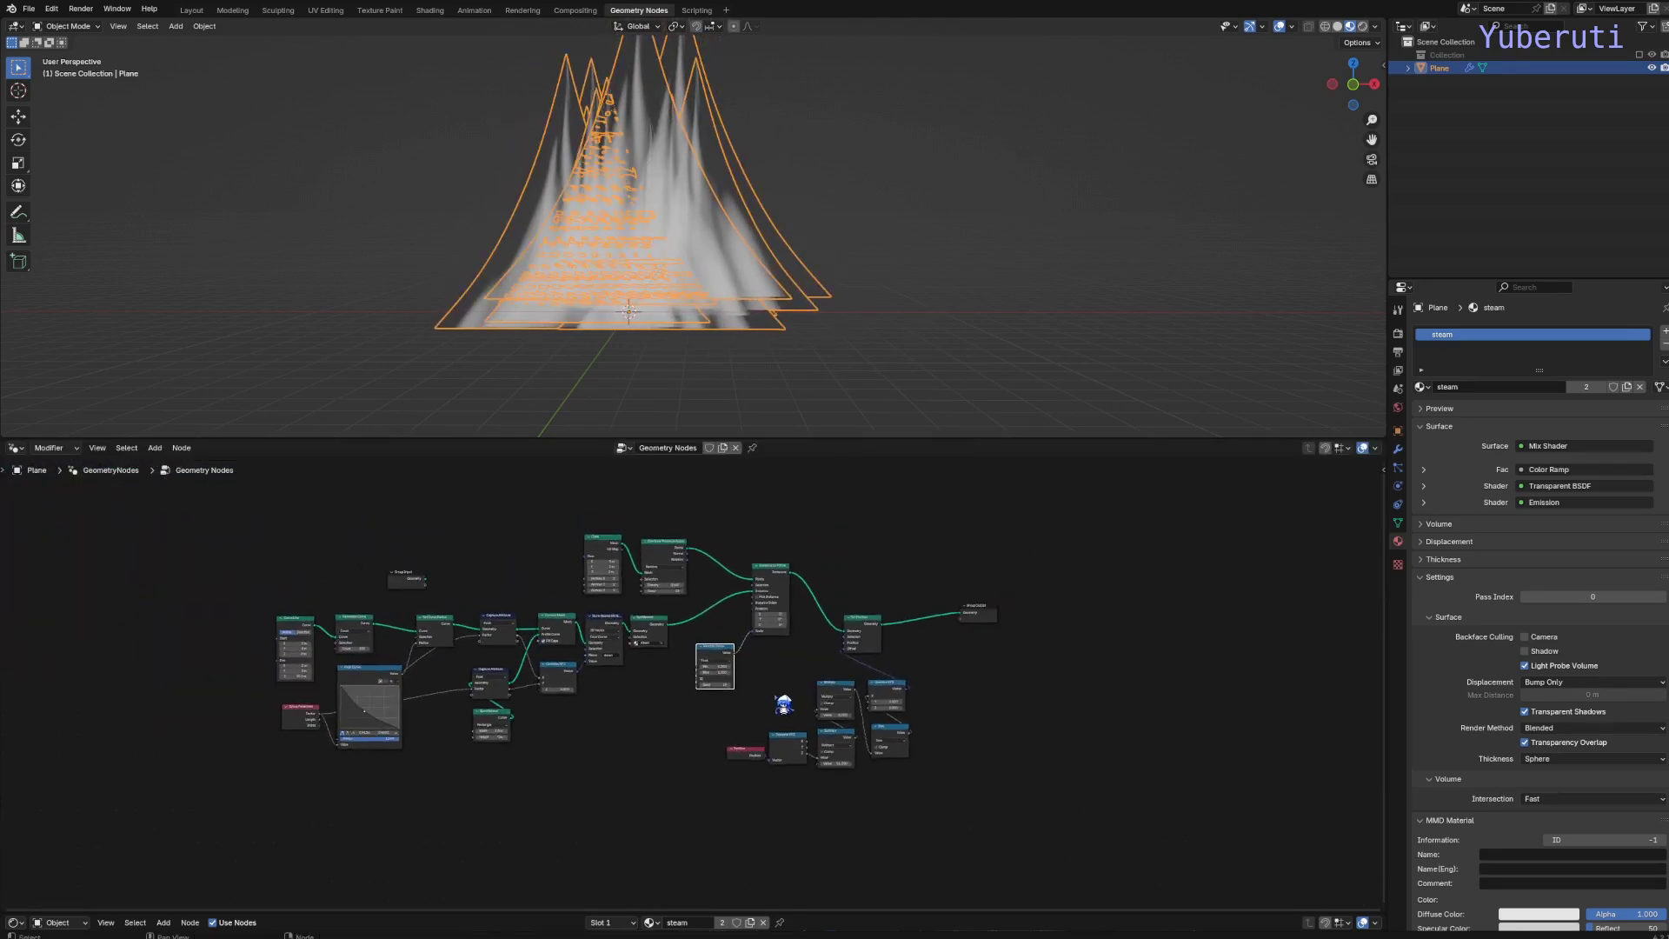
scroll(782, 700, up, 3)
drag(971, 600, 1009, 556)
drag(770, 711, 1117, 736)
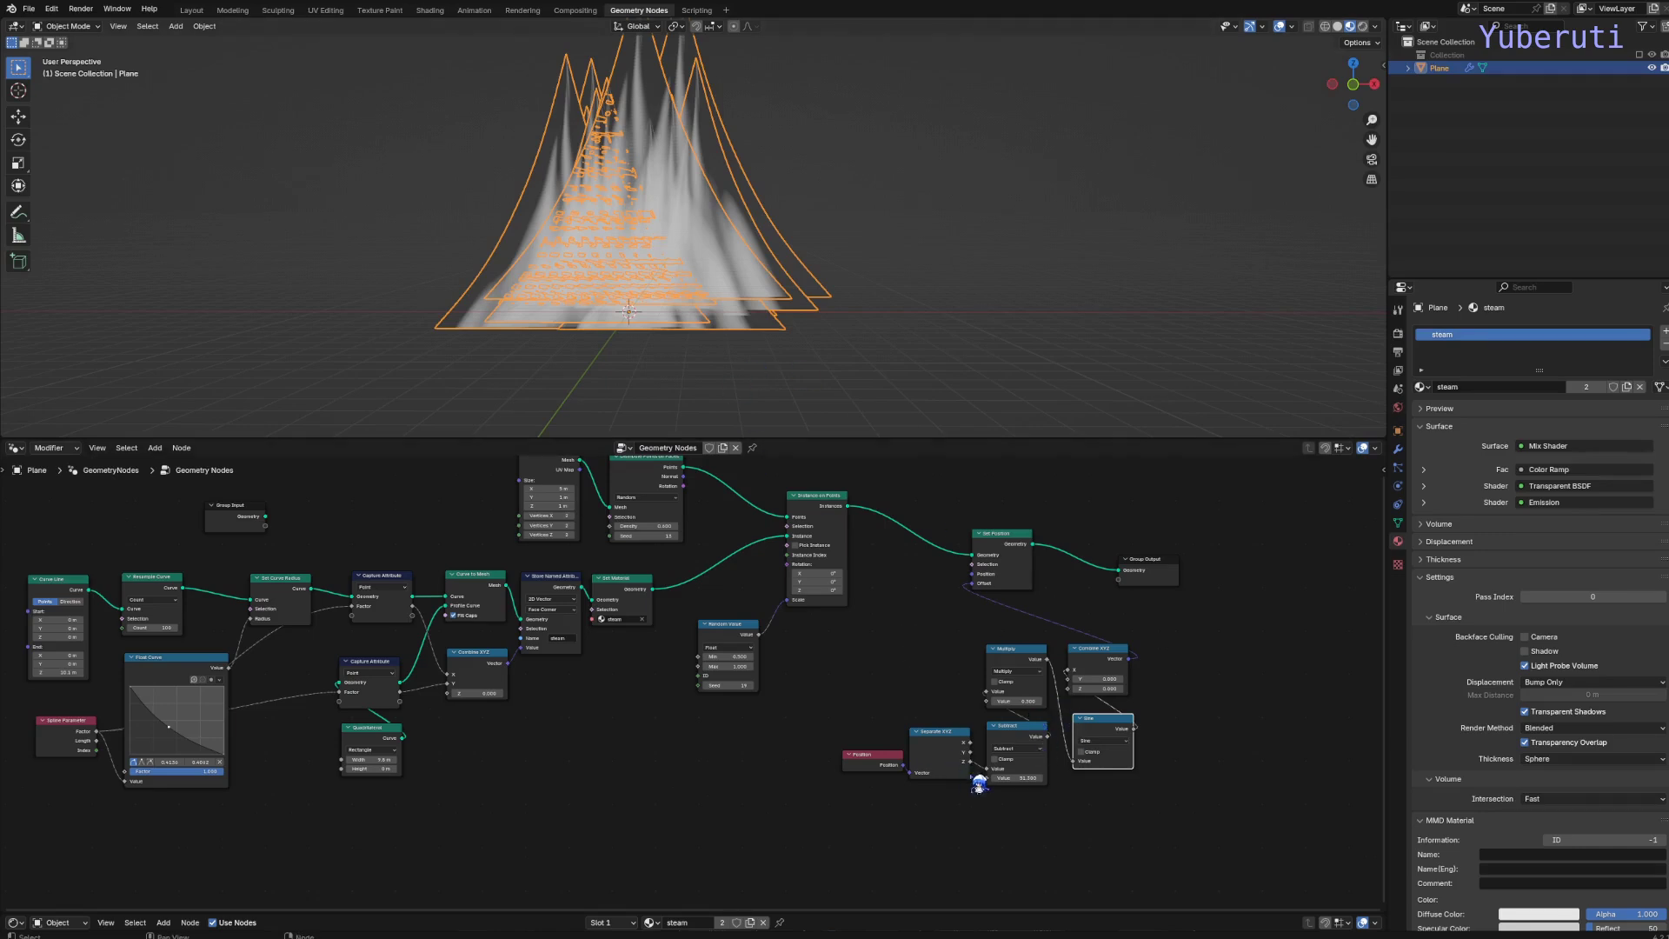
Set the Subtract node's second value to 6.1 and widen the gap between Instance on Points and Set Position.
mouse_move(1021, 777)
mouse_down()
mouse_move(1052, 777)
mouse_move(939, 778)
mouse_move(1000, 778)
mouse_up()
drag(825, 511, 806, 537)
drag(991, 561, 1025, 553)
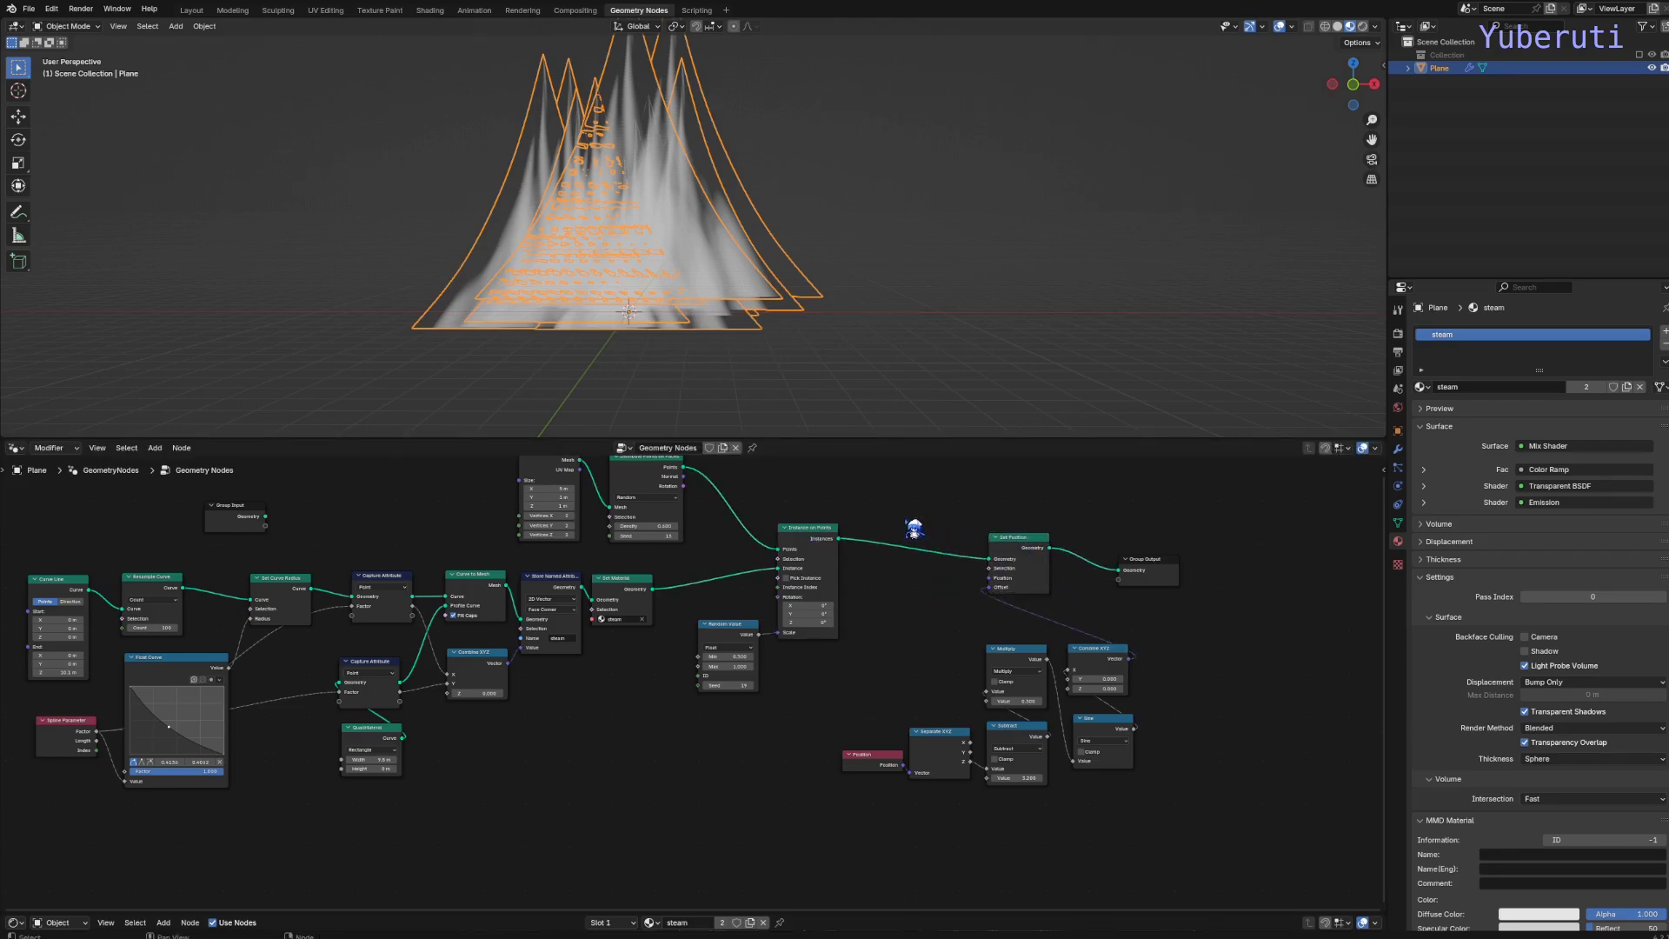
Insert a Realize Instances node between Instance on Points and Set Position.
key(shift+a)
mouse_move(904, 418)
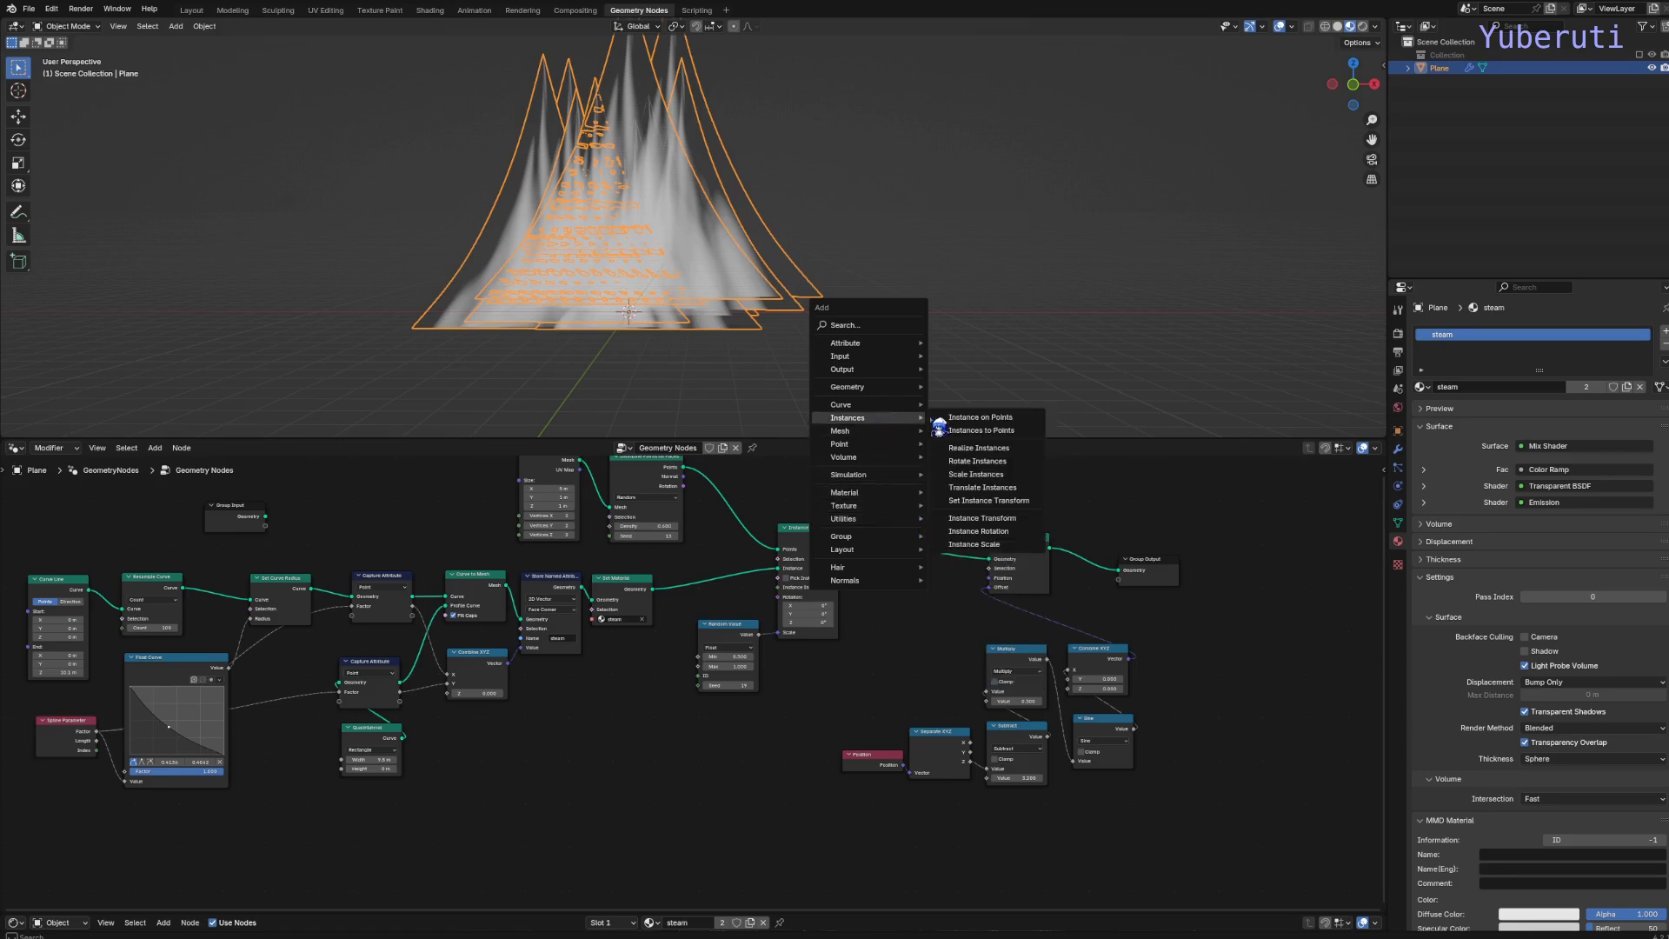
click(975, 447)
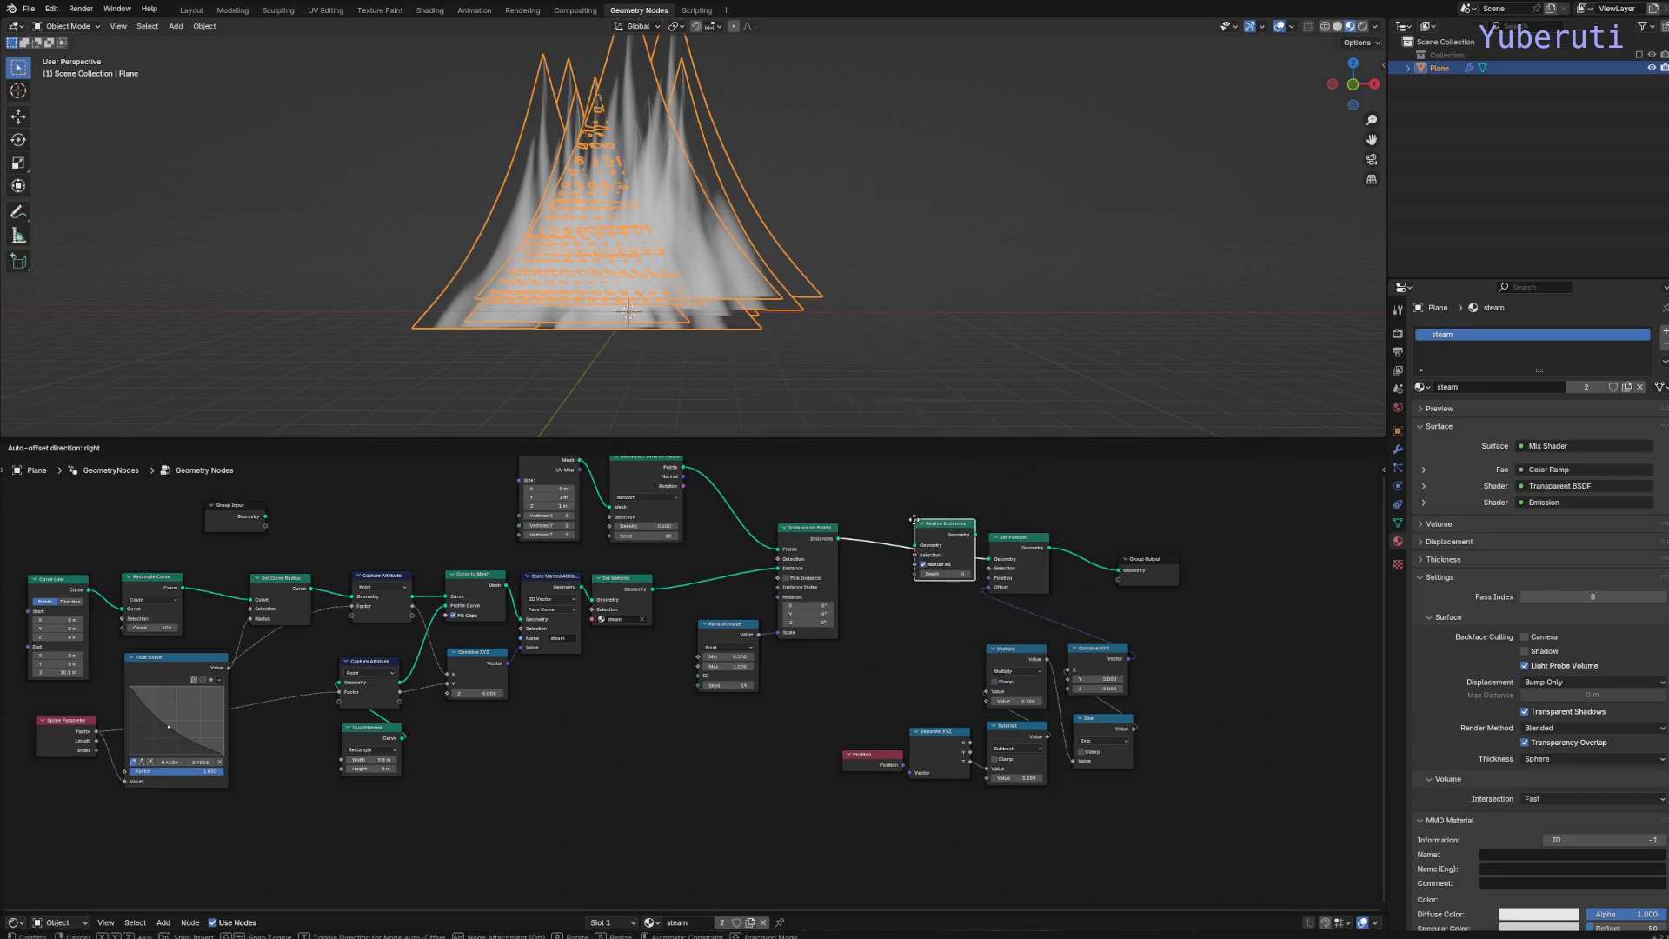
click(911, 523)
drag(953, 539, 965, 566)
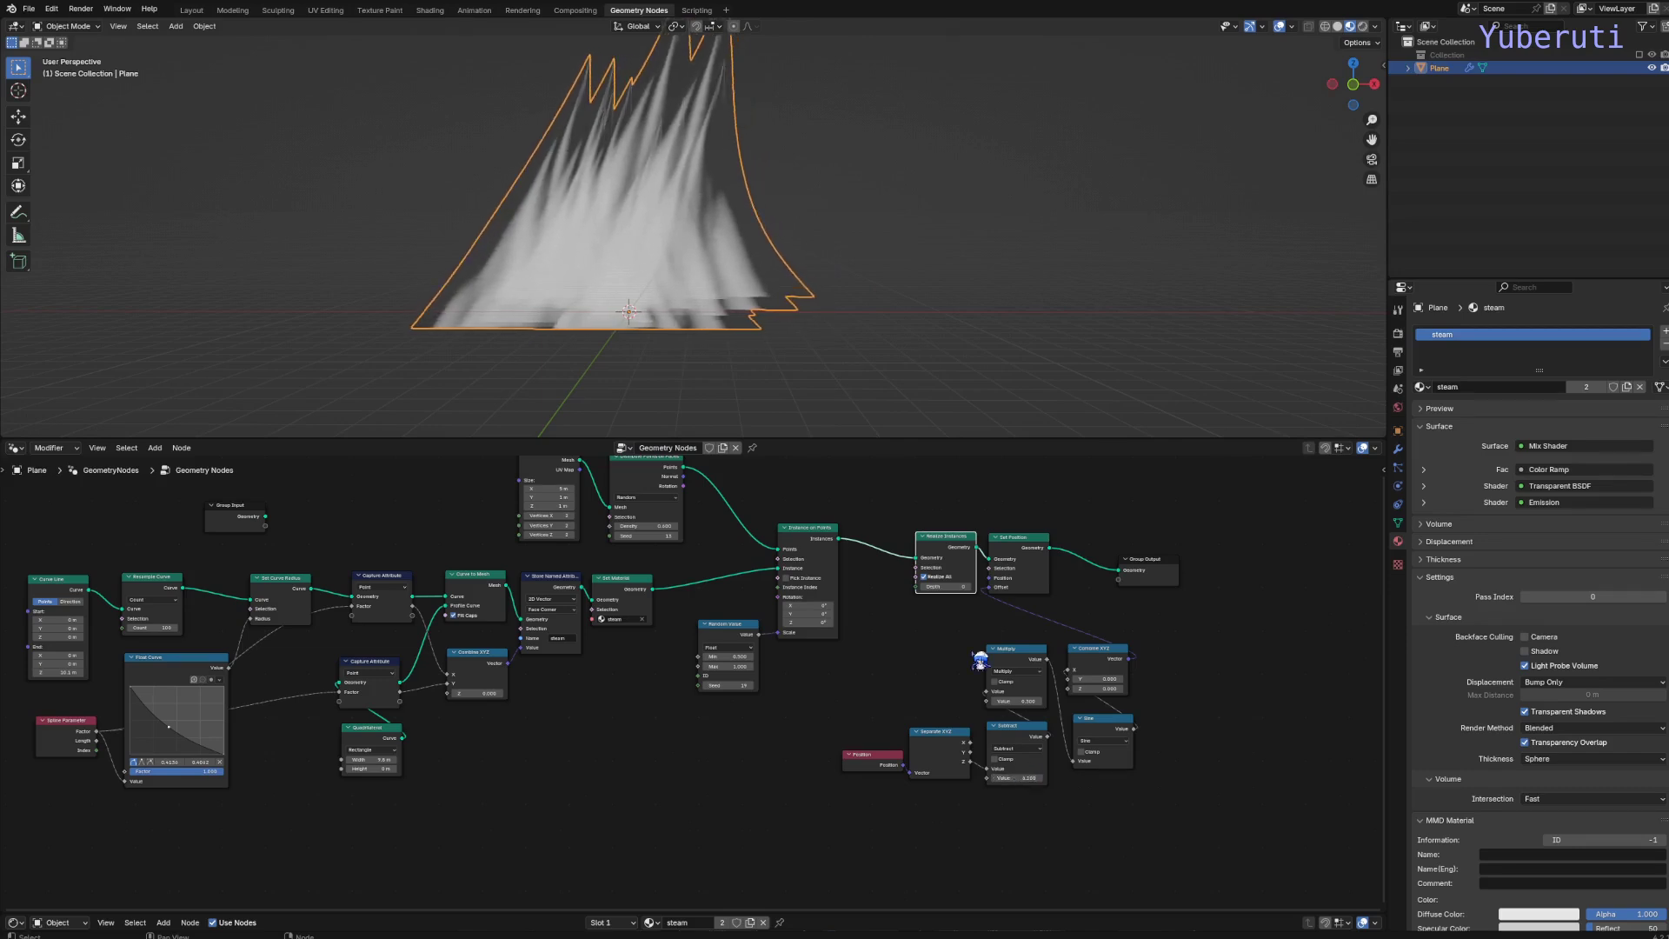
Shift Set Position and Realize Instances toward Group Output to free space after Instance on Points.
drag(955, 546, 1074, 537)
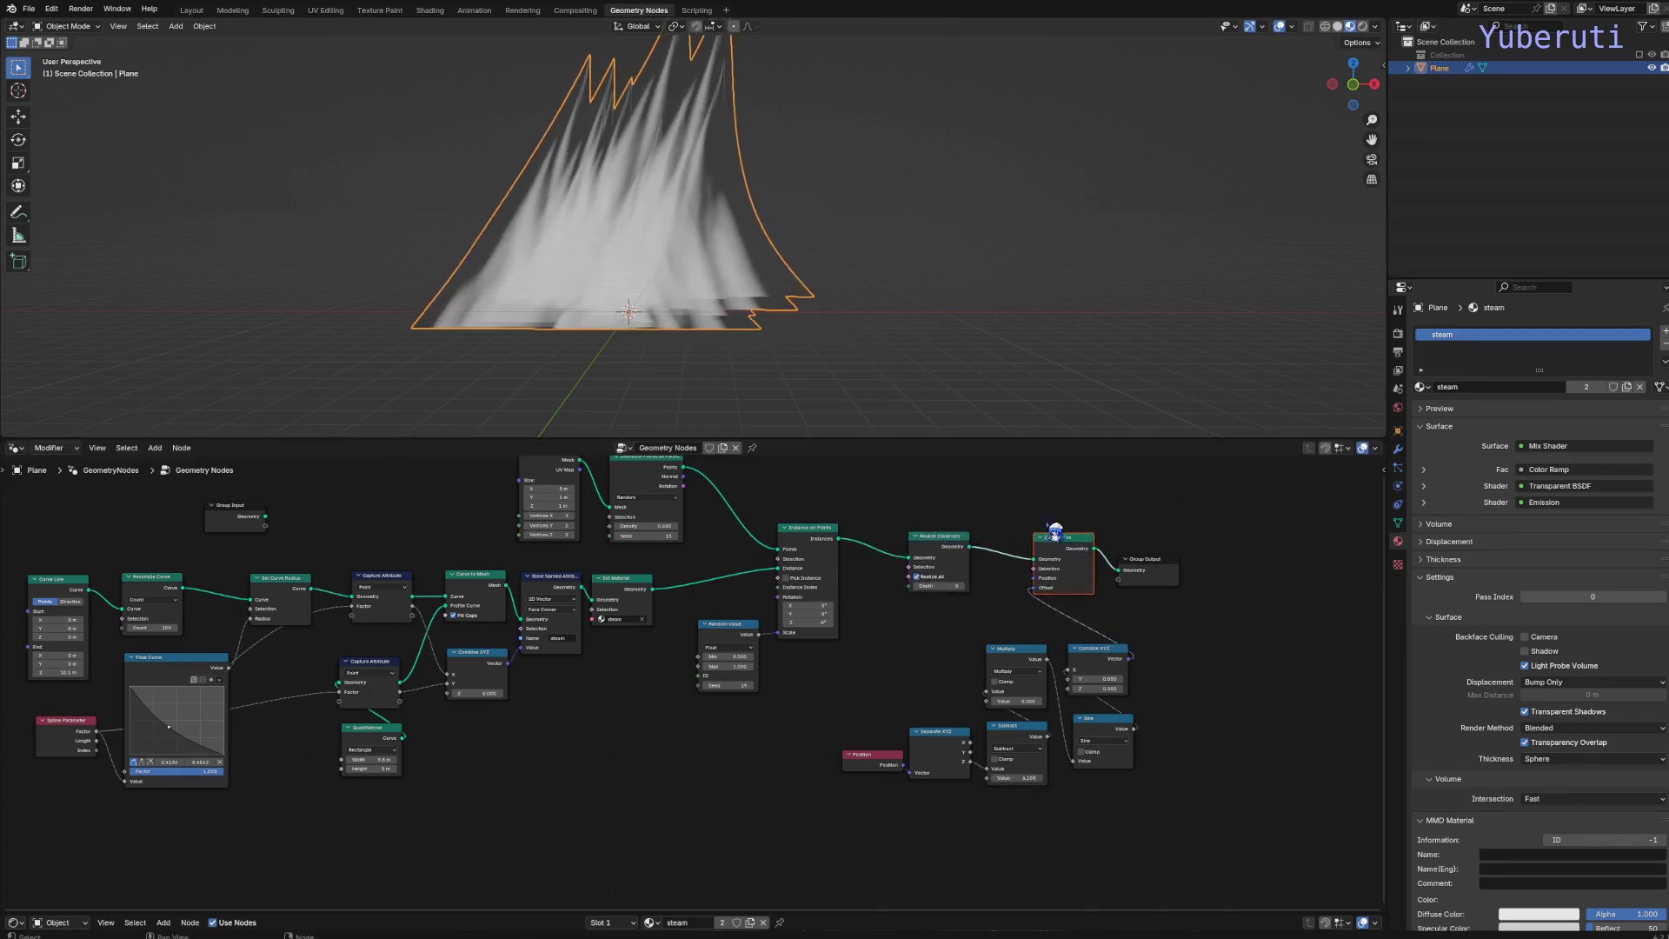
drag(947, 557, 985, 554)
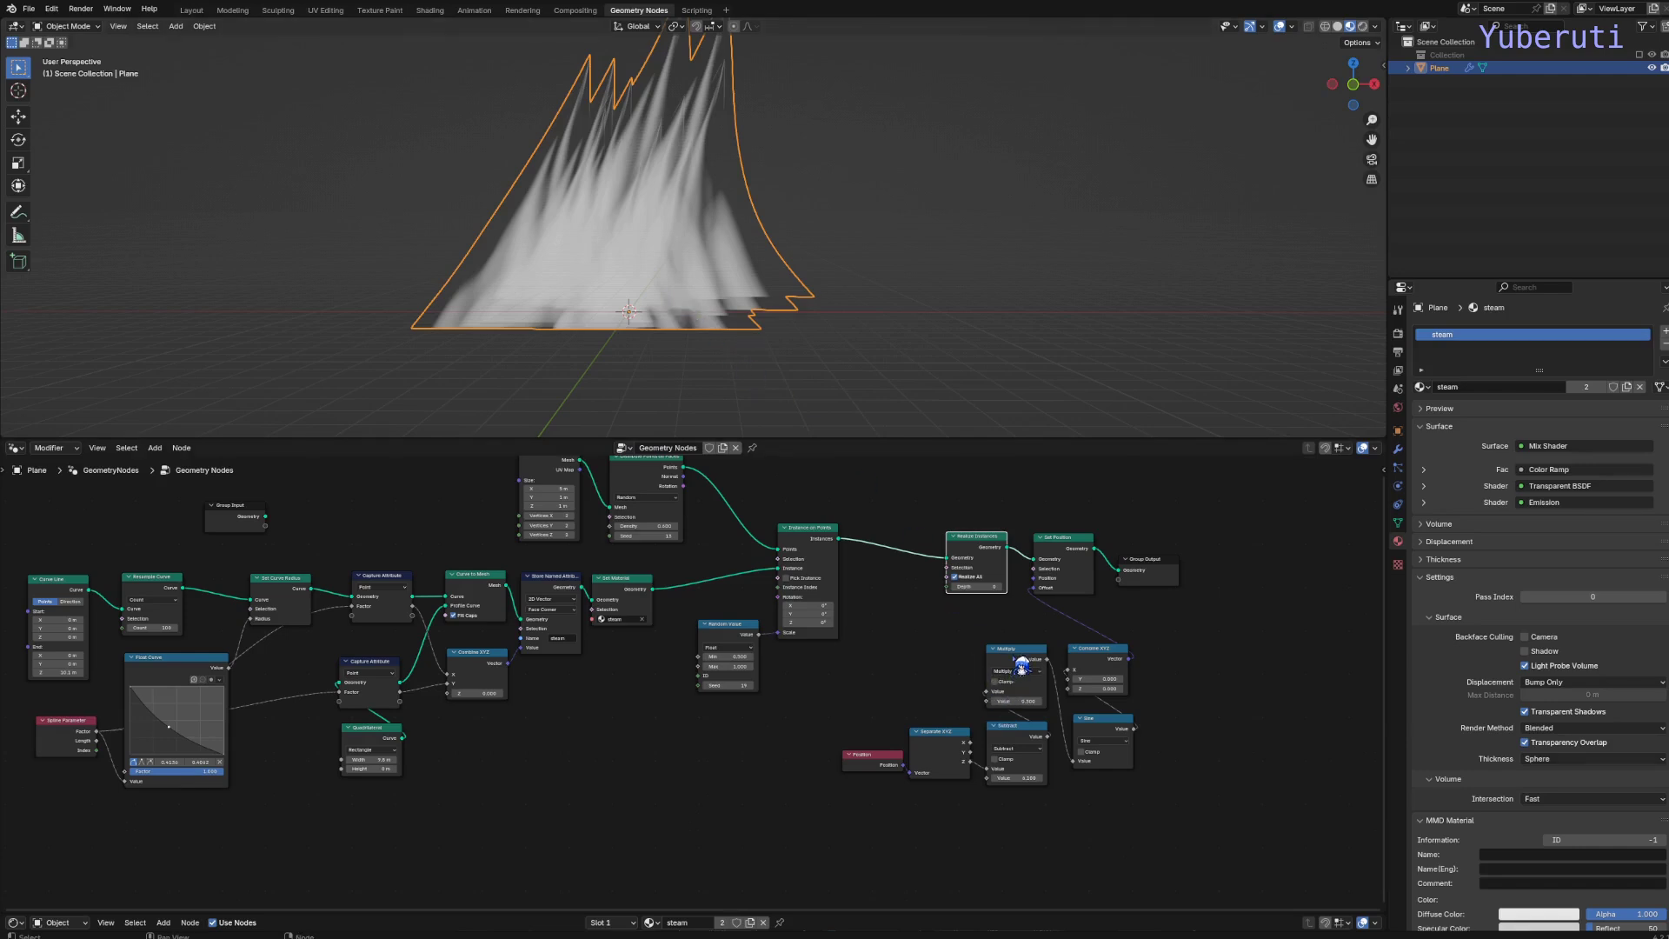
drag(1115, 733, 1106, 735)
drag(985, 546, 1003, 548)
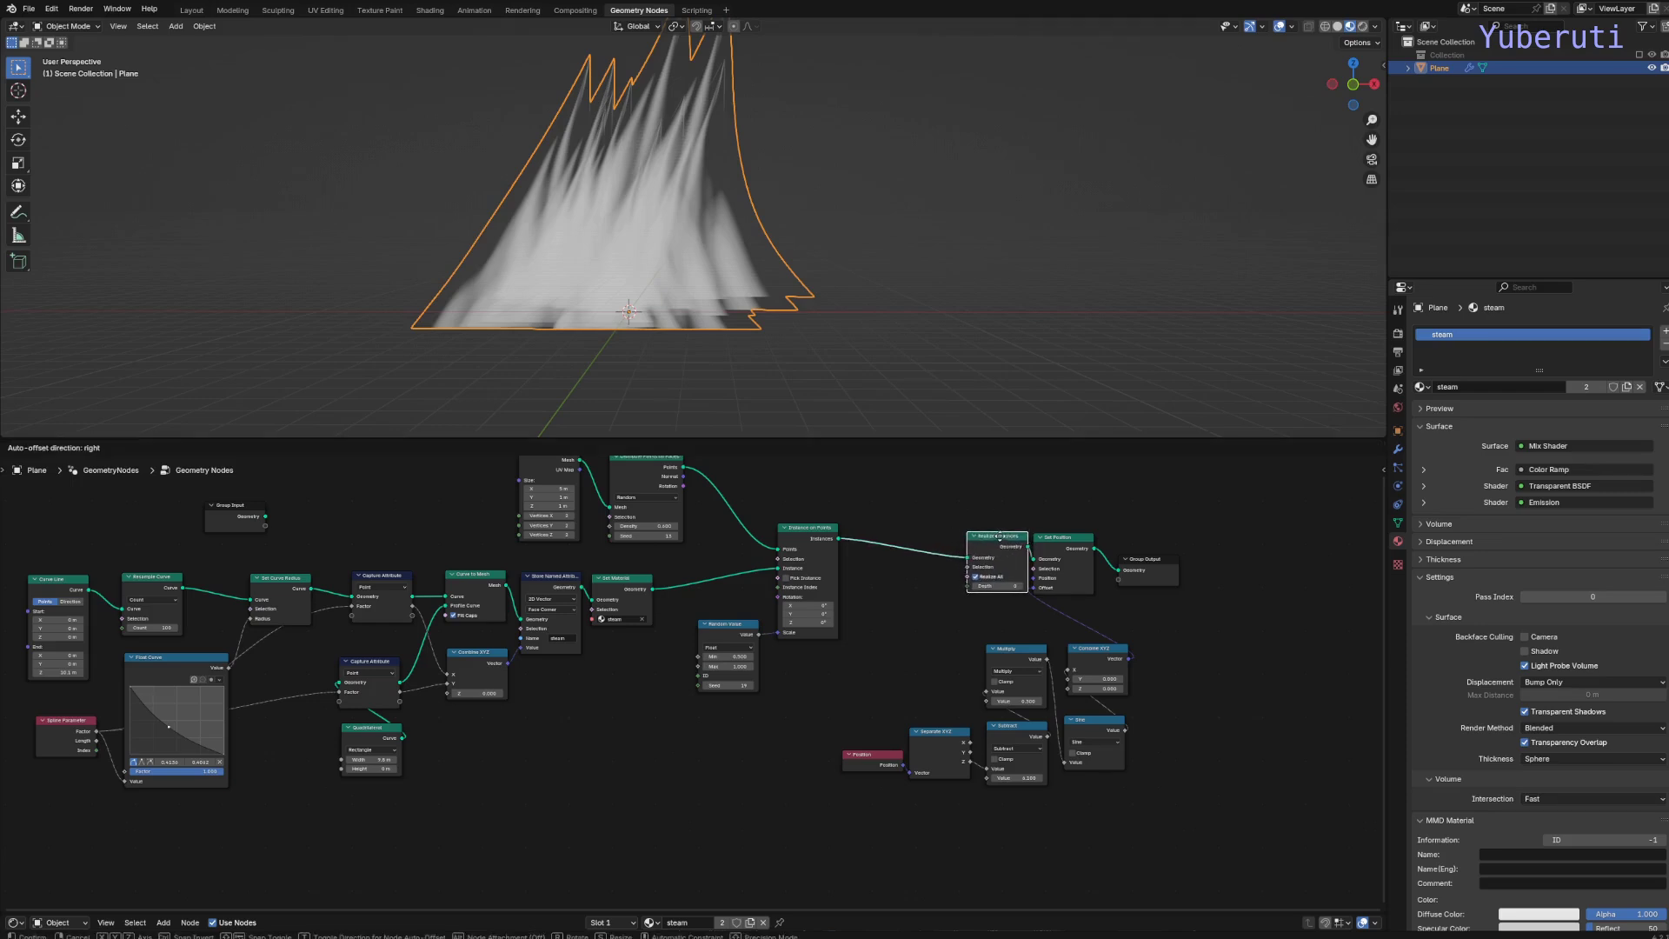
Insert a Capture Attribute node between Instance on Points and Realize Instances, with its domain set to Instance.
key(shift+a)
mouse_move(883, 613)
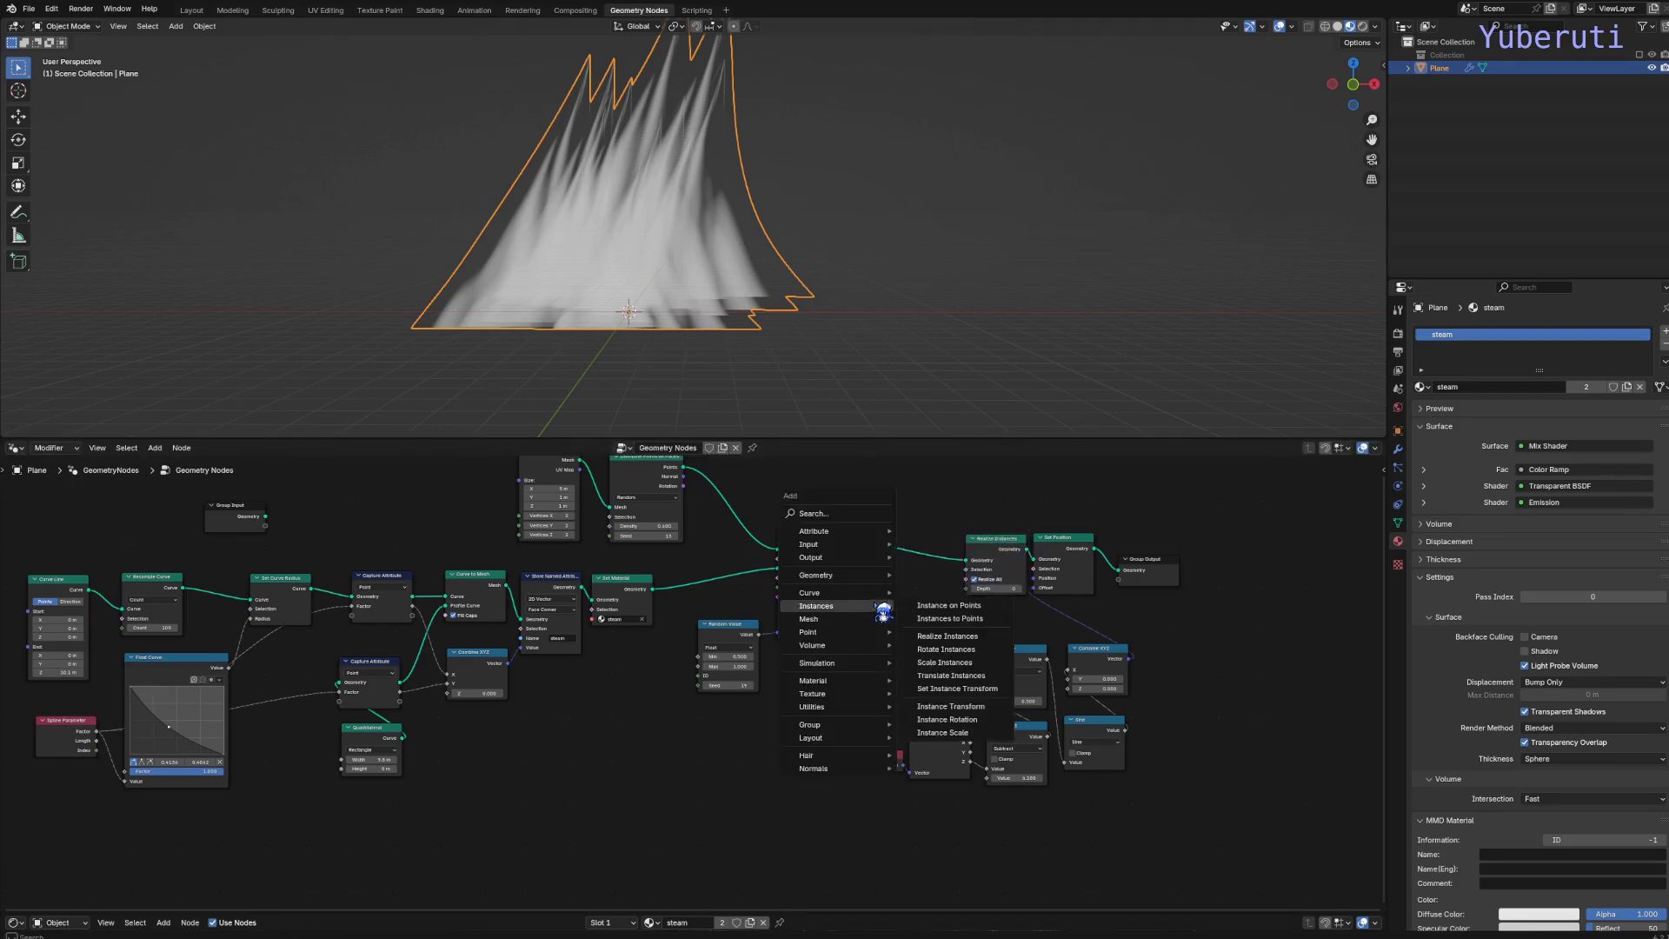
mouse_move(835, 531)
click(952, 578)
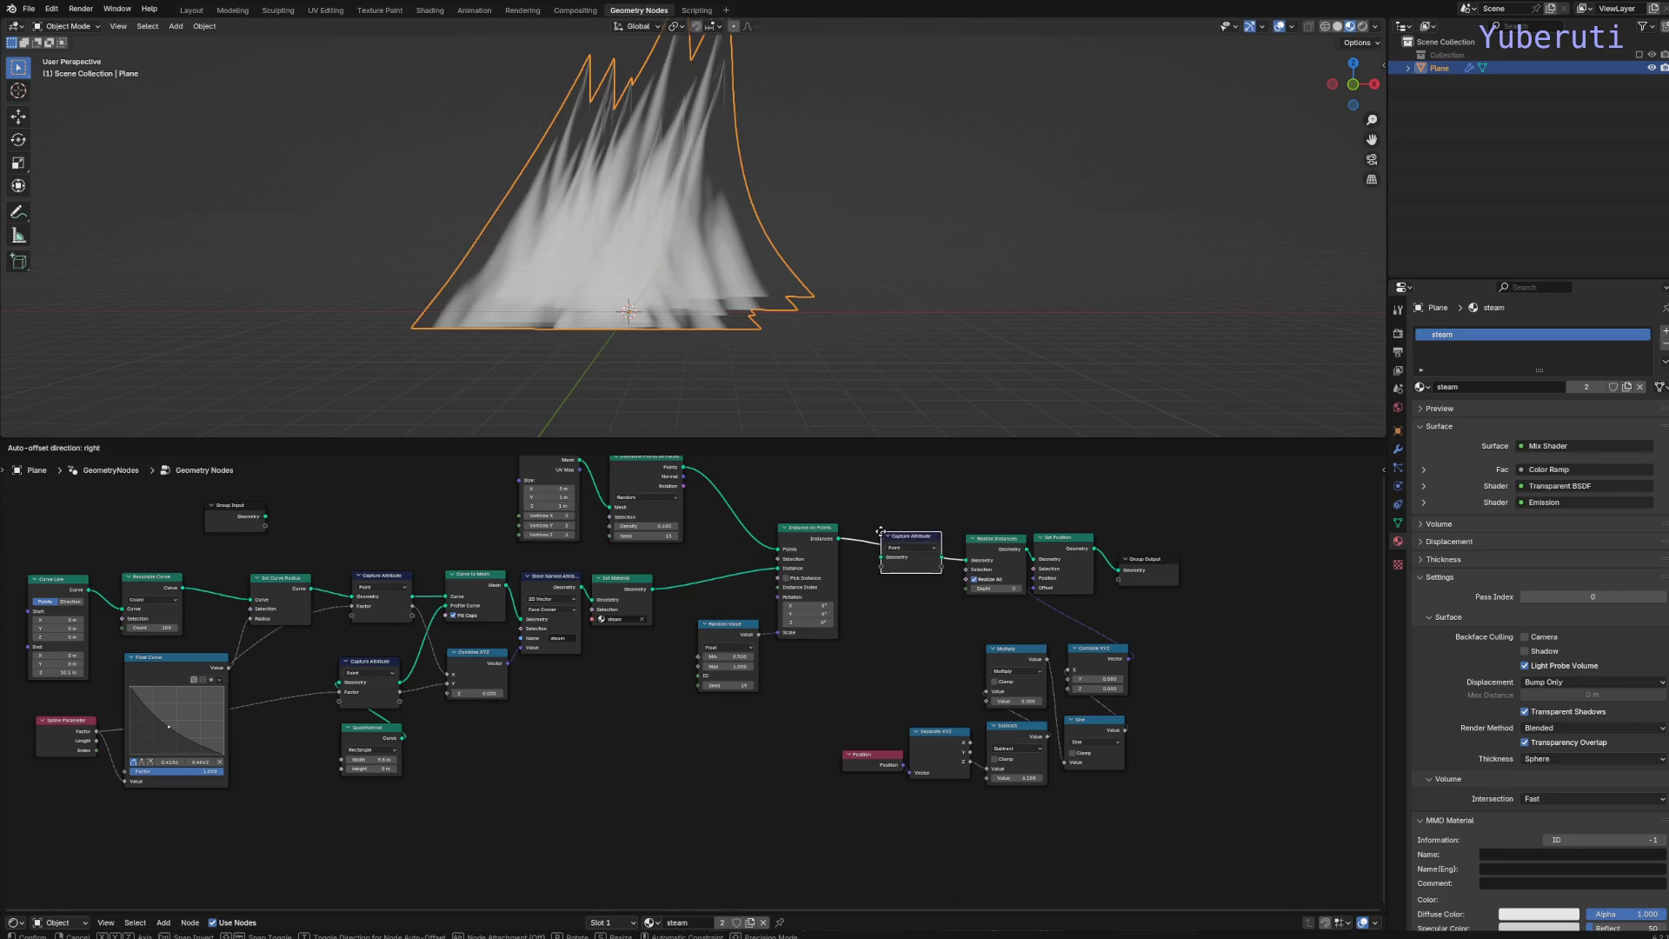
click(881, 532)
drag(919, 541, 916, 537)
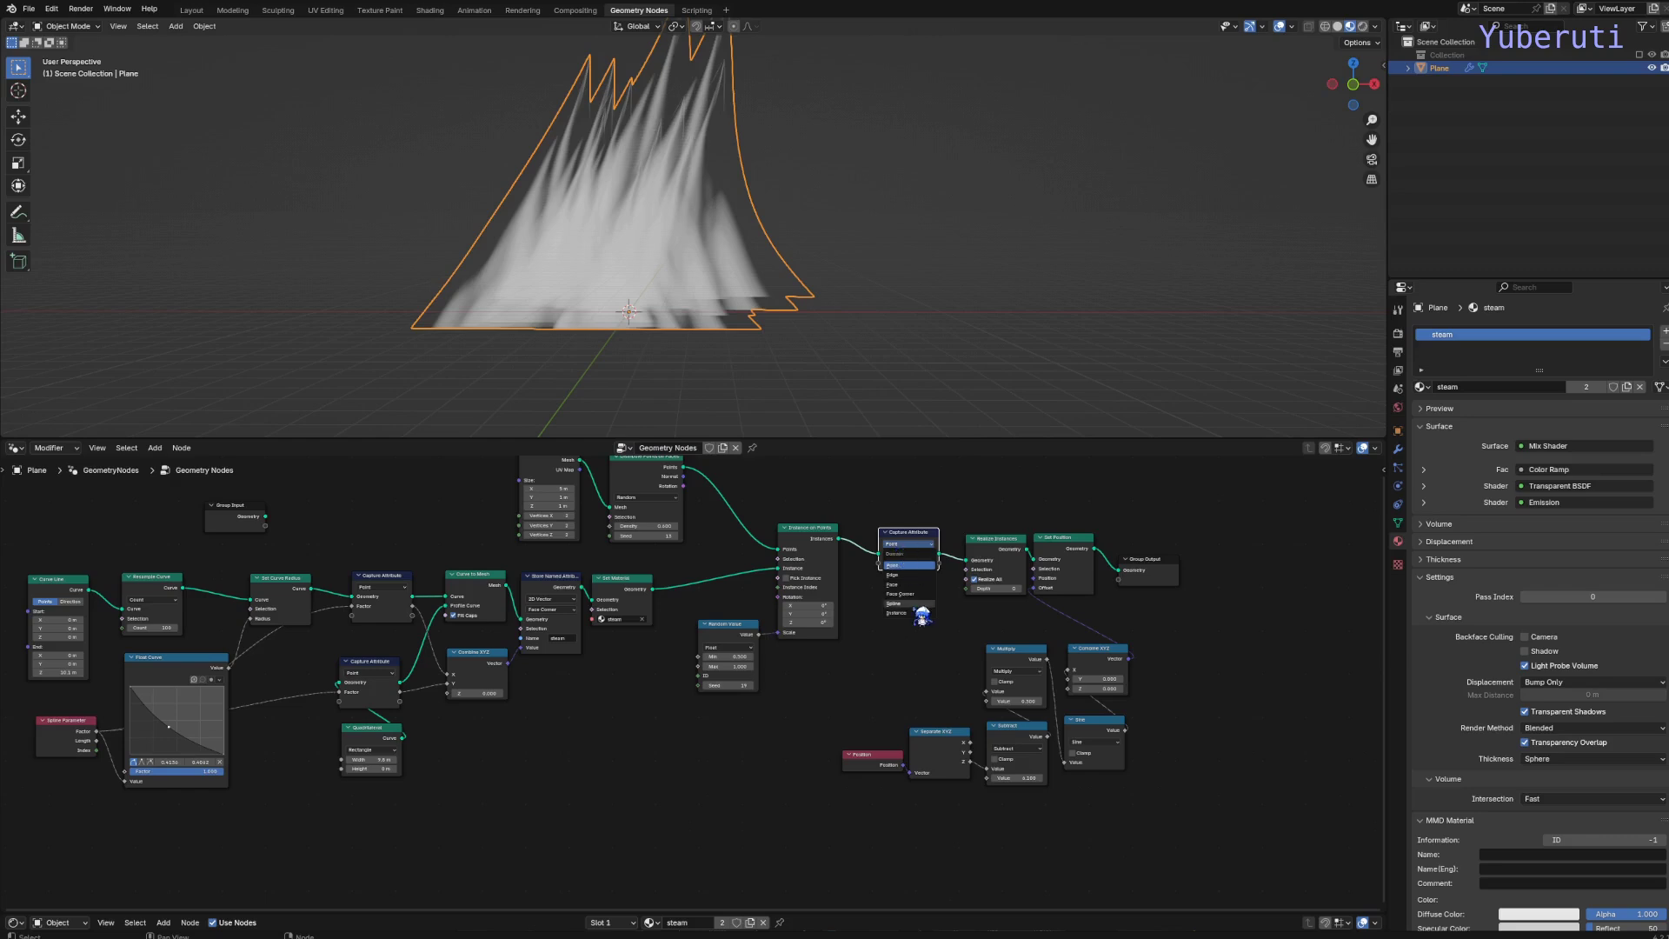
click(921, 613)
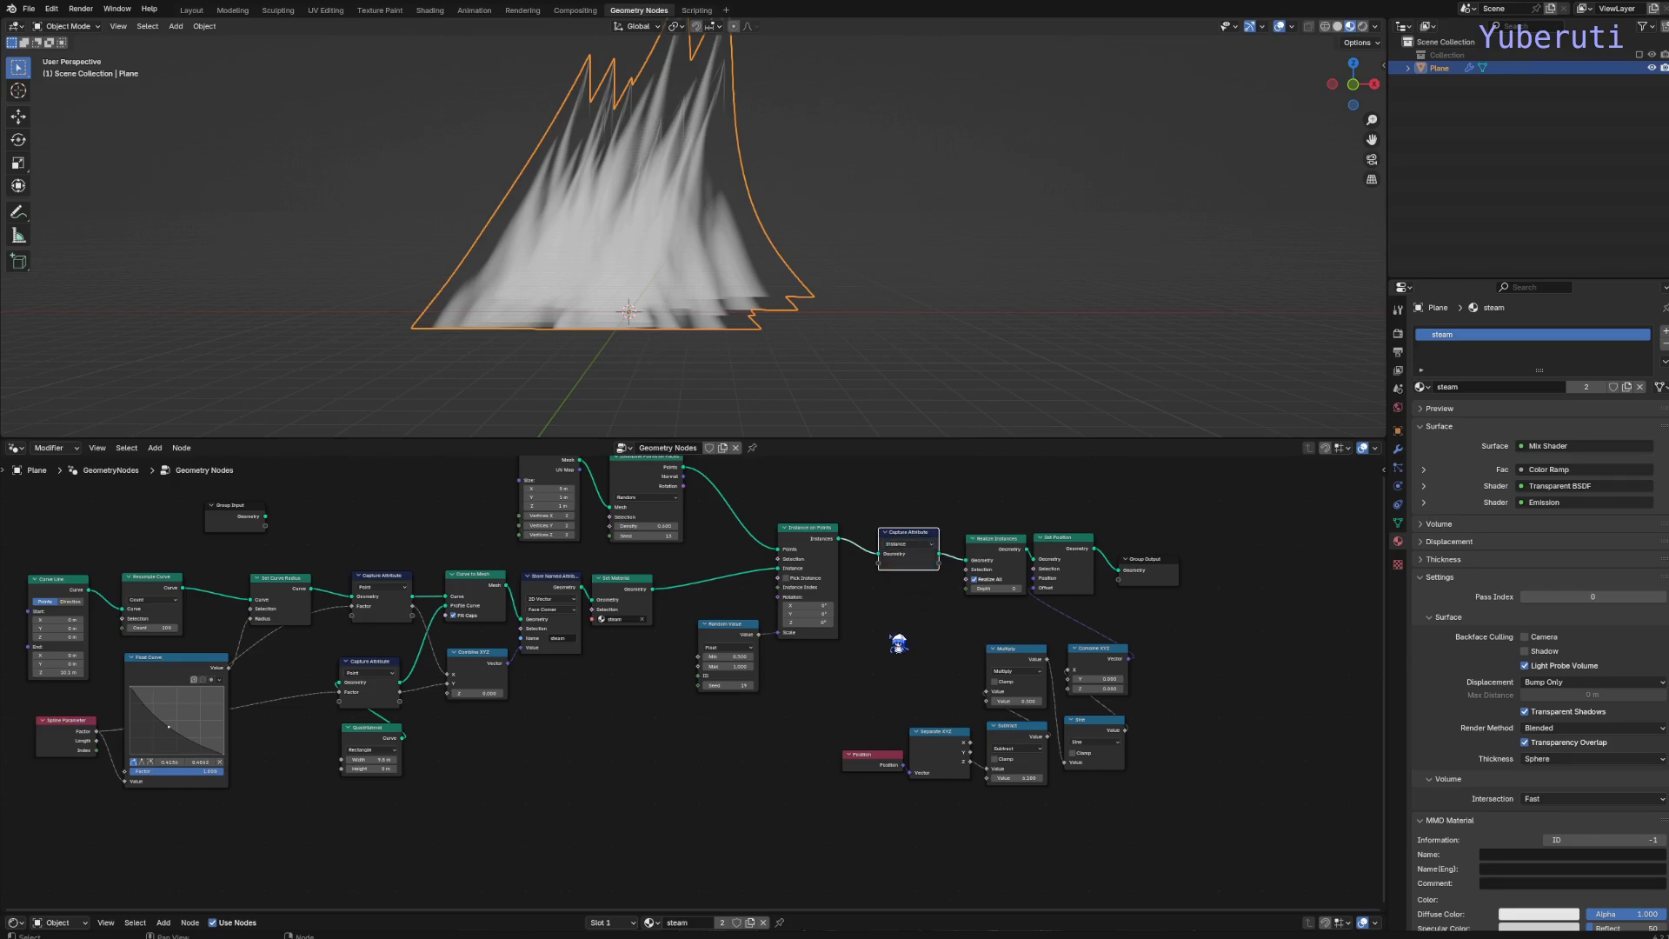
Duplicate the Random Value node, connect the copy to Capture Attribute's value input and place it below Instance on Points.
key(shift+d)
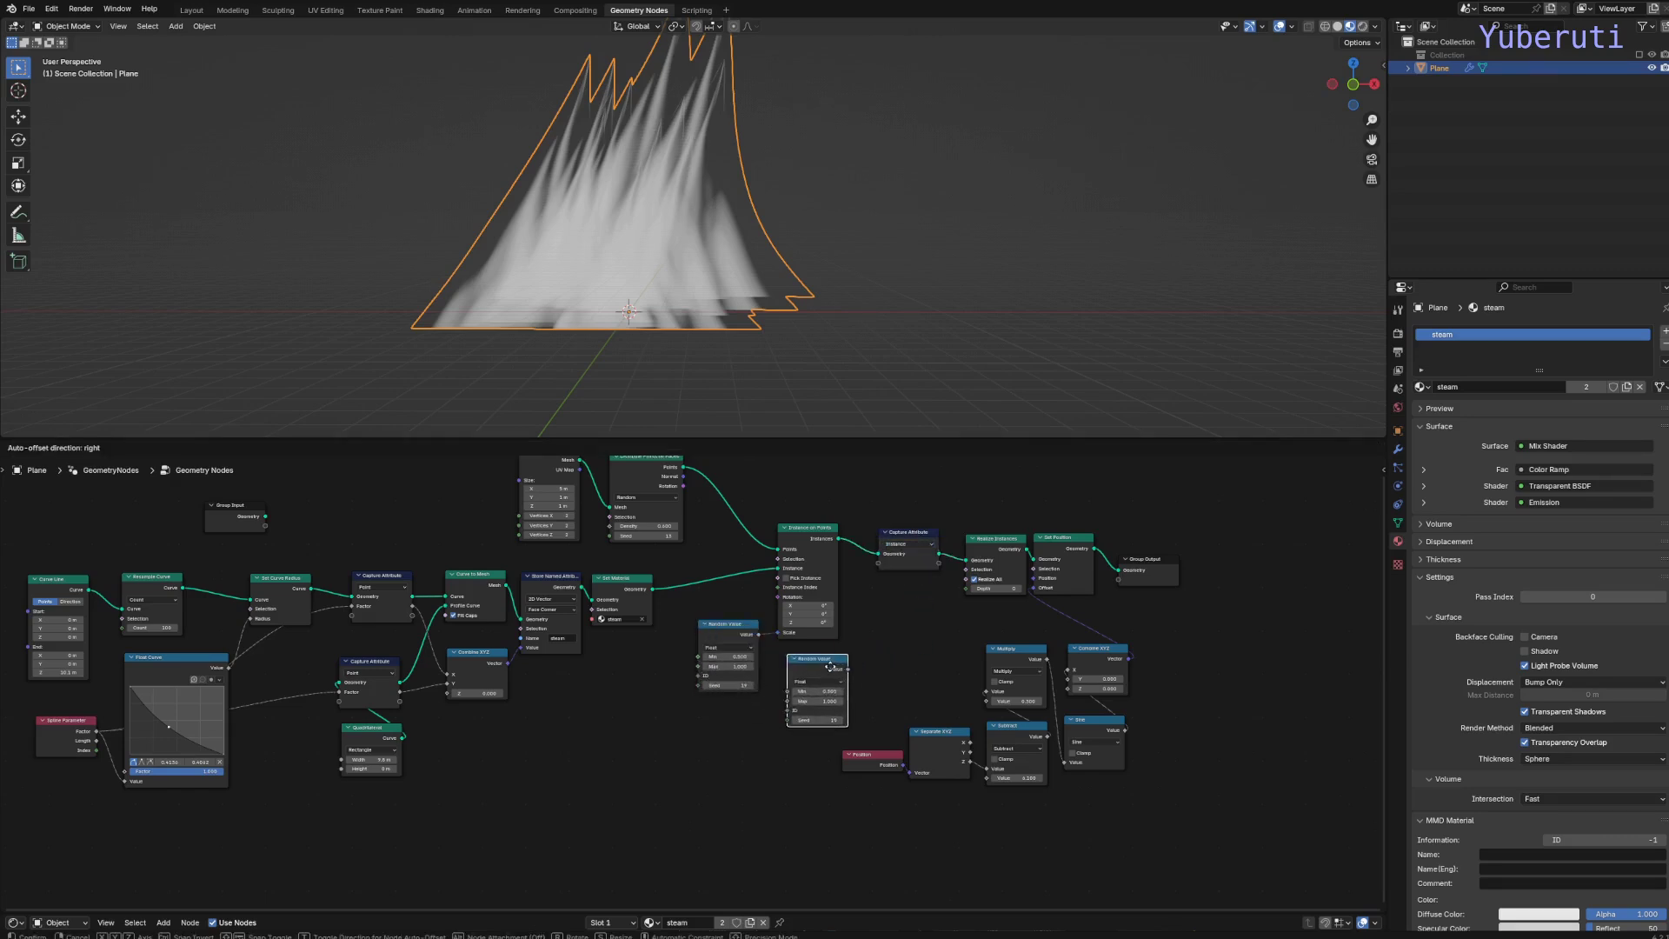
click(897, 627)
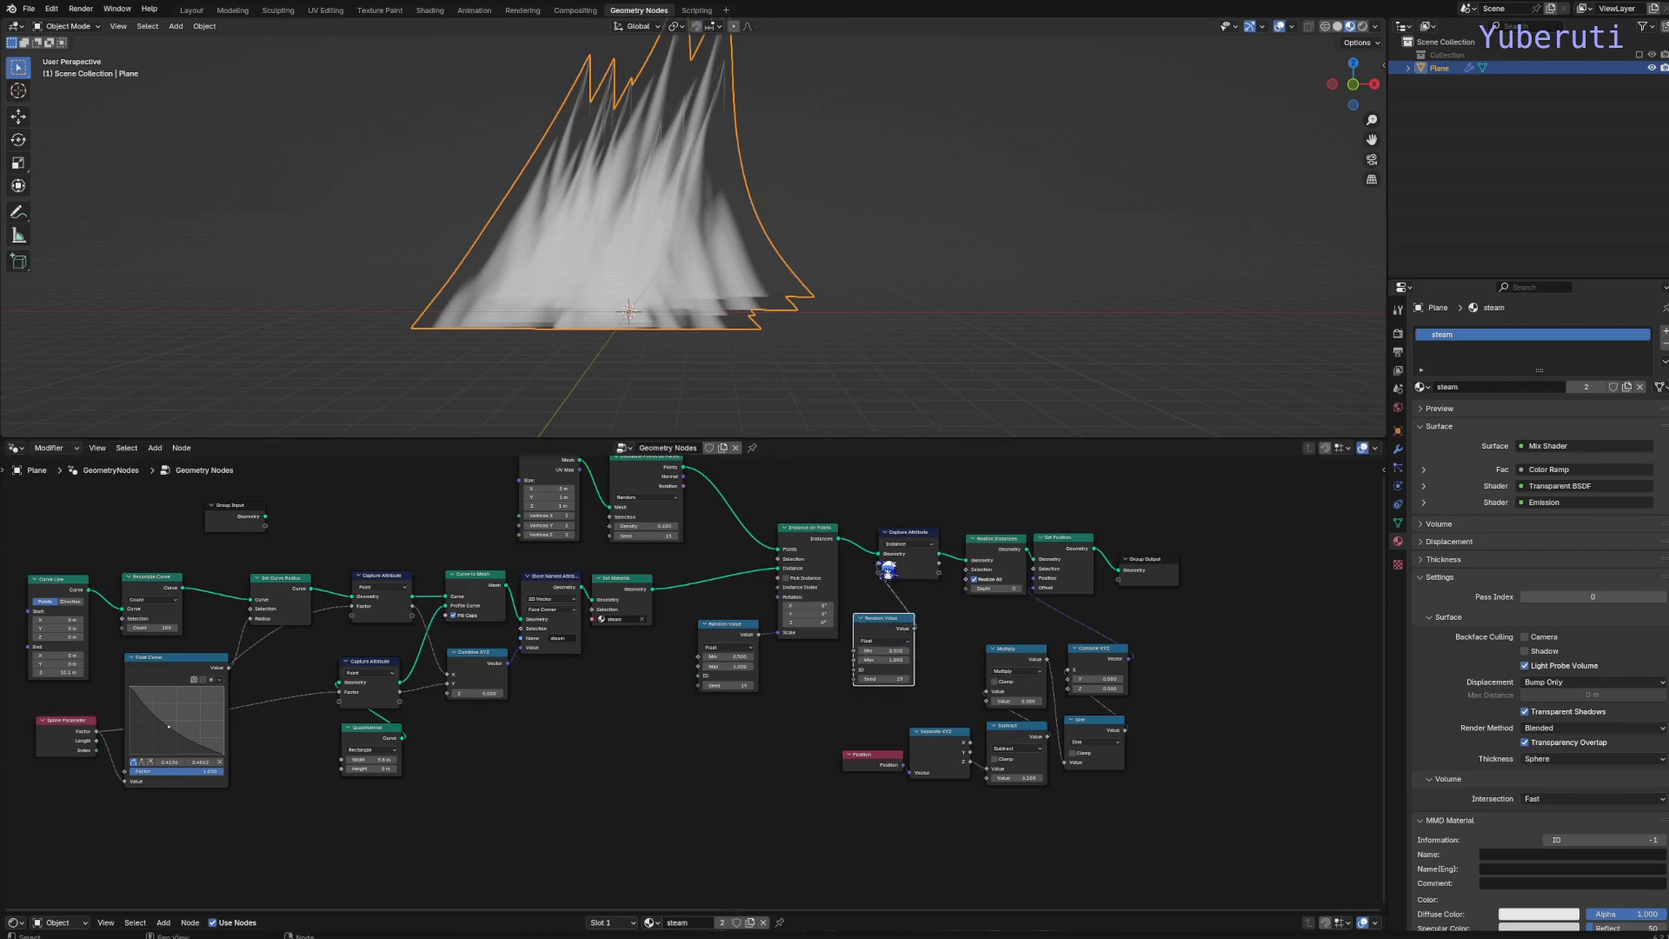
drag(889, 633, 827, 667)
scroll(877, 715, up, 1)
scroll(876, 716, up, 3)
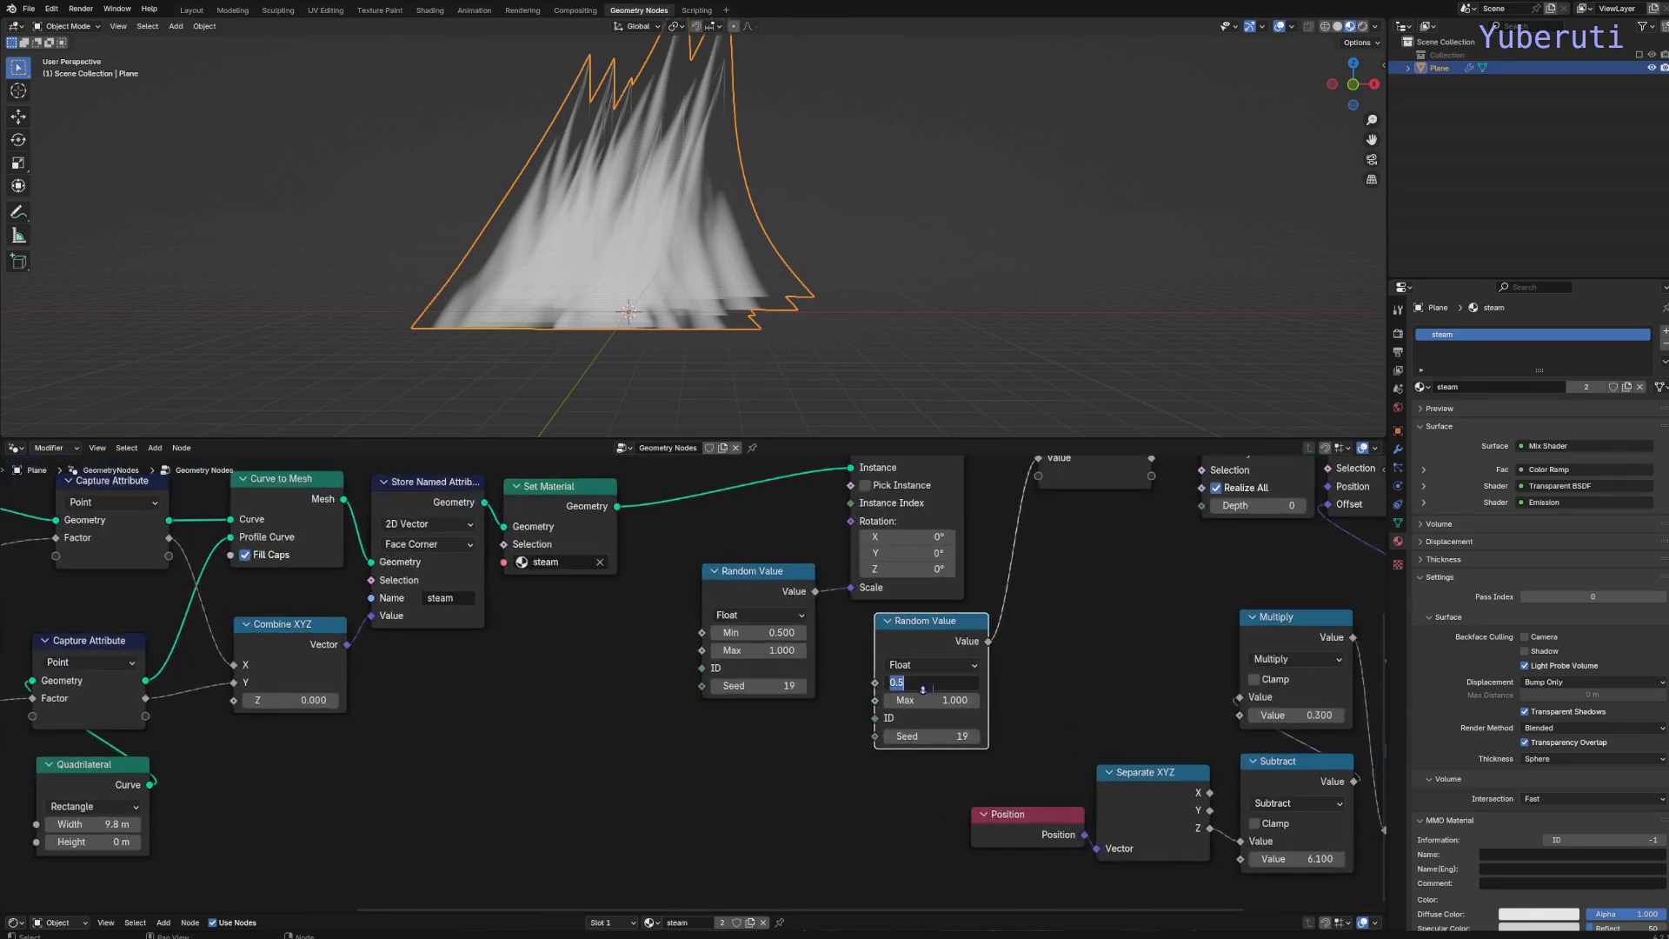
scroll(1174, 698, down, 5)
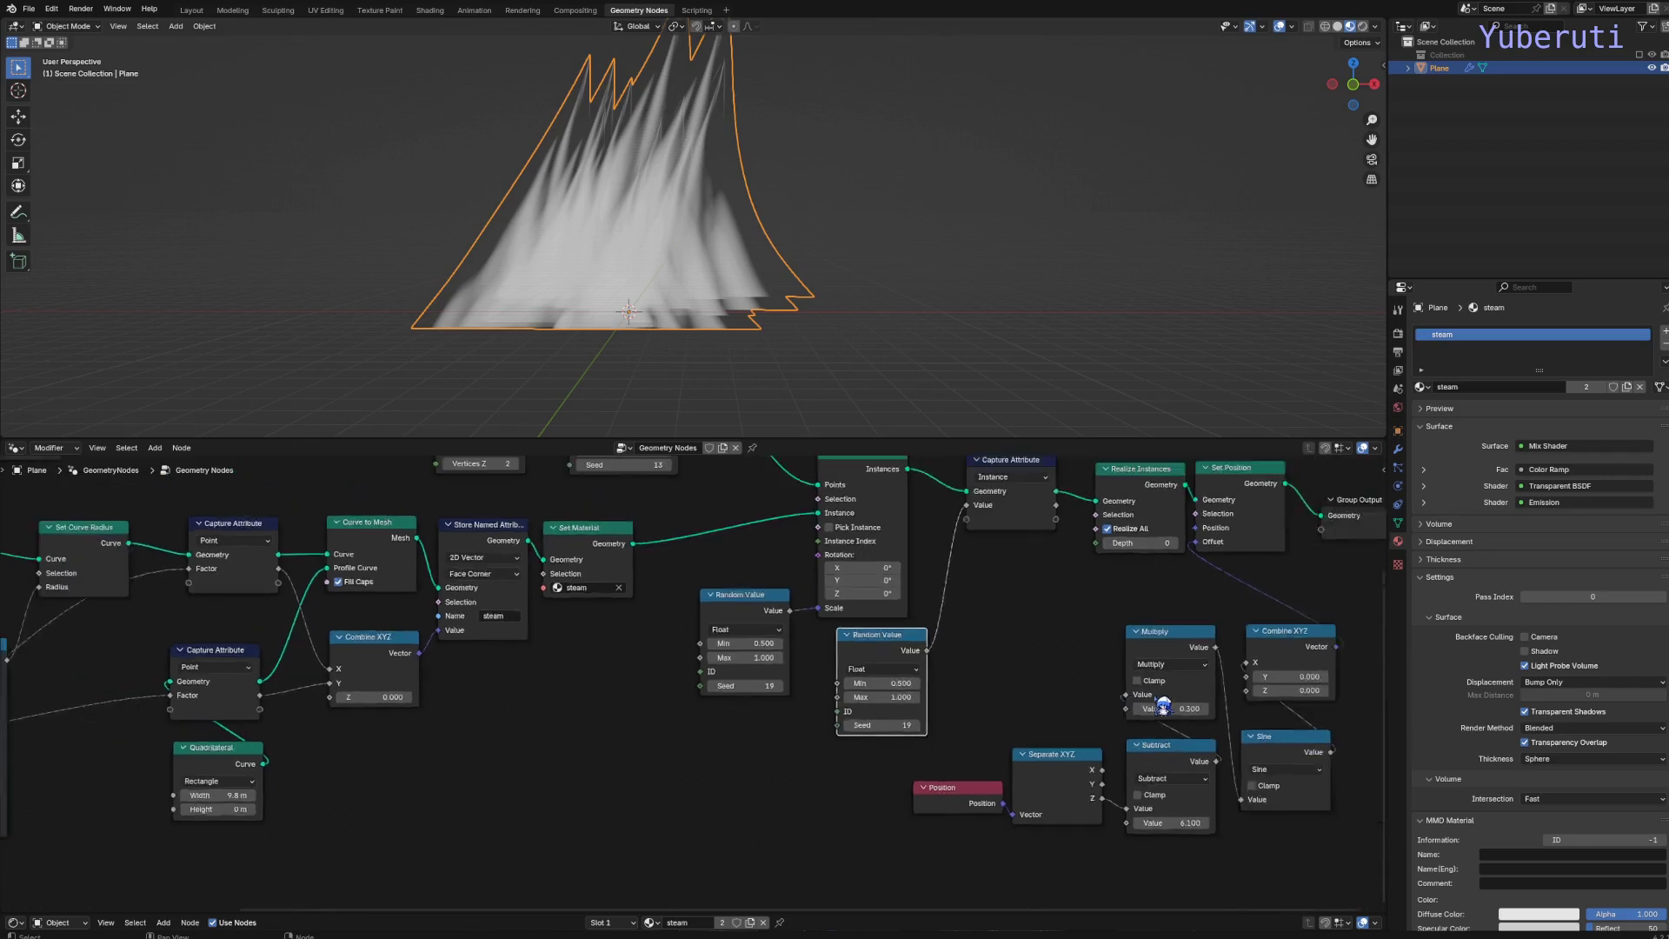
Insert a copy of the Multiply node between Separate XYZ's Z output and Subtract, multiplying by the captured random value.
middle_drag(1030, 671, 939, 678)
drag(826, 755, 762, 792)
drag(1007, 654, 904, 754)
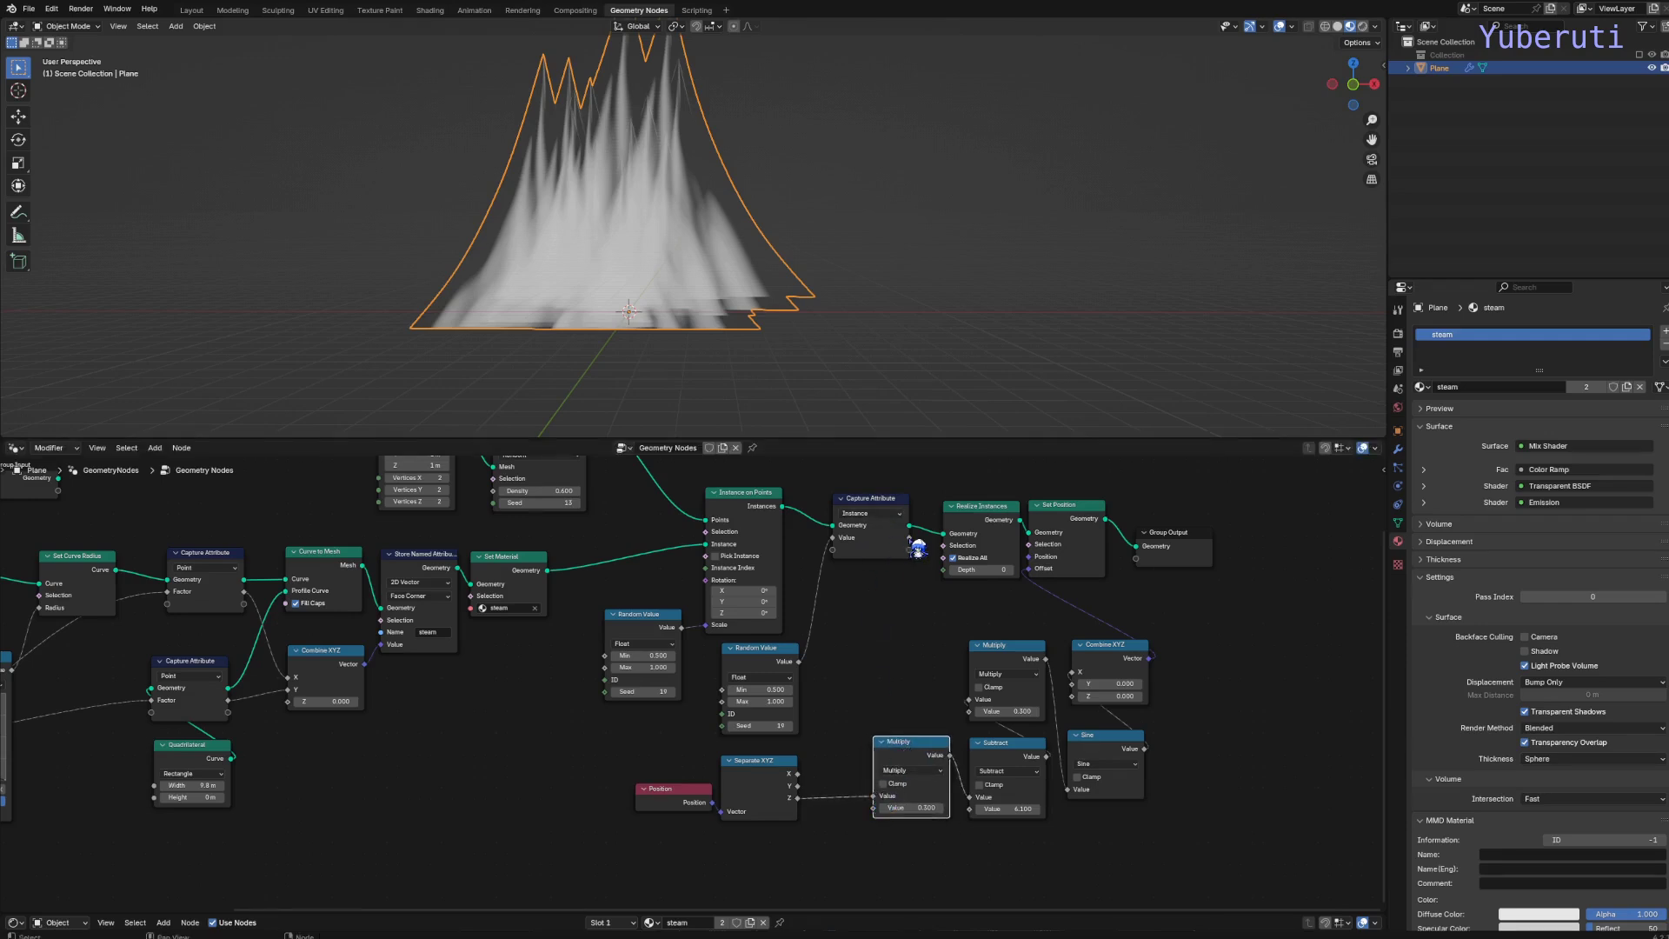
drag(910, 538, 961, 548)
drag(902, 772, 887, 822)
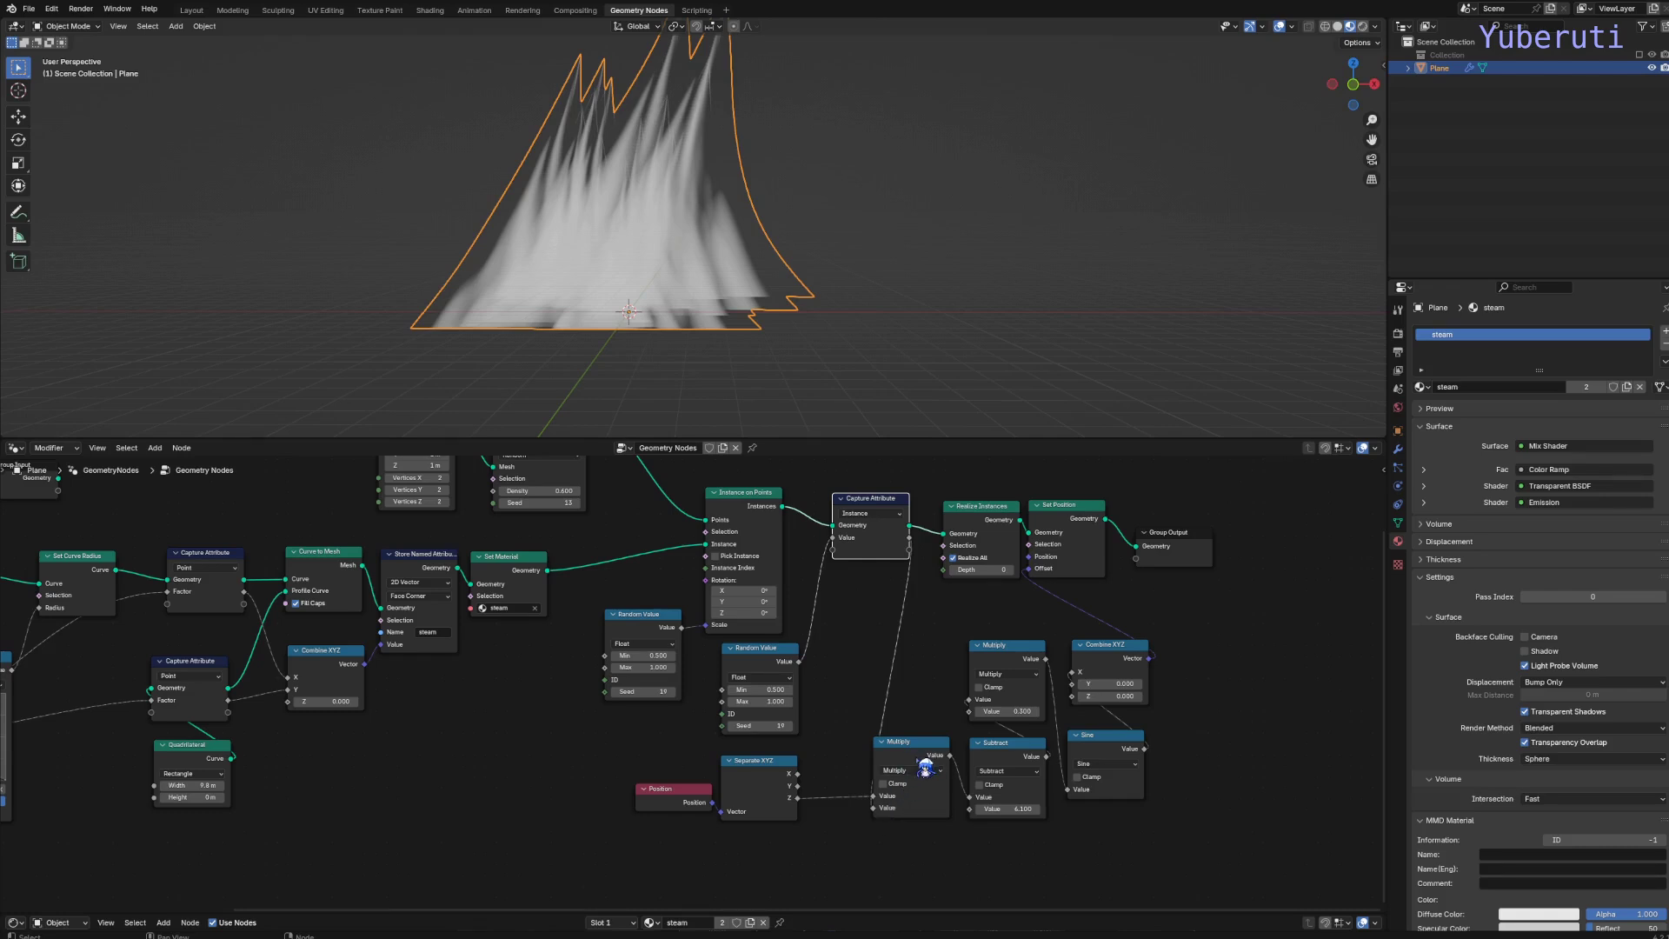
Set the captured Random Value's maximum to 8.9 and its seed to 46.
drag(926, 767, 917, 752)
mouse_move(761, 702)
mouse_down()
mouse_move(826, 701)
mouse_move(770, 725)
mouse_move(787, 725)
mouse_up()
scroll(756, 186, up, 5)
key(Home)
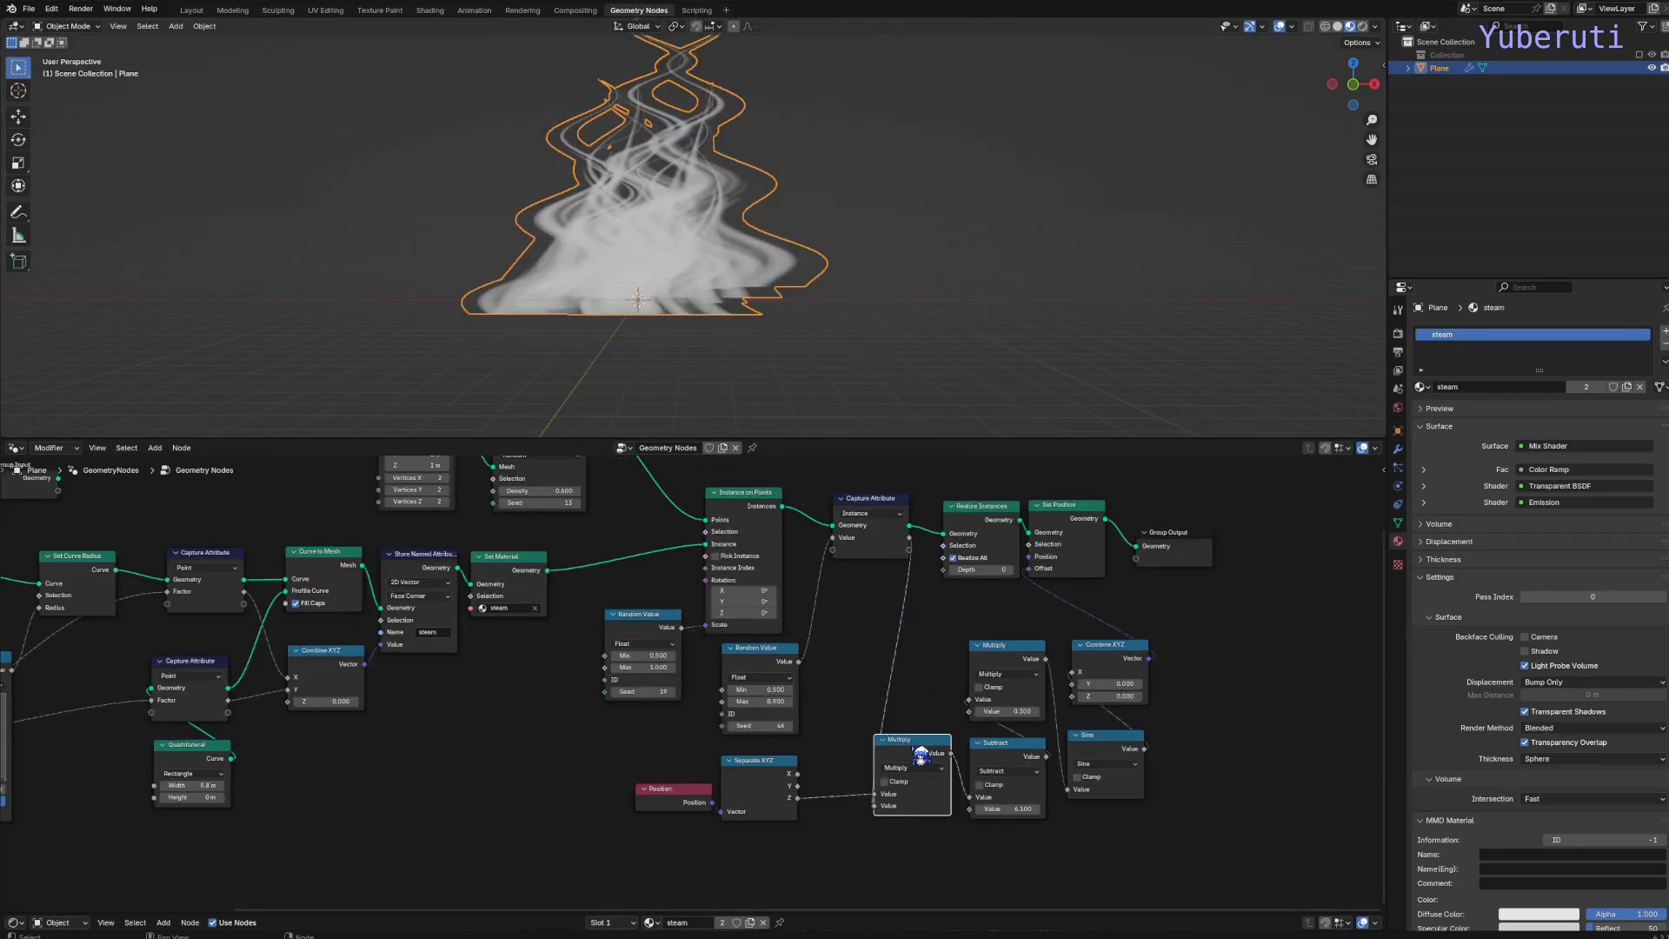
drag(913, 749, 908, 754)
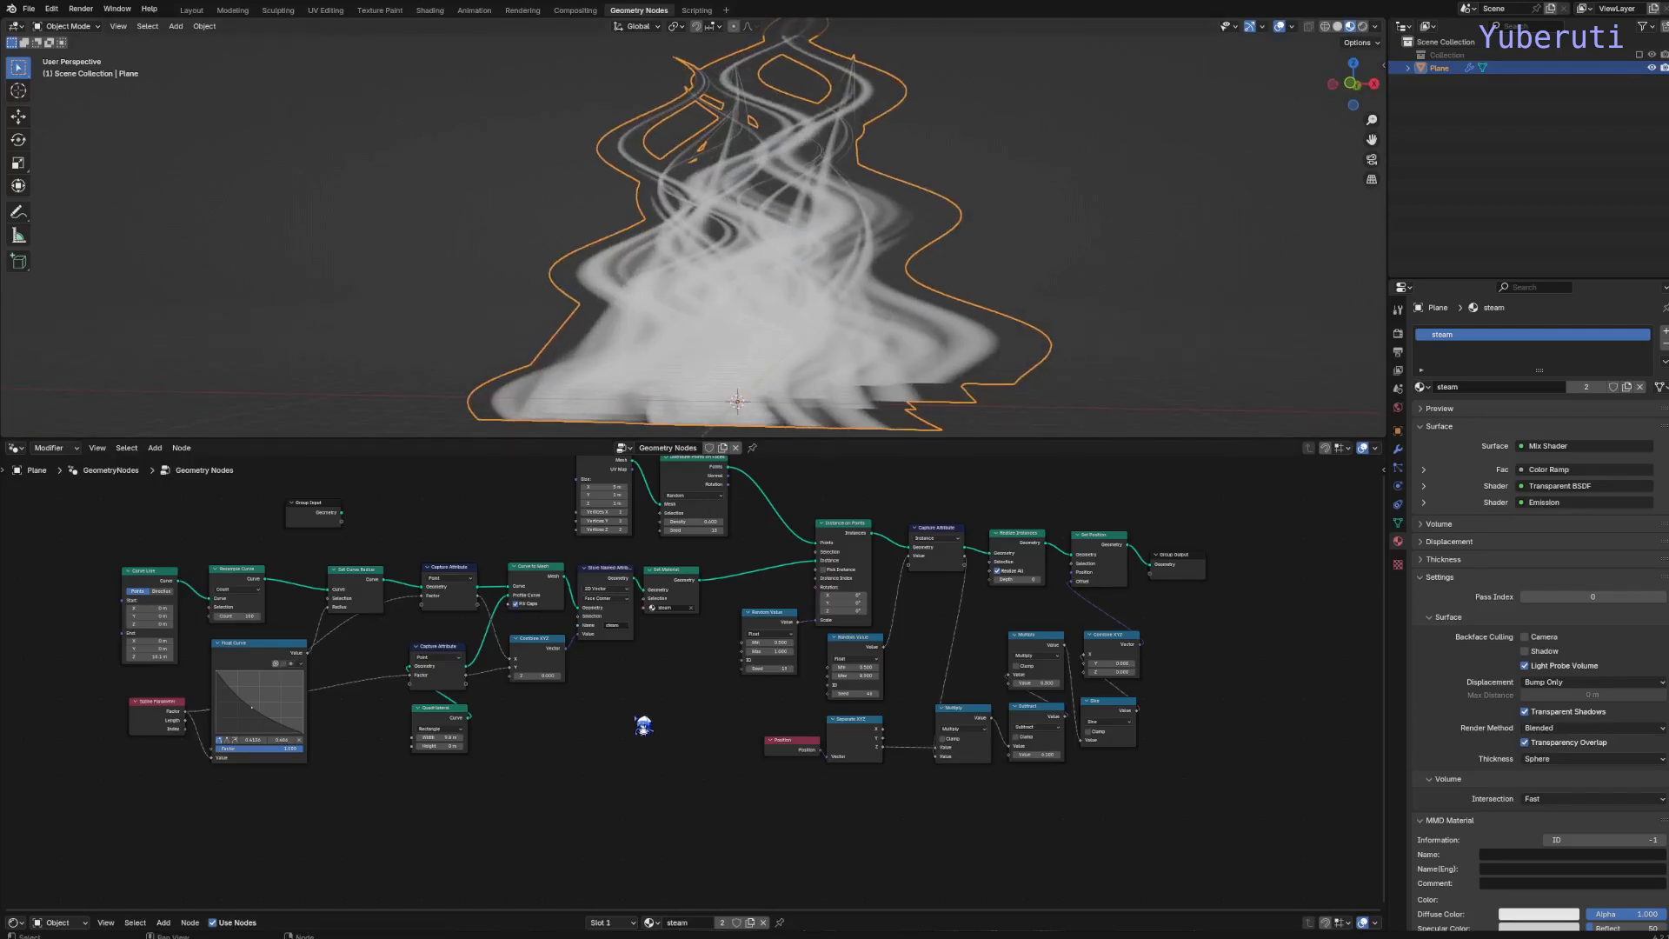
Set the Curve Line's end Z to 12.1 m to make the steam taller.
middle_drag(648, 706, 711, 696)
scroll(1085, 791, up, 5)
scroll(1084, 791, down, 8)
middle_drag(504, 704, 826, 703)
scroll(866, 749, up, 5)
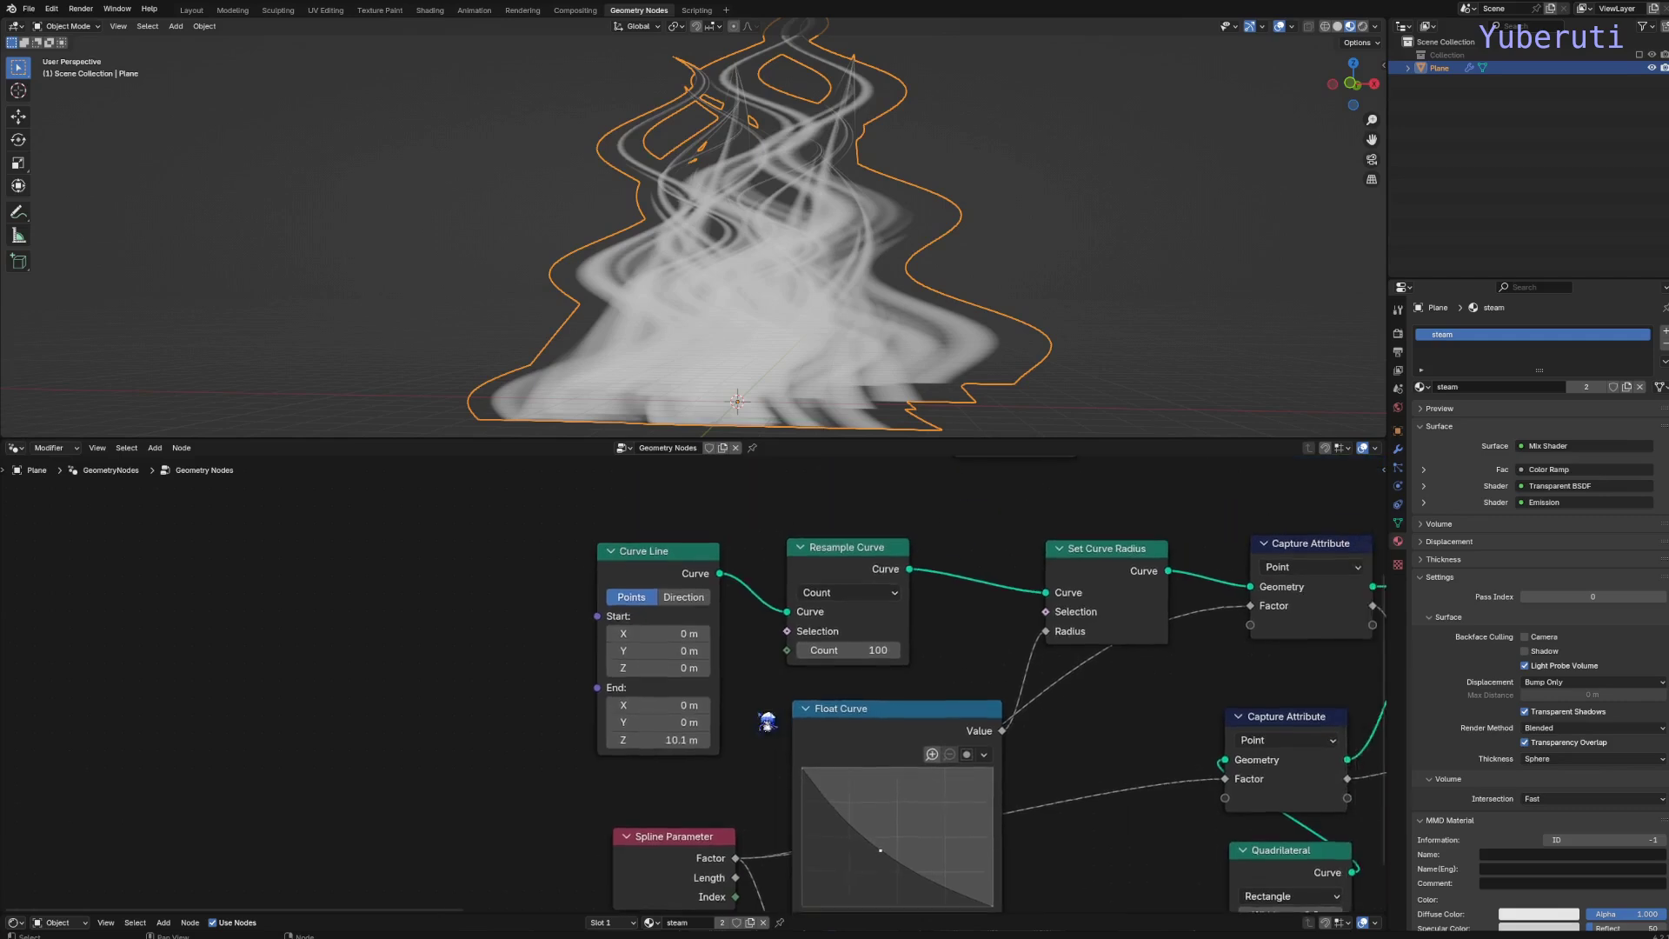
drag(661, 740, 720, 740)
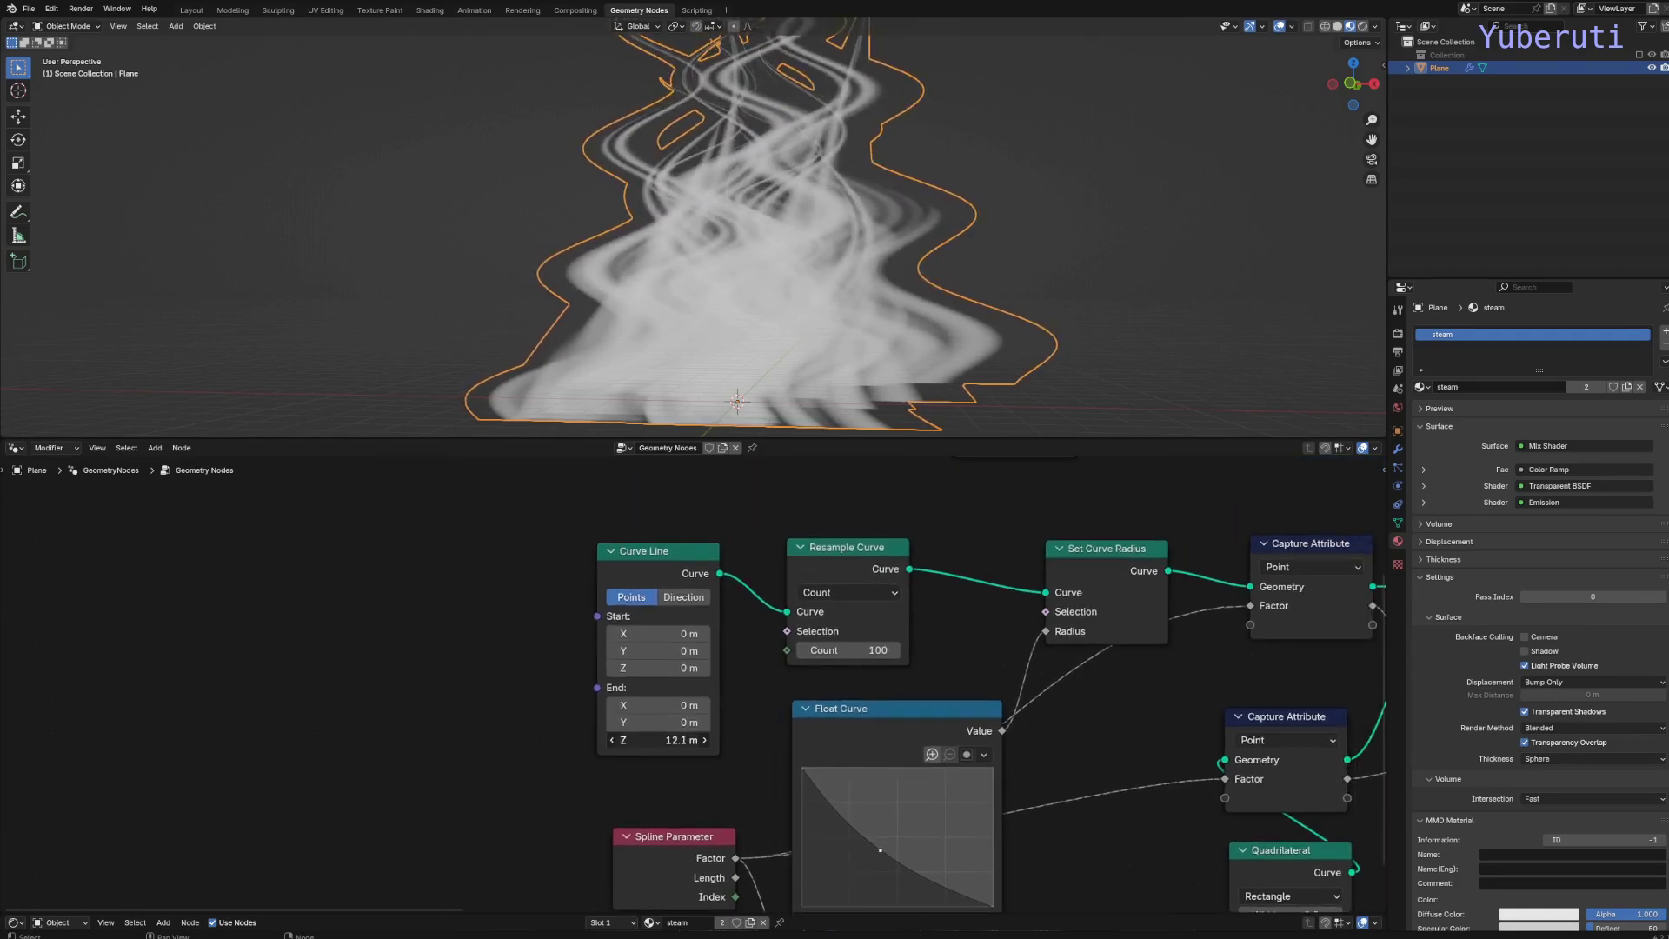
scroll(771, 300, down, 2)
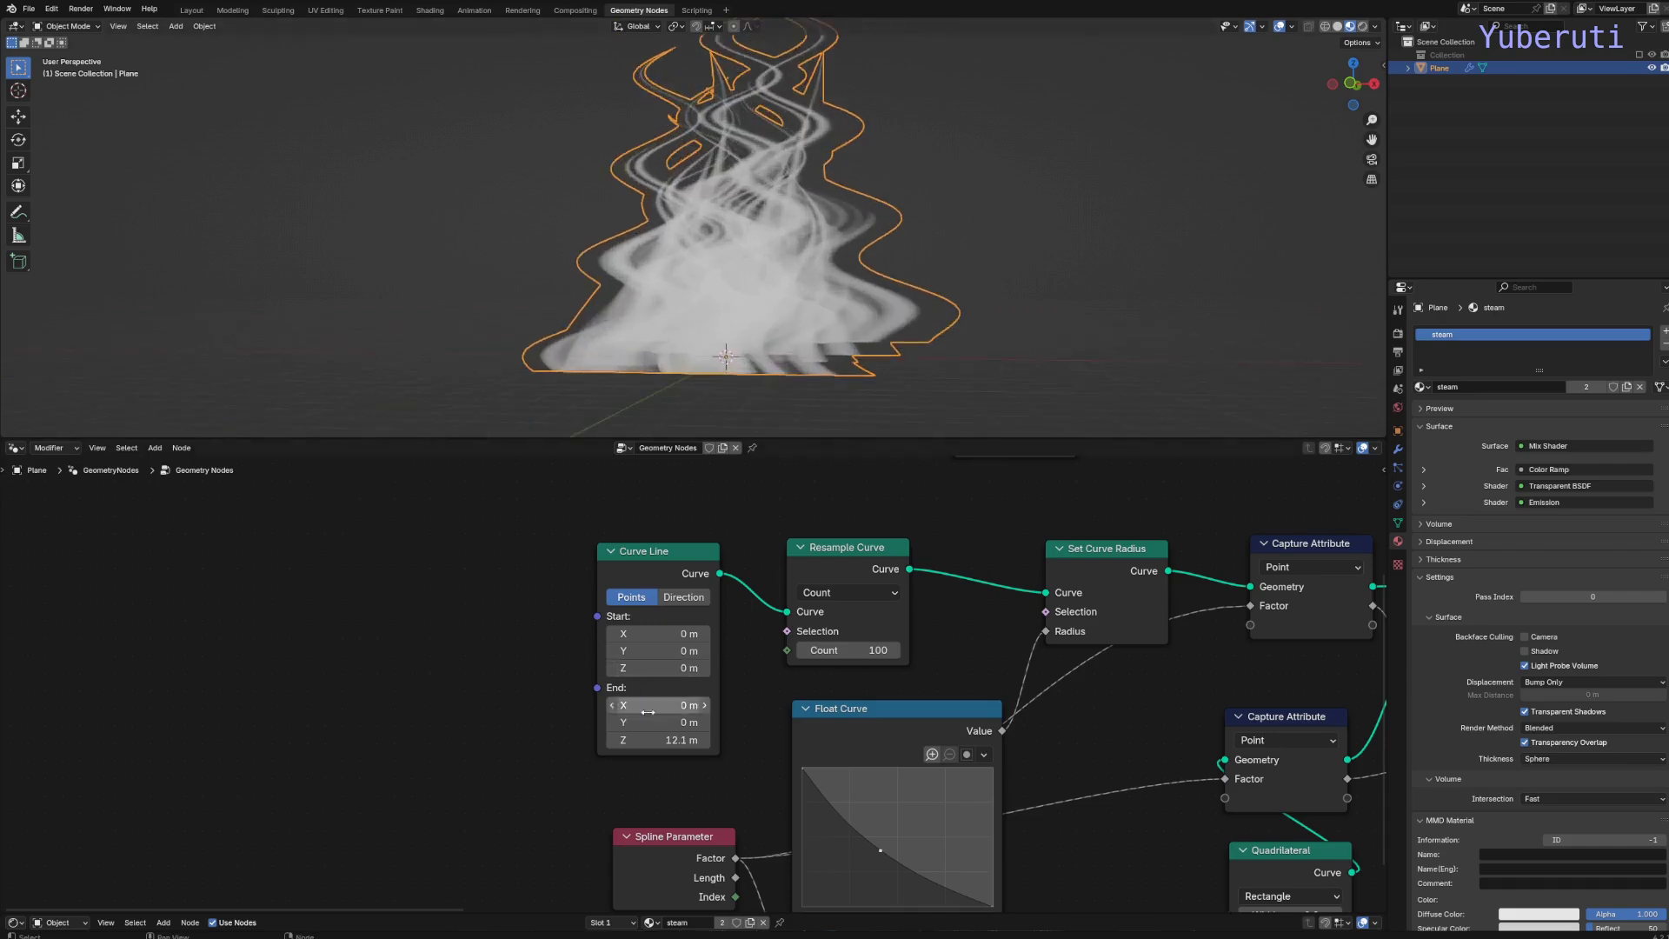
Reduce the Quadrilateral profile's width to 8 m.
scroll(659, 731, down, 3)
scroll(952, 742, up, 3)
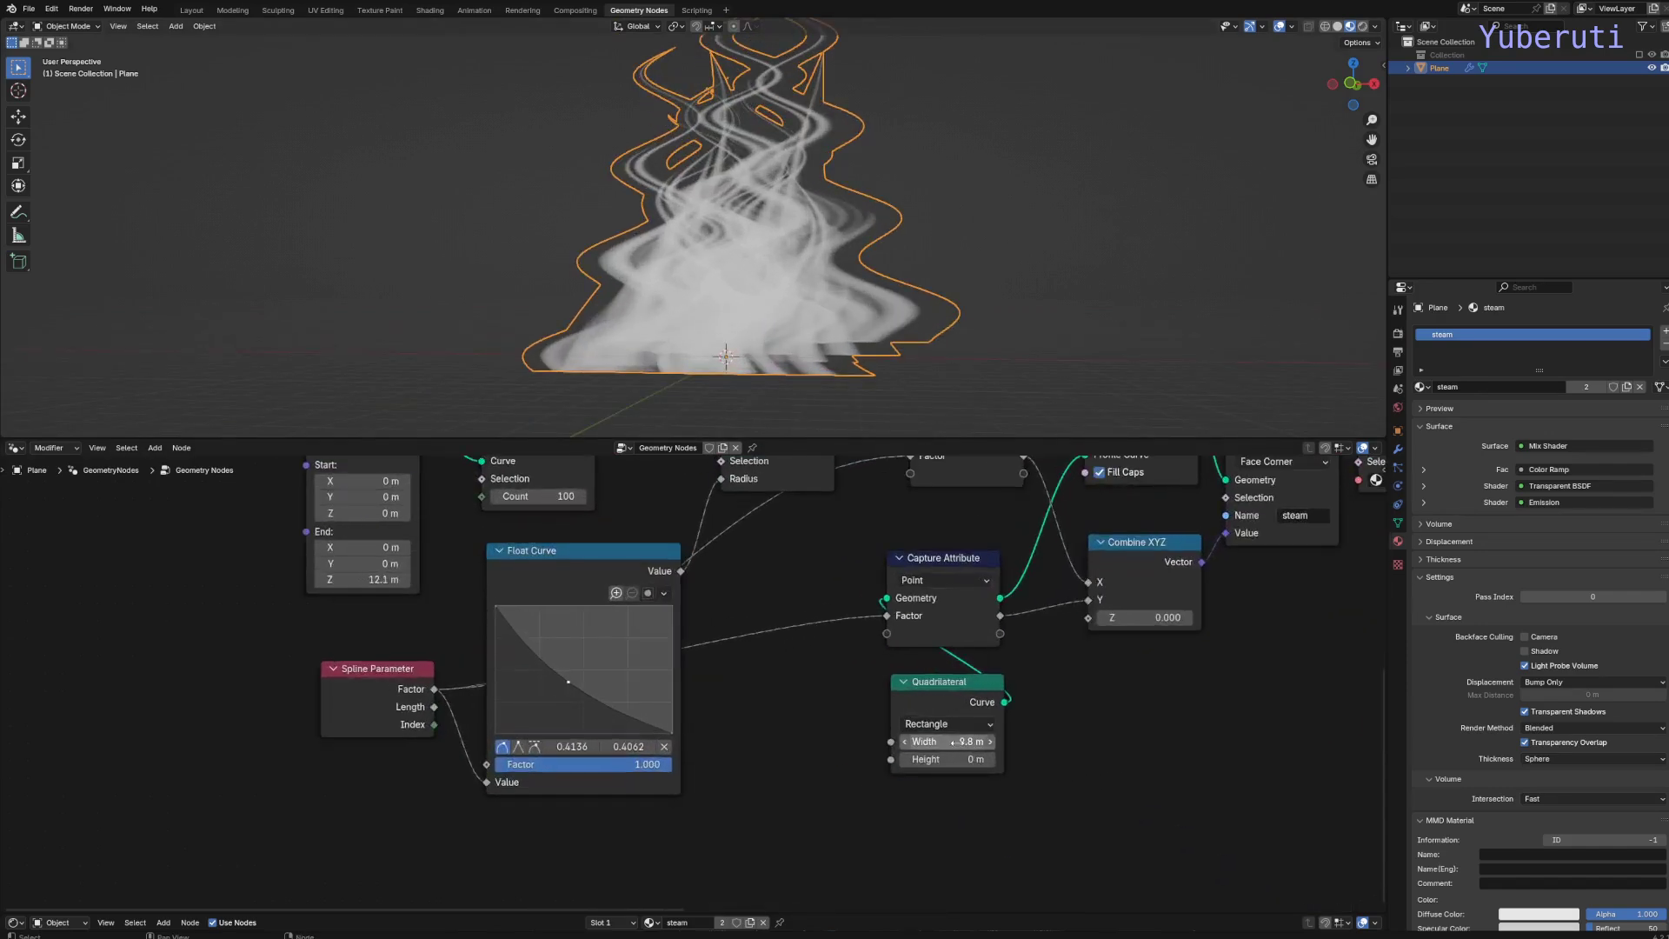
drag(952, 742, 923, 742)
scroll(1004, 748, down, 11)
Set the value of the Multiply node feeding Sine to 0.2 to stretch the wave.
middle_drag(1181, 753, 791, 783)
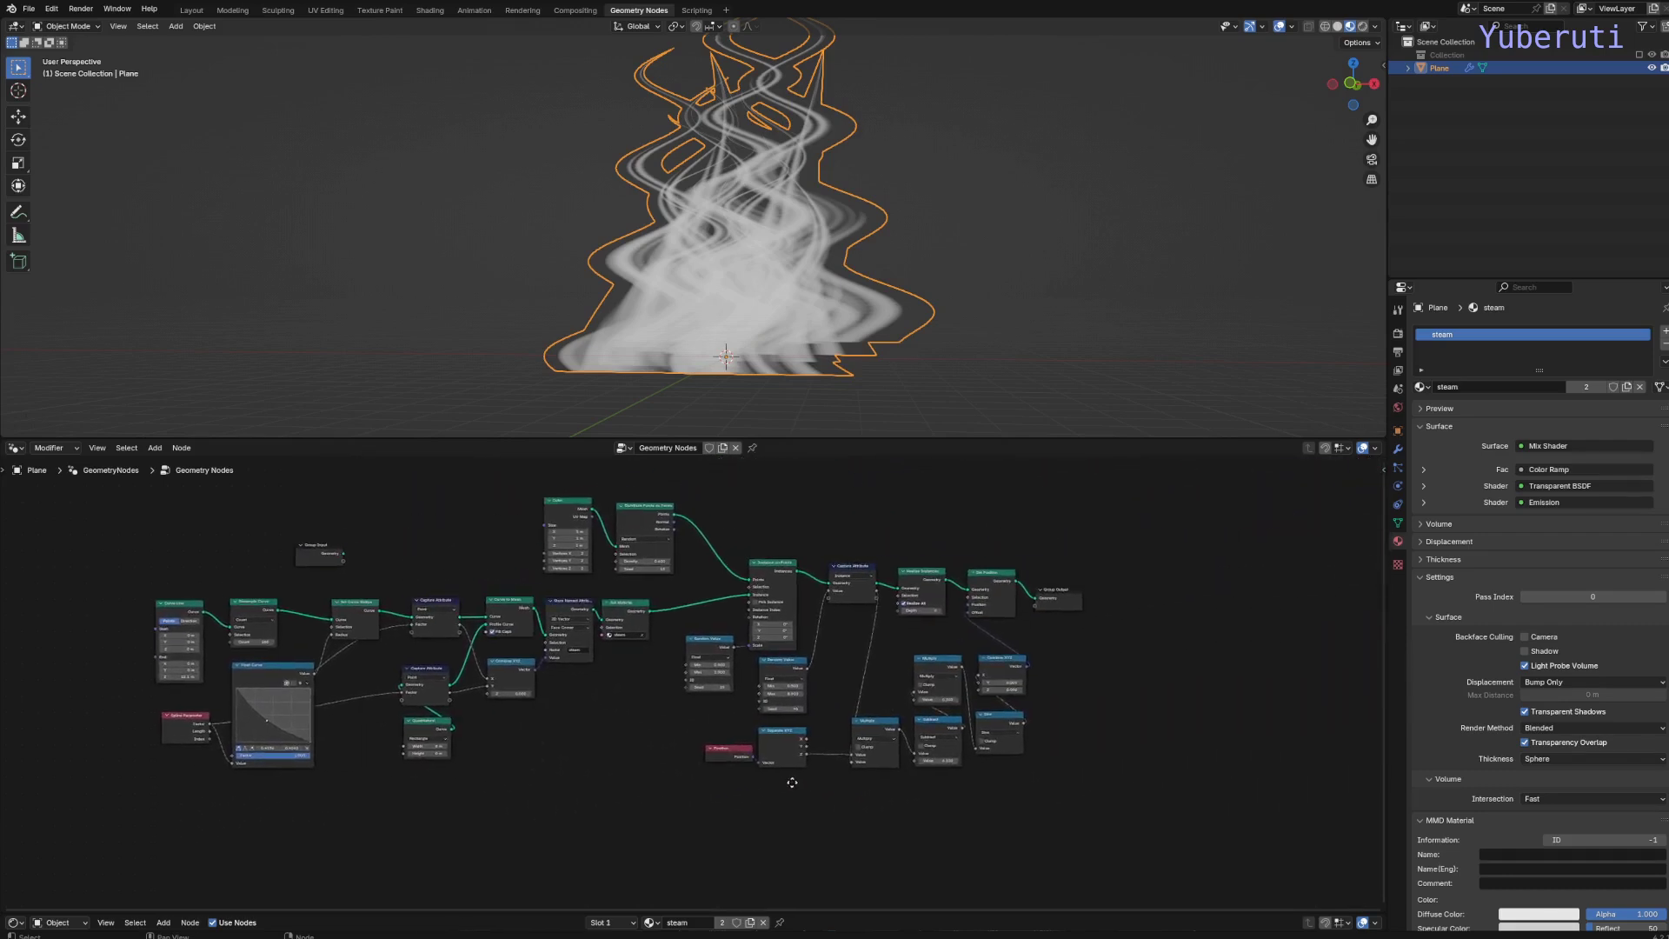
scroll(984, 803, up, 6)
scroll(983, 803, up, 1)
middle_drag(983, 804, 809, 803)
drag(916, 701, 889, 704)
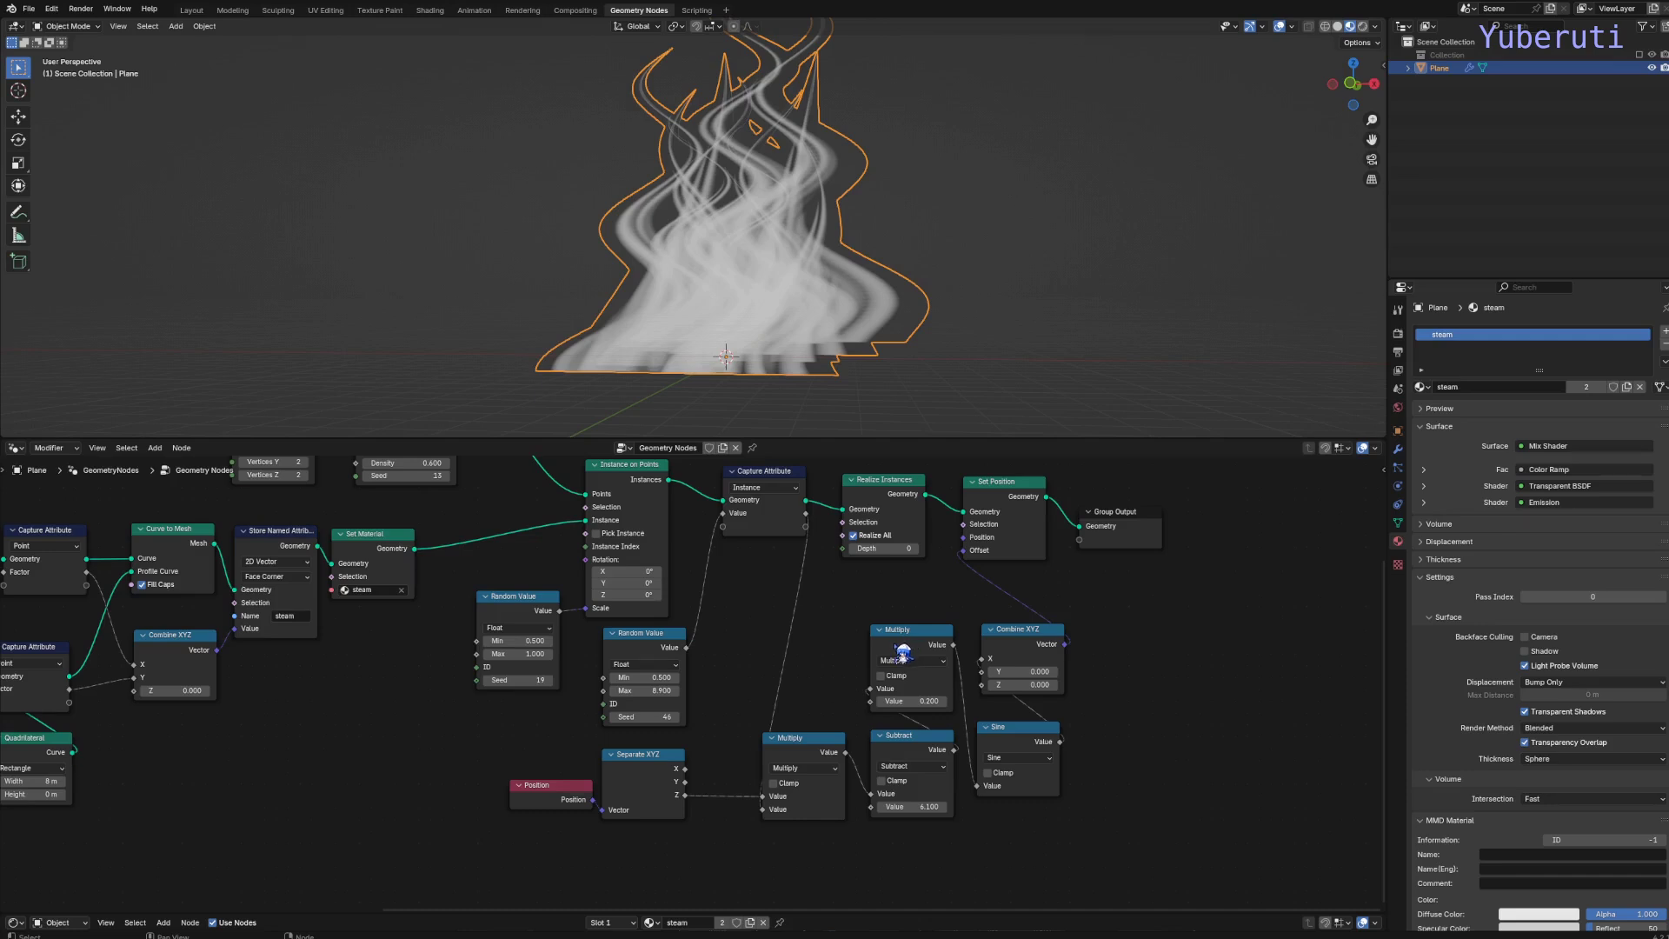
Set the captured Random Value's range to 0–6, the Multiply feeding Sine to 0.5 and the Subtract to 60.9.
scroll(709, 700, up, 5)
middle_drag(708, 700, 833, 701)
mouse_move(735, 699)
mouse_down()
mouse_move(774, 698)
mouse_move(709, 698)
mouse_move(755, 700)
mouse_up()
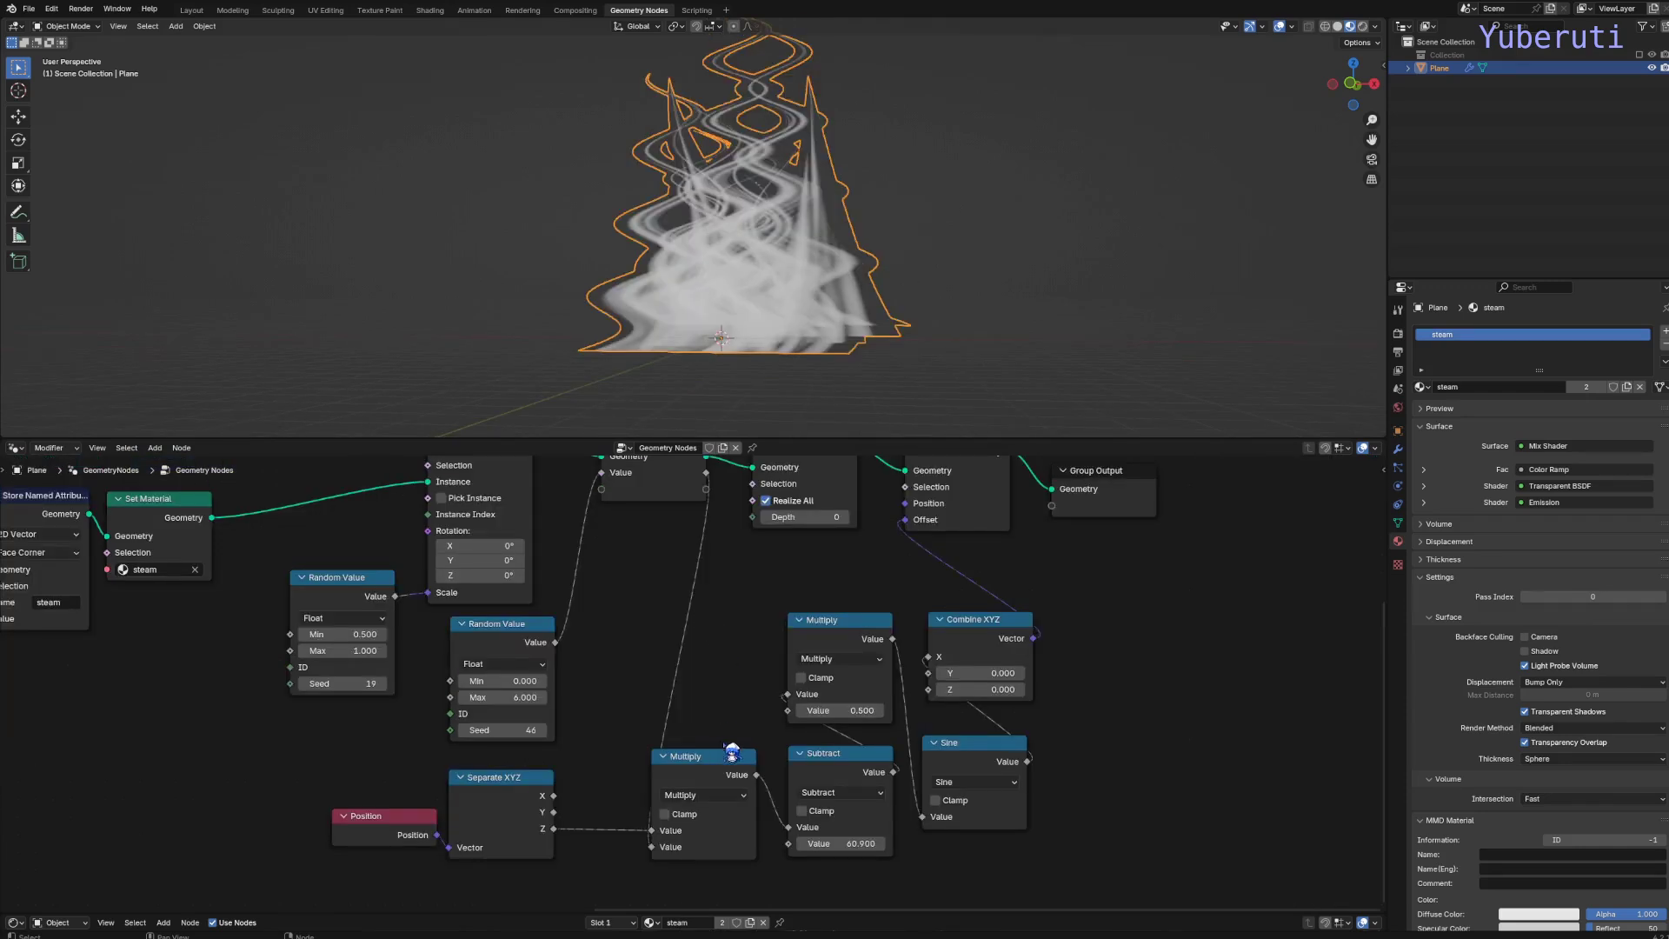
Change the math node after Separate XYZ from Multiply to Subtract.
click(722, 798)
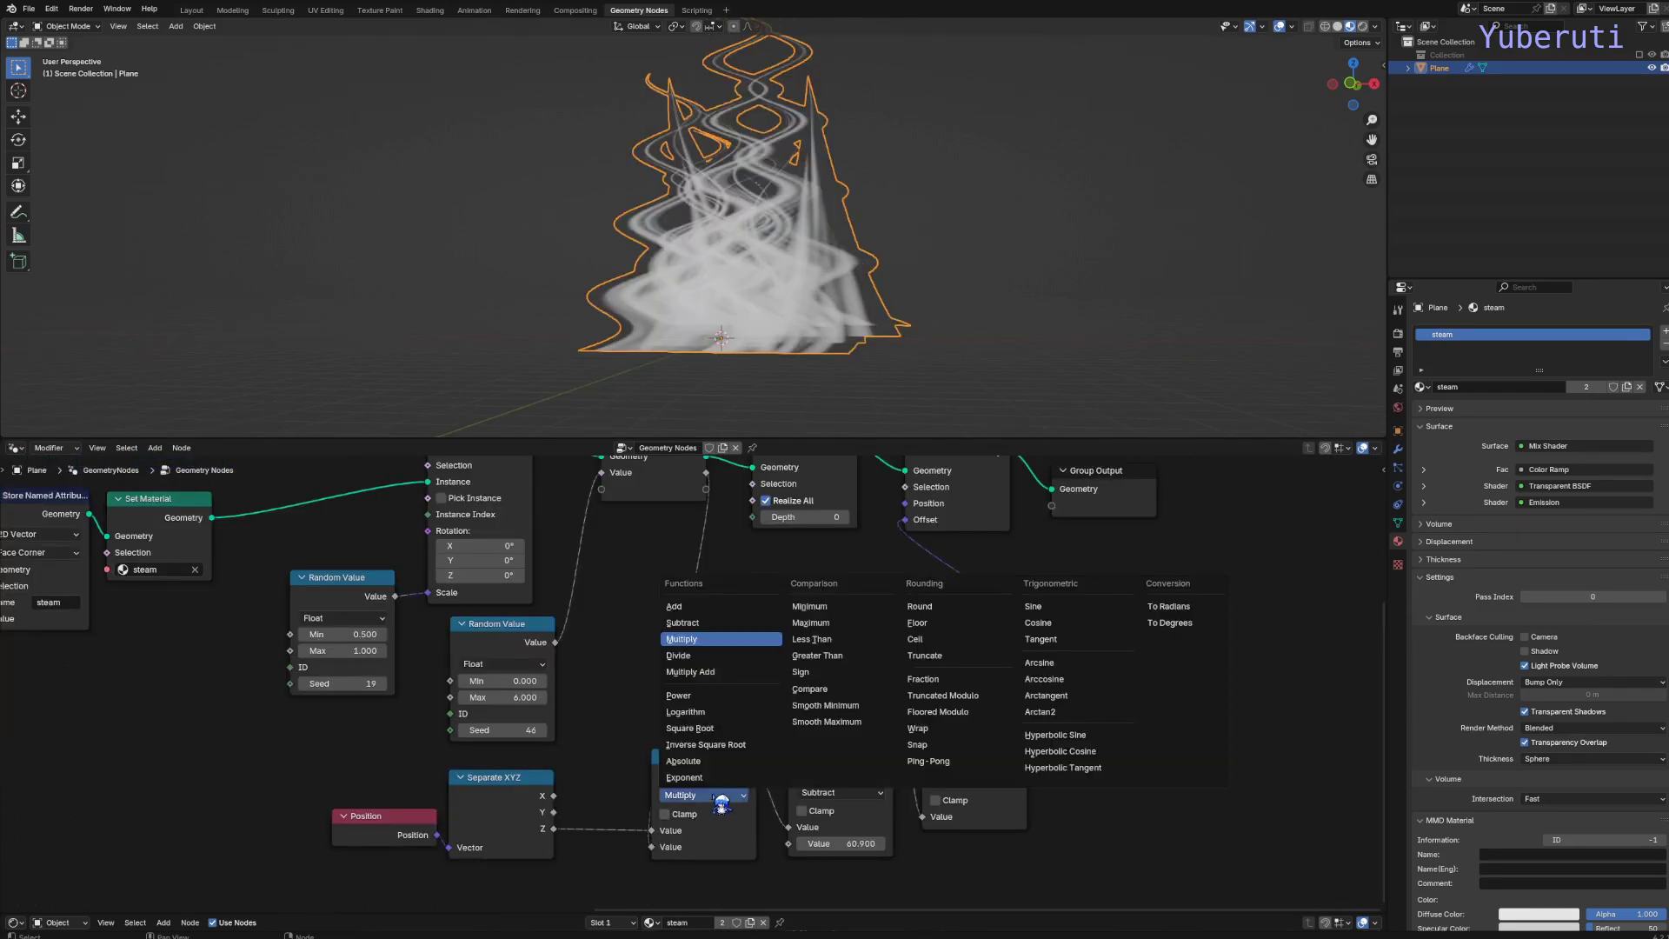
click(722, 639)
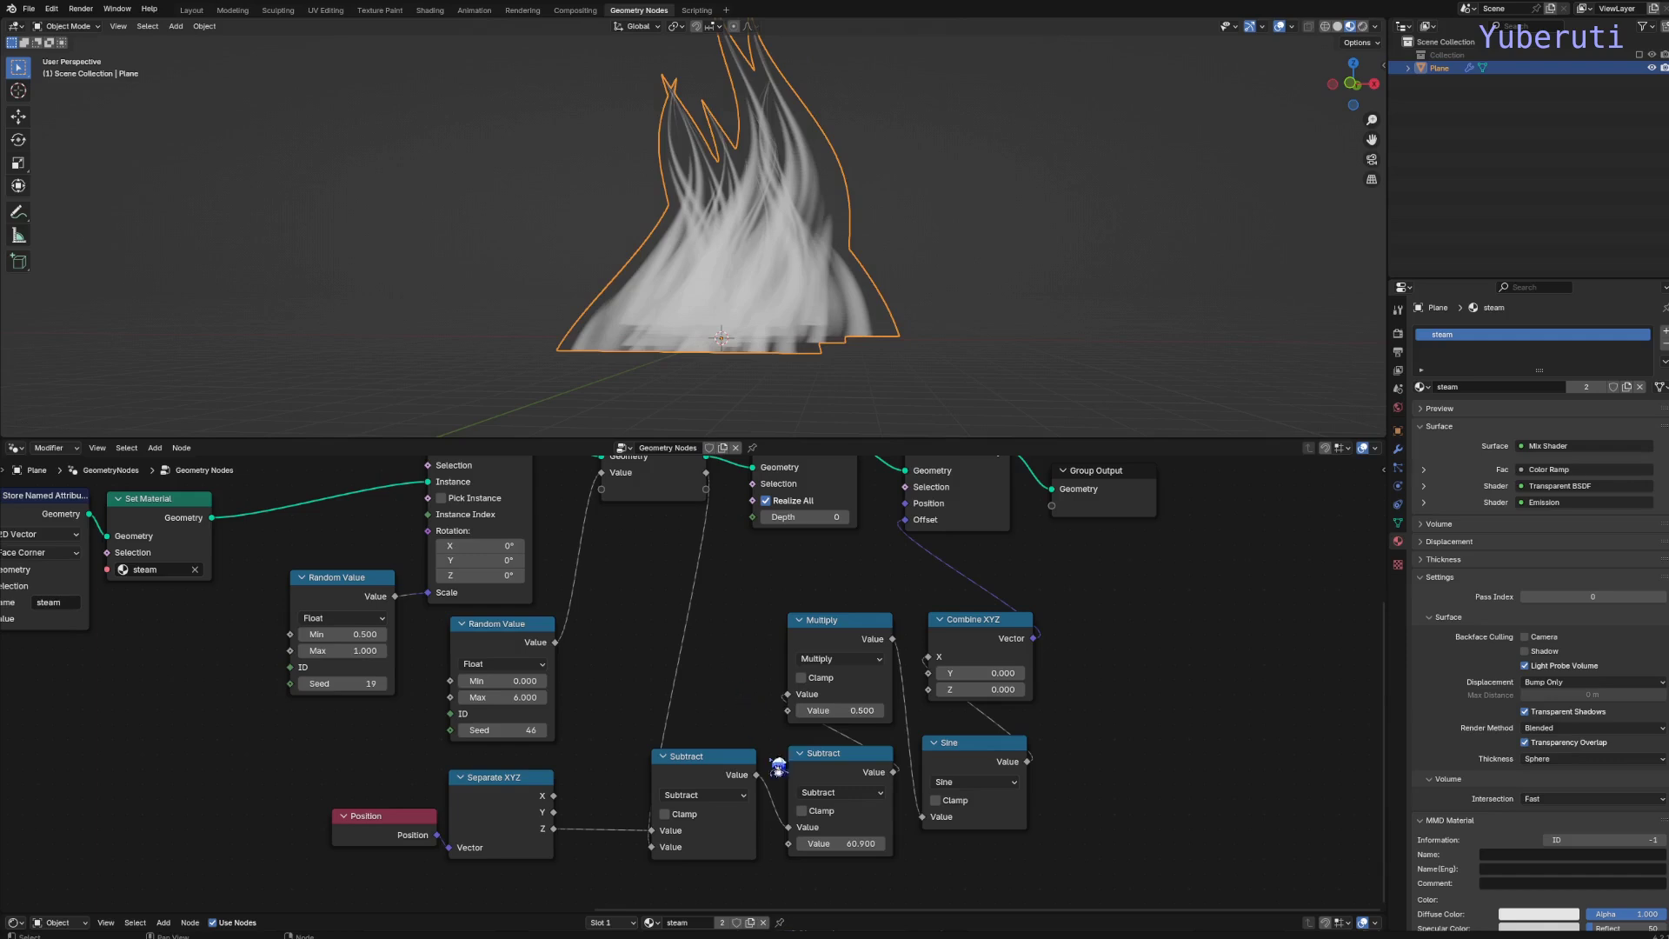
Tune the sine wave by setting the Multiply value to 0.6 and the second Subtract value to 77.1.
drag(843, 707, 895, 707)
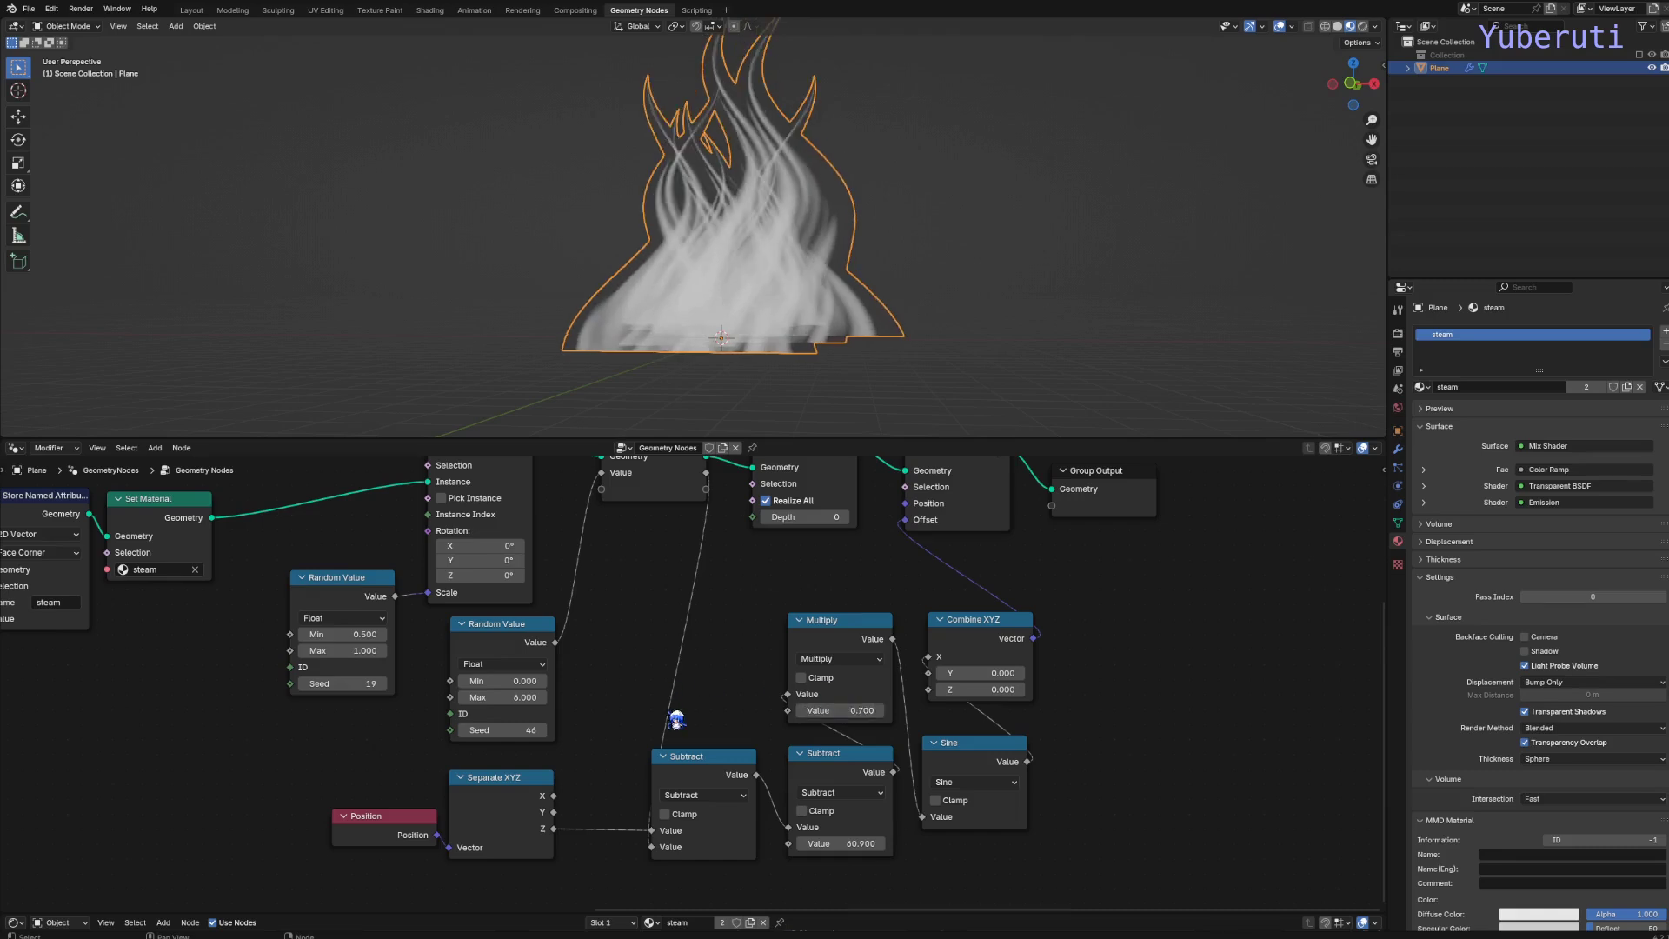
drag(824, 845, 940, 846)
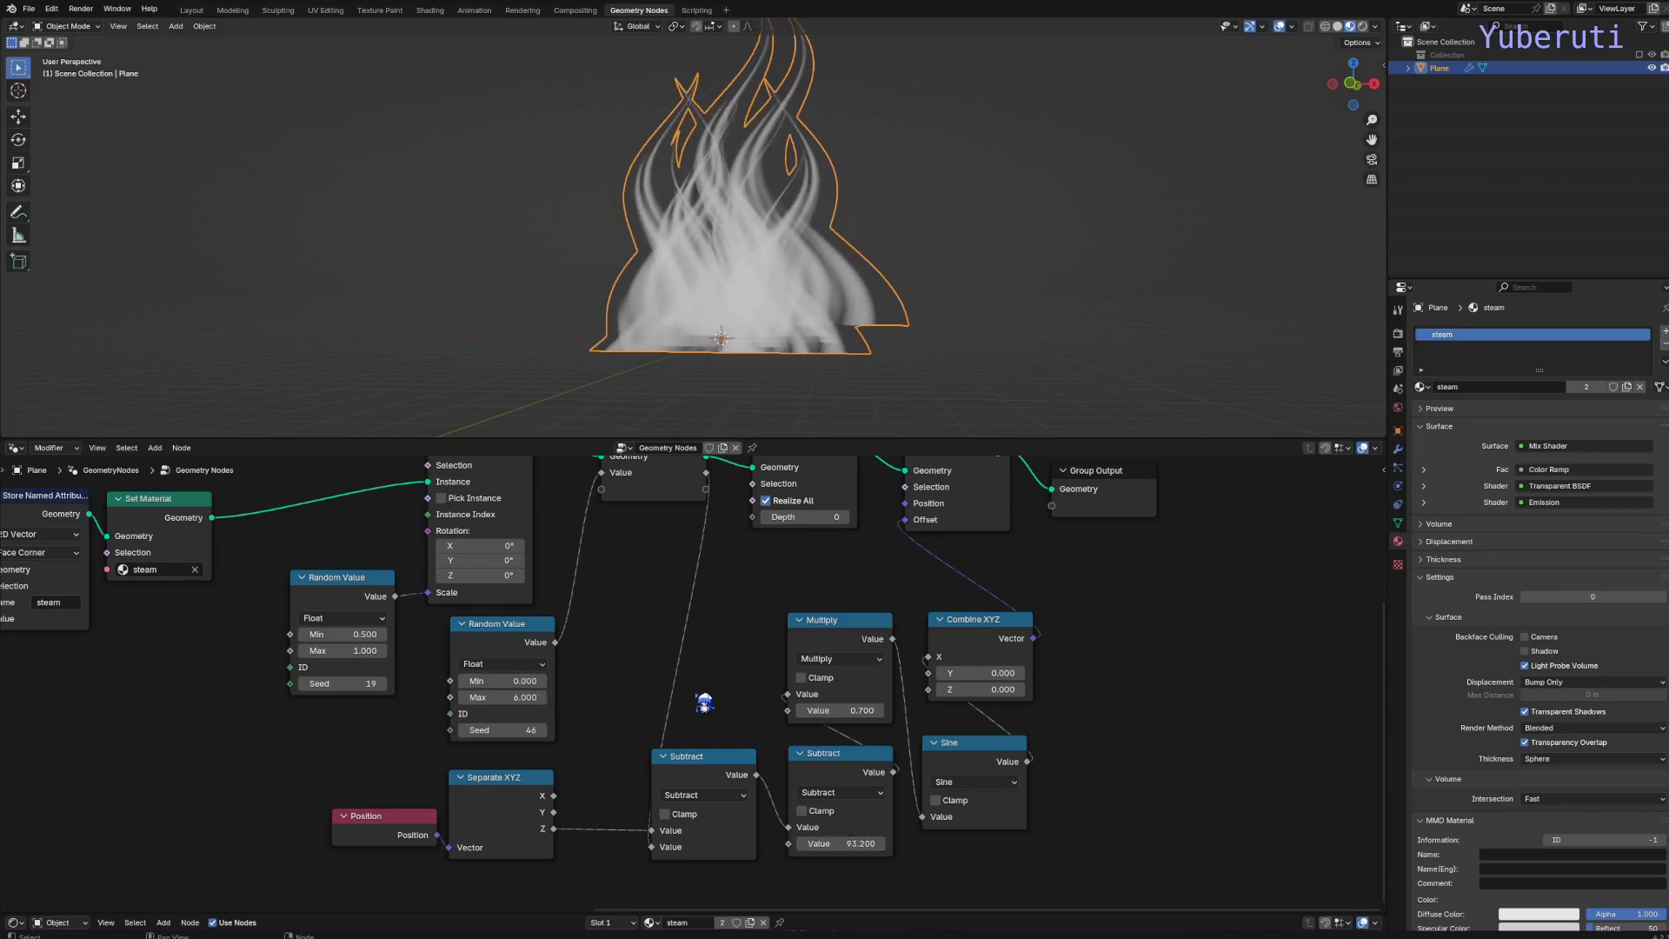
middle_drag(807, 698, 665, 703)
scroll(664, 717, up, 1)
click(660, 716)
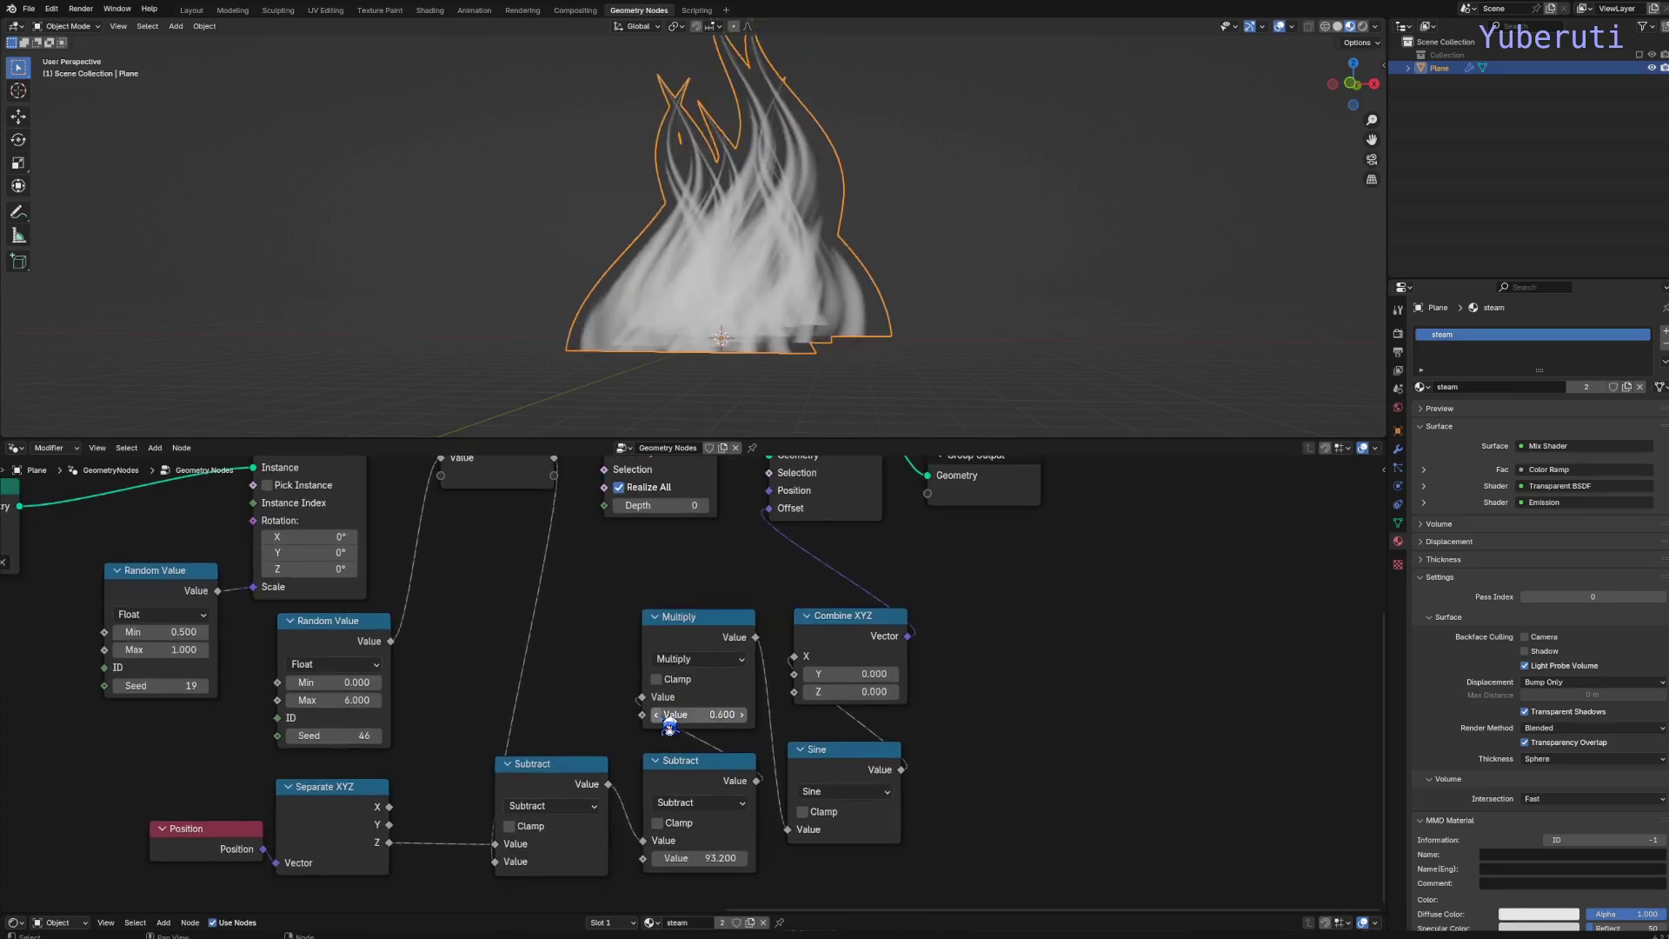
drag(713, 858, 660, 858)
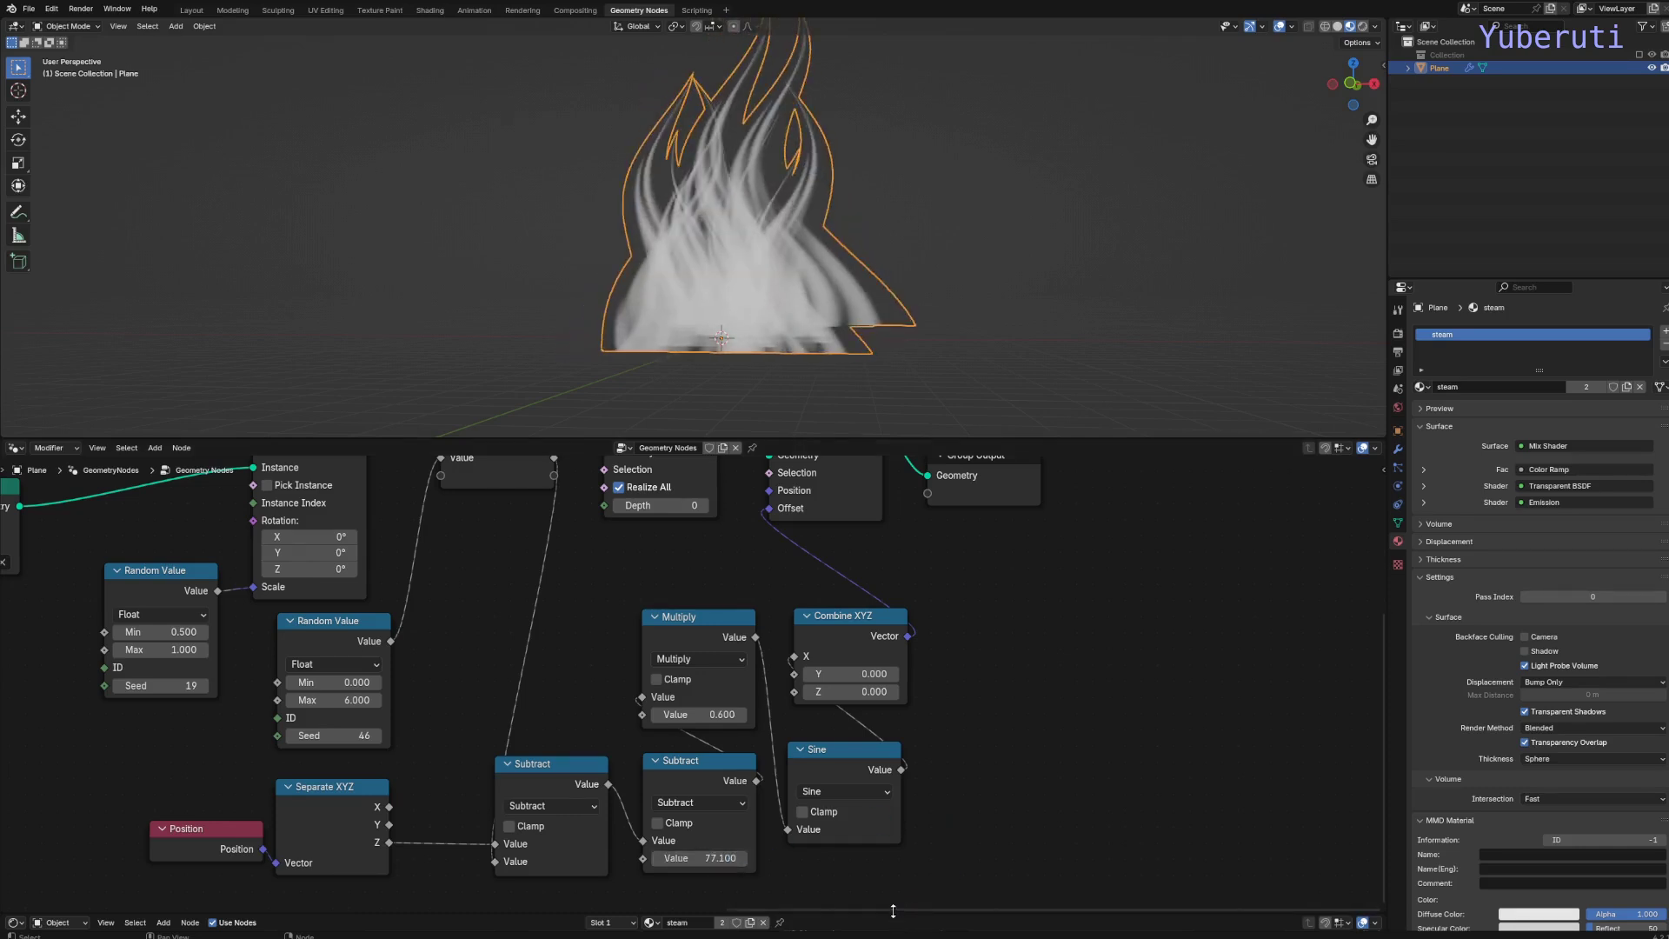
Enlarge the shader editor and move the steam material's texture nodes away from the shader nodes to make room after Color Ramp.
drag(893, 910, 893, 501)
scroll(773, 707, down, 3)
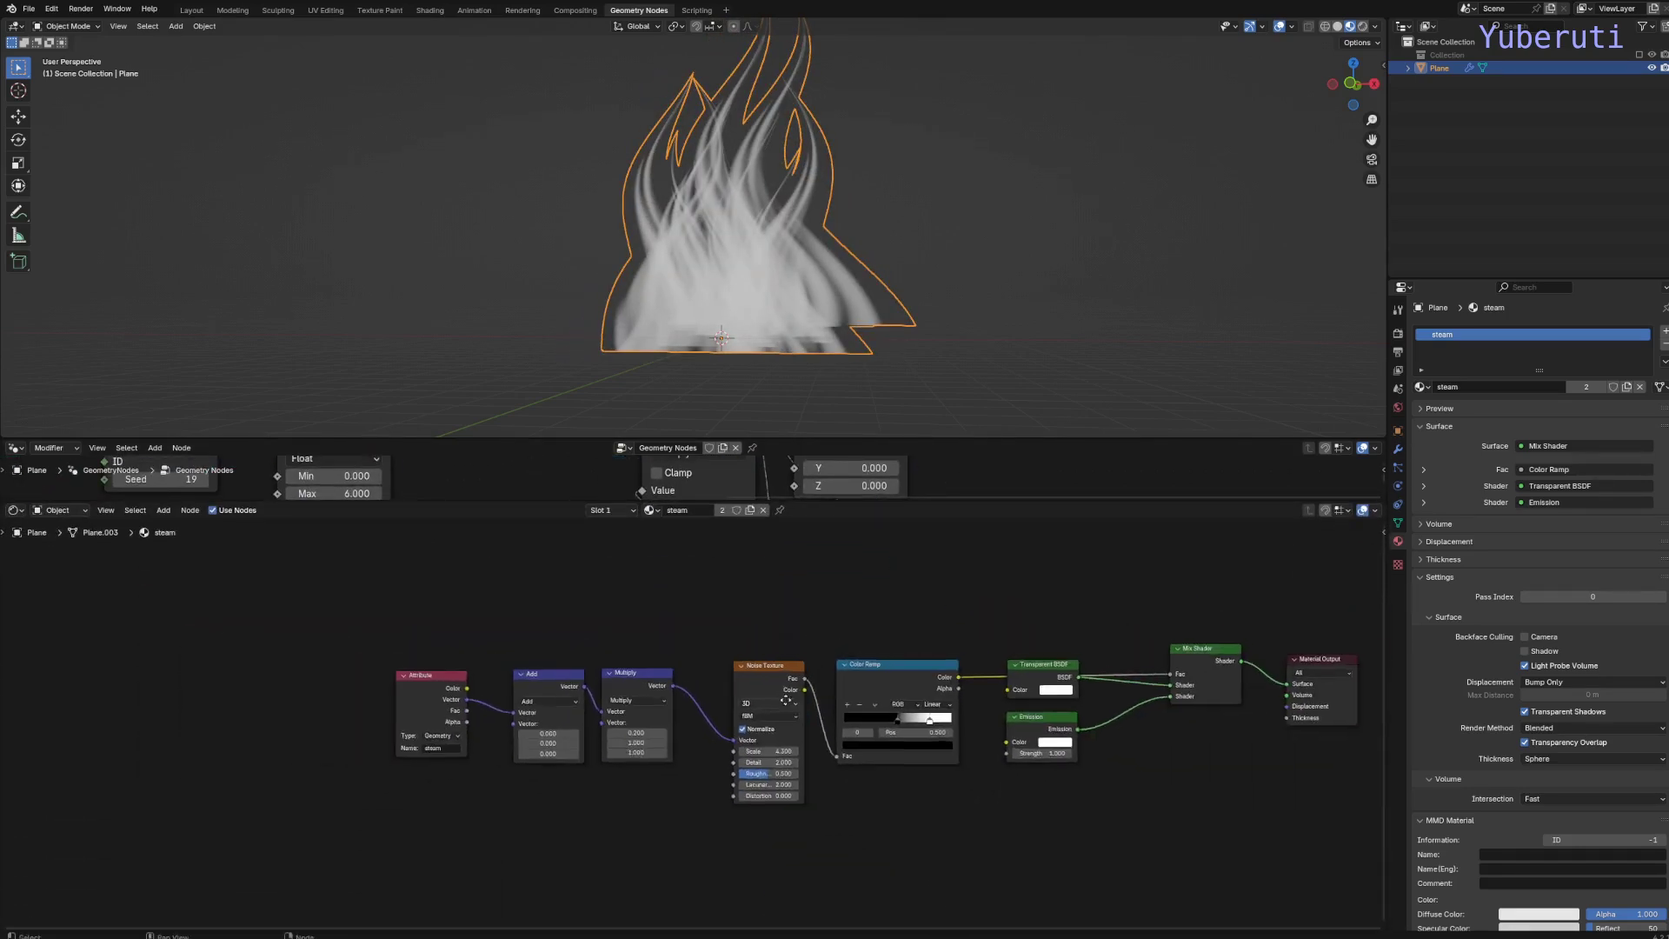
middle_drag(773, 707, 726, 727)
drag(721, 706, 671, 720)
drag(806, 703, 394, 740)
drag(688, 715, 518, 711)
Duplicate the Color Ramp and insert the copy between the original Color Ramp and the Mix Shader's factor.
click(609, 709)
key(shift+d)
click(765, 713)
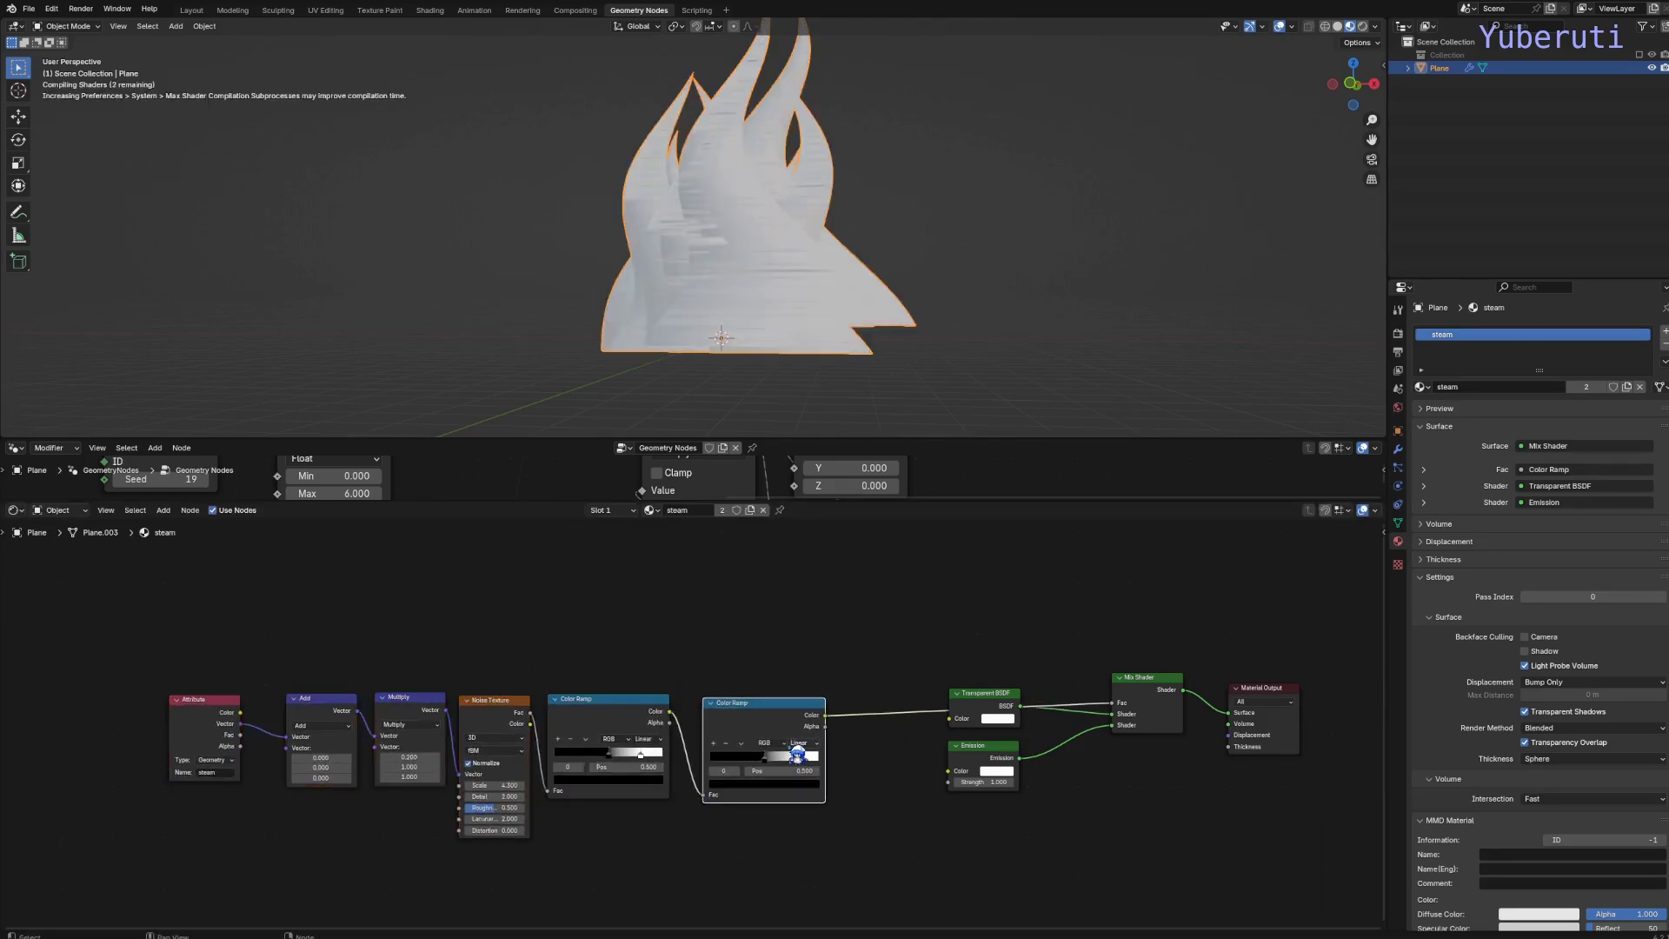
scroll(797, 755, up, 3)
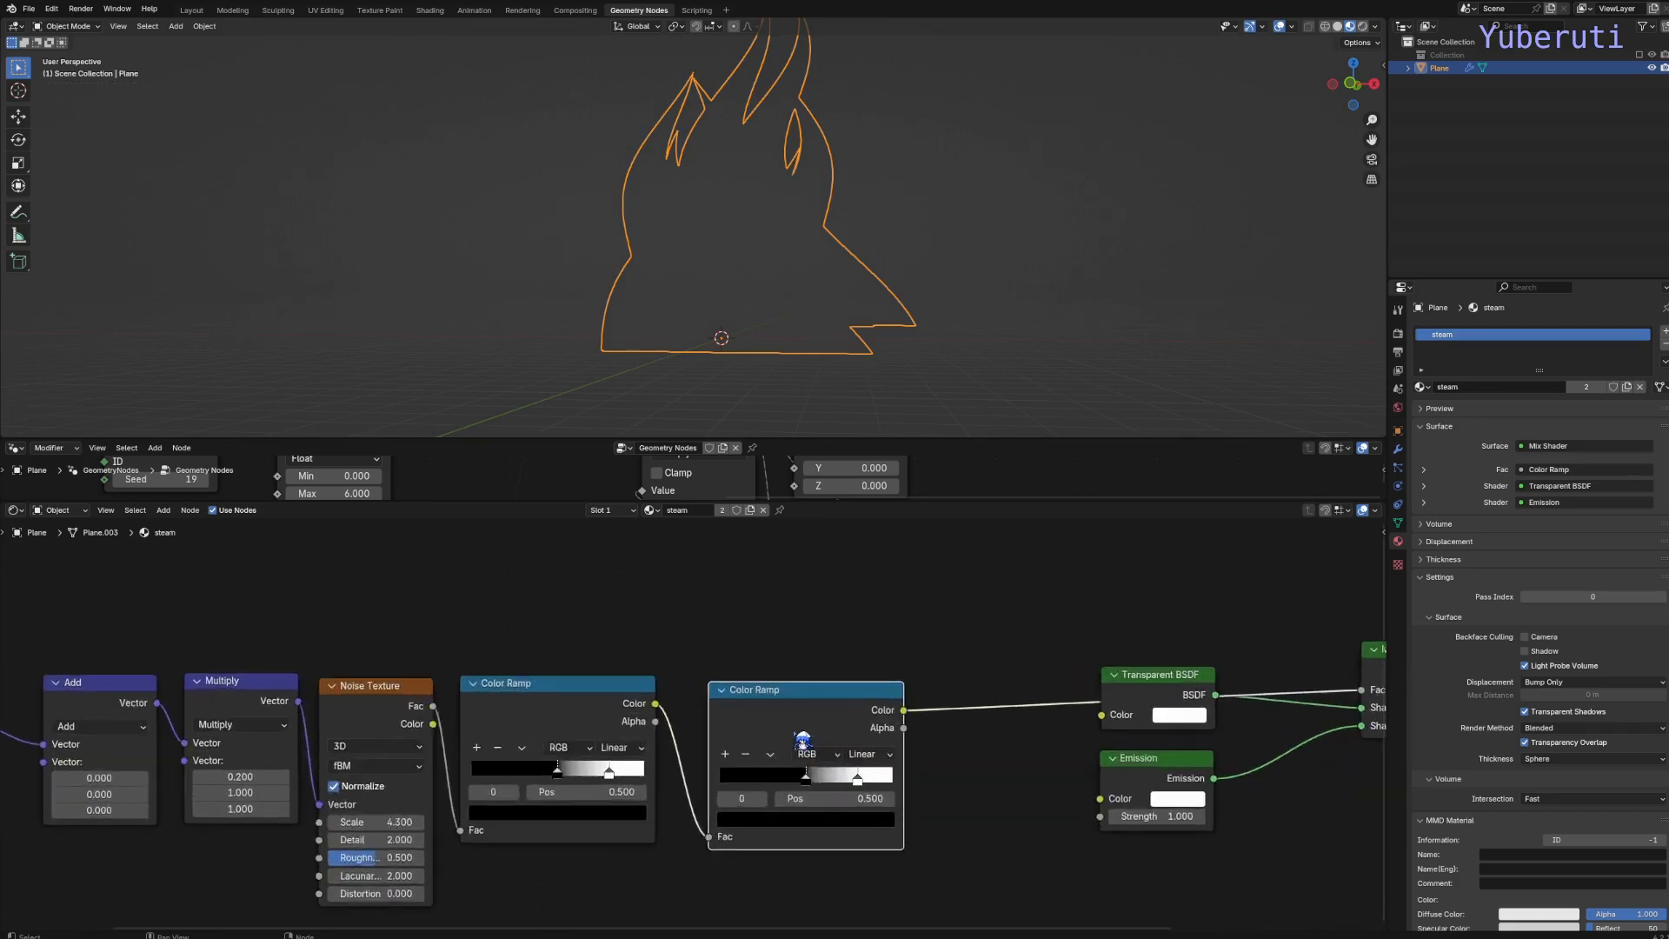
Set the second Color Ramp to B-Spline interpolation, with its black stop at 0.286 and its white stop at 1.000.
click(901, 757)
click(929, 859)
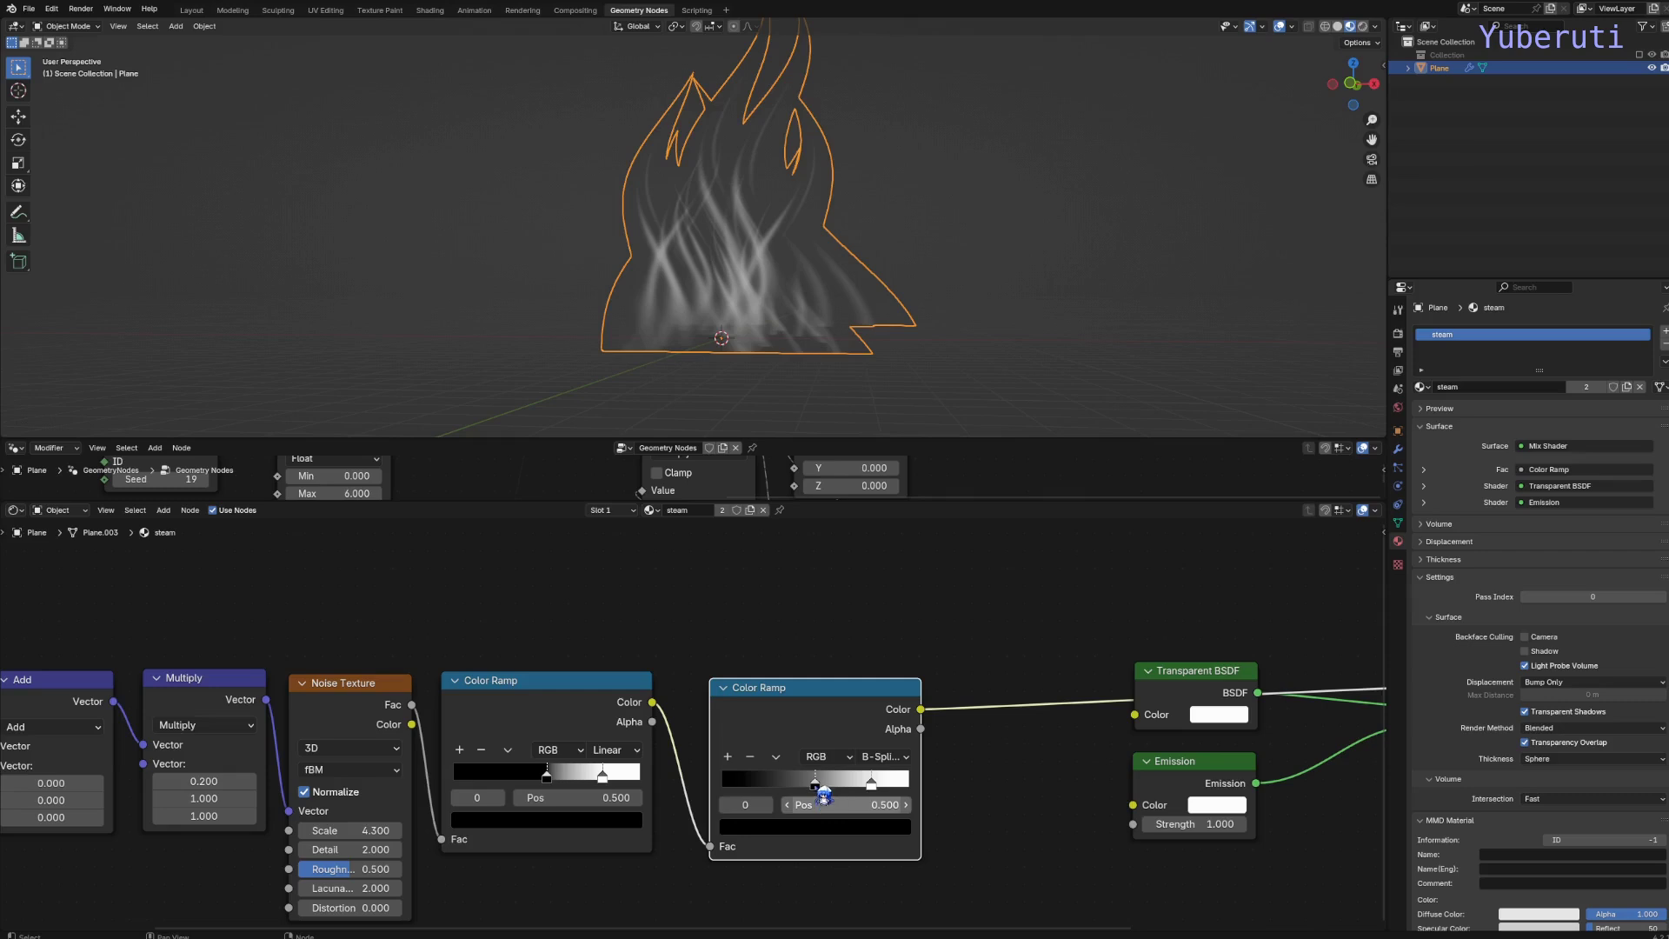
drag(821, 793, 787, 792)
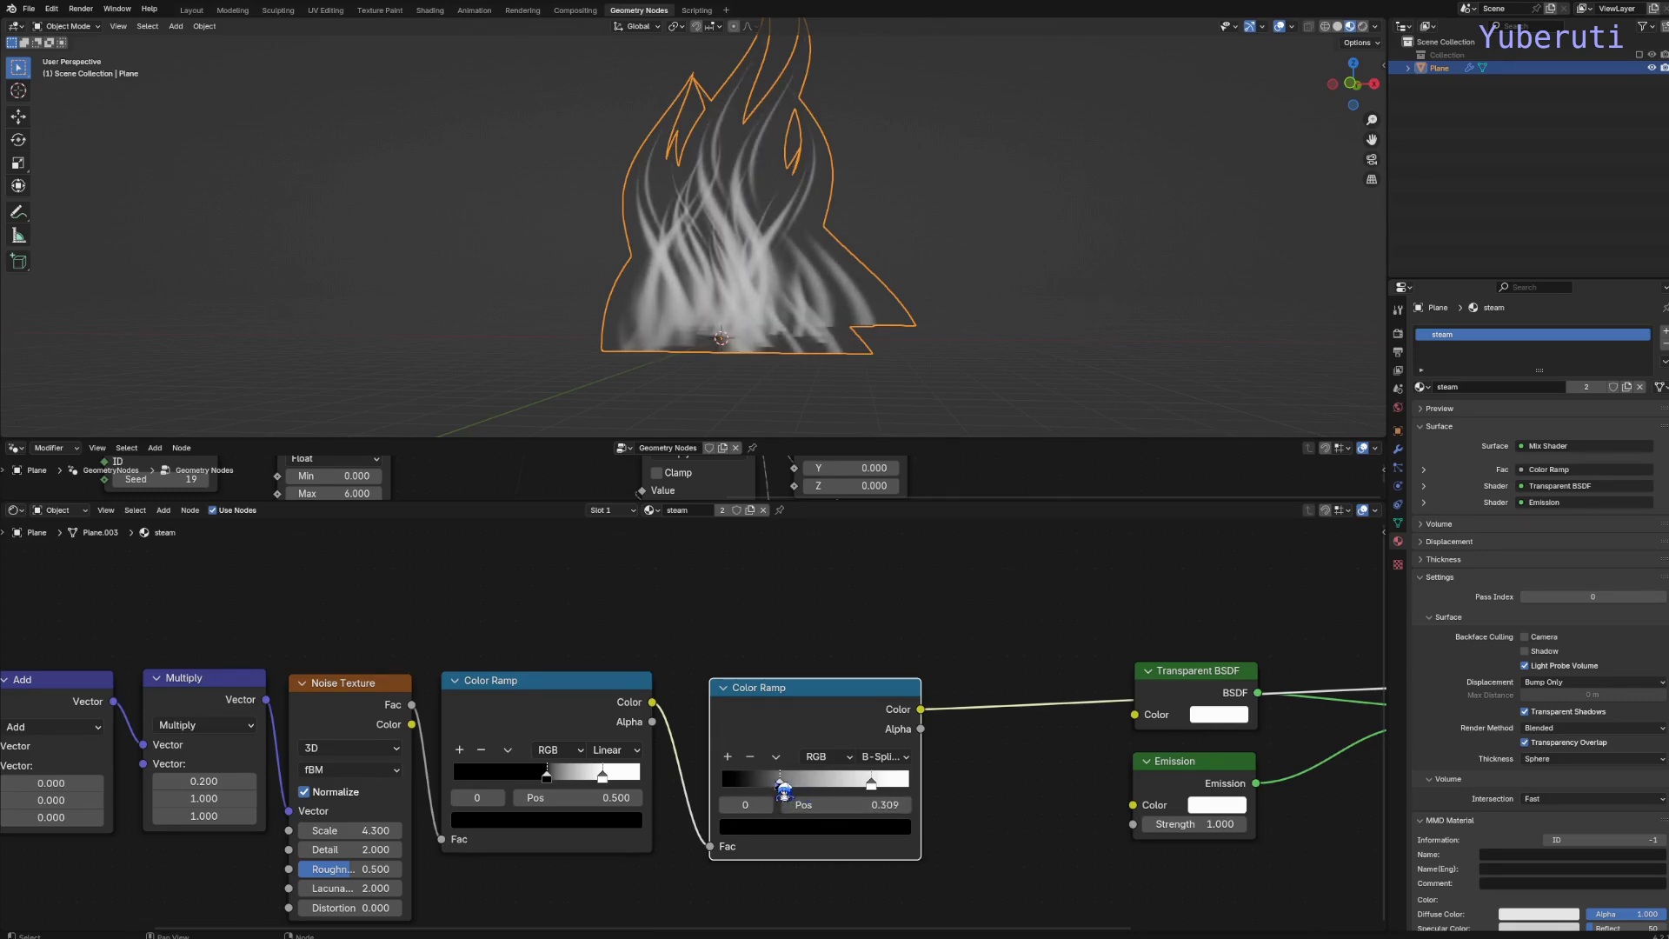
drag(880, 786, 946, 797)
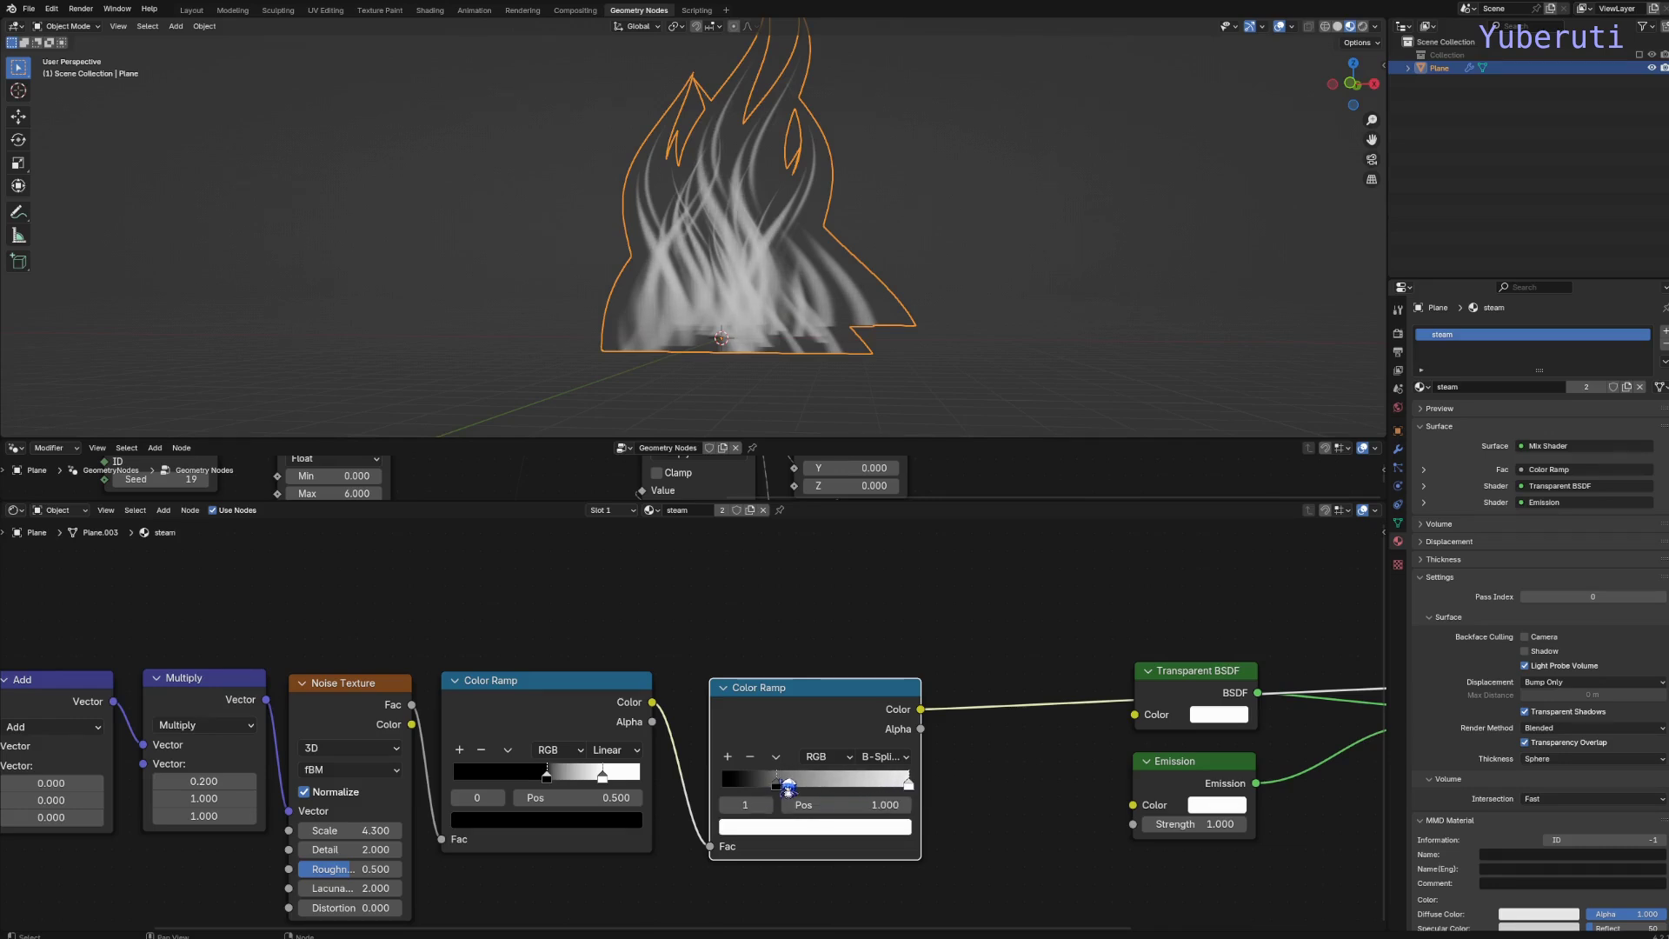
mouse_move(780, 787)
mouse_down()
mouse_move(760, 791)
mouse_move(783, 792)
mouse_up()
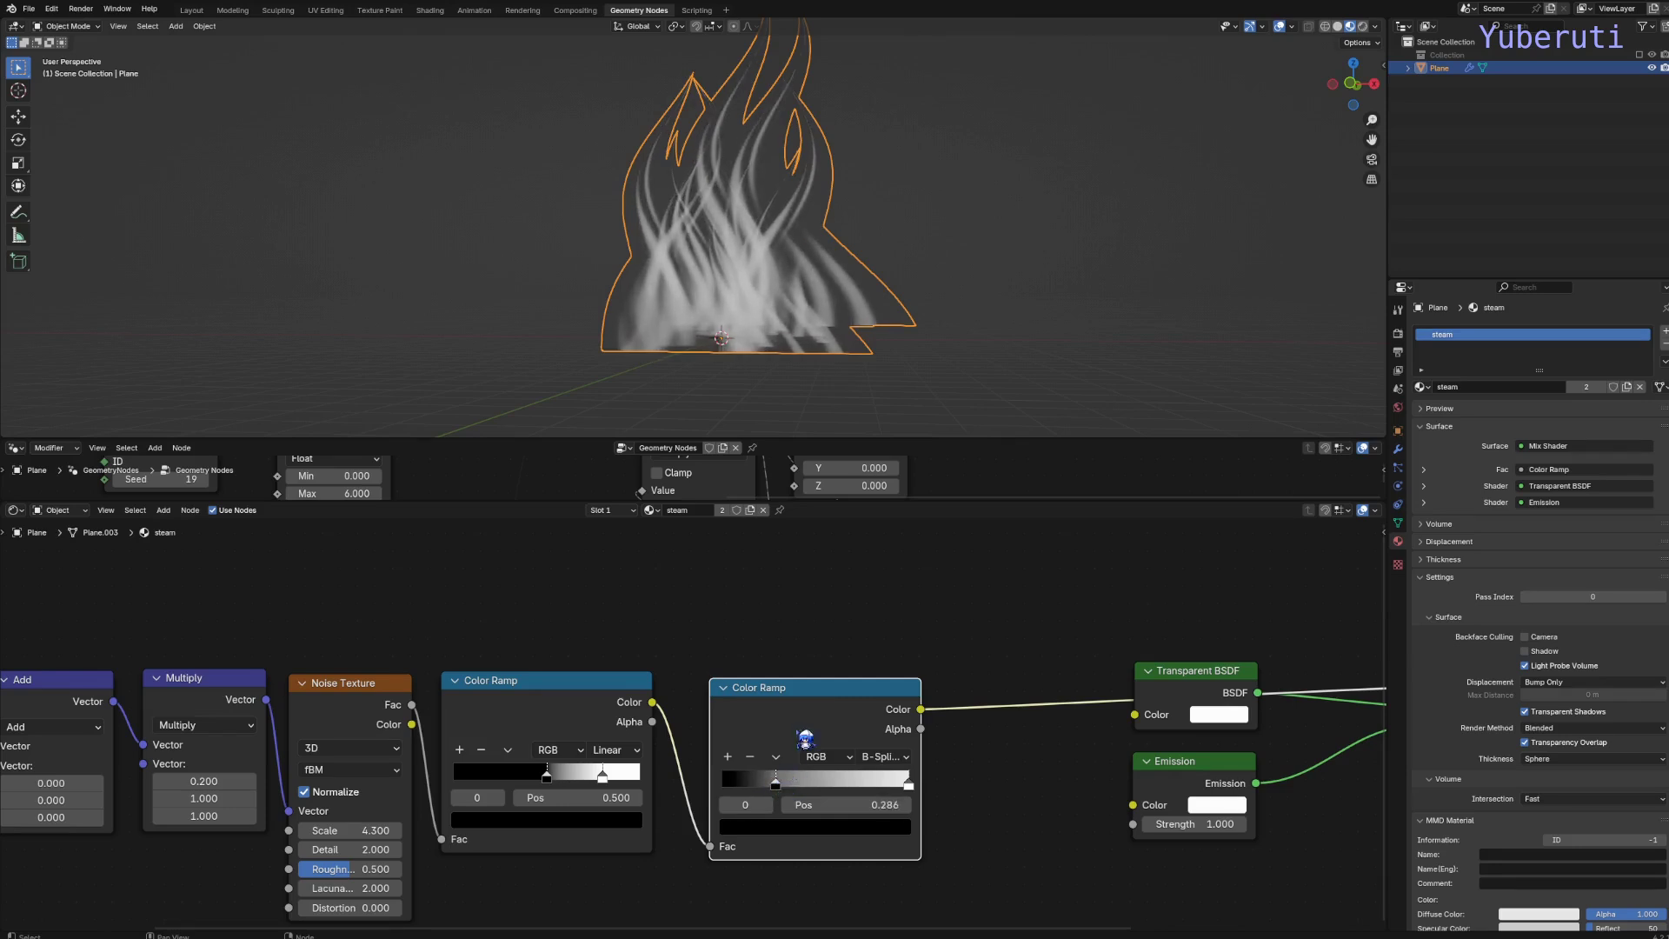
Move the second Color Ramp farther from the first and fine-tune the position of the first ramp's black stop.
scroll(834, 337, up, 4)
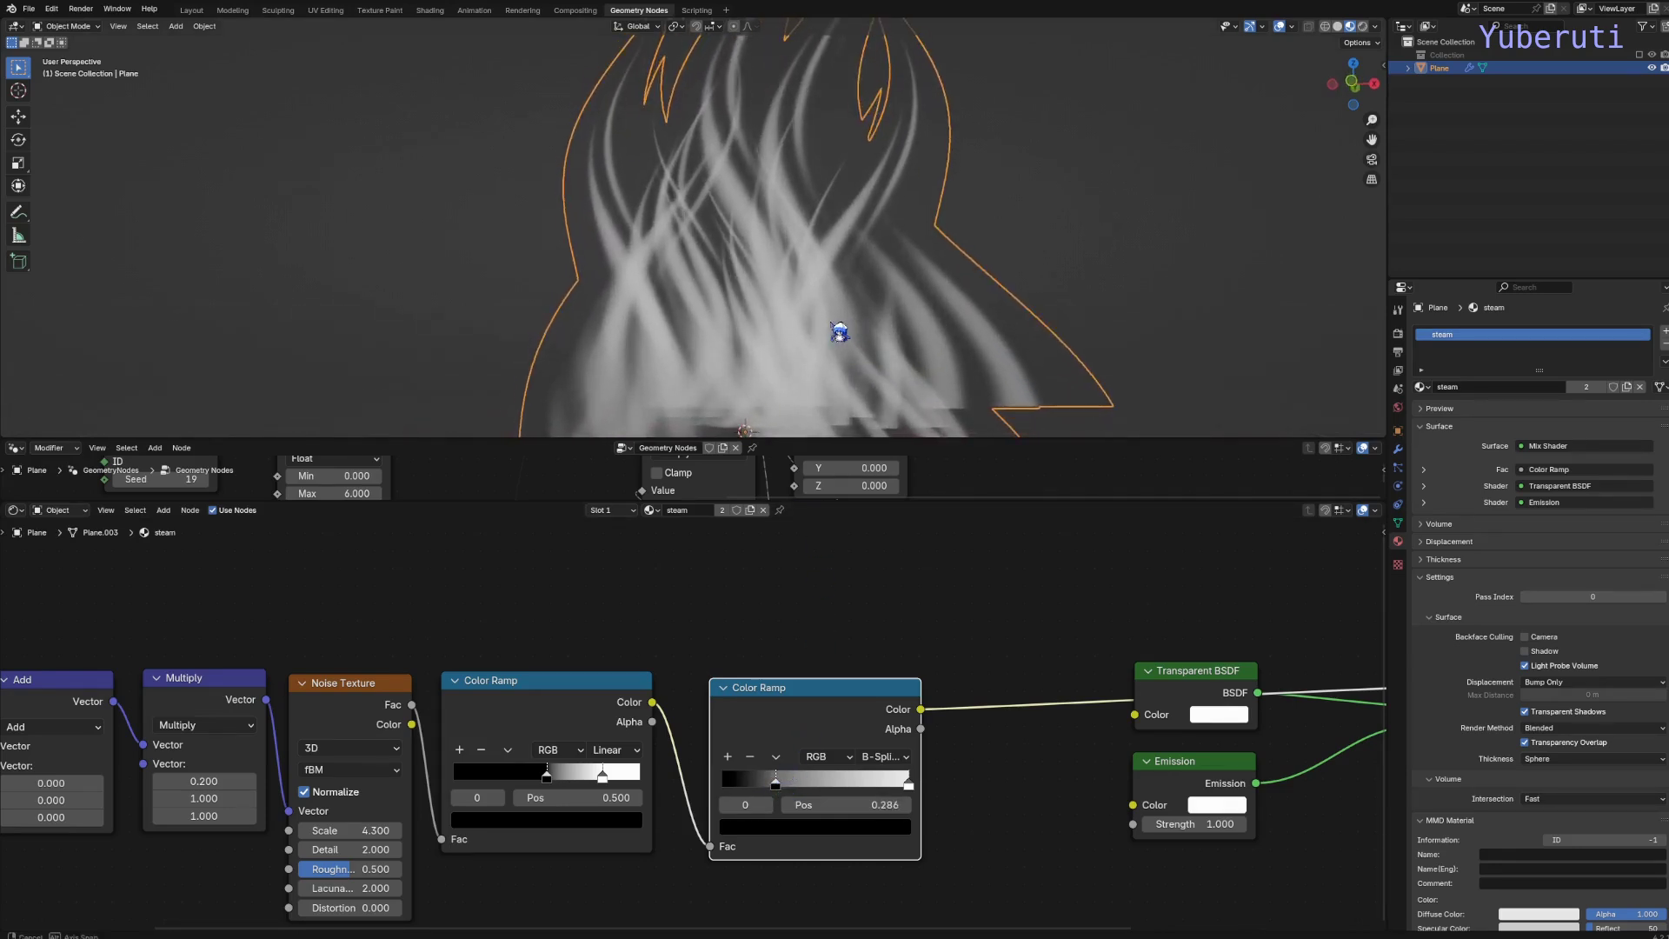
drag(809, 701, 886, 688)
drag(559, 786, 556, 784)
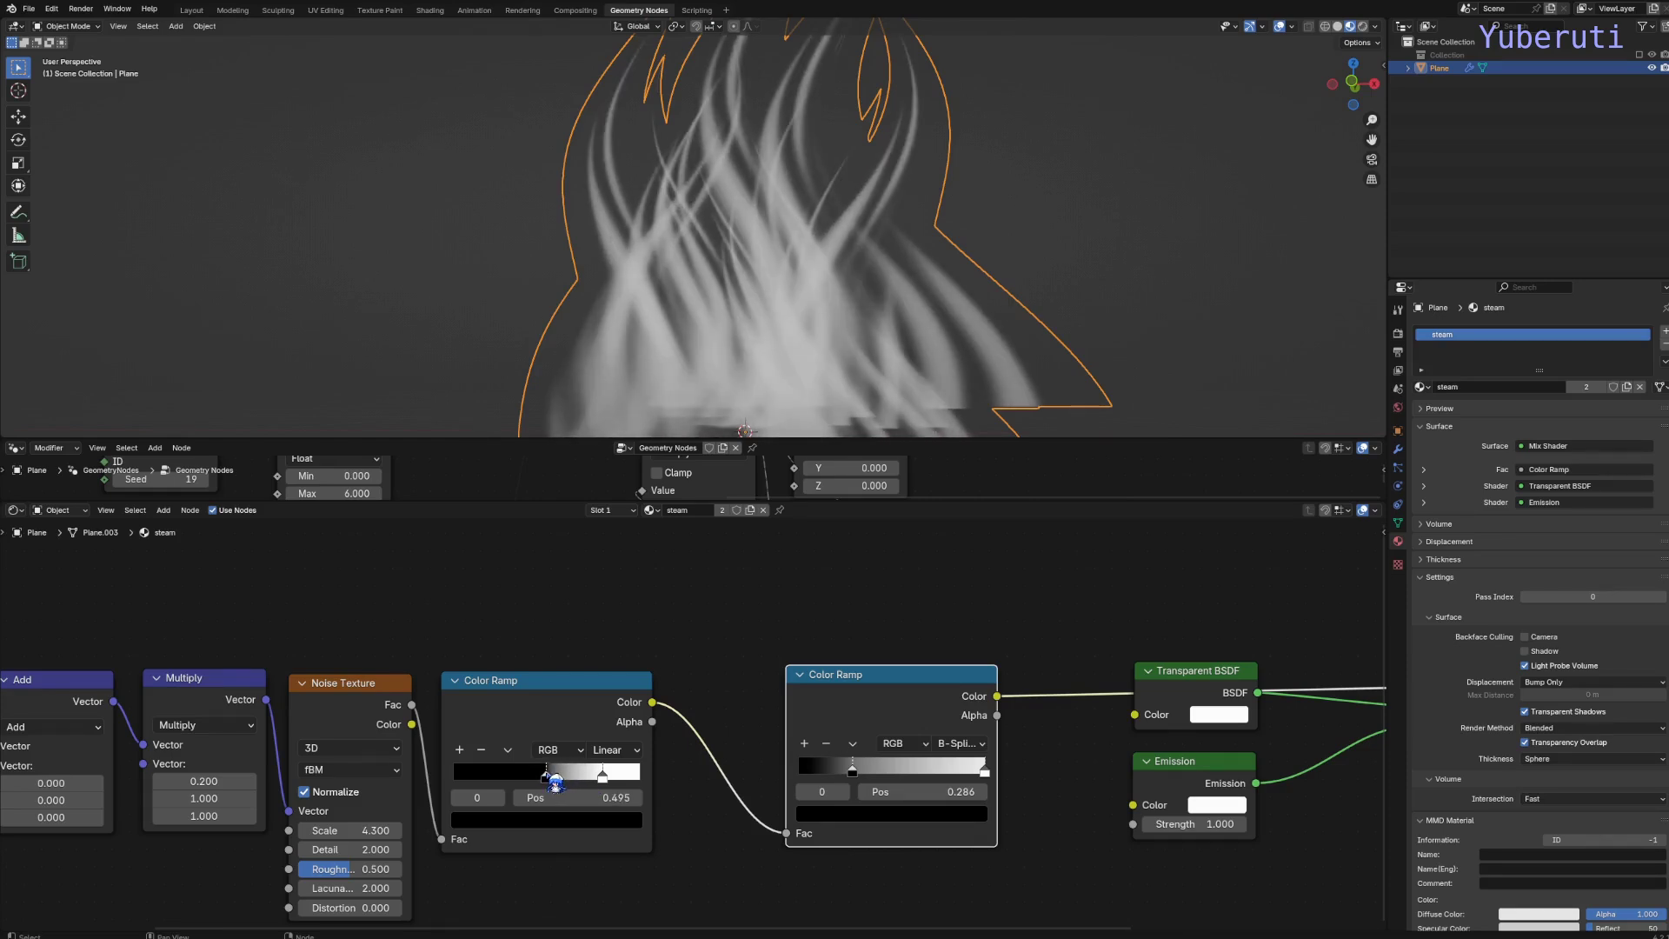
Shrink the shader editor and arrange the steam material's texture, Color Ramp and shader nodes closer together in a compact row.
drag(621, 522, 620, 623)
scroll(621, 746, down, 4)
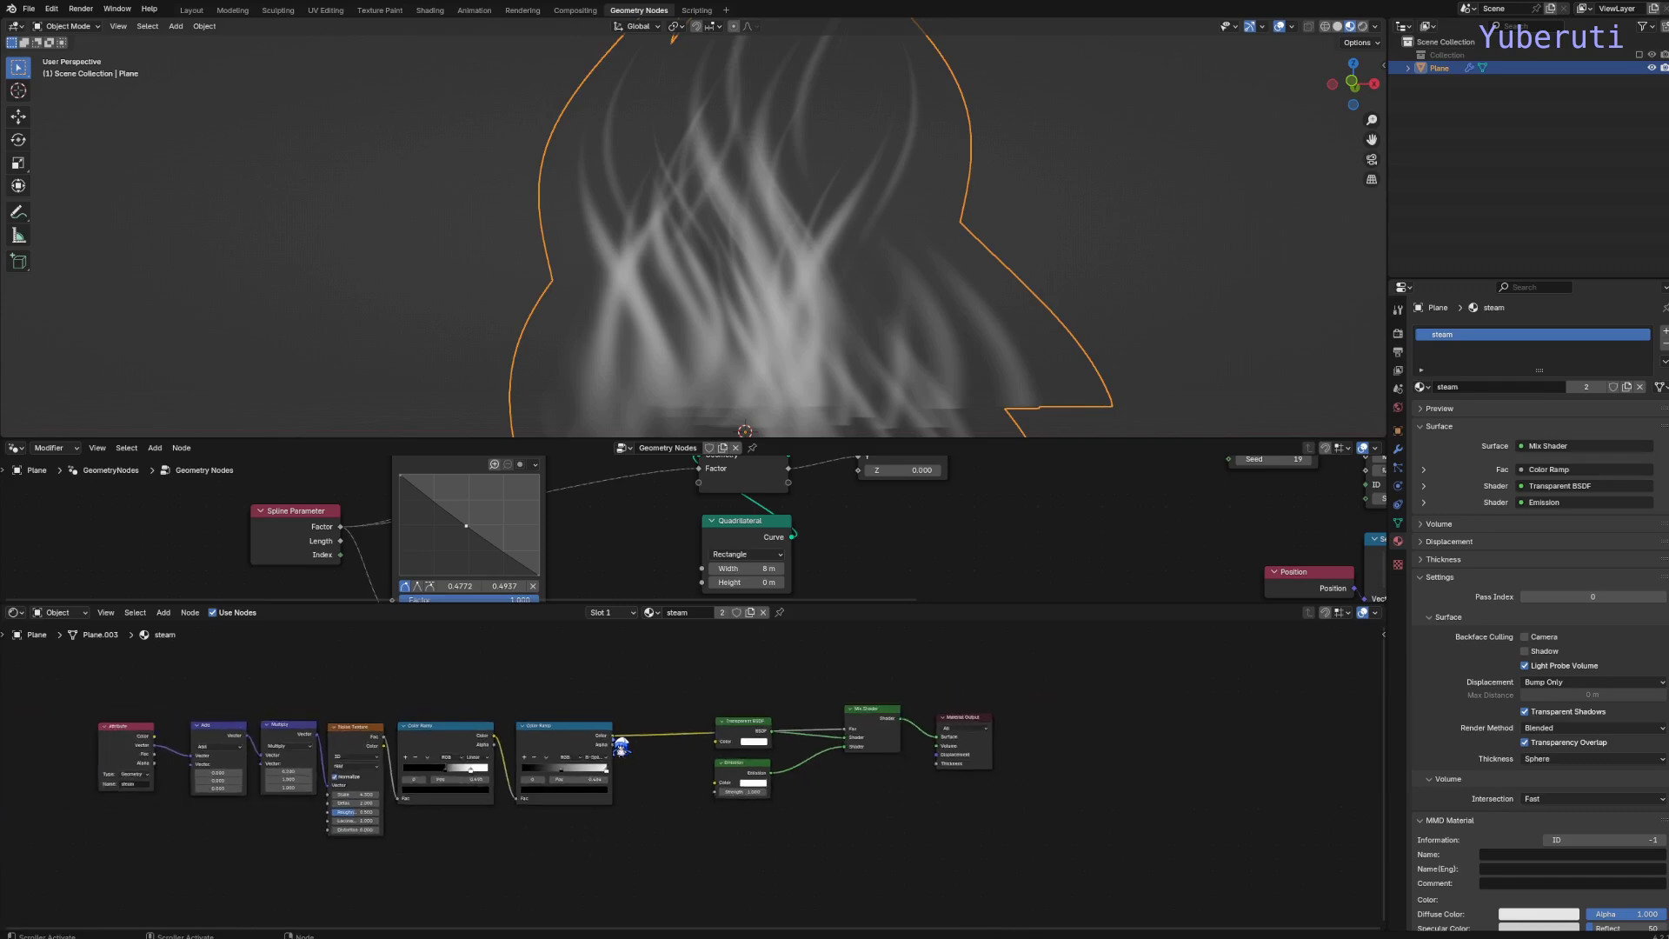
middle_drag(647, 746, 862, 741)
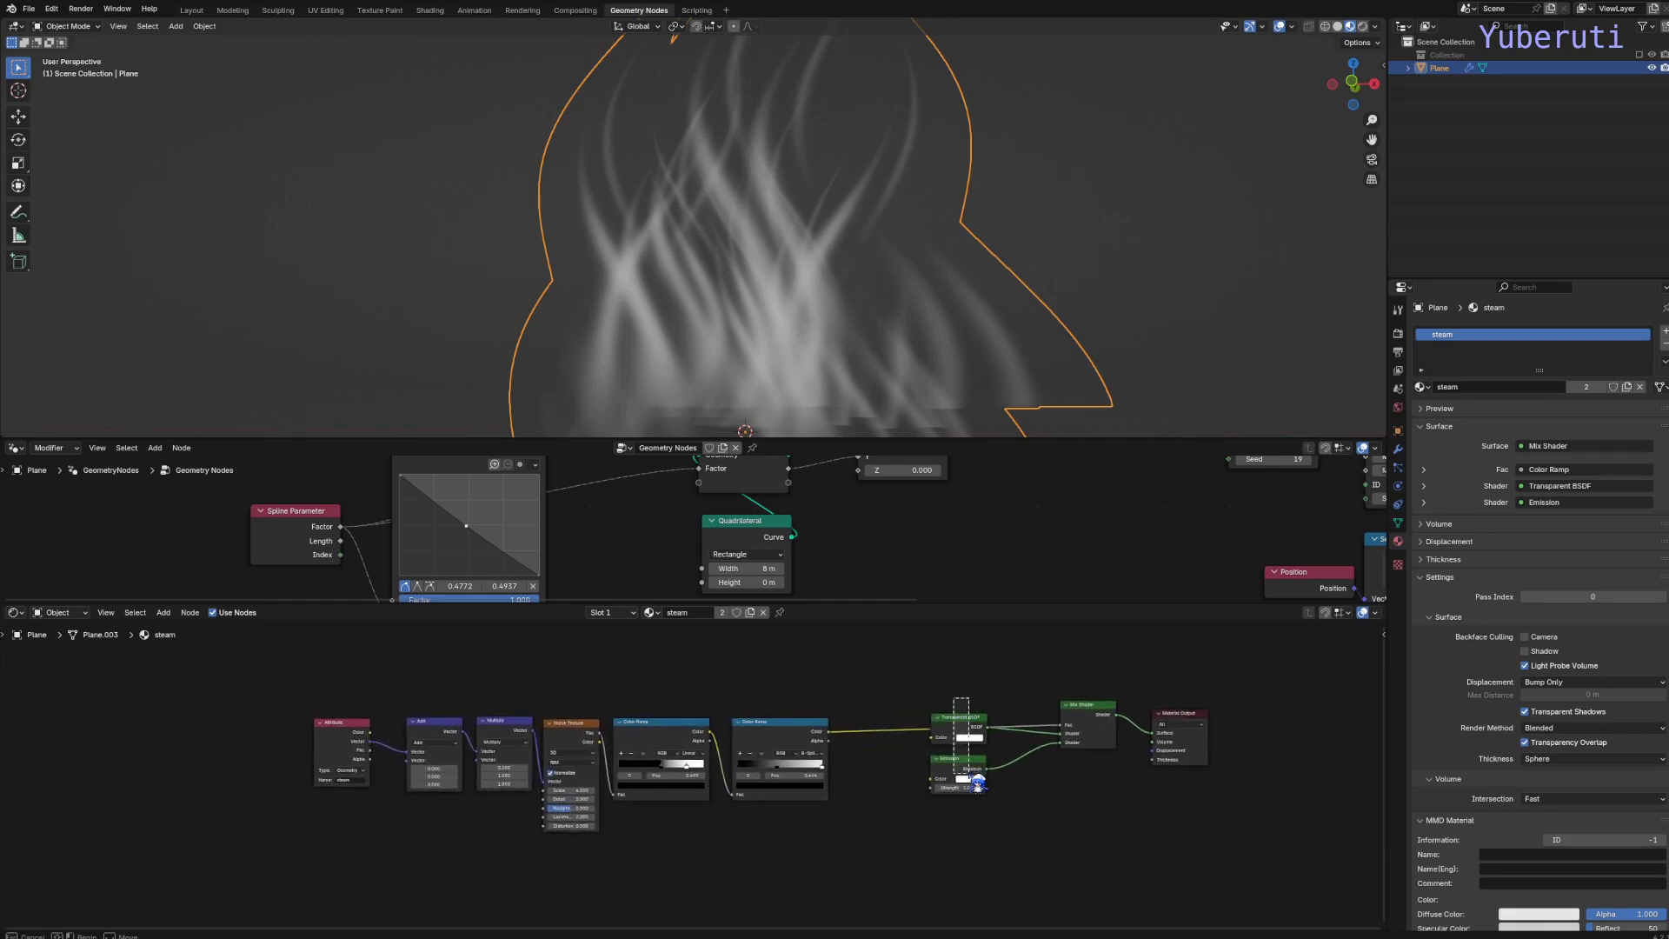
drag(974, 780, 1017, 761)
drag(859, 712, 437, 727)
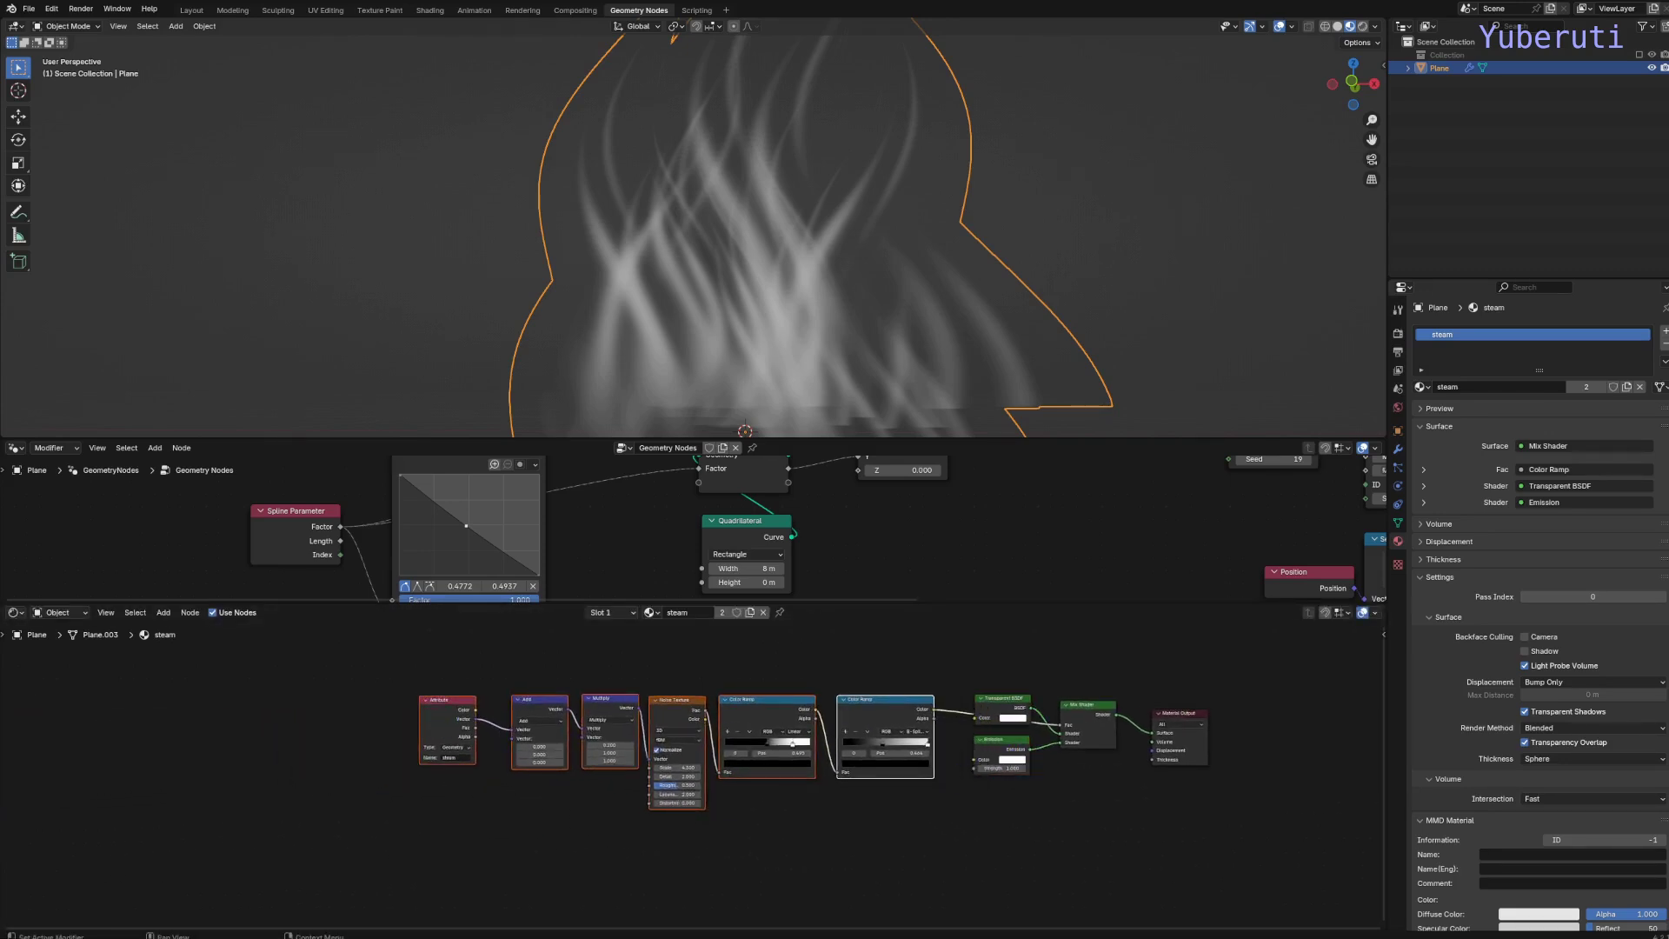